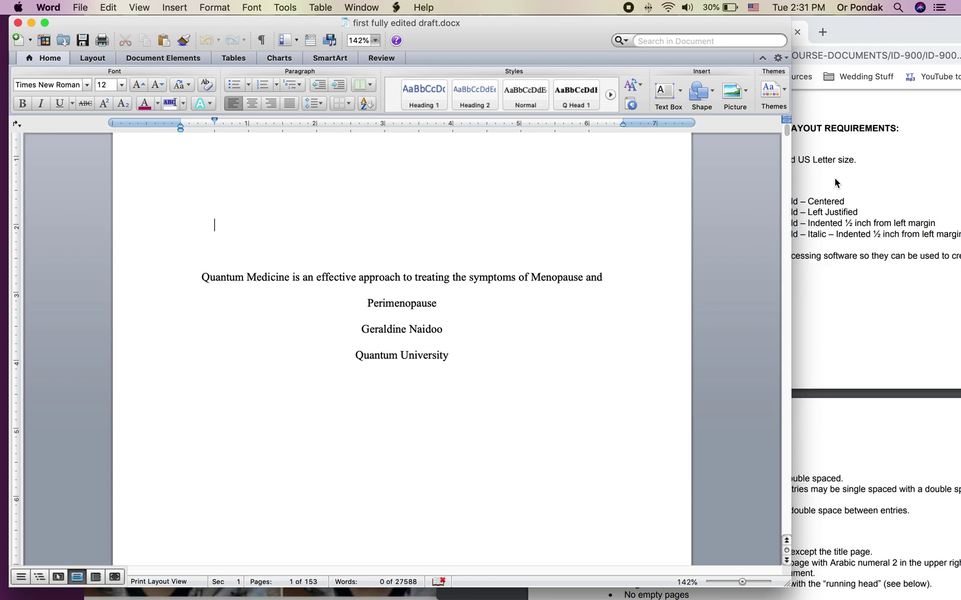
# Shift and narrow the Word document window, and bring the formatting requirements PDF in Chrome forward
pyautogui.moveTo(540, 38); pyautogui.dragTo(528, 38)
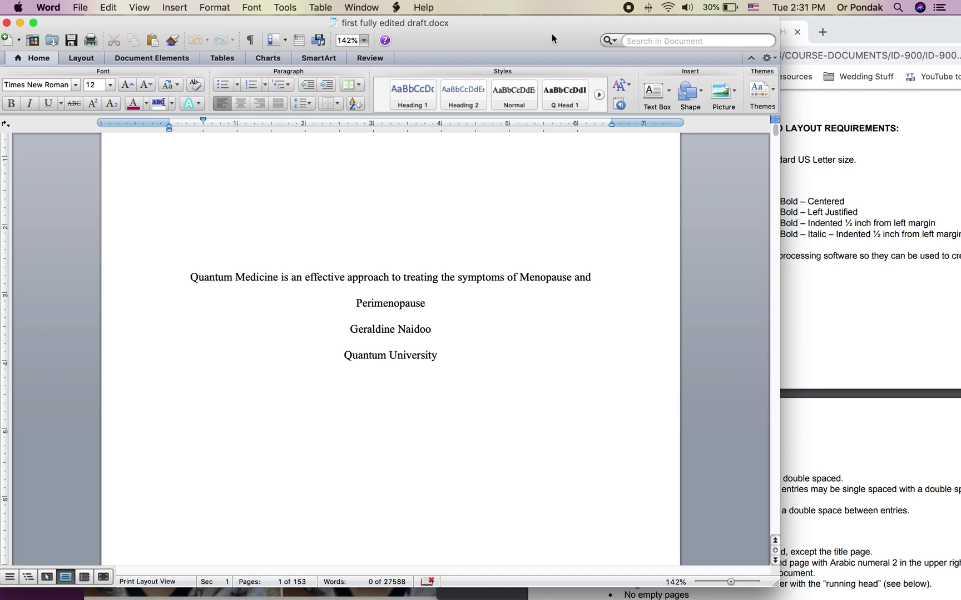
pyautogui.moveTo(756, 591); pyautogui.dragTo(731, 595)
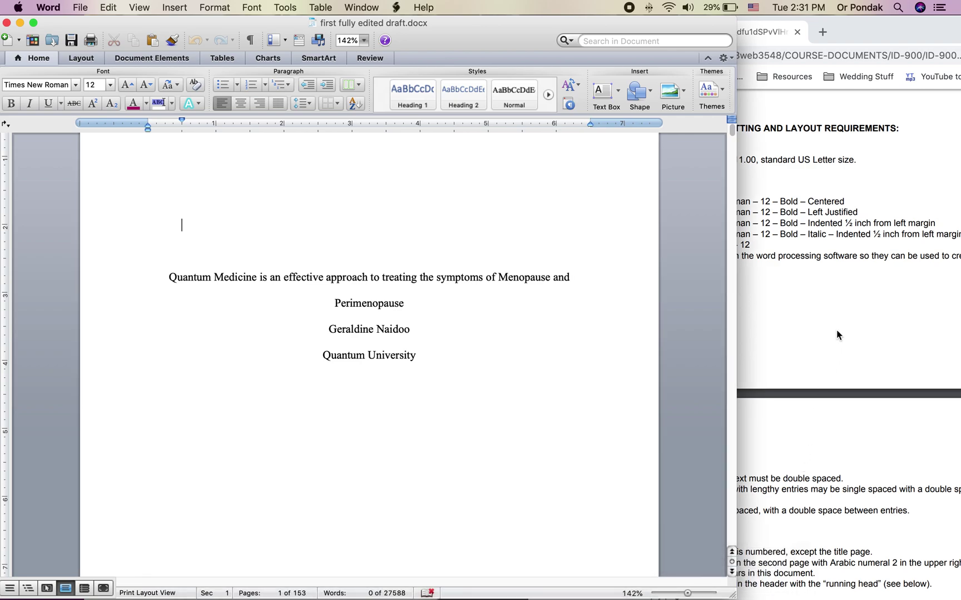
pyautogui.click(810, 316)
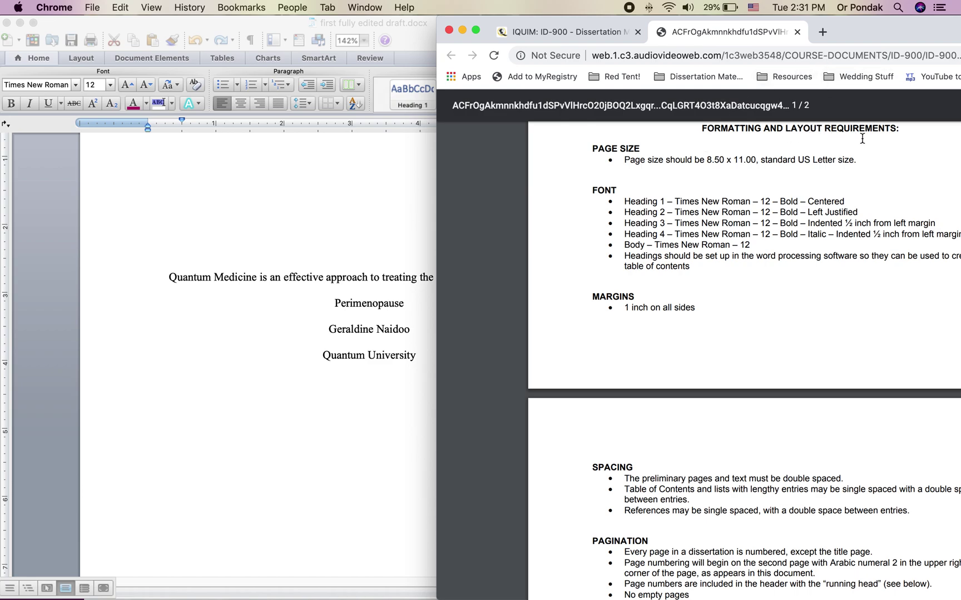
# Locate the ID-900 - Formatting and Layout Requirements entry on the course page and review the PDF's font rules
pyautogui.click(564, 35)
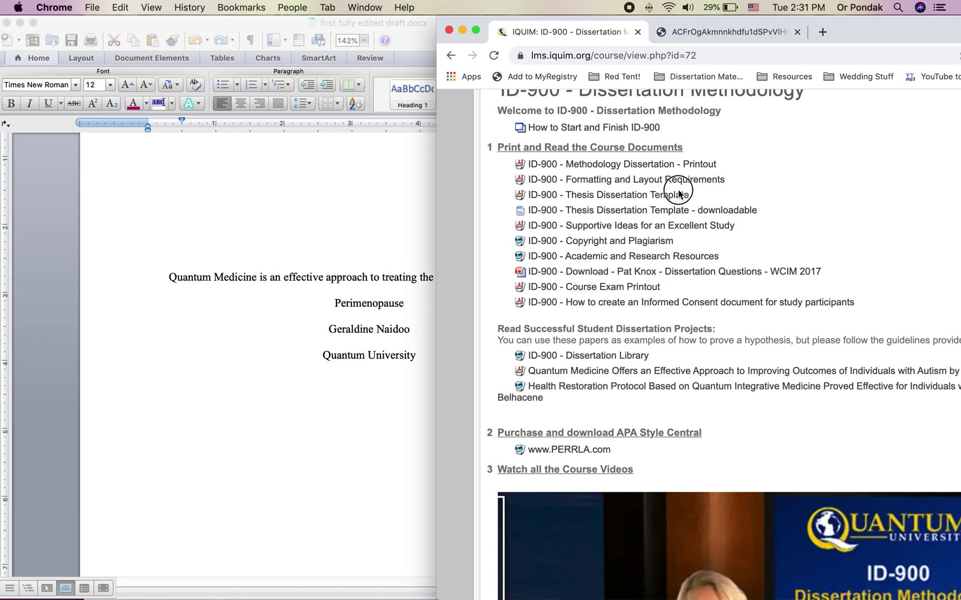
pyautogui.click(708, 174)
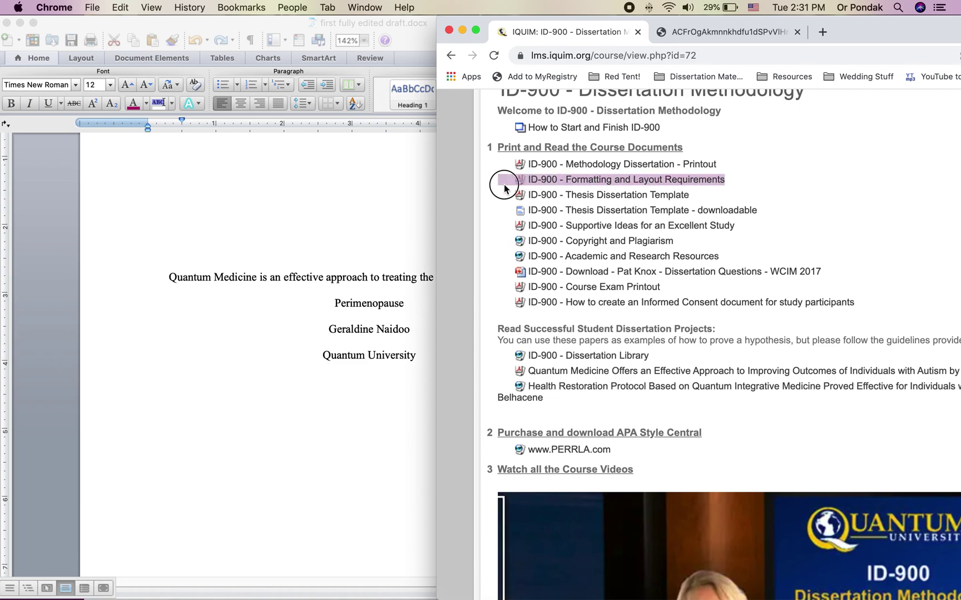
pyautogui.click(724, 38)
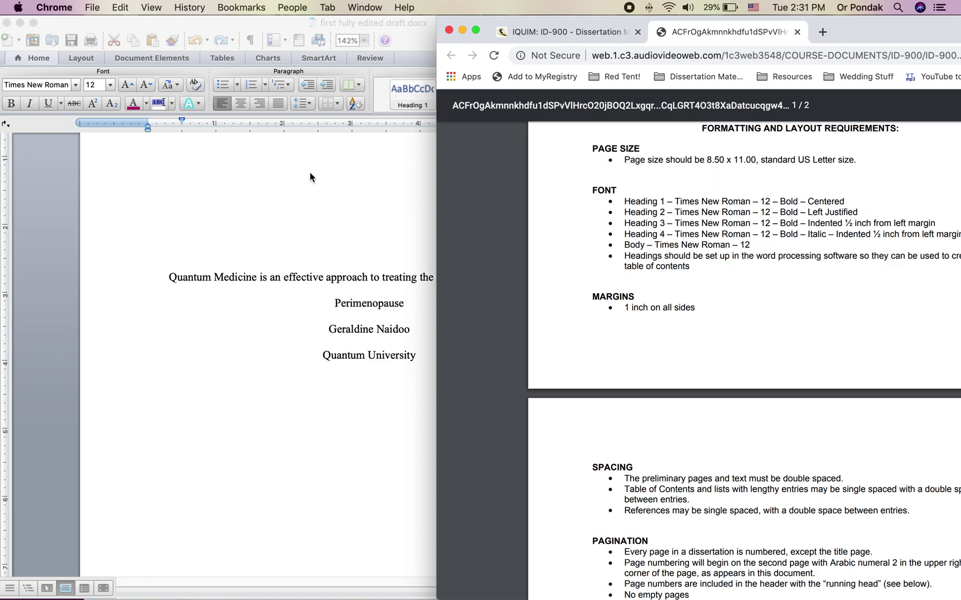
pyautogui.moveTo(620, 201); pyautogui.dragTo(695, 268)
pyautogui.rightClick(695, 269)
# Switch to Word and open the Style dialog to look over the styles in use
pyautogui.click(365, 136)
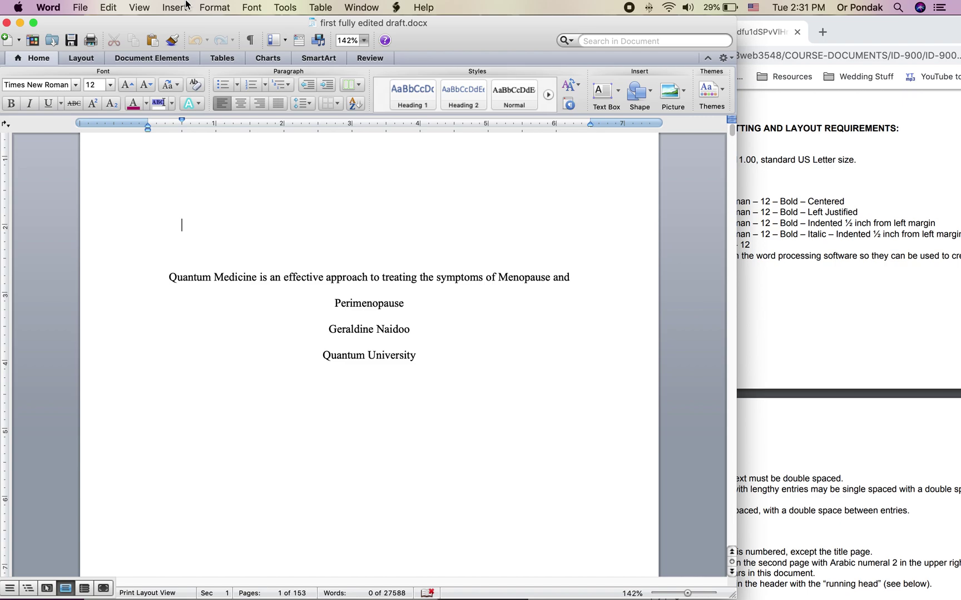
pyautogui.click(186, 6)
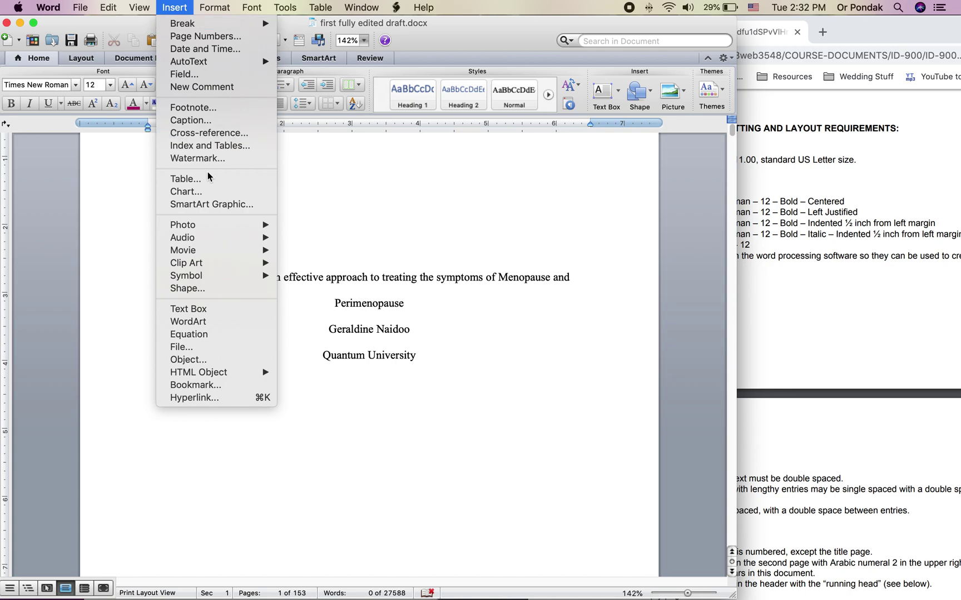
pyautogui.moveTo(198, 249)
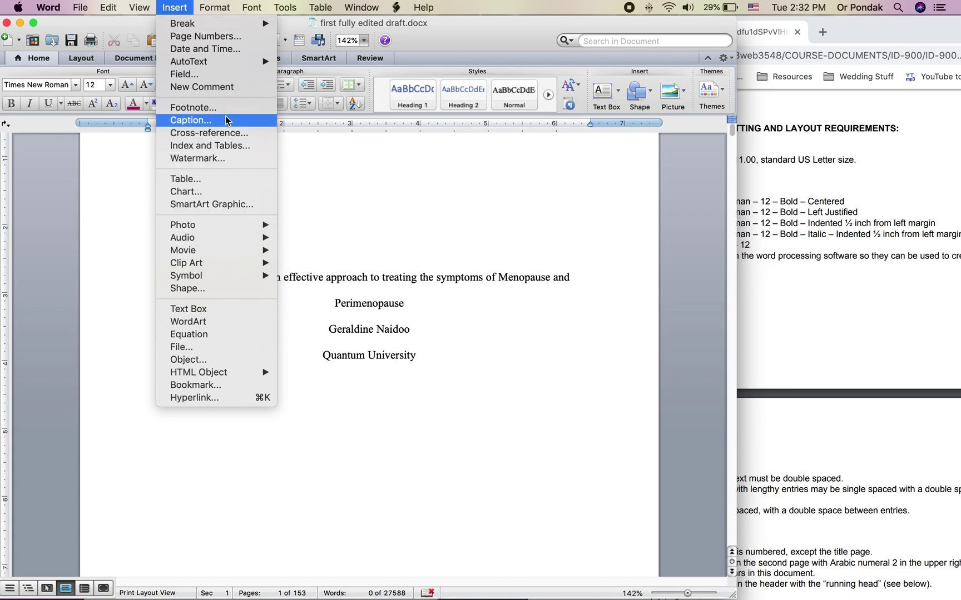
pyautogui.moveTo(206, 6)
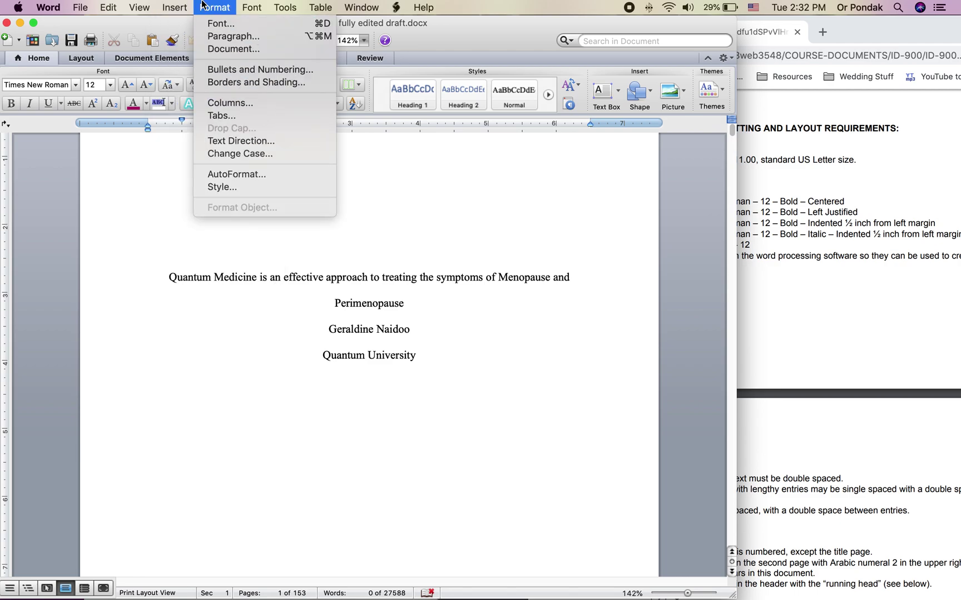
pyautogui.click(207, 187)
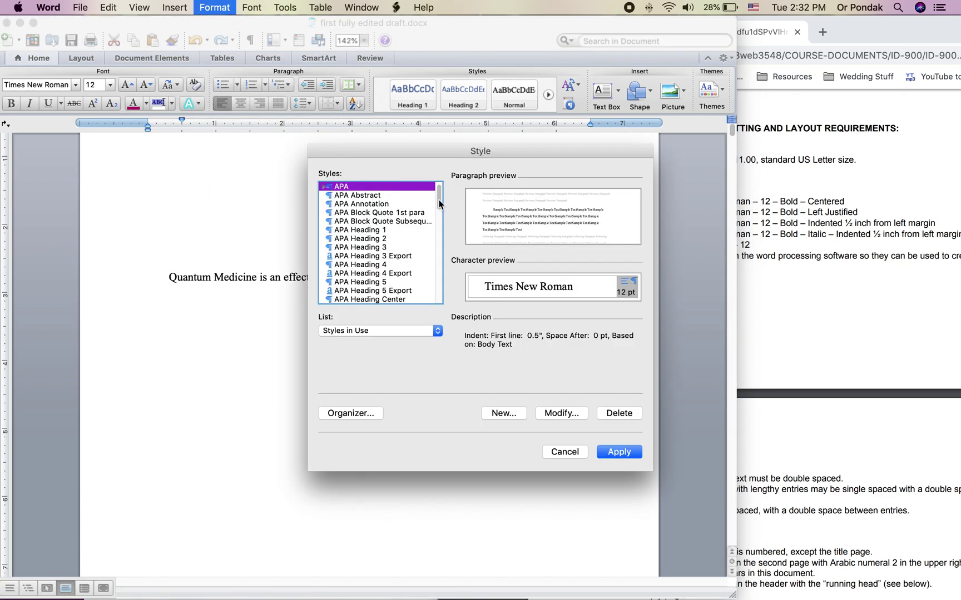
pyautogui.moveTo(439, 202)
pyautogui.mouseDown()
pyautogui.moveTo(441, 303)
pyautogui.moveTo(441, 183)
pyautogui.mouseUp()
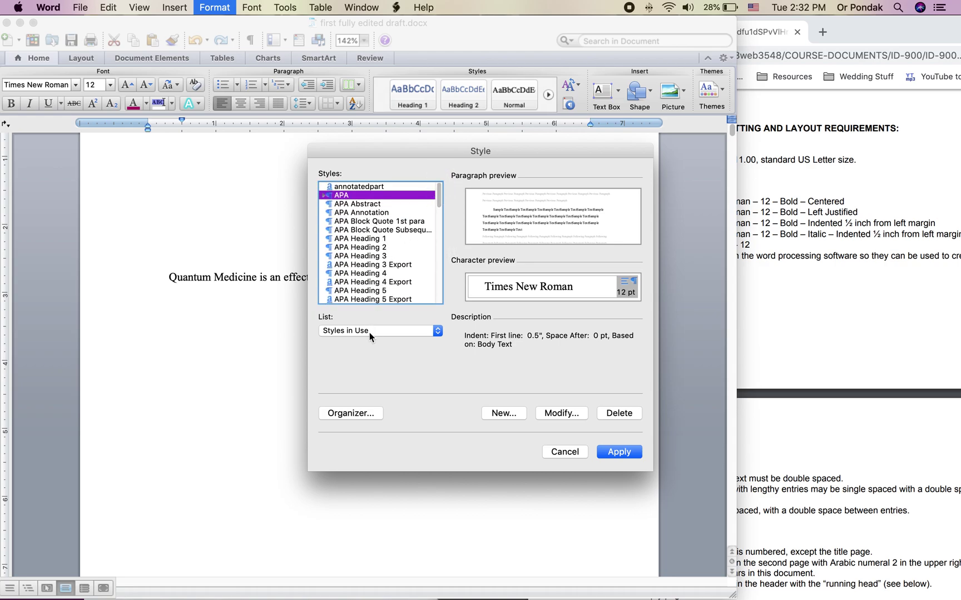
# Start a new paragraph style named IQUIM Heading 1 and check the Heading 1 specification in the requirements PDF
pyautogui.click(498, 414)
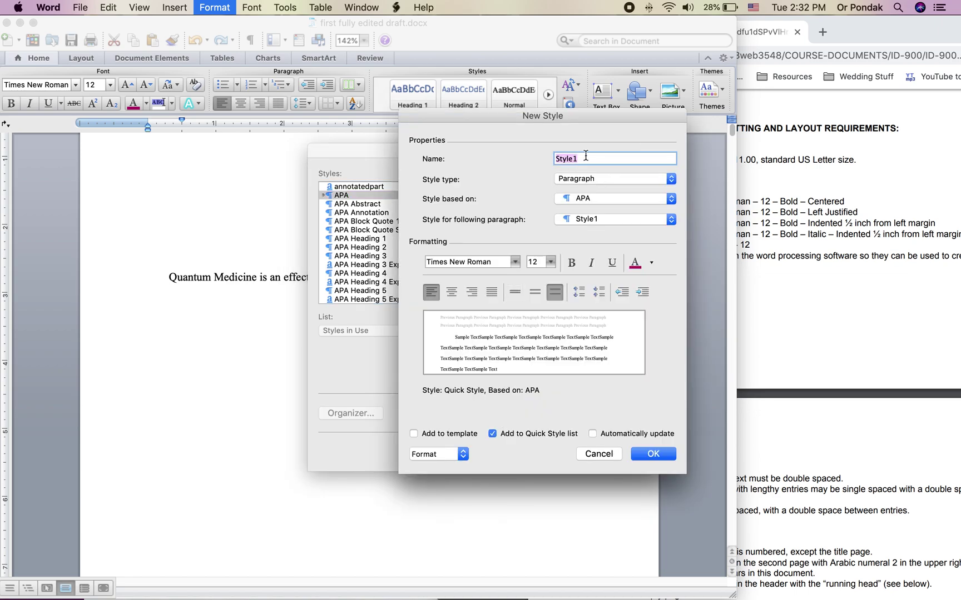
pyautogui.write('IQUIM Heading 1')
pyautogui.click(912, 197)
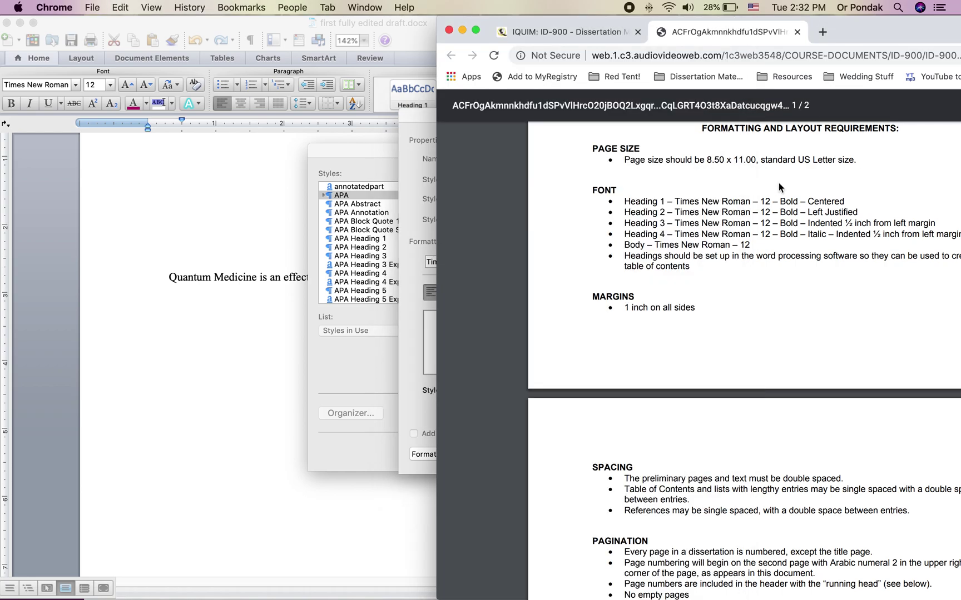
pyautogui.moveTo(625, 201); pyautogui.dragTo(838, 201)
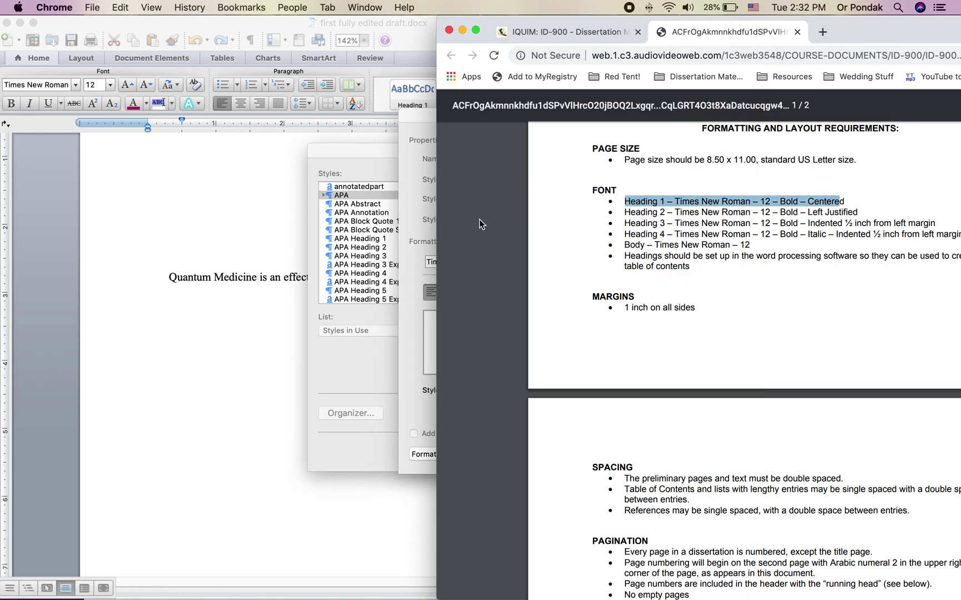
pyautogui.click(424, 245)
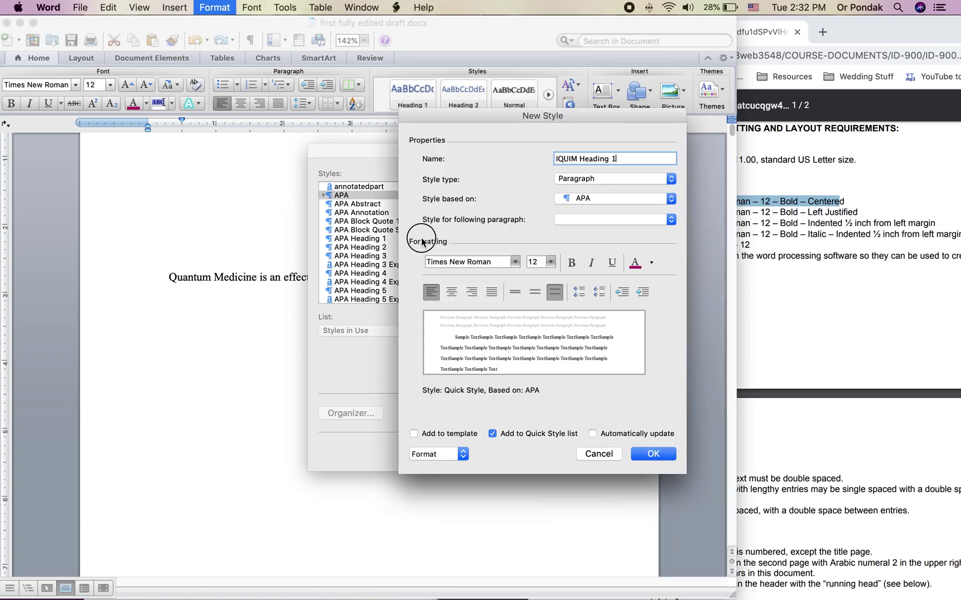
pyautogui.click(573, 182)
pyautogui.click(495, 179)
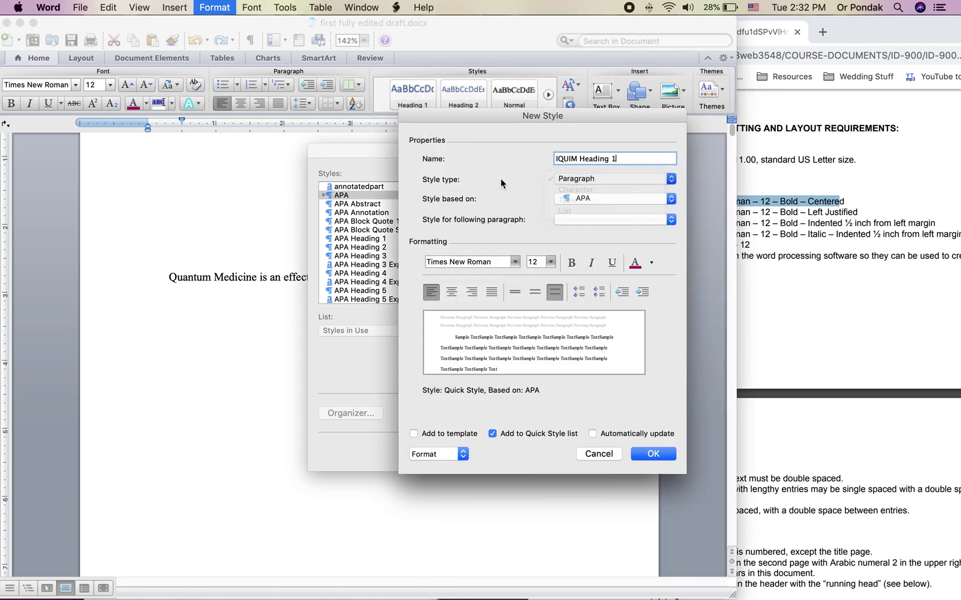
# Format the IQUIM Heading 1 style as bold and centered with Automatic font color, and save it
pyautogui.click(571, 263)
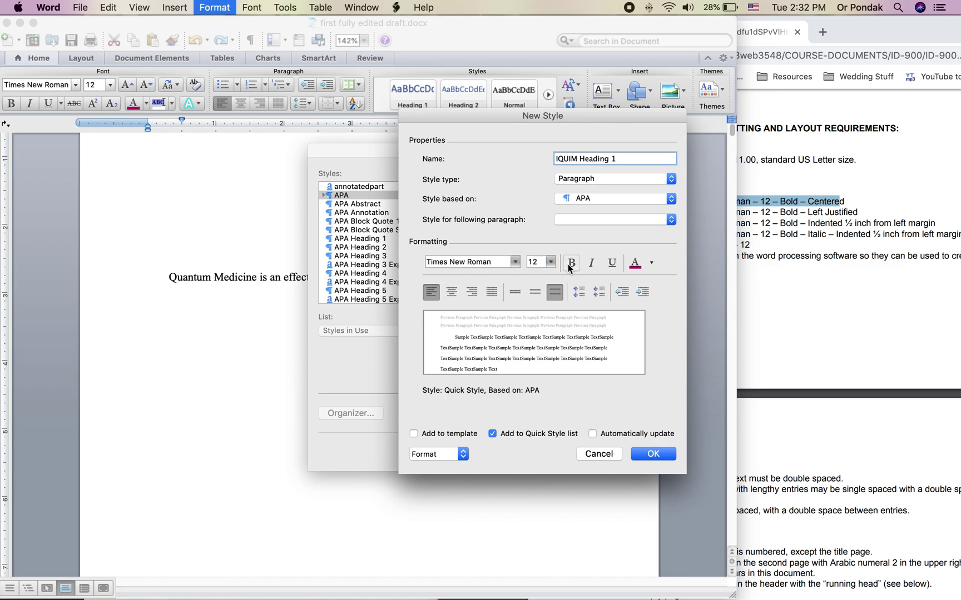
pyautogui.click(451, 293)
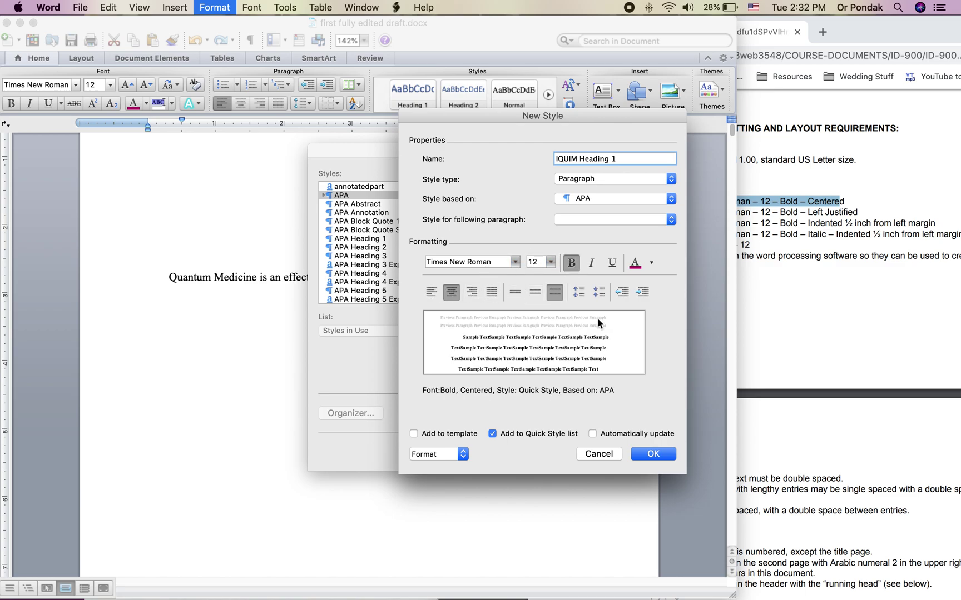
pyautogui.click(649, 266)
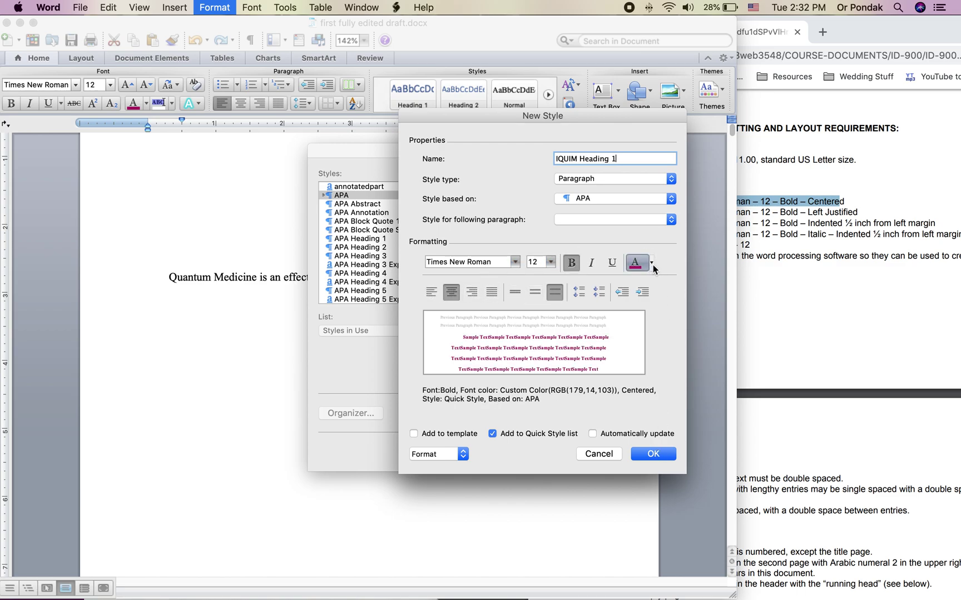
pyautogui.click(651, 263)
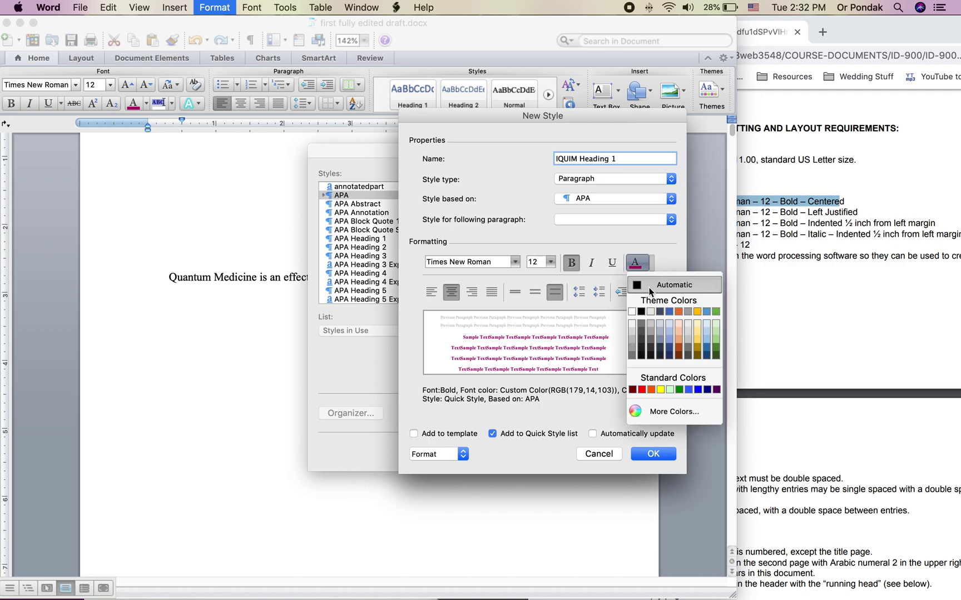
pyautogui.click(649, 287)
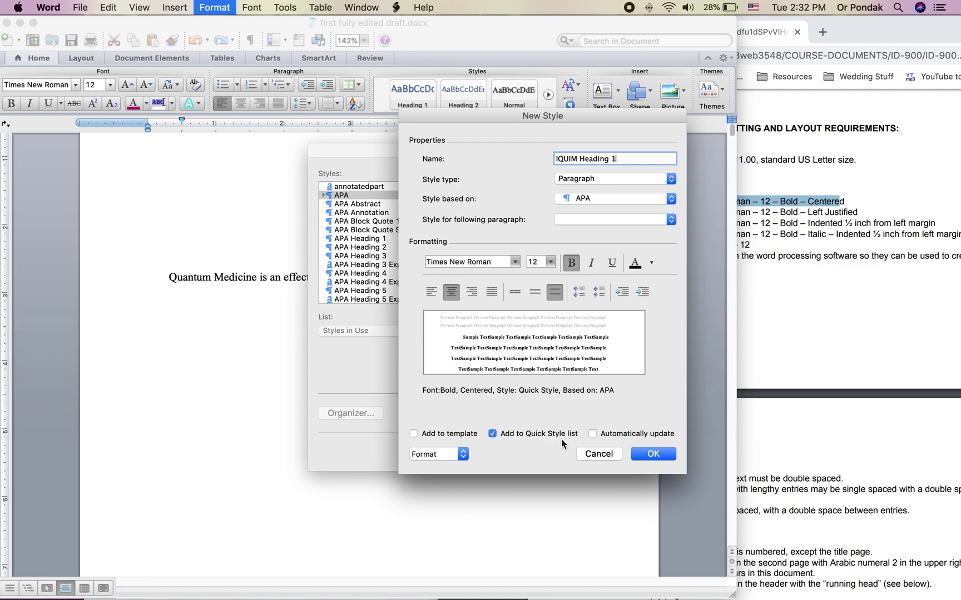
pyautogui.click(653, 455)
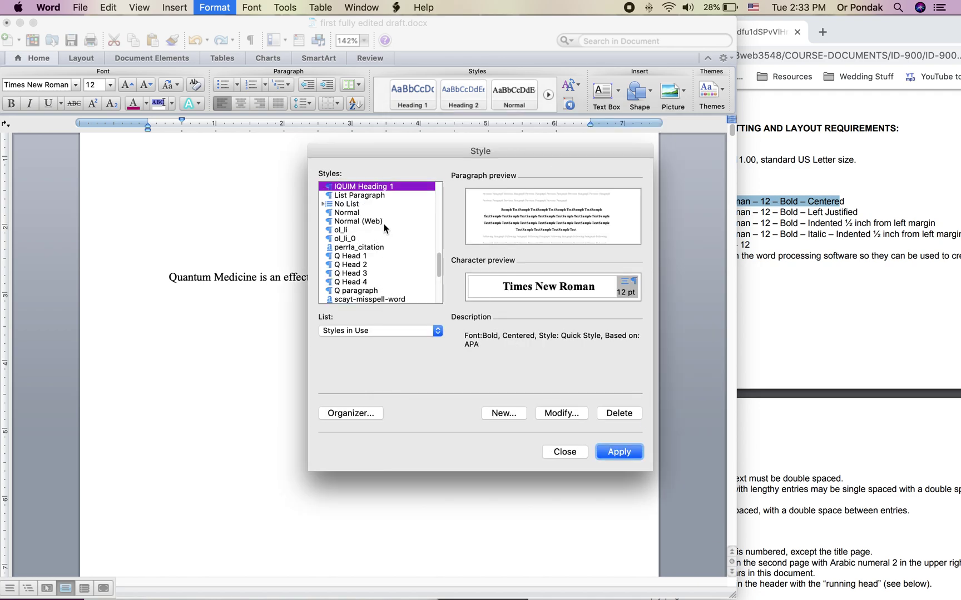
# Create a new paragraph style named IQUIM Heading 2 that is bold and left-aligned
pyautogui.click(504, 414)
pyautogui.write('IQUIM Heading 2')
pyautogui.press('Tab')
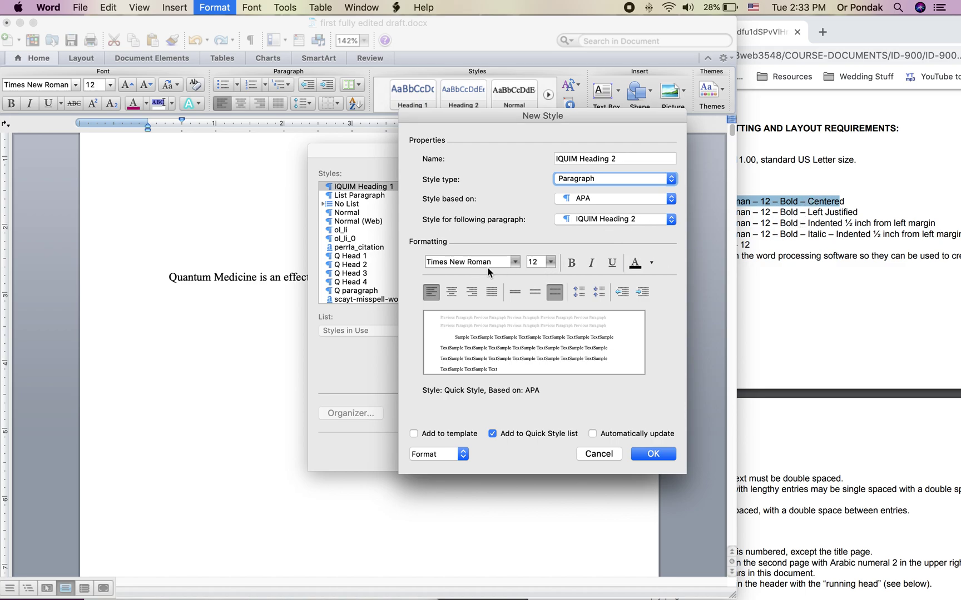
pyautogui.click(571, 263)
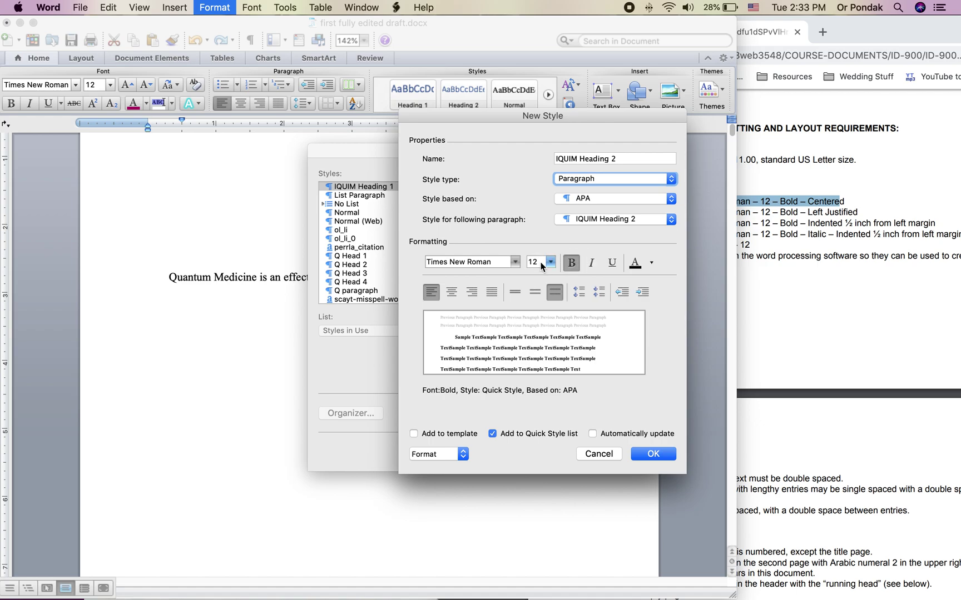
pyautogui.click(492, 292)
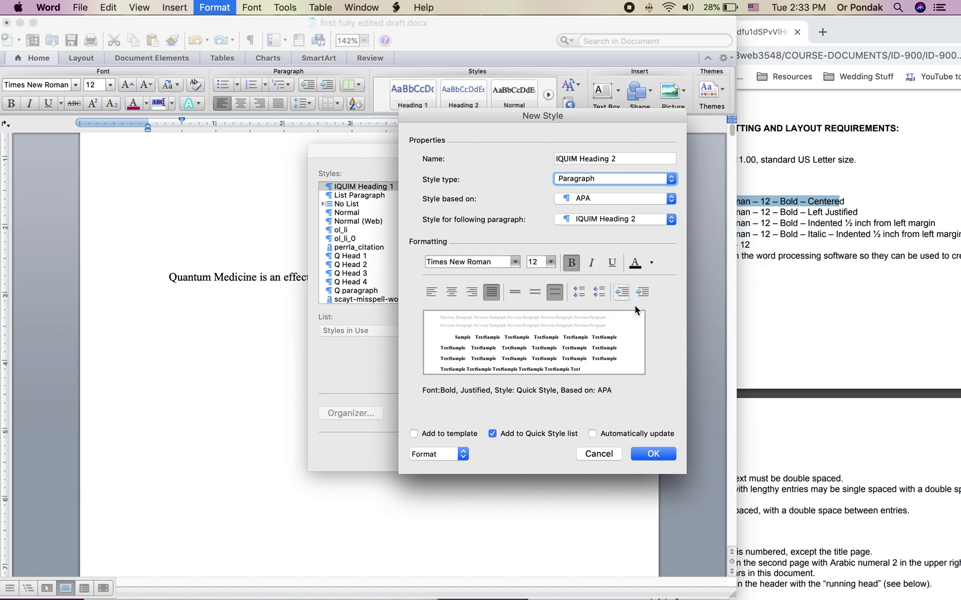
pyautogui.click(430, 292)
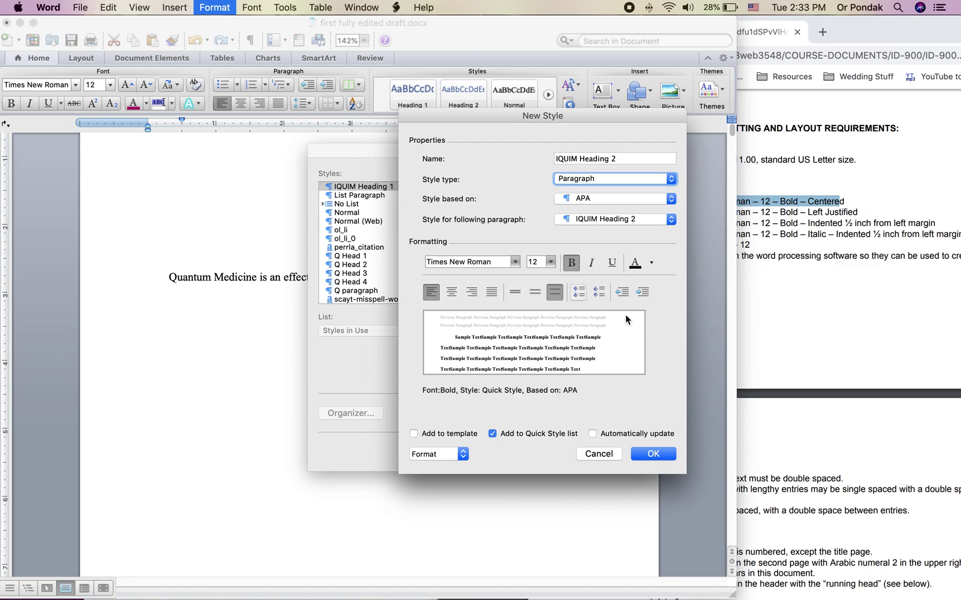
pyautogui.click(653, 454)
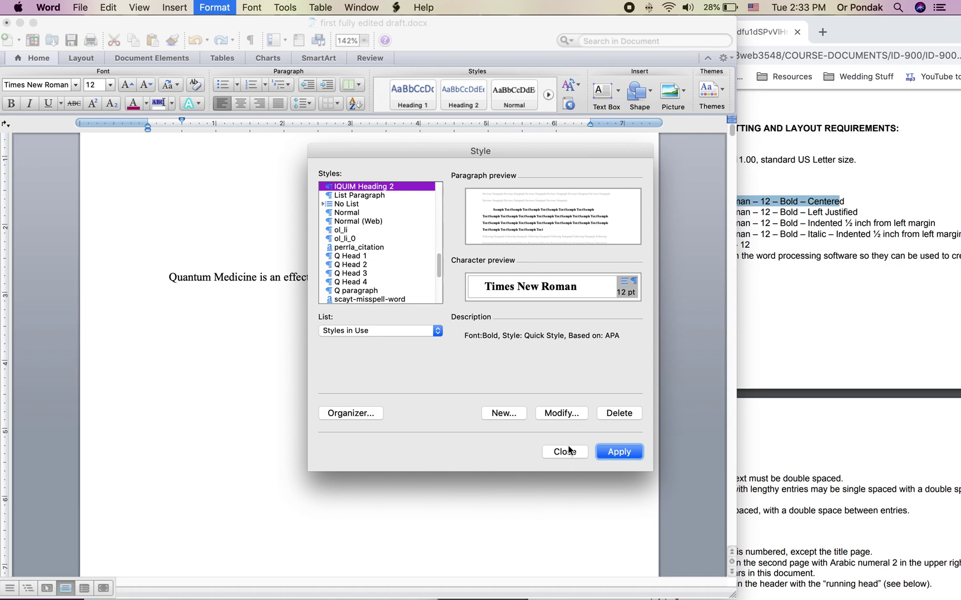
# Create a new paragraph style named IQUIM Heading 3 that is bold with a 0.5" left indent
pyautogui.click(504, 414)
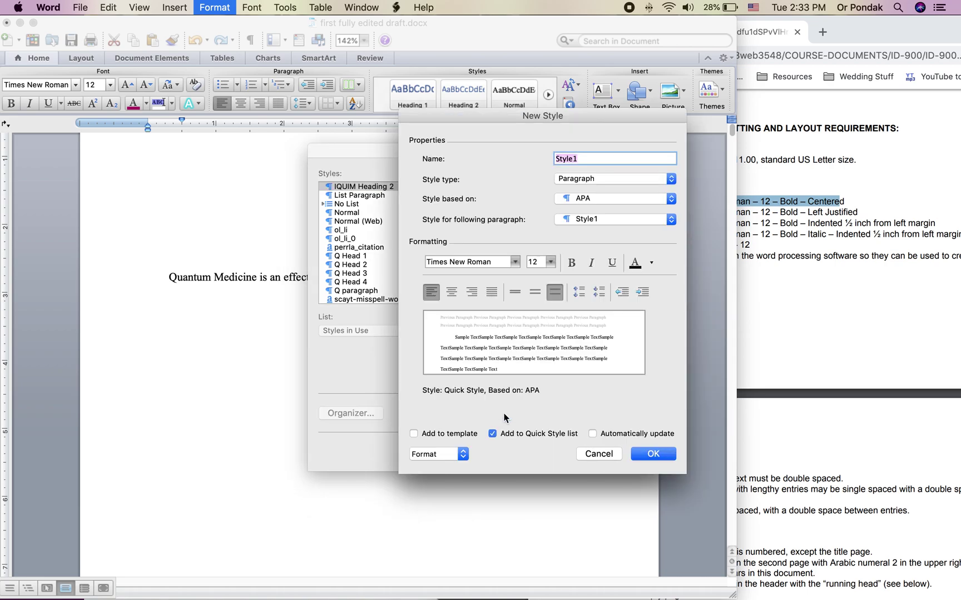
pyautogui.write('Heading 4')
pyautogui.press('Return')
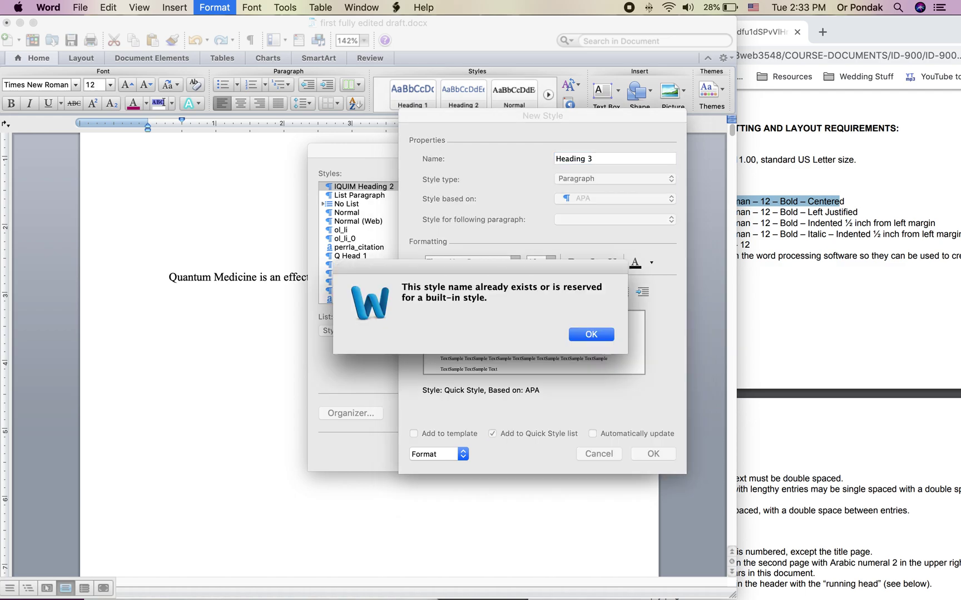
pyautogui.click(591, 337)
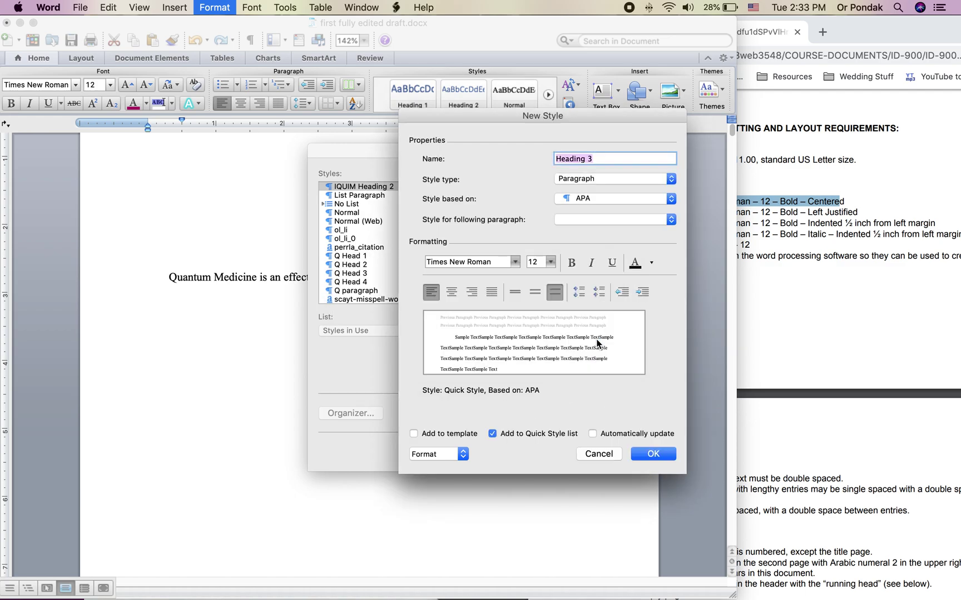
pyautogui.click(557, 158)
pyautogui.write('IQUIM')
pyautogui.click(574, 266)
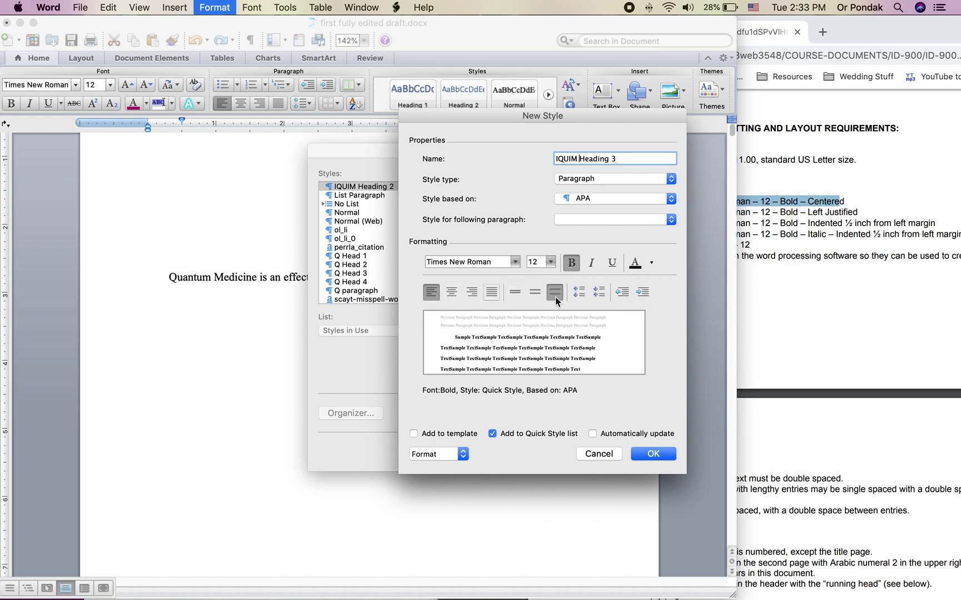
pyautogui.click(637, 290)
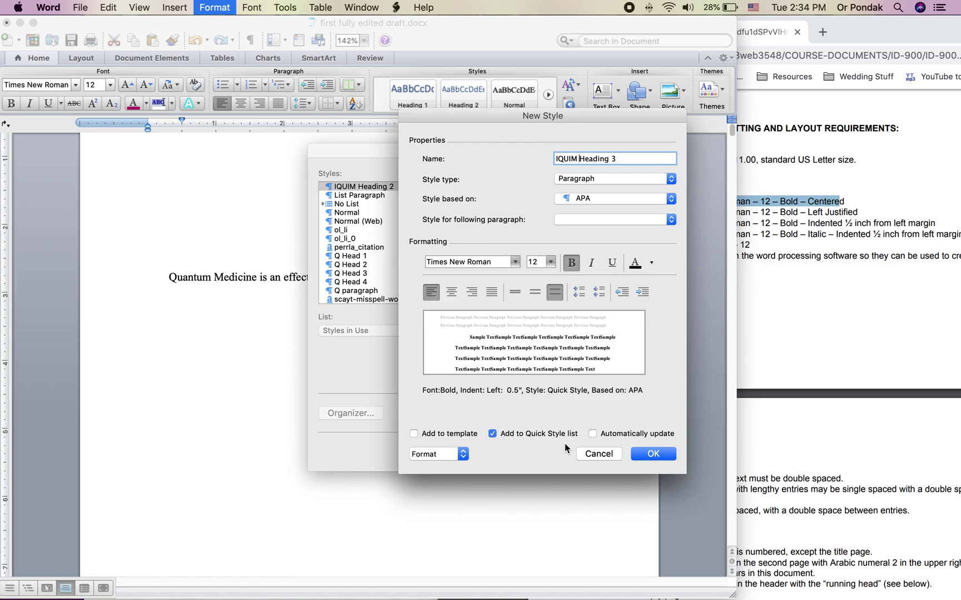
pyautogui.click(652, 455)
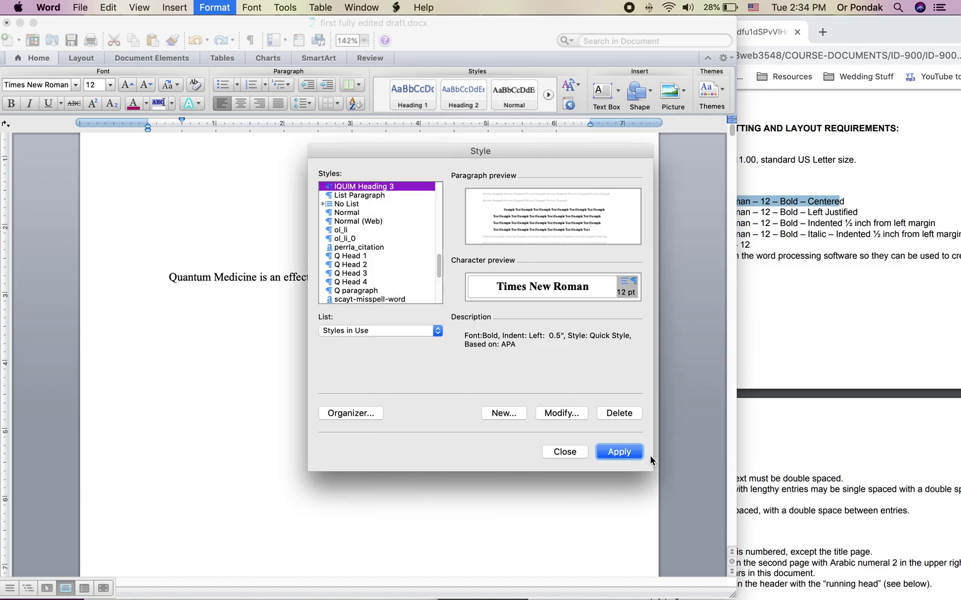
# Check the Heading 4 specification in the requirements PDF and start a new paragraph style named IQUIM Heading 4
pyautogui.click(746, 277)
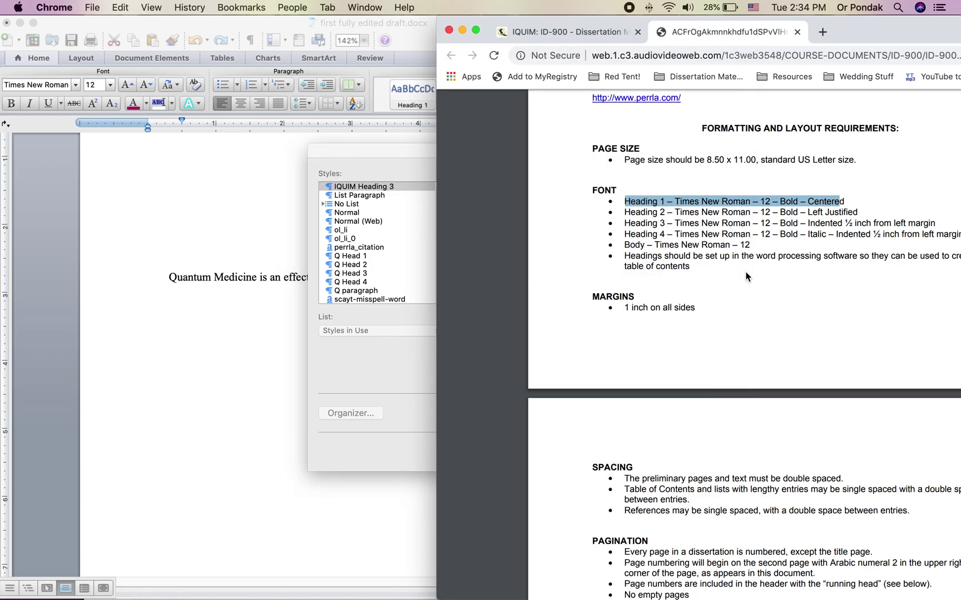
pyautogui.moveTo(622, 237); pyautogui.dragTo(912, 234)
pyautogui.click(391, 388)
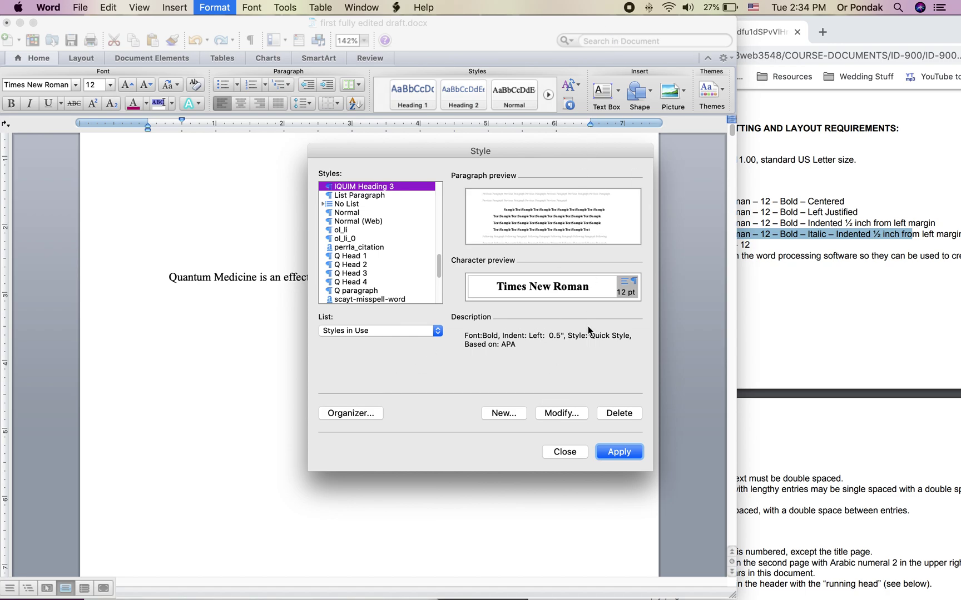
pyautogui.click(495, 414)
pyautogui.write('Headin')
pyautogui.press('BackSpace')
pyautogui.press('BackSpace')
pyautogui.press('BackSpace')
pyautogui.press('BackSpace')
pyautogui.press('BackSpace')
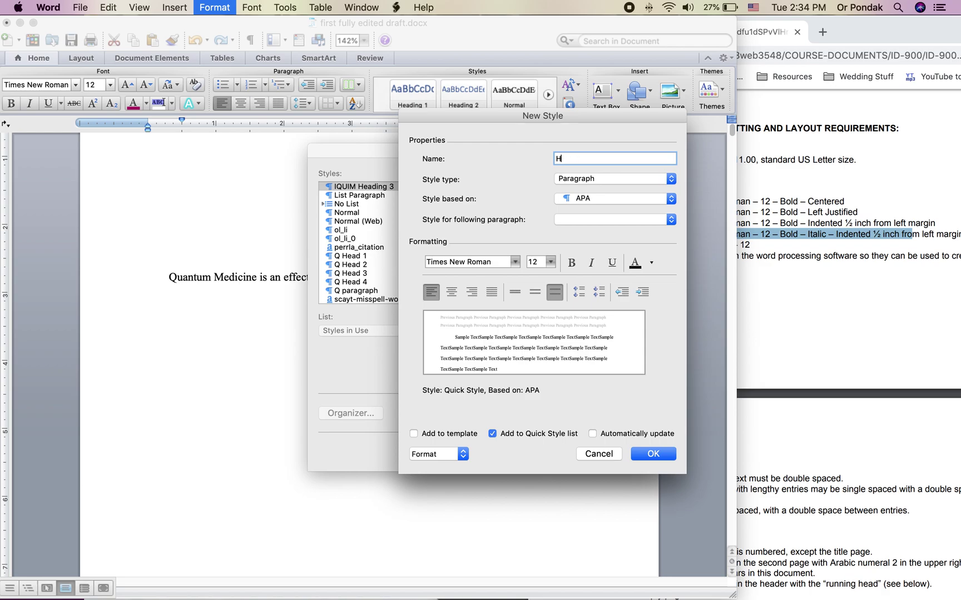
pyautogui.write('IQUIM Heading 4')
# Format the IQUIM Heading 4 style as bold italic with a 0.5" left indent, and save it
pyautogui.click(572, 263)
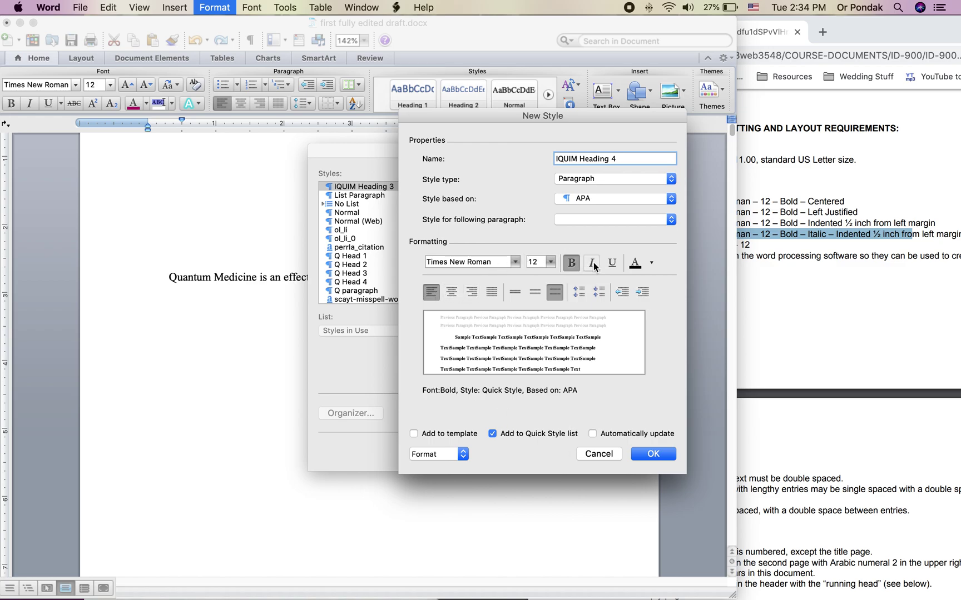
pyautogui.click(593, 264)
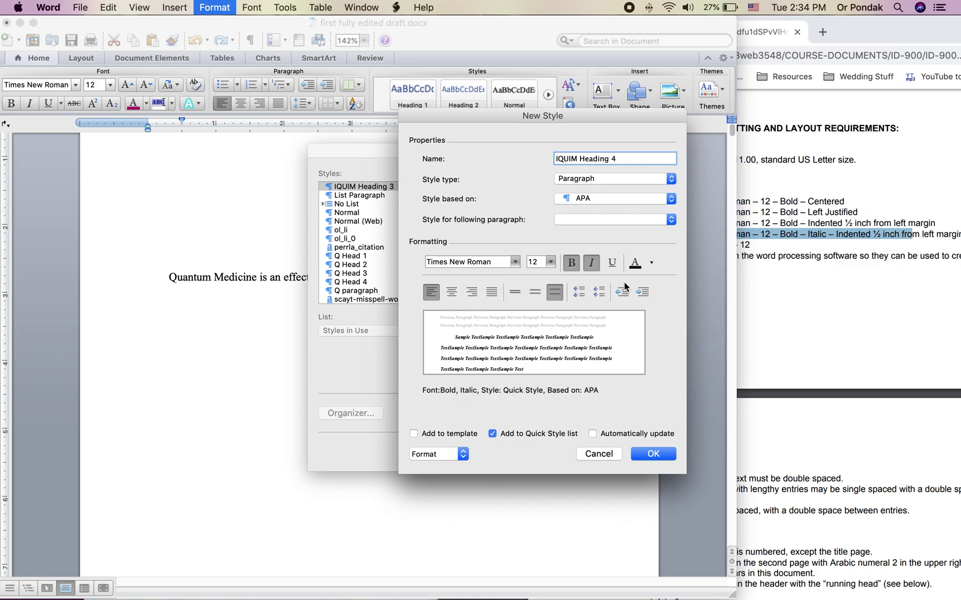
pyautogui.click(645, 297)
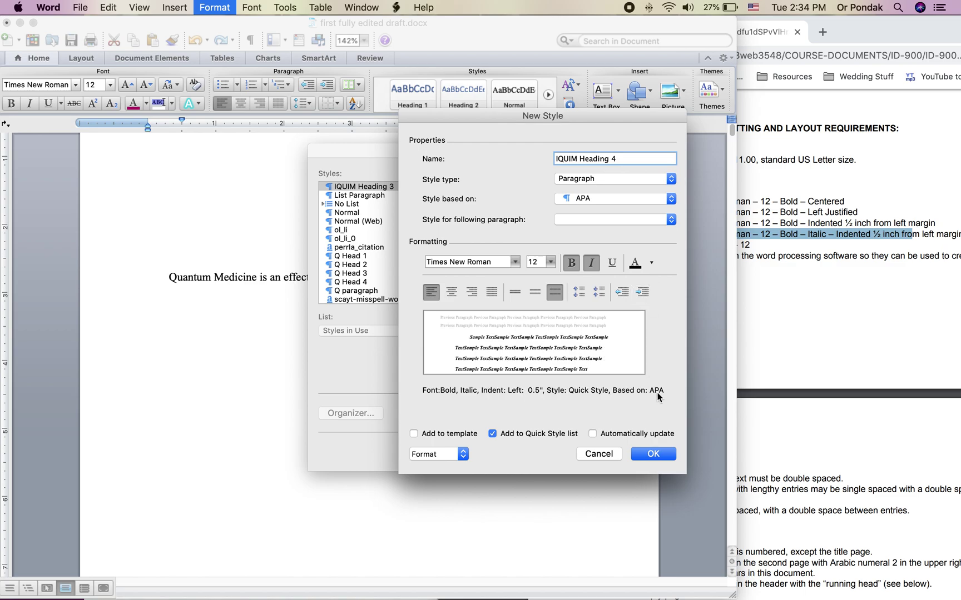
pyautogui.click(653, 453)
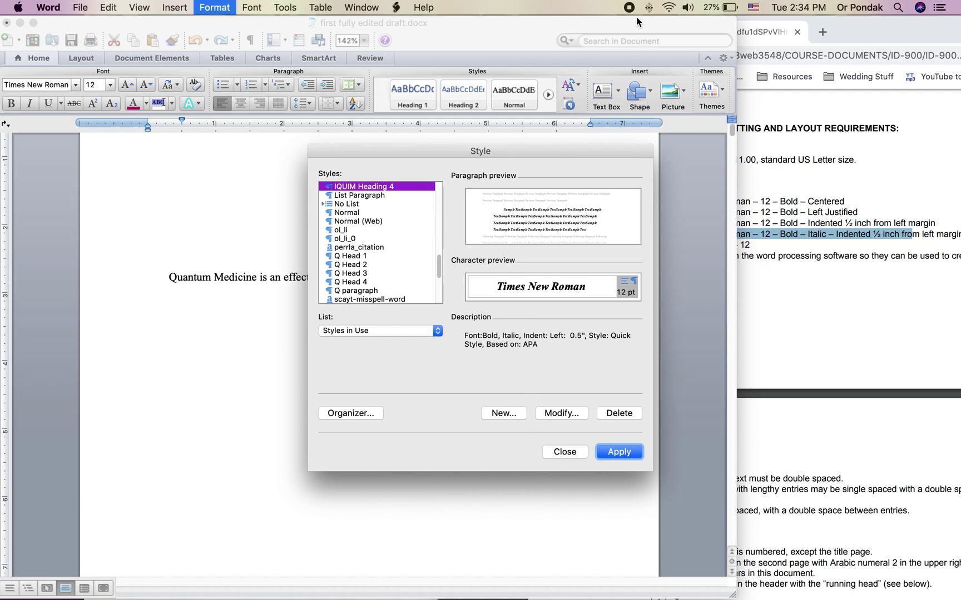
# Check the body text specification in the PDF, create a paragraph style named IQUIM Body based on APA, and apply it
pyautogui.click(851, 279)
pyautogui.doubleClick(631, 245)
pyautogui.moveTo(674, 248); pyautogui.dragTo(749, 245)
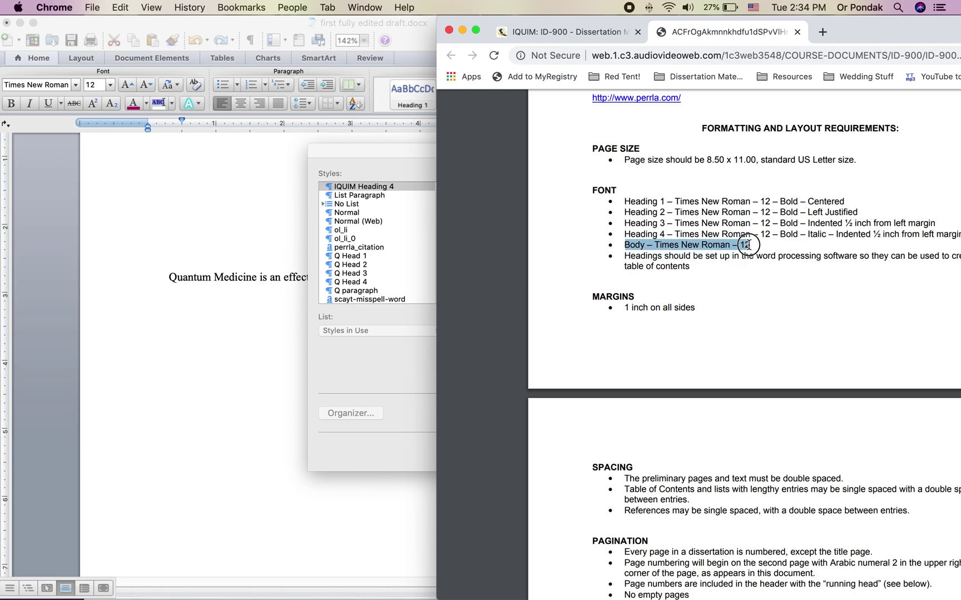
pyautogui.click(347, 371)
pyautogui.click(502, 413)
pyautogui.write('IQUIM Body')
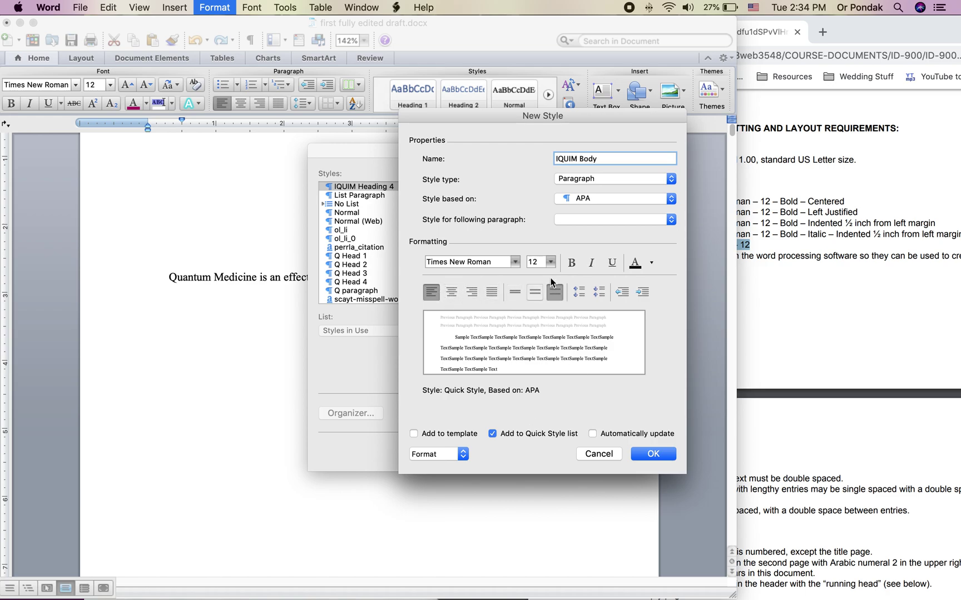
pyautogui.click(659, 453)
pyautogui.click(813, 255)
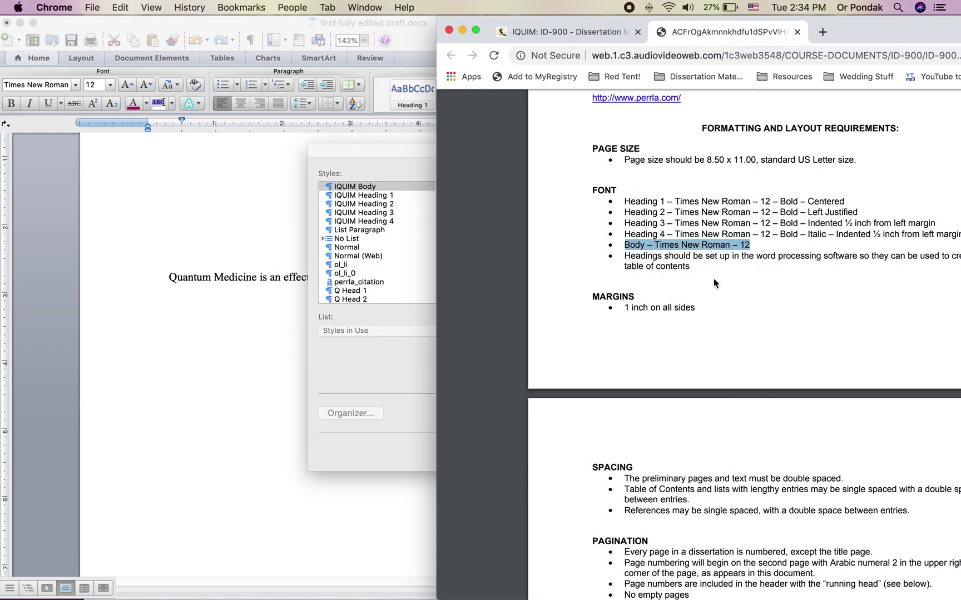
pyautogui.click(388, 348)
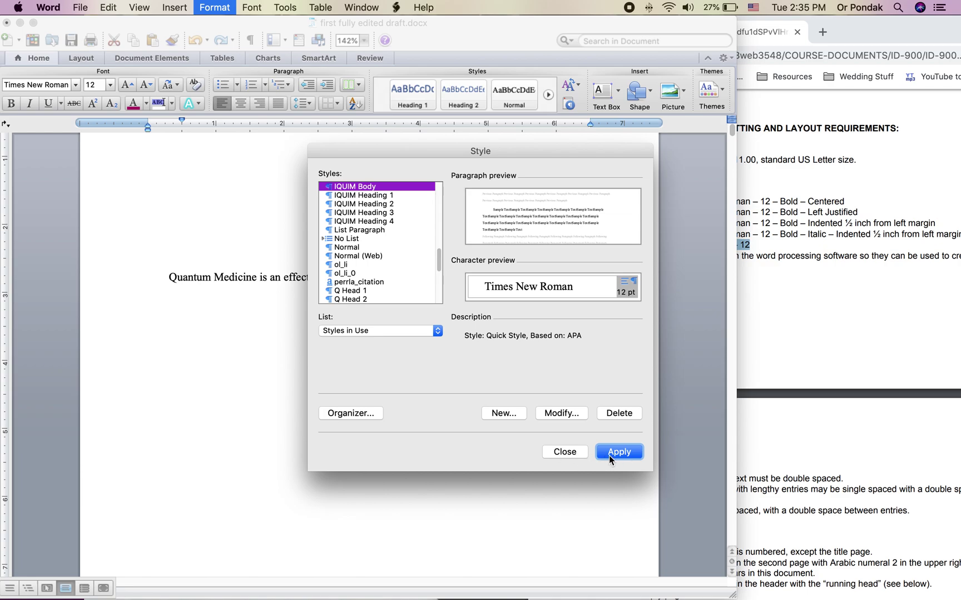
pyautogui.click(618, 452)
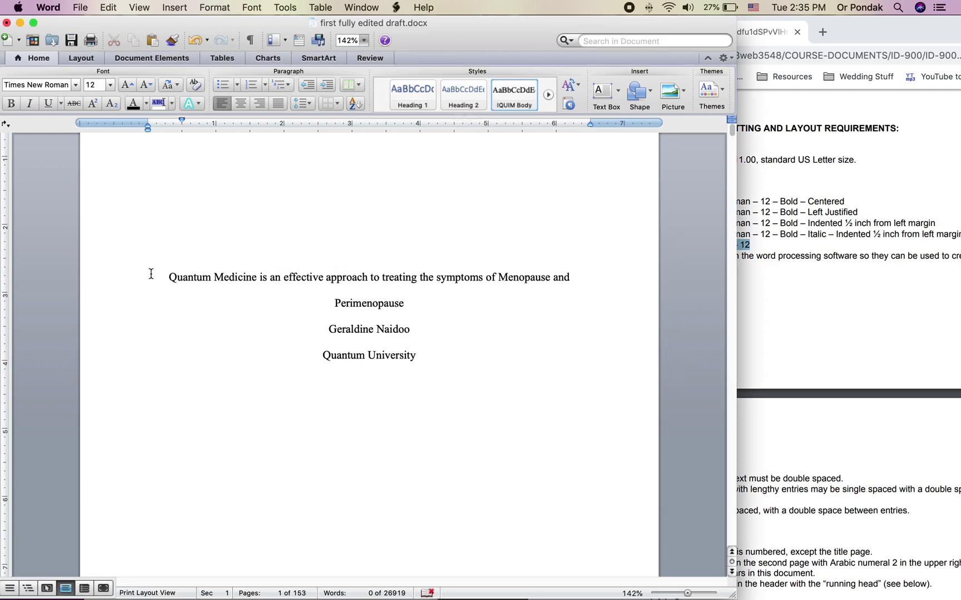
# Skim the draft's opening pages and the remaining sections of the requirements PDF
pyautogui.scroll(-5, 315, 302)
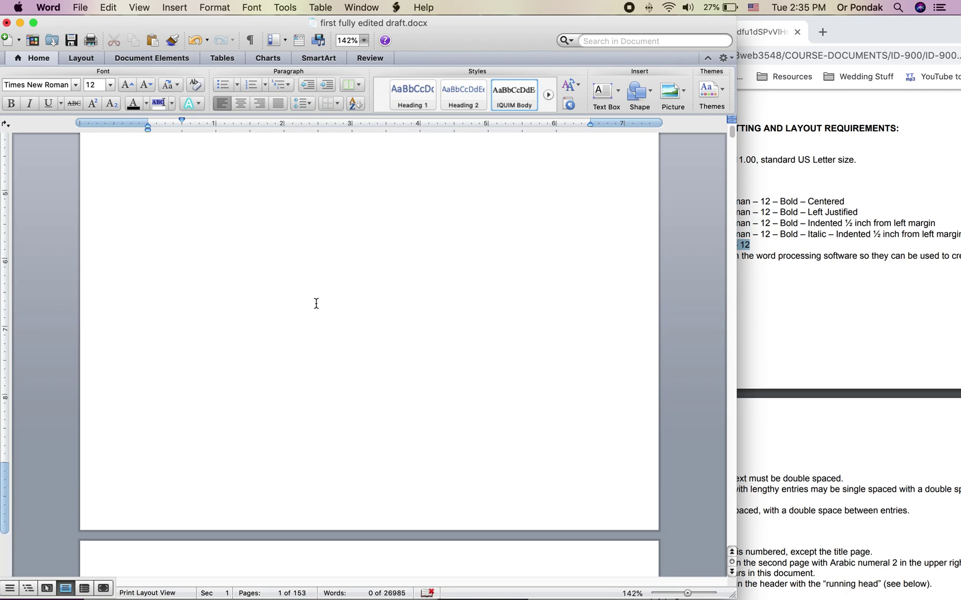
pyautogui.scroll(4, 316, 303)
pyautogui.click(849, 419)
pyautogui.scroll(-10, 849, 420)
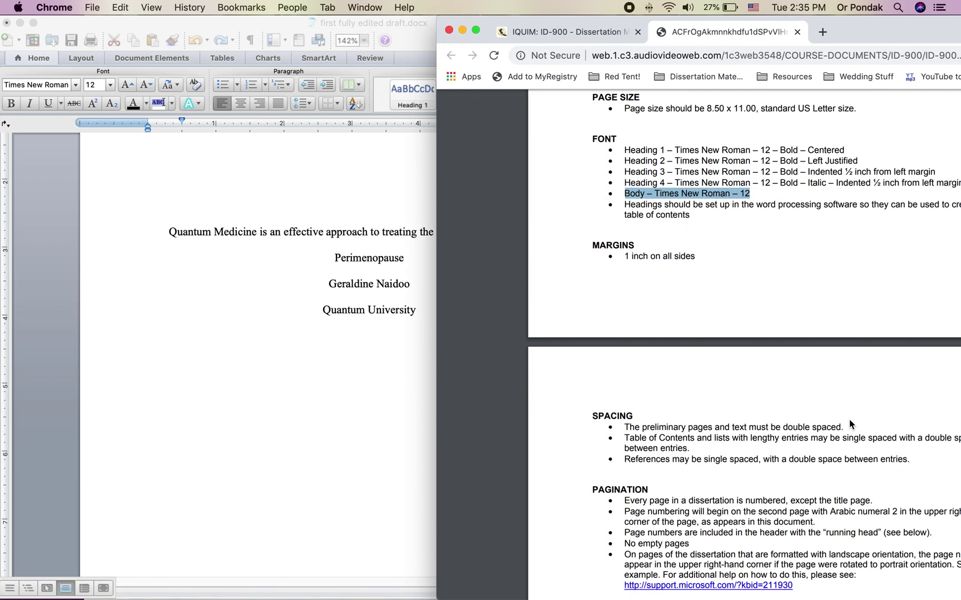
pyautogui.scroll(-2, 849, 420)
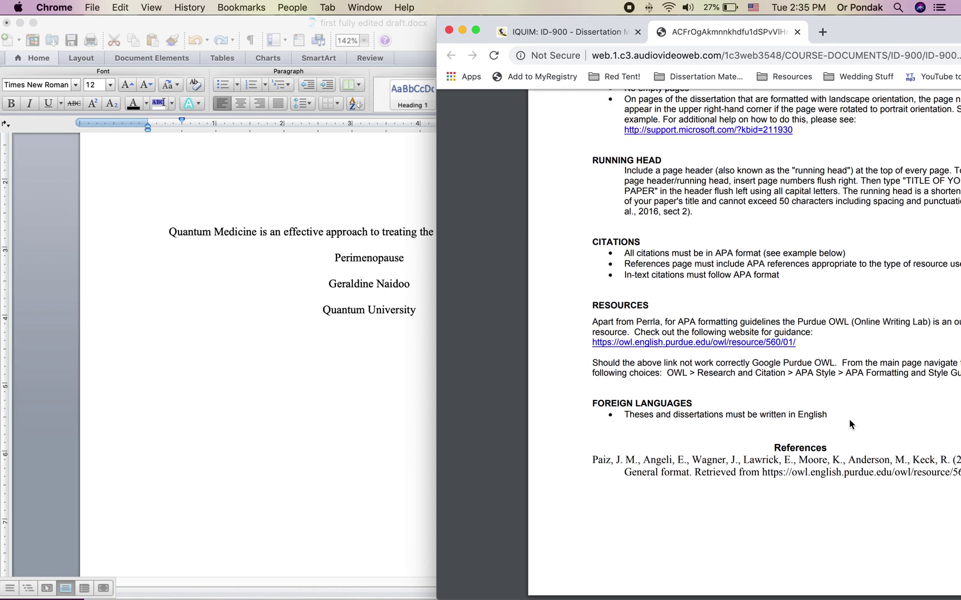
pyautogui.scroll(1, 849, 421)
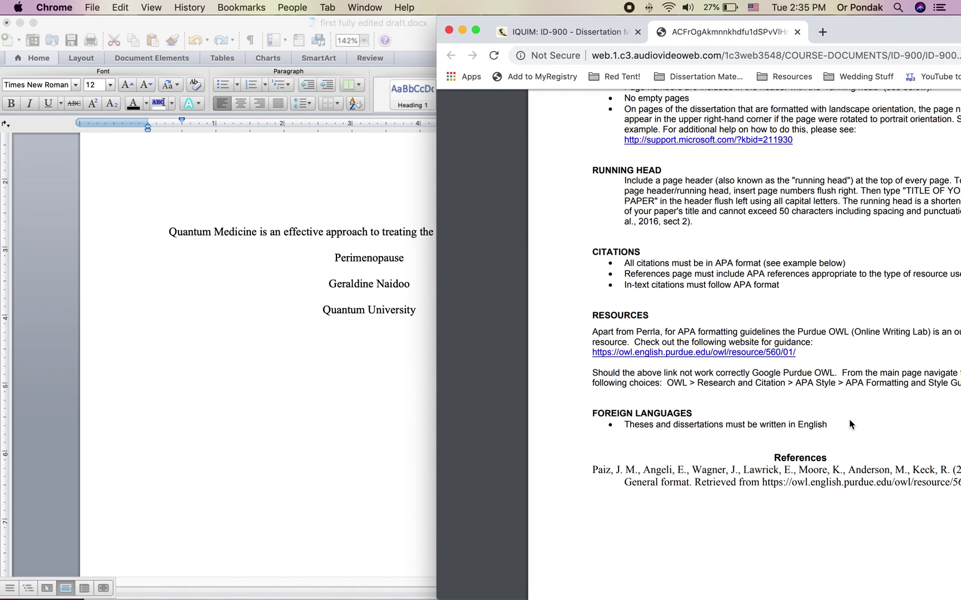
pyautogui.scroll(2, 270, 389)
pyautogui.scroll(-10, 269, 398)
pyautogui.scroll(4, 267, 408)
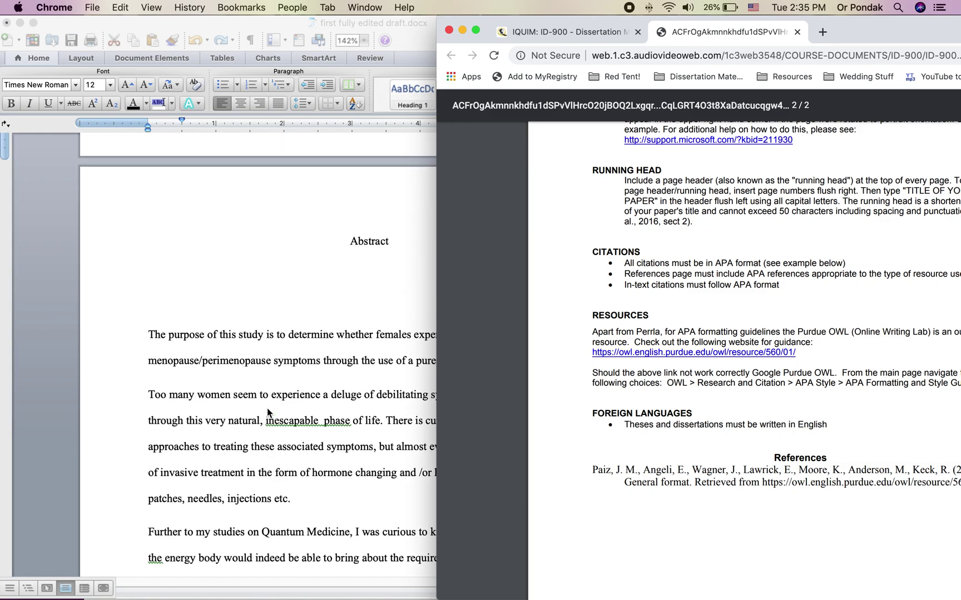
pyautogui.scroll(10, 267, 408)
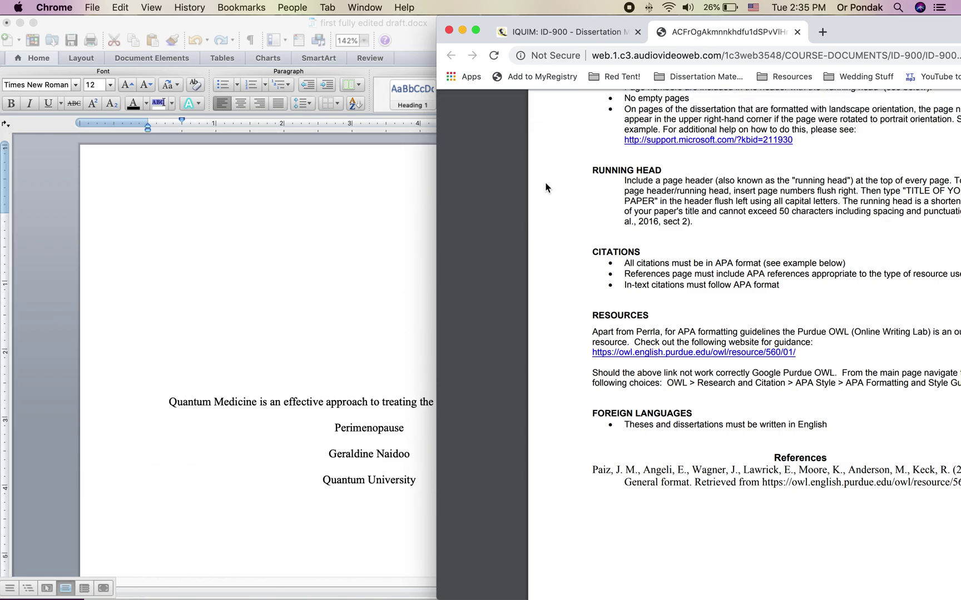
# Move the browser window to expose the full PDF page width and examine the margins requirement
pyautogui.moveTo(848, 32); pyautogui.dragTo(717, 32)
pyautogui.scroll(1, 686, 253)
pyautogui.scroll(-2, 687, 253)
pyautogui.scroll(12, 686, 252)
pyautogui.scroll(-3, 687, 258)
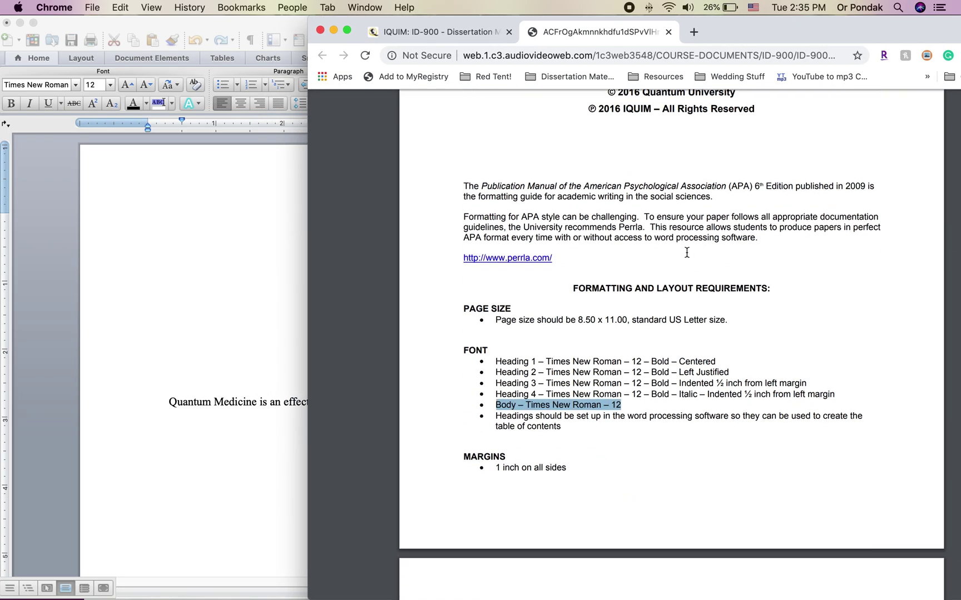
pyautogui.scroll(-8, 686, 260)
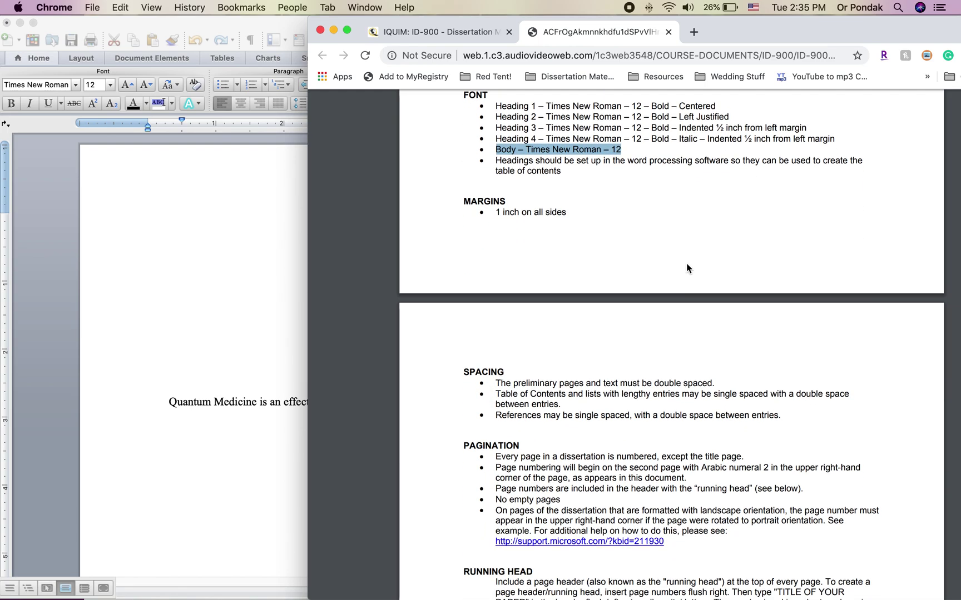
pyautogui.moveTo(497, 201); pyautogui.dragTo(593, 203)
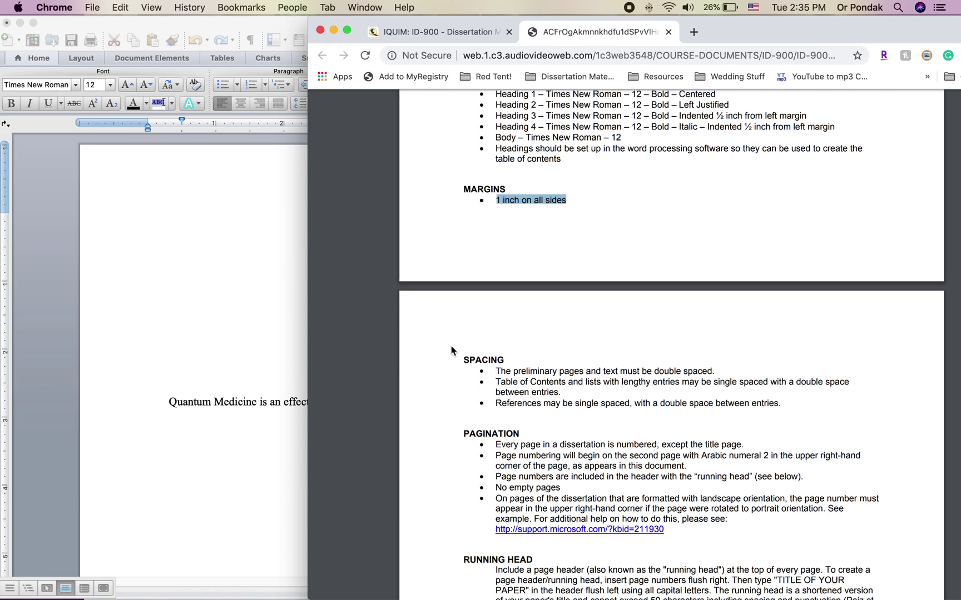
# Examine the spacing requirements for preliminary pages, table of contents and references in the PDF
pyautogui.moveTo(496, 371); pyautogui.dragTo(738, 384)
pyautogui.click(738, 384)
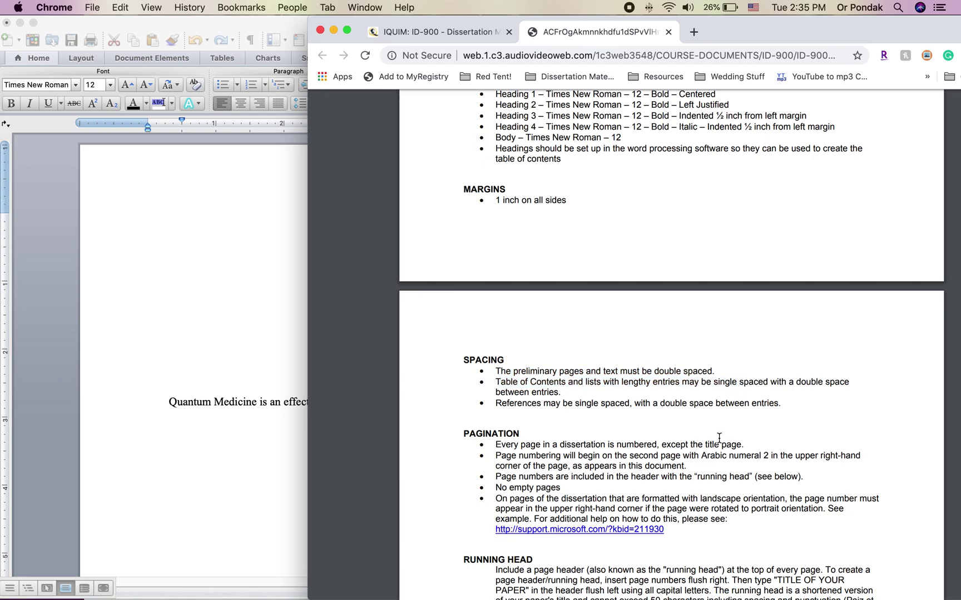
pyautogui.scroll(-3, 720, 461)
pyautogui.scroll(-3, 719, 460)
pyautogui.moveTo(493, 253); pyautogui.dragTo(648, 265)
pyautogui.click(647, 265)
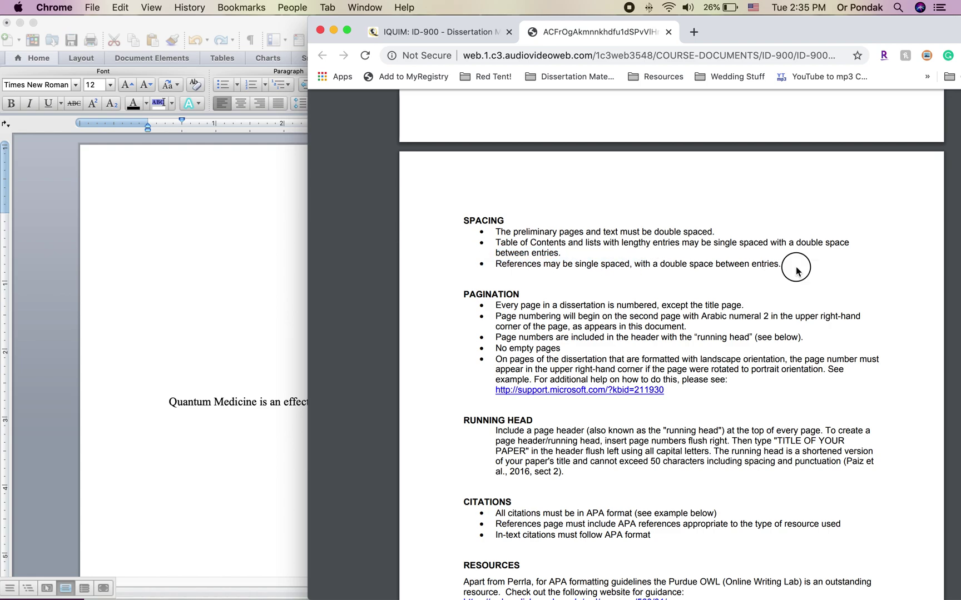
pyautogui.moveTo(493, 264); pyautogui.dragTo(784, 259)
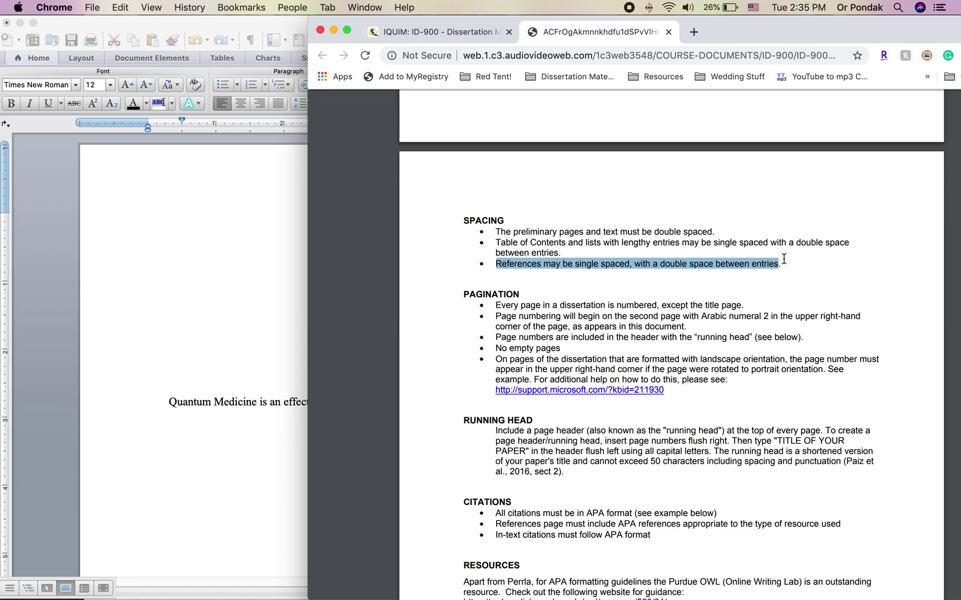
# Read the pagination and running head requirements in the PDF, highlighting the running head instructions
pyautogui.click(765, 299)
pyautogui.scroll(-2, 480, 316)
pyautogui.scroll(-3, 480, 316)
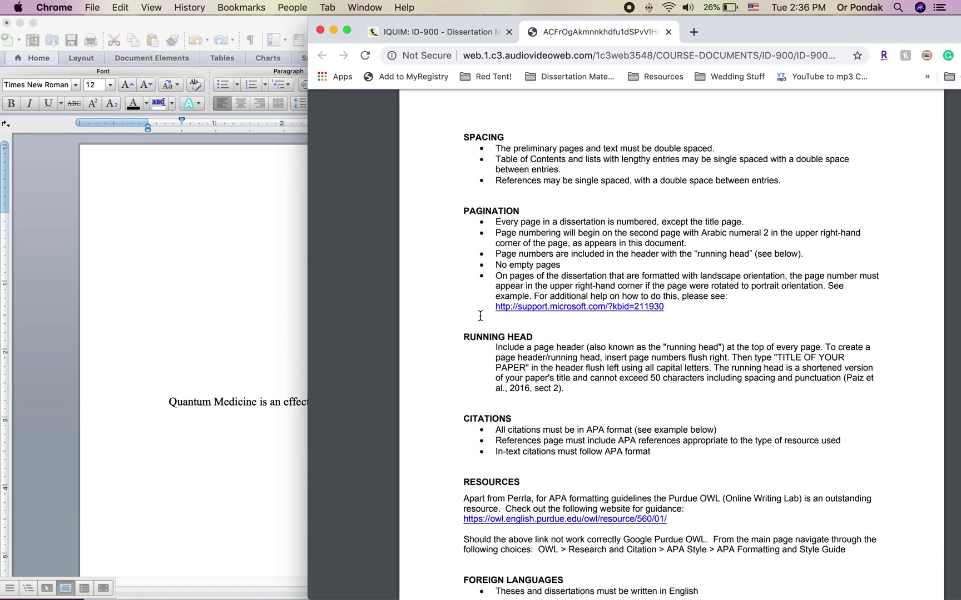
pyautogui.scroll(-2, 480, 316)
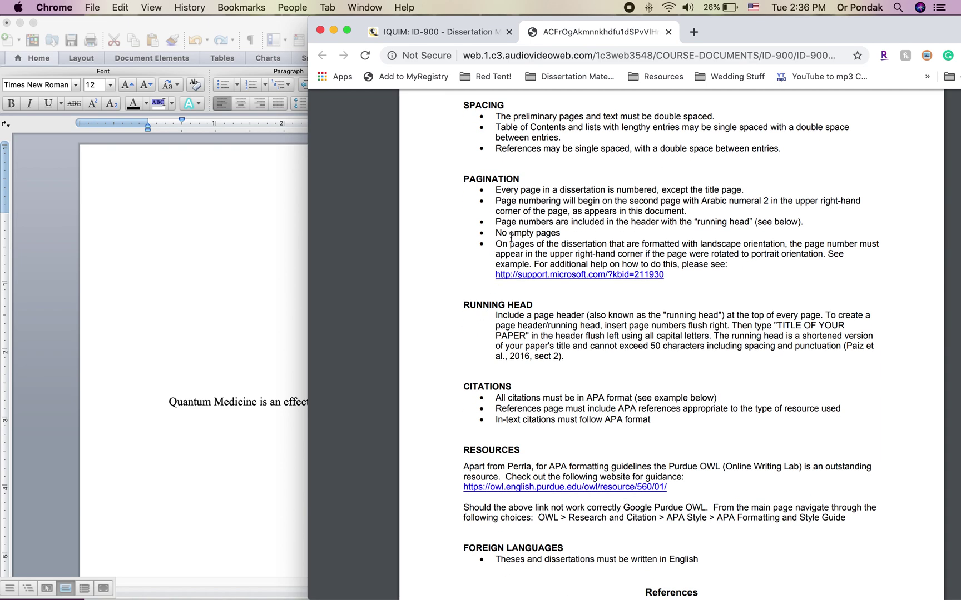
pyautogui.scroll(-4, 500, 237)
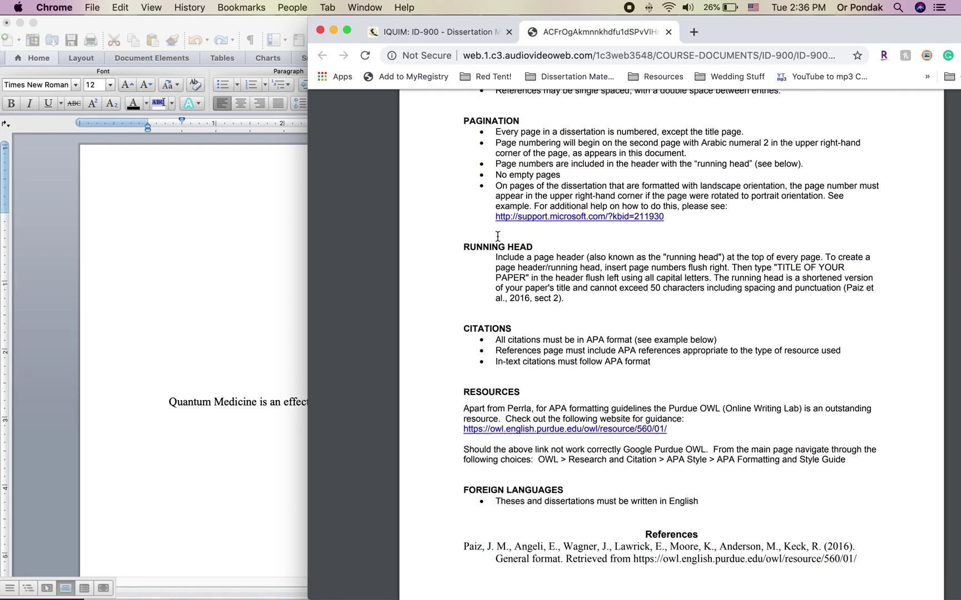
pyautogui.scroll(-2, 498, 236)
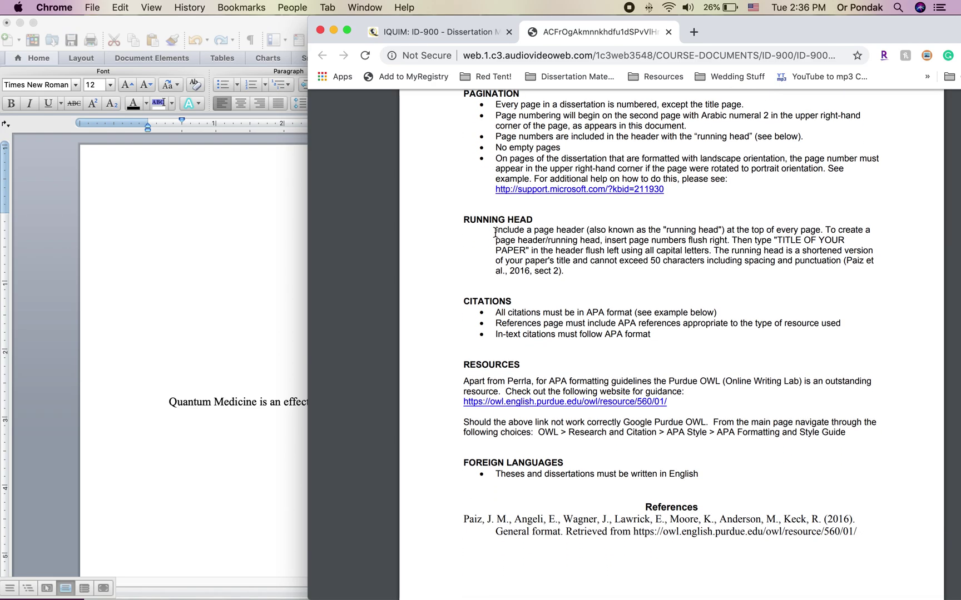
pyautogui.moveTo(495, 233); pyautogui.dragTo(841, 252)
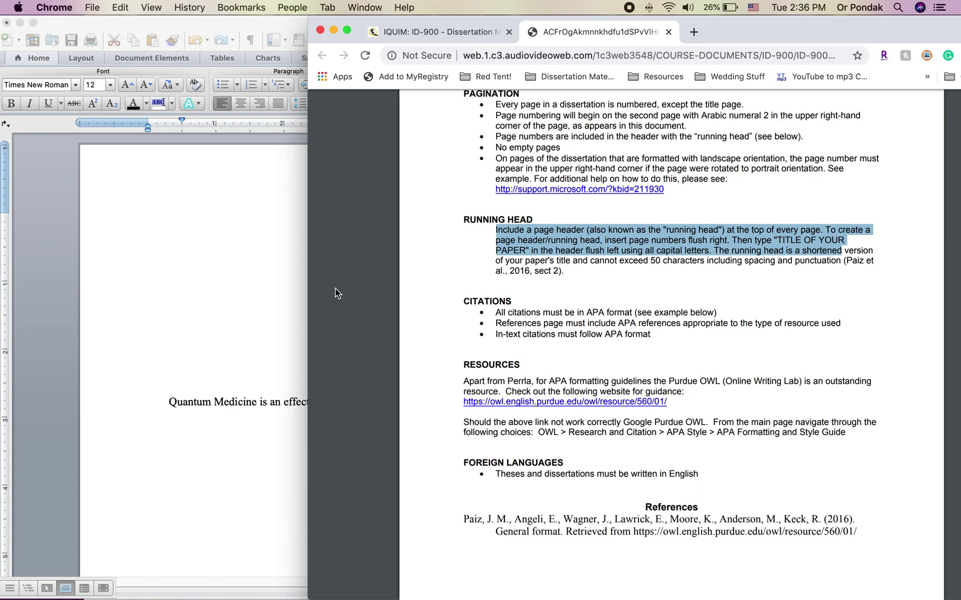
# Copy the dissertation title from the title page into the Section 1 header of the Word draft and left-align it
pyautogui.click(284, 312)
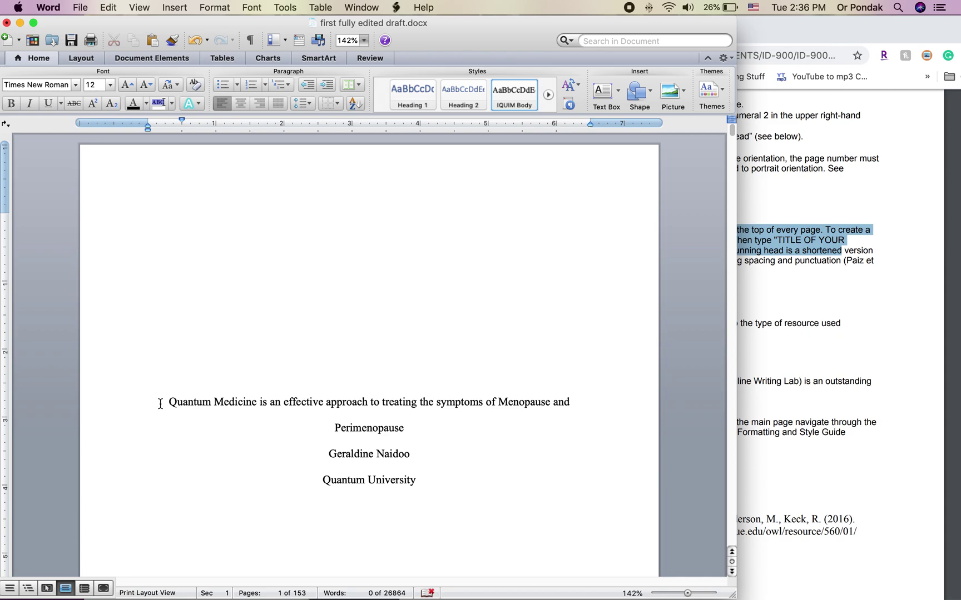
pyautogui.doubleClick(133, 406)
pyautogui.press('super+c')
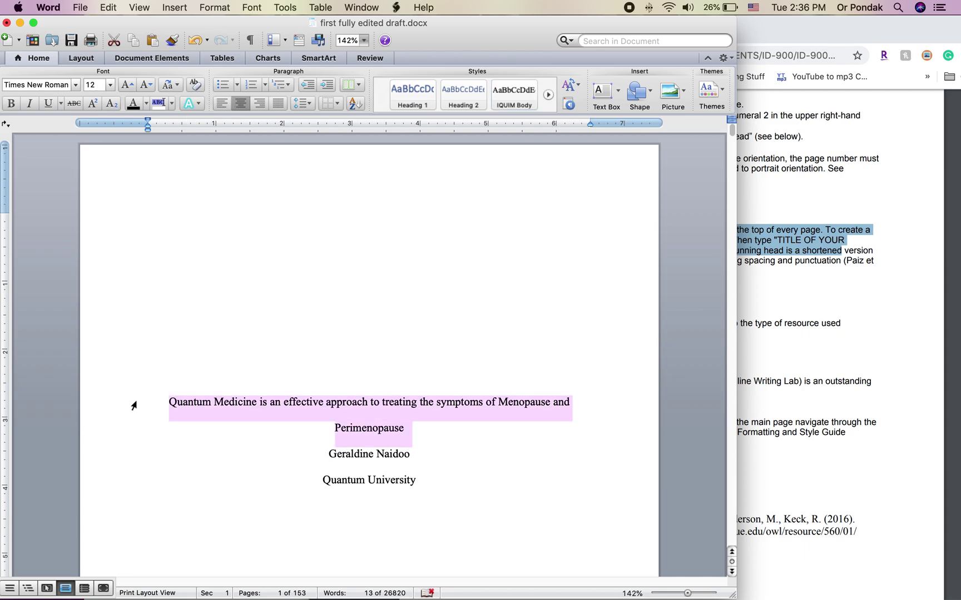
pyautogui.doubleClick(190, 167)
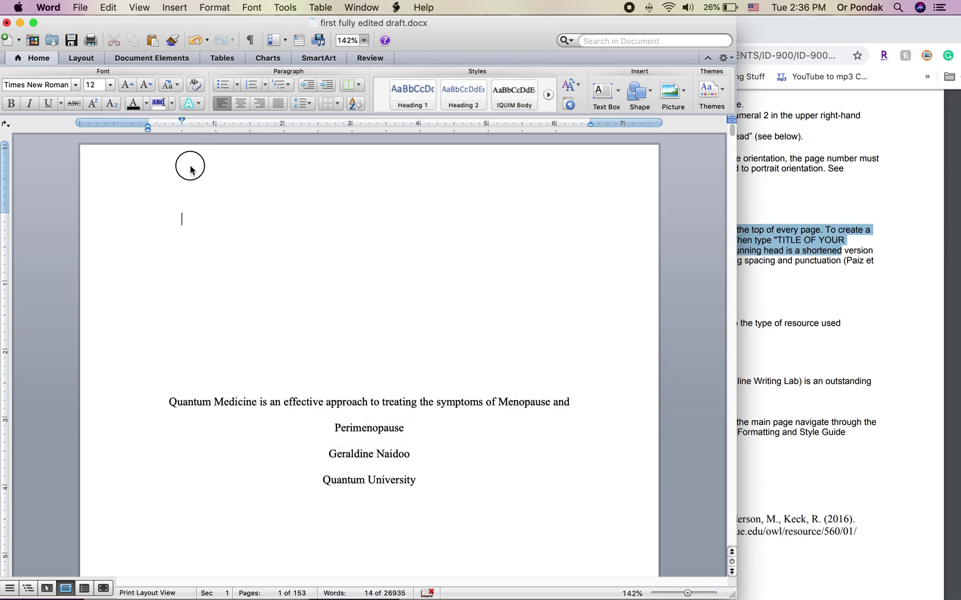
pyautogui.press('super+v')
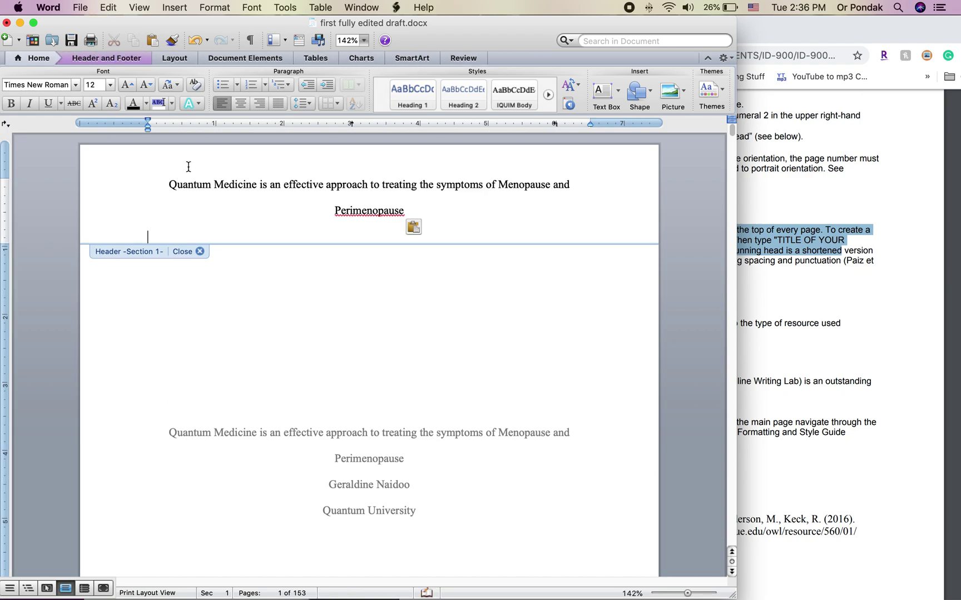
pyautogui.press('super+a')
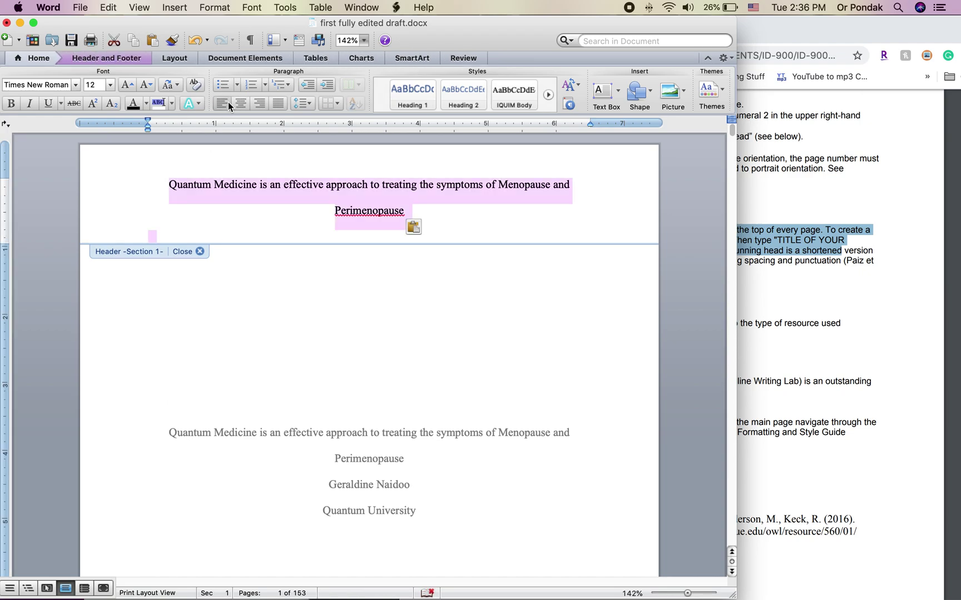
pyautogui.click(224, 102)
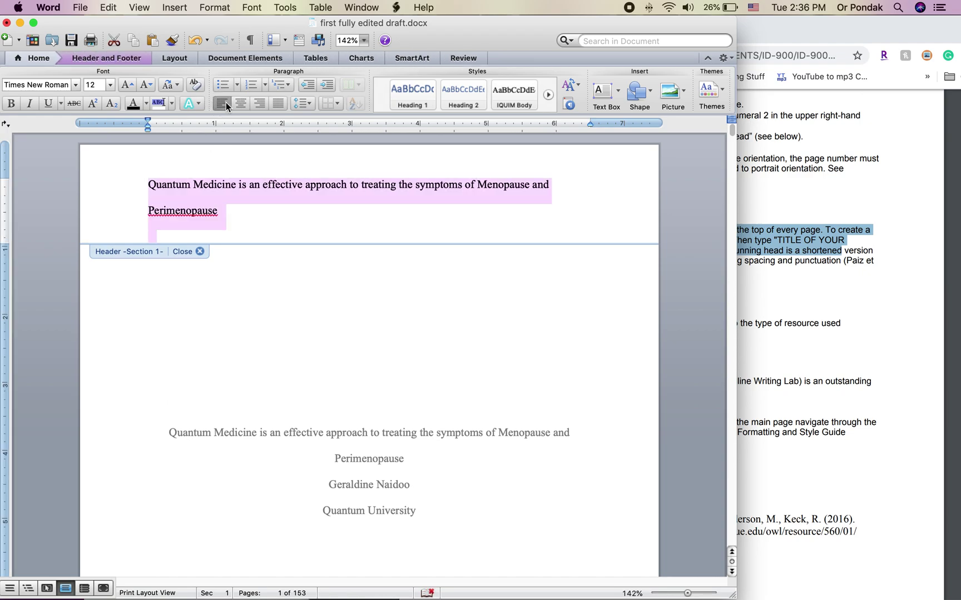
# Enter the shortened running head "QUANTUM MEDICINE APPROACH FOR MENOPAUSE AND PERIMEOPAUSE" in front of the full title in the Section 1 header
pyautogui.click(146, 184)
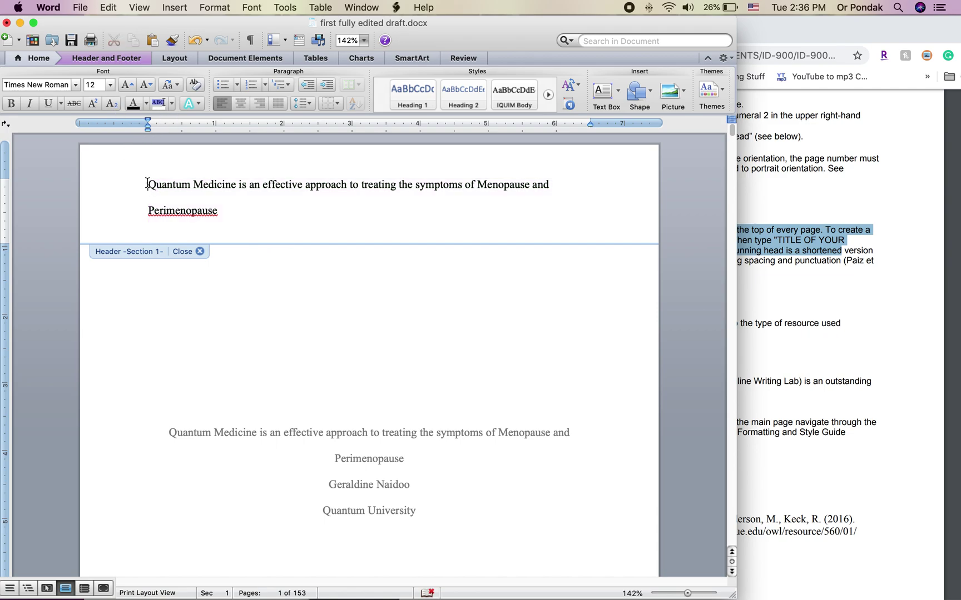
pyautogui.write('QUANTU')
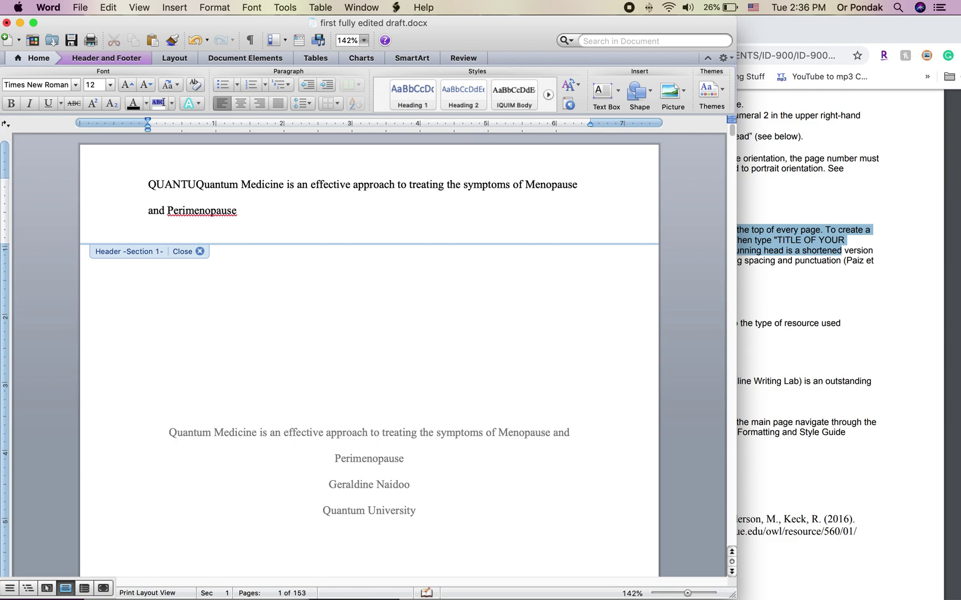
pyautogui.write('M MEDICINE')
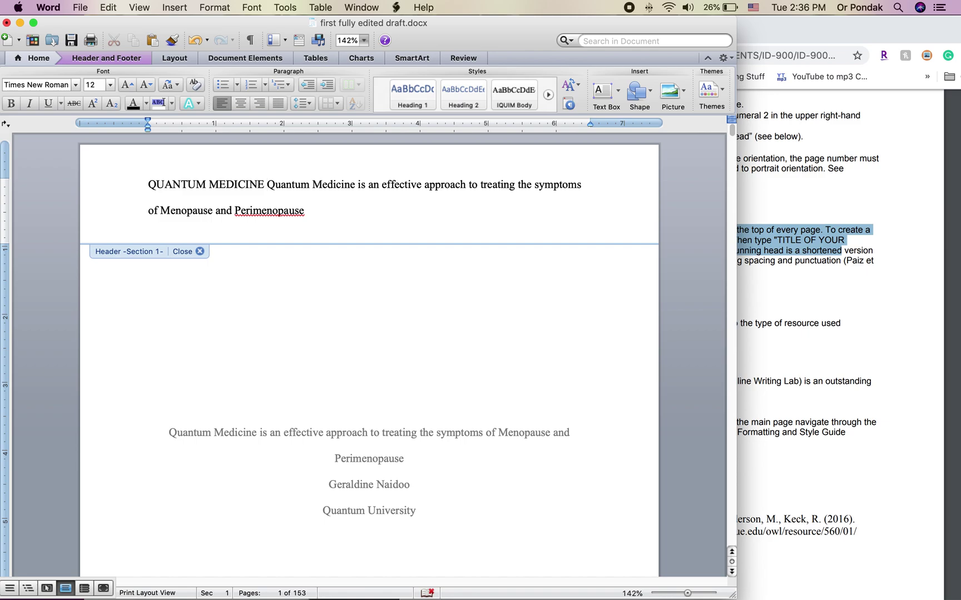
pyautogui.write('APPROAH')
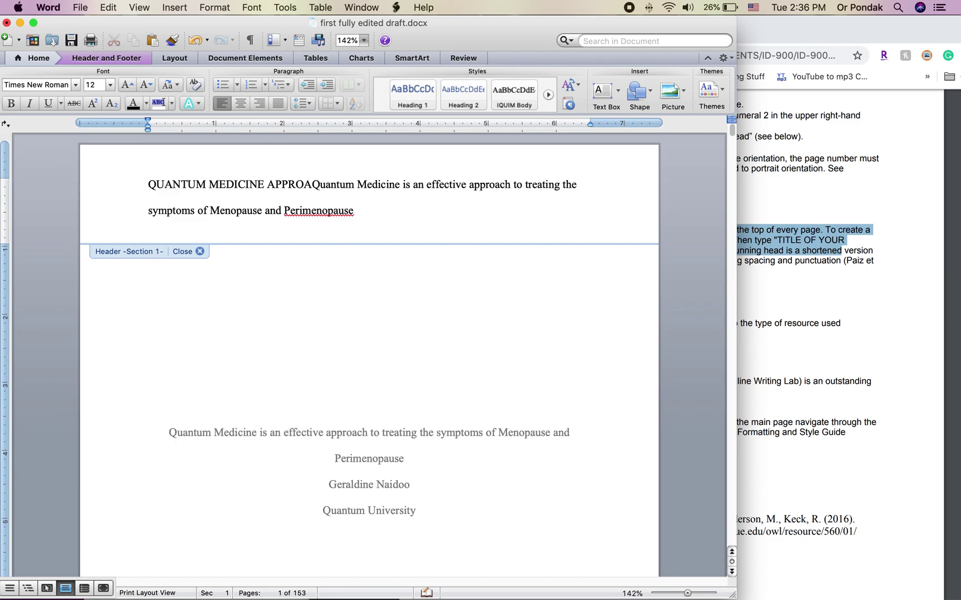
pyautogui.press('BackSpace')
pyautogui.press('BackSpace')
pyautogui.write('CH FOR ')
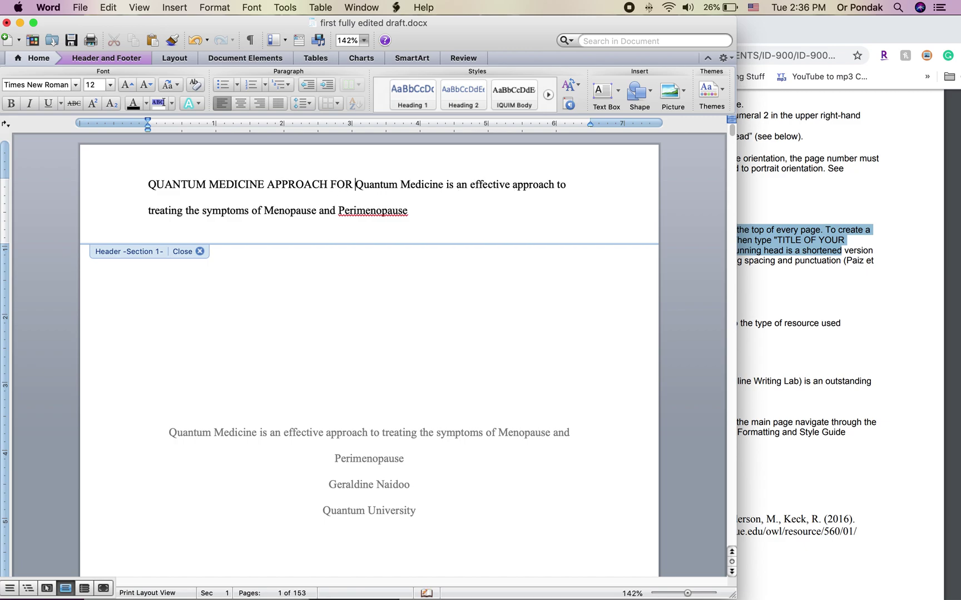
pyautogui.write('MENOPAUS')
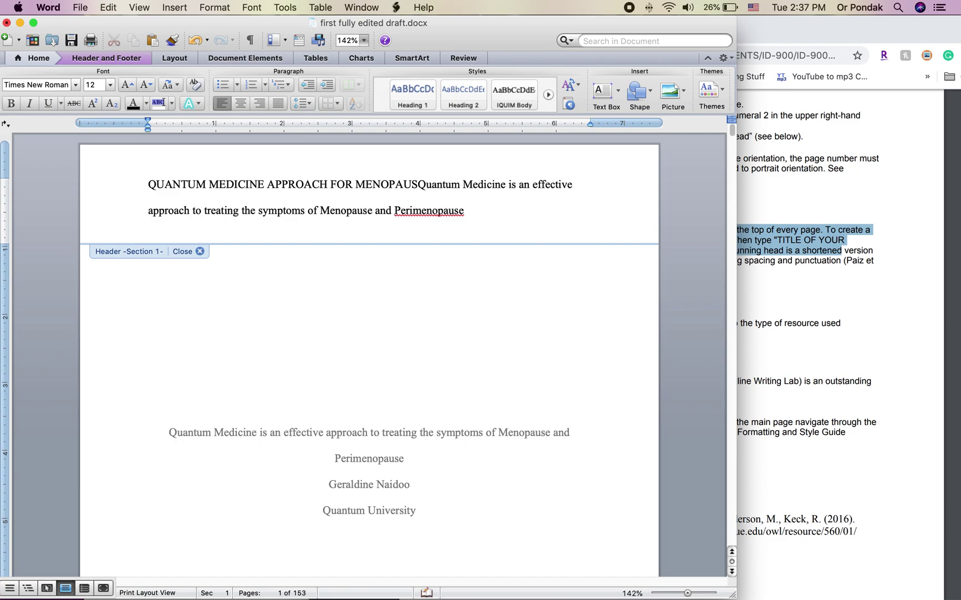
pyautogui.write('E AND PER')
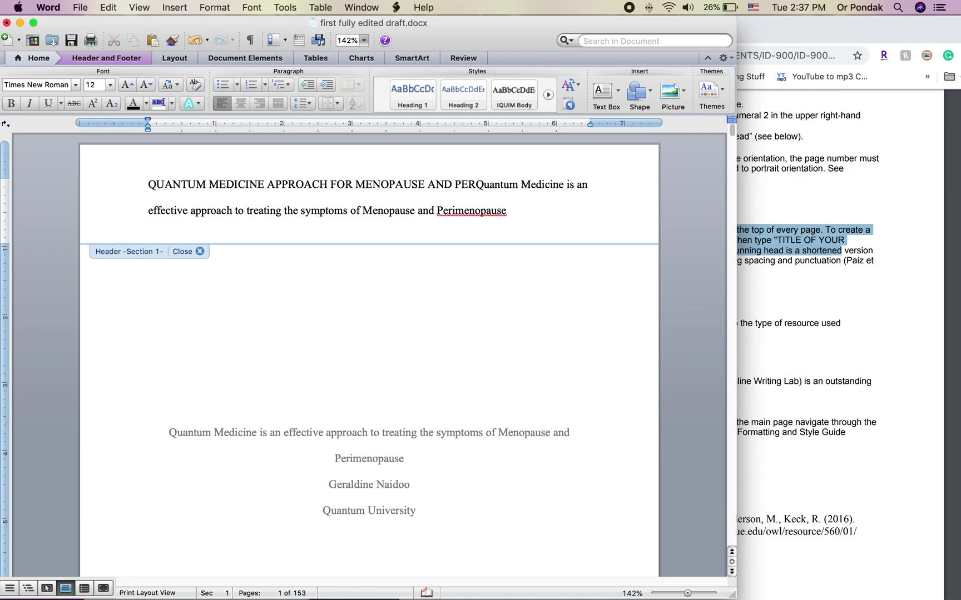
pyautogui.write('IME')
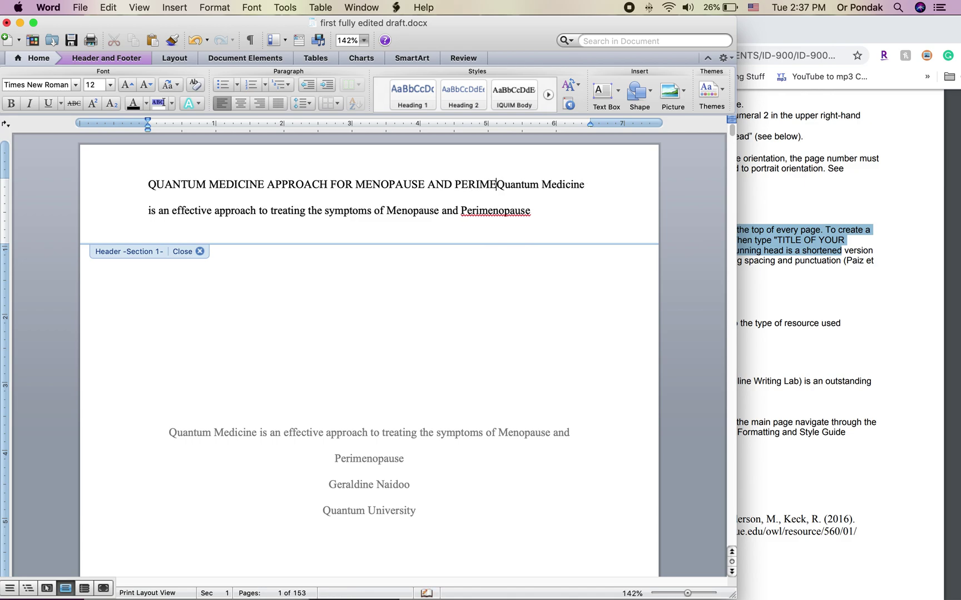
pyautogui.write('OPAUSE')
# Delete the original full title that follows the running head and close the header
pyautogui.press('shift+super+End')
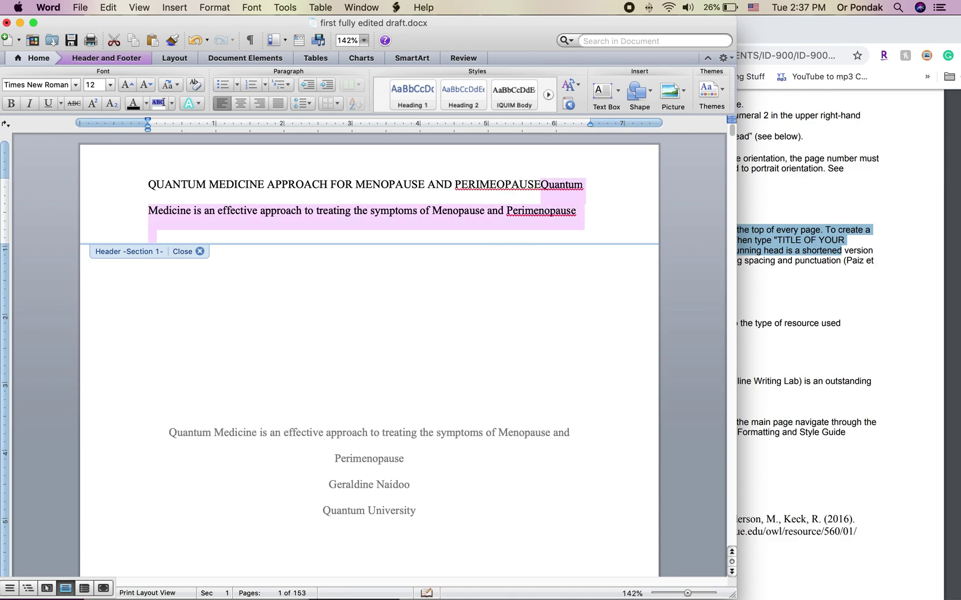
pyautogui.press('BackSpace')
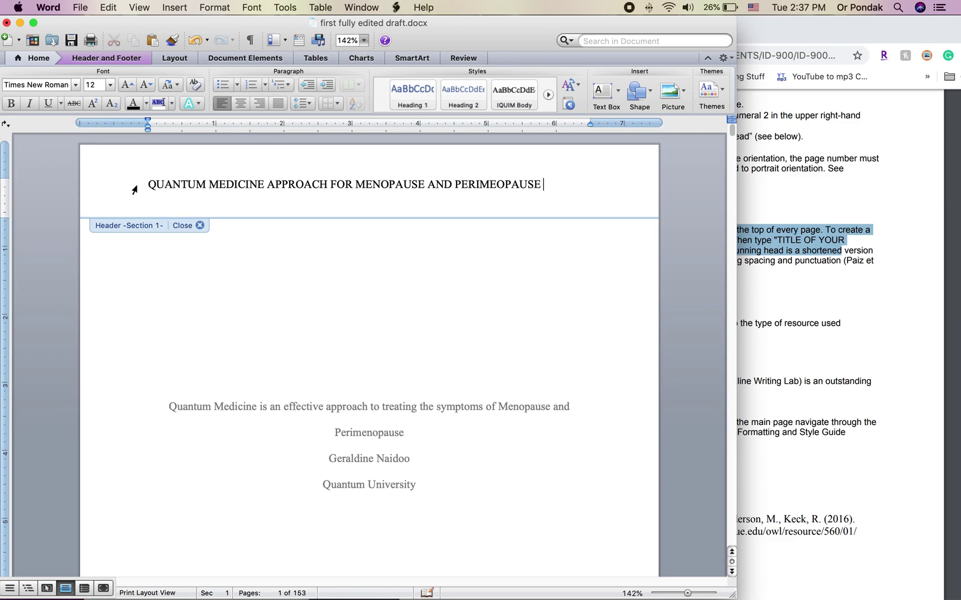
pyautogui.click(199, 225)
# Check the running head on the title page, the Abstract page and the page after it
pyautogui.scroll(-10, 213, 249)
pyautogui.scroll(-15, 214, 250)
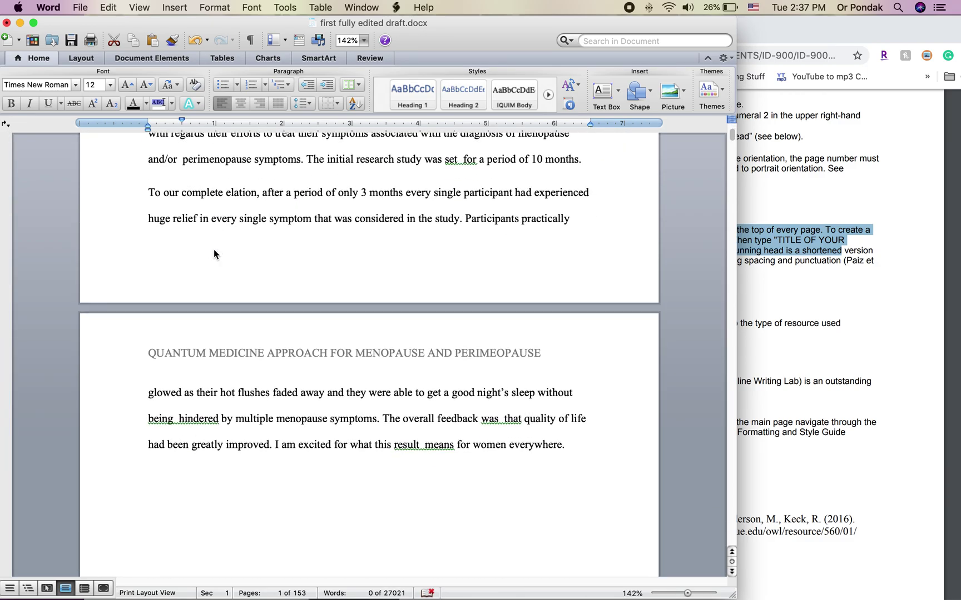
pyautogui.scroll(15, 214, 255)
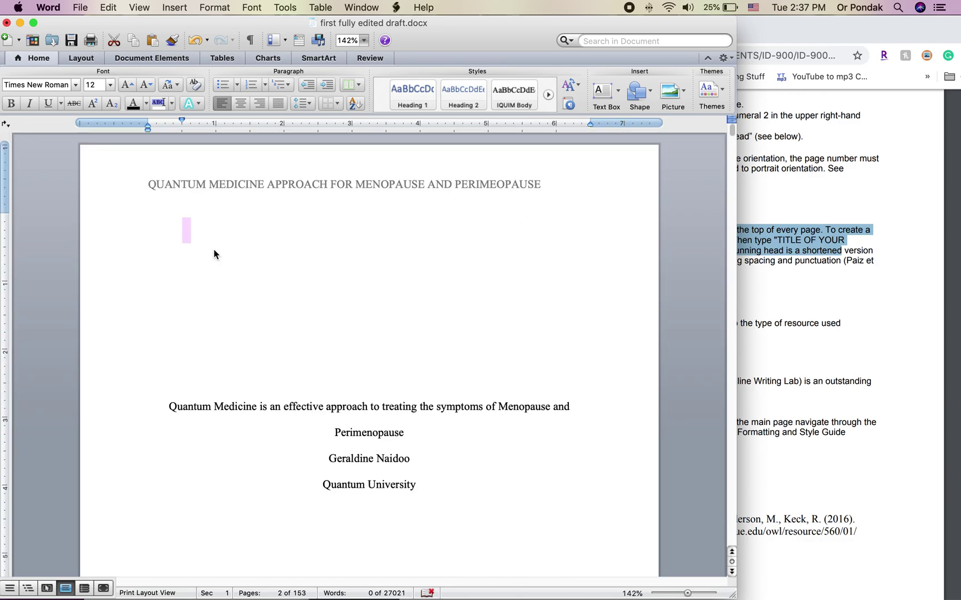
pyautogui.click(279, 322)
pyautogui.scroll(5, 176, 422)
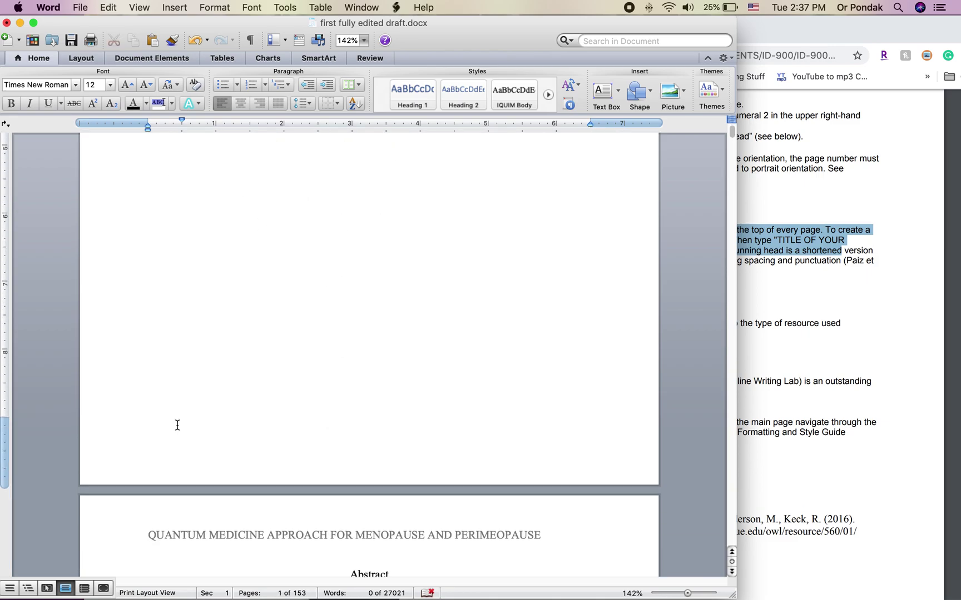
pyautogui.scroll(-5, 178, 425)
pyautogui.scroll(-1, 177, 426)
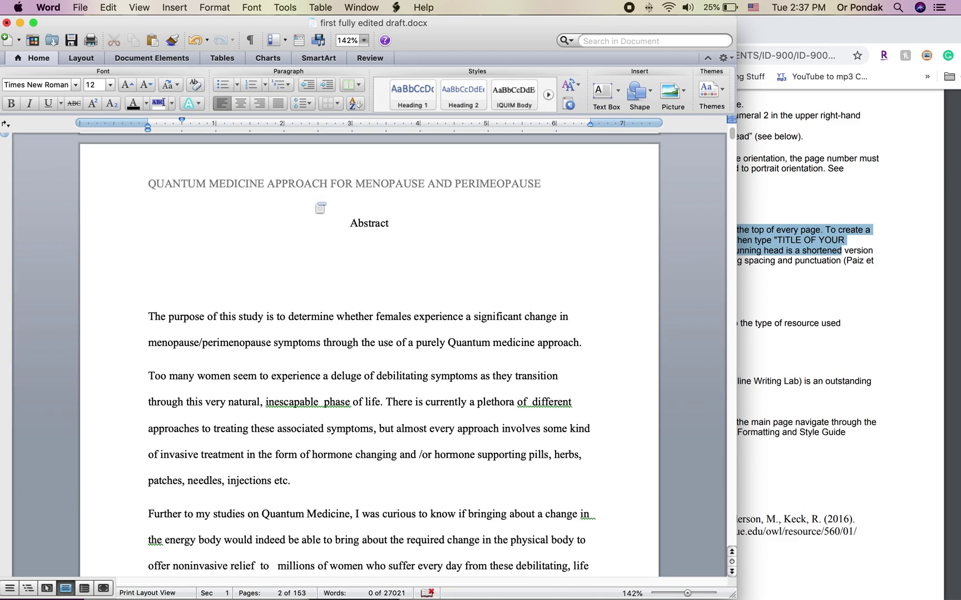
# Apply the built-in Heading 1 style to the Abstract title
pyautogui.click(296, 225)
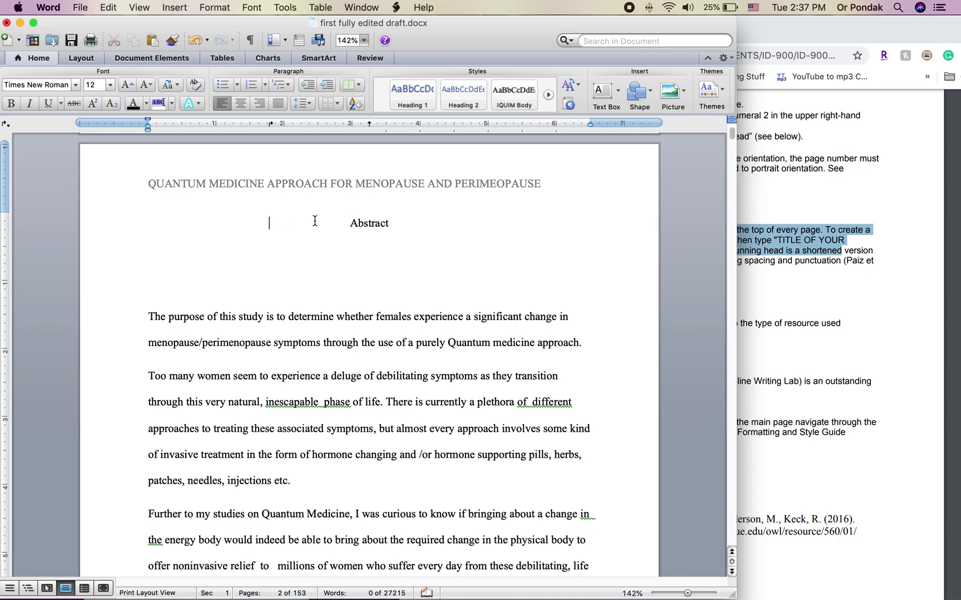
pyautogui.doubleClick(378, 228)
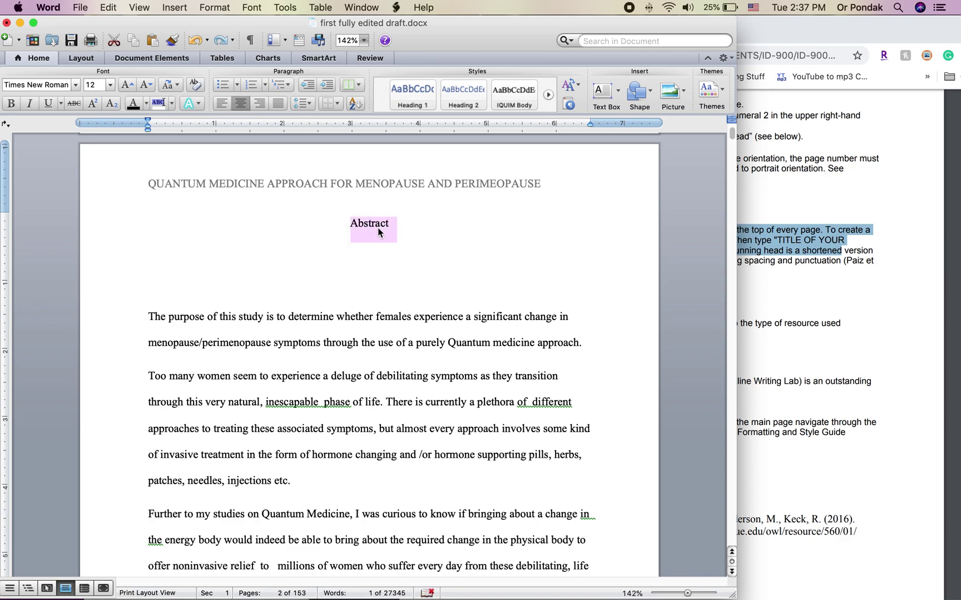
pyautogui.click(420, 92)
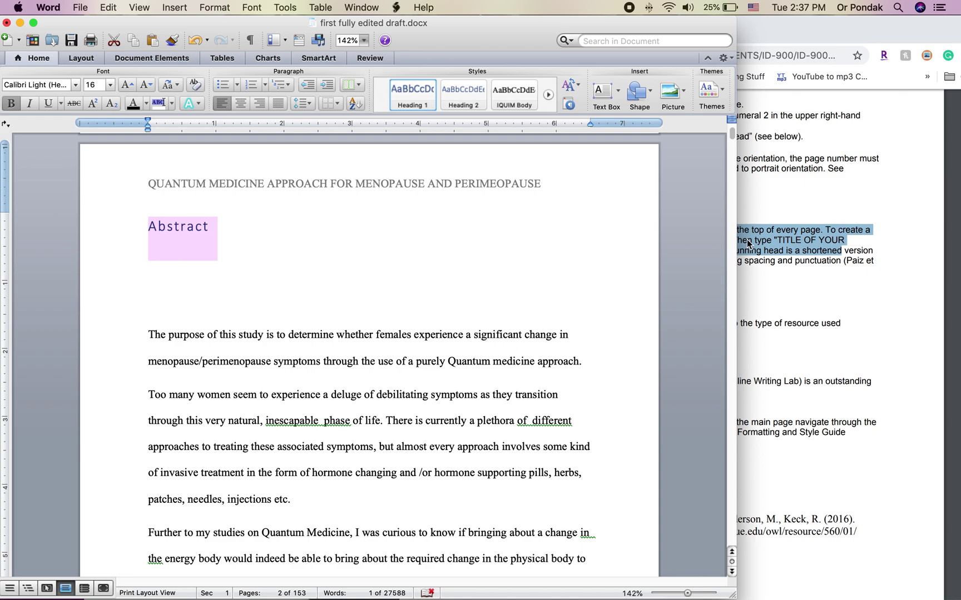
pyautogui.click(777, 268)
pyautogui.click(174, 232)
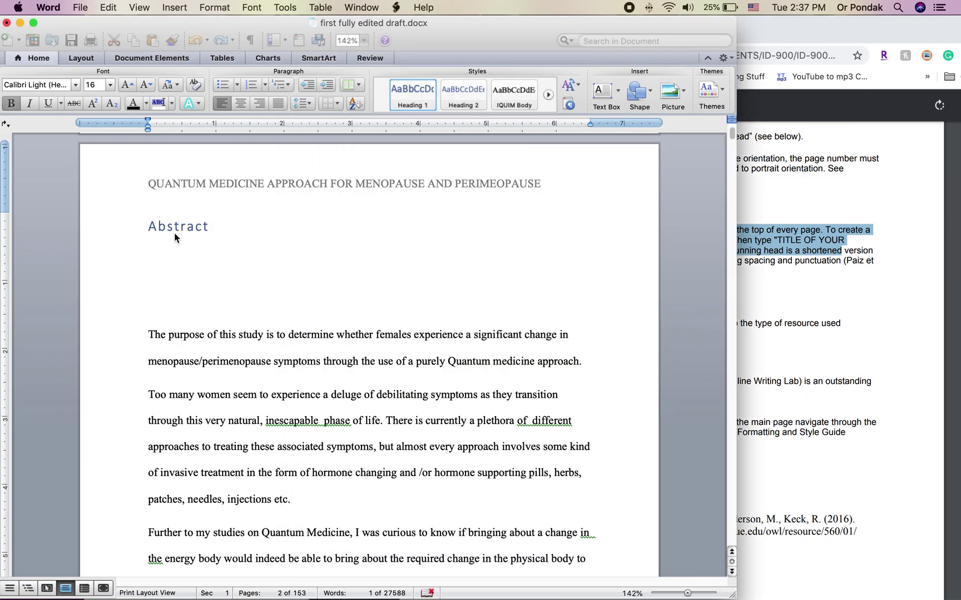
# Apply the first IQUIM heading style, bold and centered, to the Abstract title
pyautogui.doubleClick(174, 229)
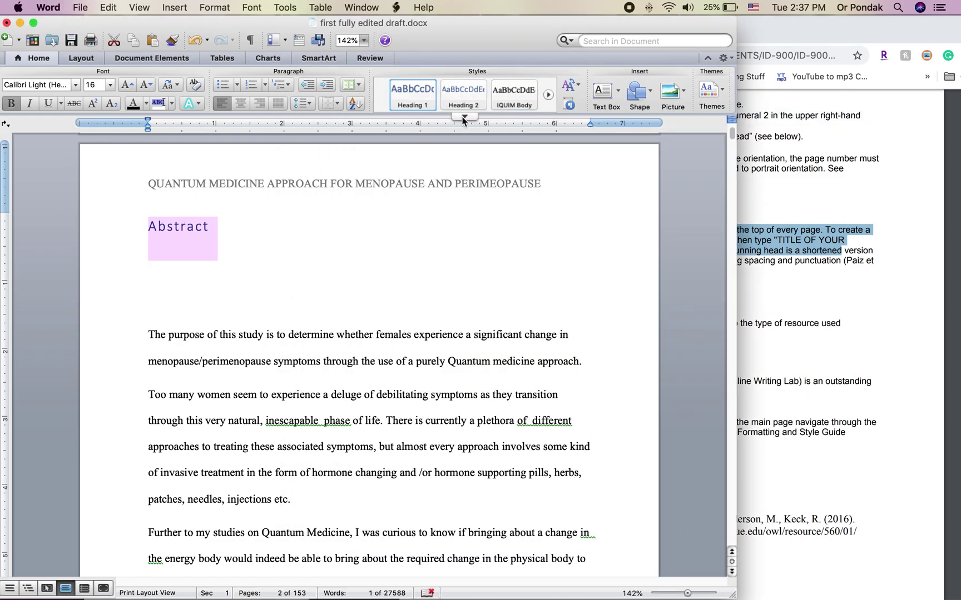
pyautogui.click(464, 116)
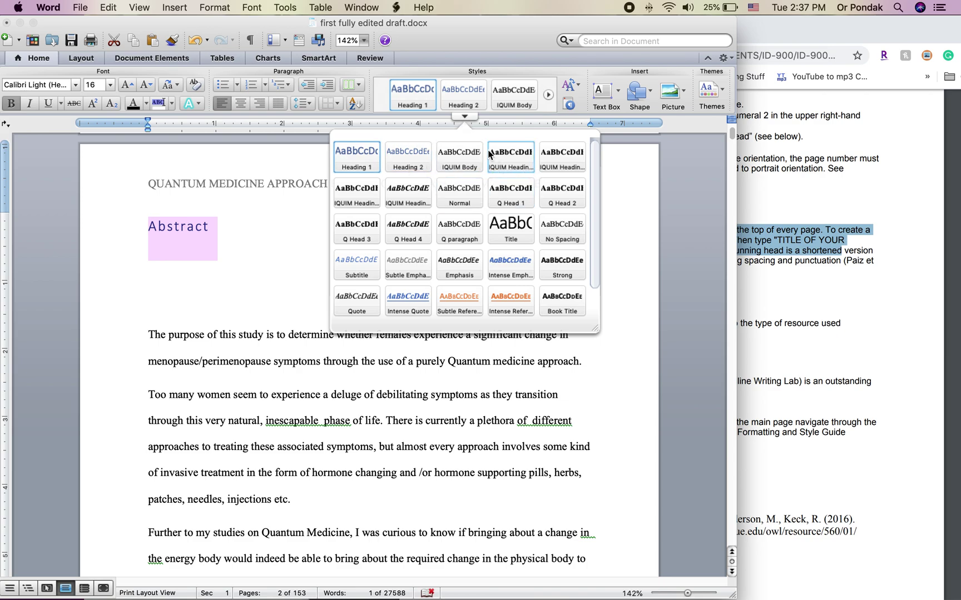
pyautogui.click(515, 163)
# Delete the empty paragraphs between the Abstract heading and the first paragraph of its text
pyautogui.click(398, 277)
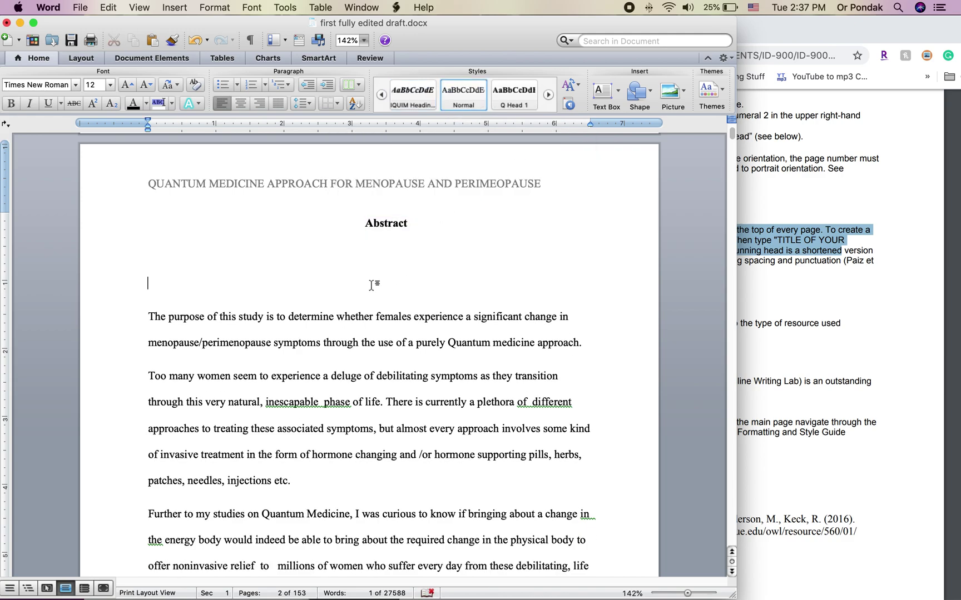
pyautogui.press('BackSpace')
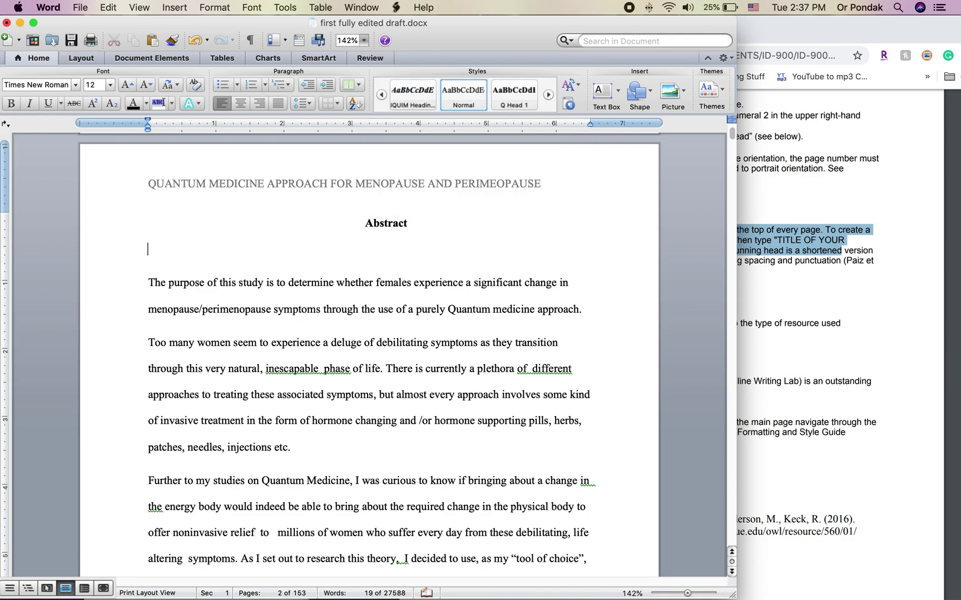
pyautogui.press('Up')
pyautogui.press('Down')
pyautogui.press('Down')
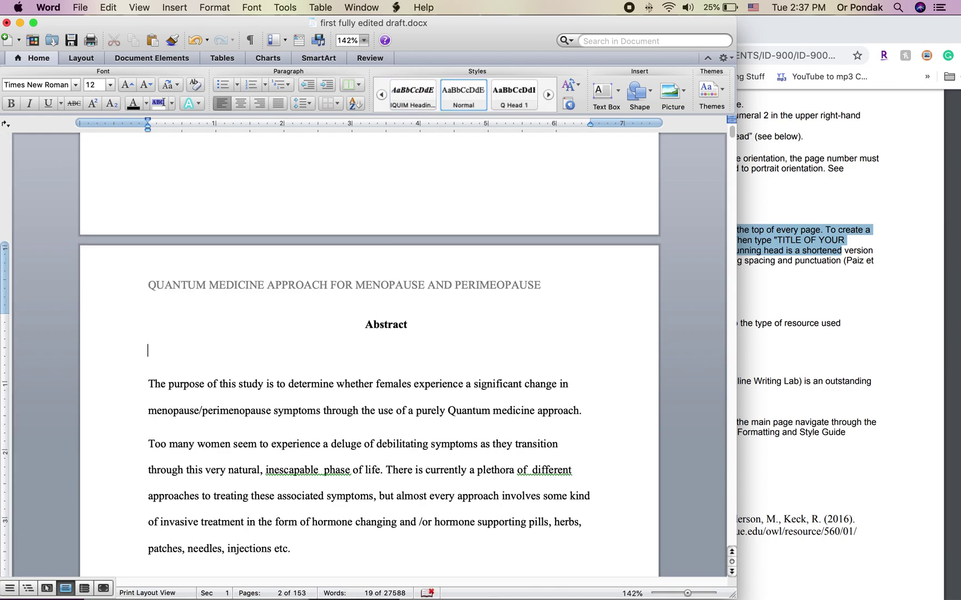
pyautogui.press('BackSpace')
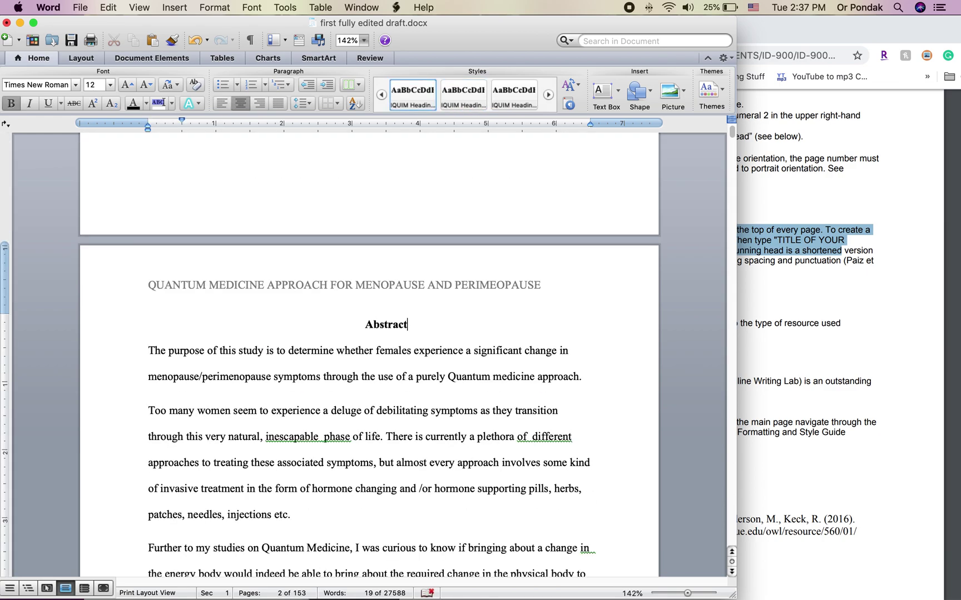
# Apply the IQUIM Body style to all Abstract text, from "The purpose of this study" to "women everywhere."
pyautogui.scroll(-10, 382, 339)
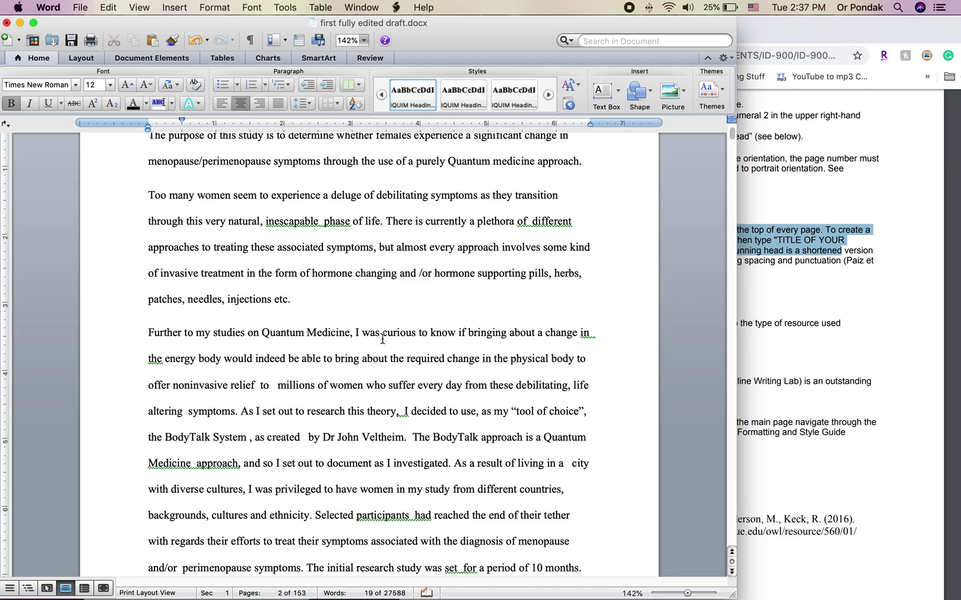
pyautogui.scroll(4, 345, 325)
pyautogui.click(123, 232)
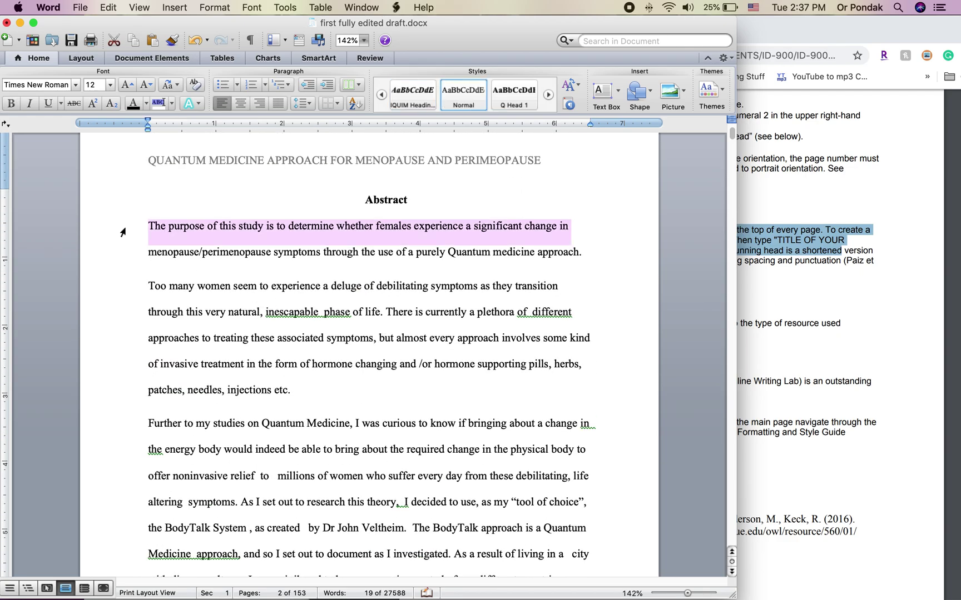
pyautogui.scroll(-20, 135, 239)
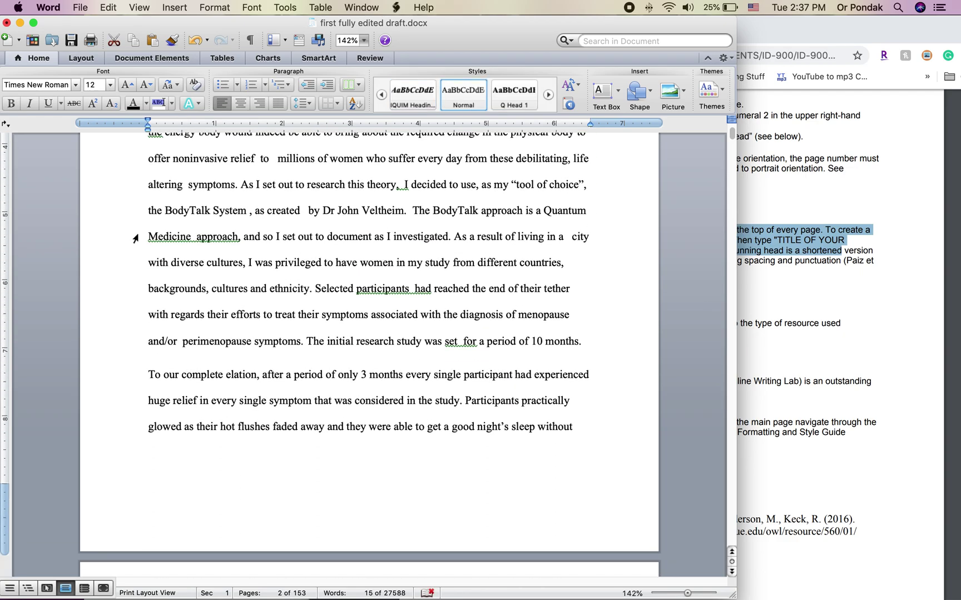
pyautogui.tripleClick(150, 363)
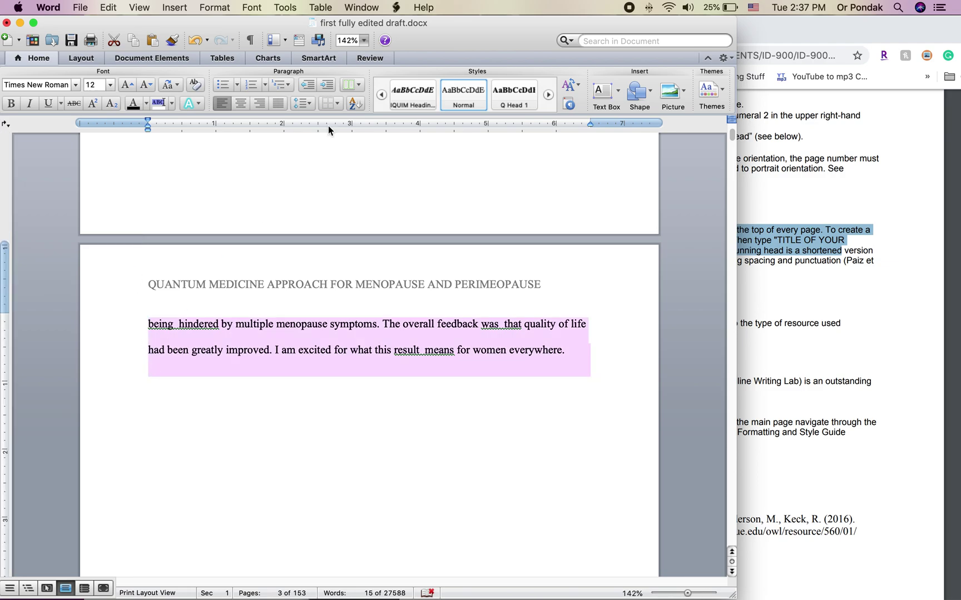
pyautogui.click(464, 117)
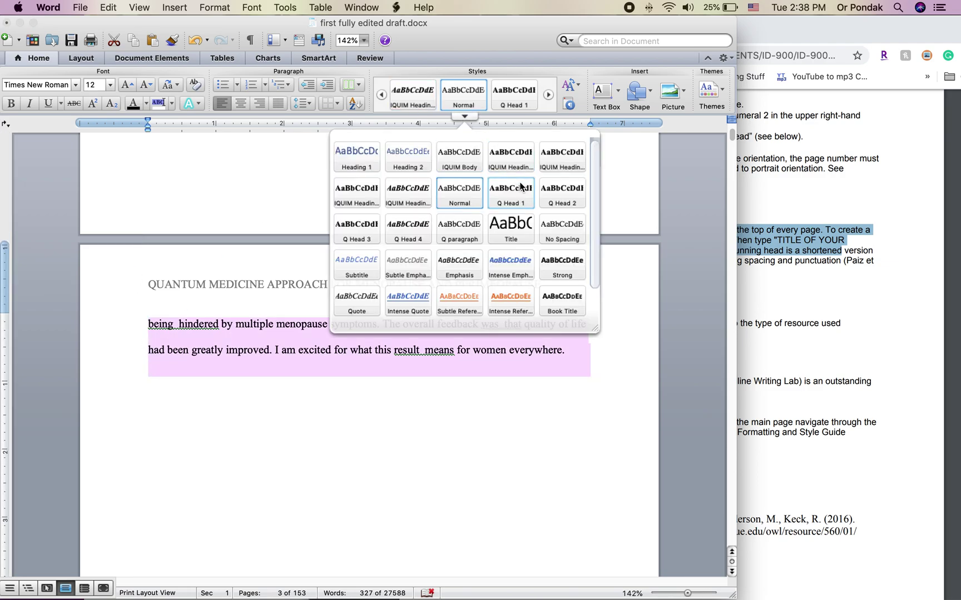
pyautogui.click(466, 168)
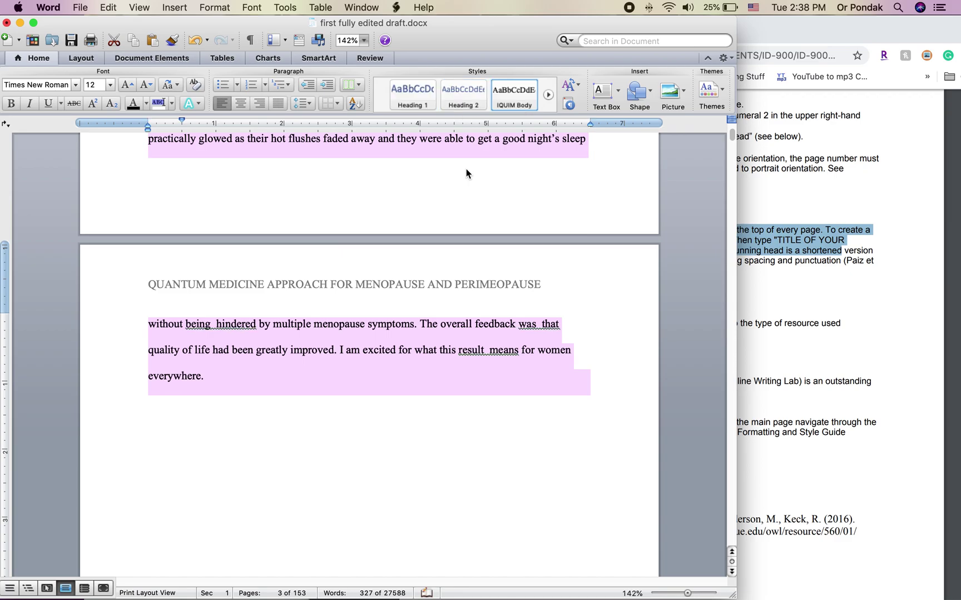
pyautogui.scroll(10, 469, 292)
pyautogui.scroll(10, 468, 292)
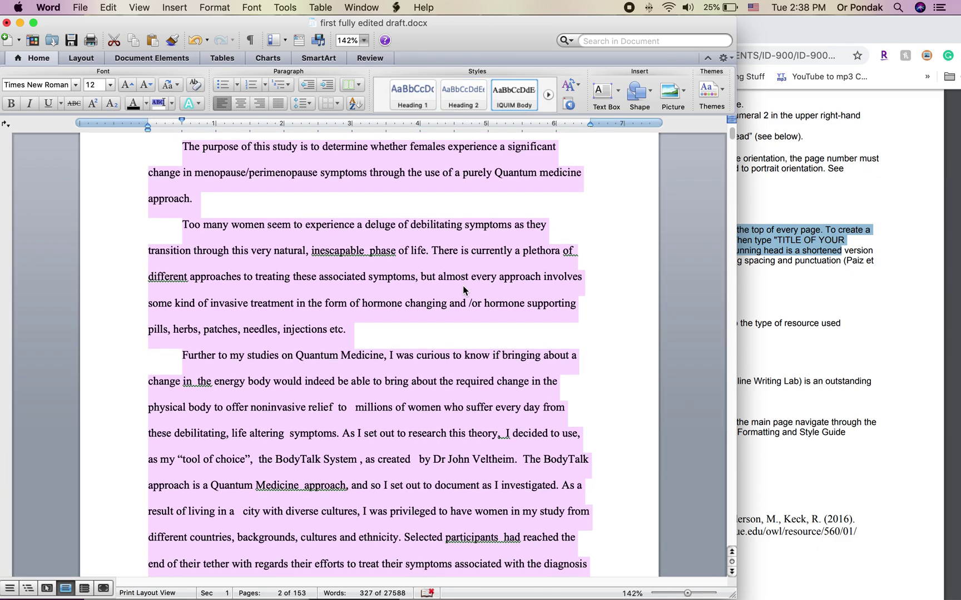
# Remove the extra spaces in "inescapable phase", "Medicine approach" and "participants had" in the Abstract
pyautogui.scroll(-1, 356, 248)
pyautogui.click(359, 230)
pyautogui.click(367, 231)
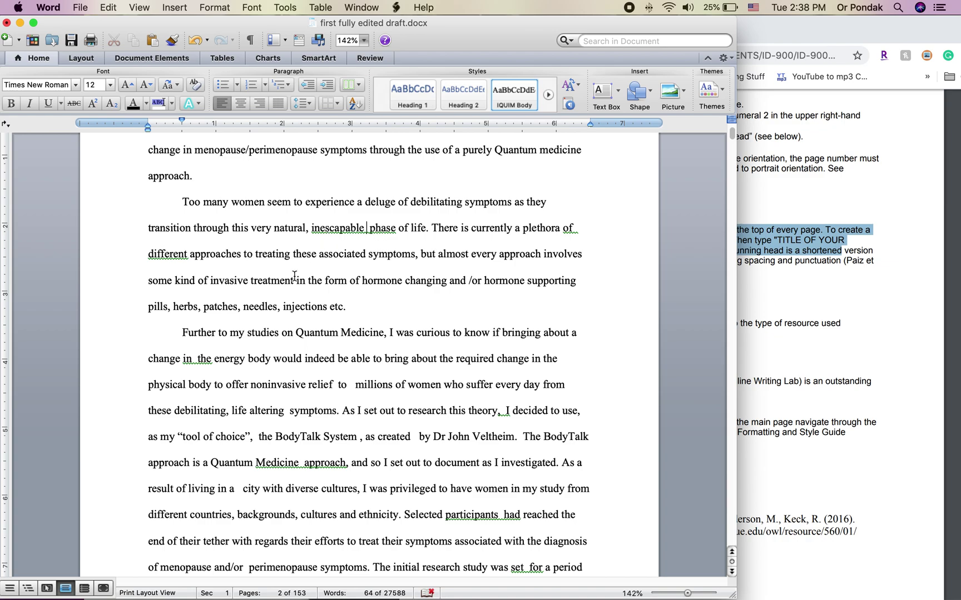
pyautogui.press('Delete')
pyautogui.click(302, 466)
pyautogui.press('Delete')
pyautogui.scroll(-3, 512, 435)
pyautogui.click(501, 446)
pyautogui.press('Delete')
# Remove the extra spaces in "set for" and "and/or perimenopause" at the end of the Abstract's third paragraph
pyautogui.scroll(-2, 501, 450)
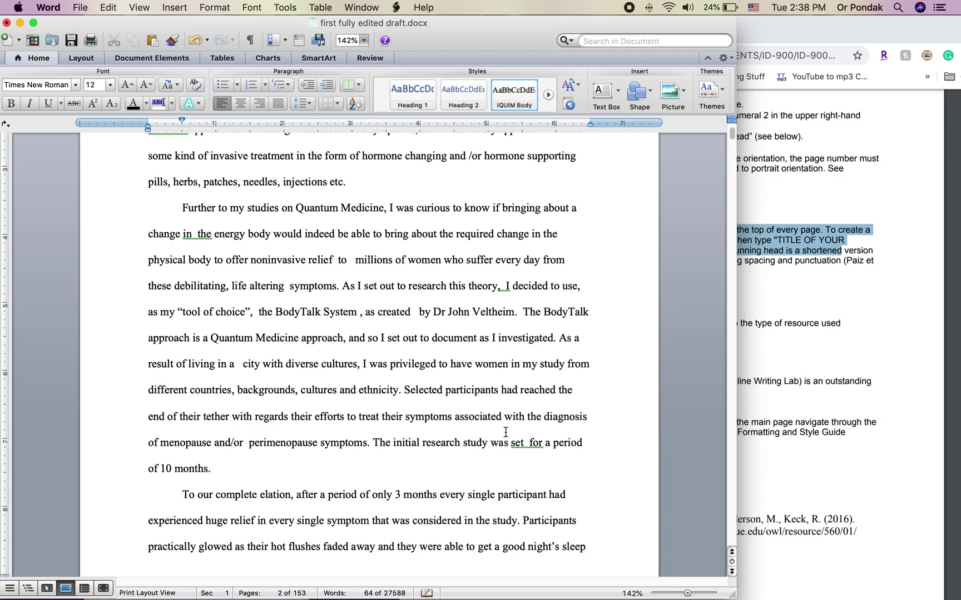
pyautogui.scroll(-1, 505, 432)
pyautogui.click(527, 421)
pyautogui.press('Delete')
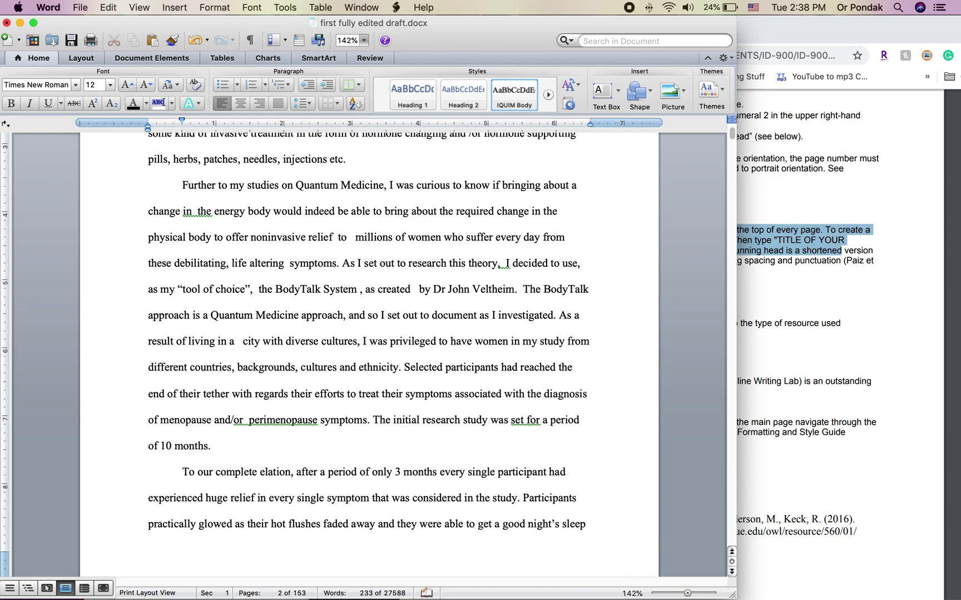
pyautogui.click(245, 420)
pyautogui.press('Delete')
pyautogui.scroll(-7, 416, 389)
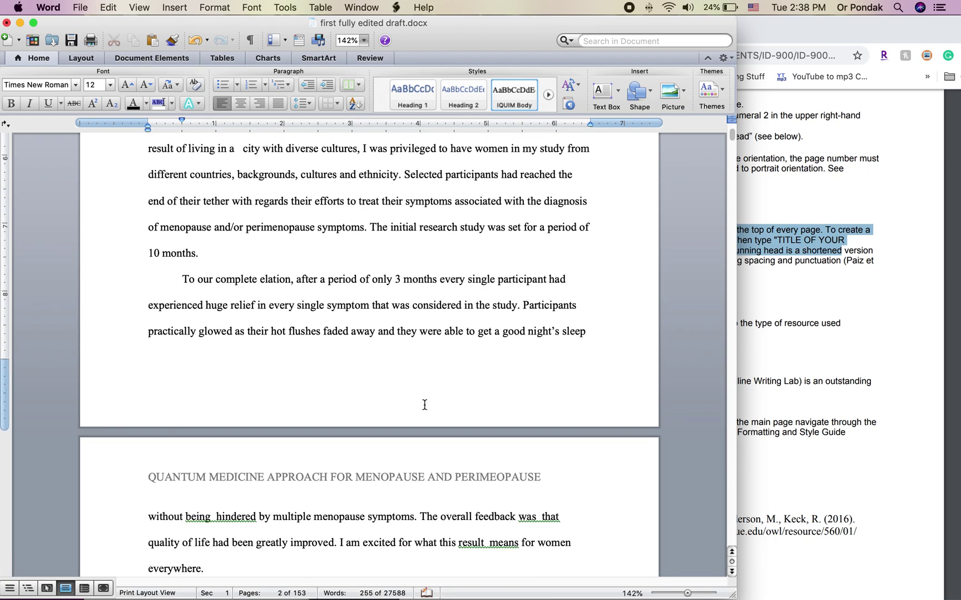
# Remove the extra spaces in "was that", "result means" and "being hindered" in the last paragraph of the Abstract
pyautogui.scroll(-5, 424, 404)
pyautogui.click(539, 393)
pyautogui.press('Delete')
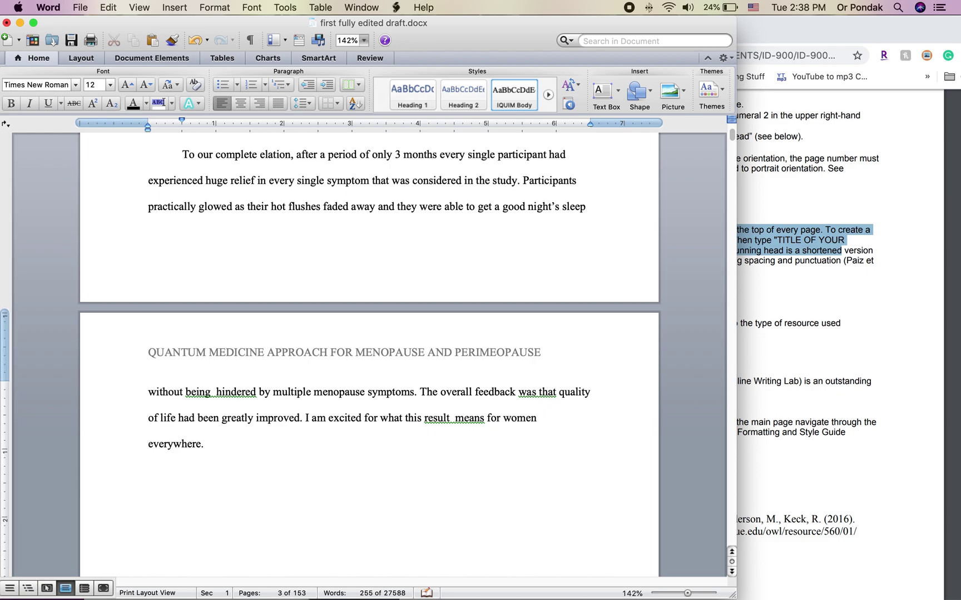
pyautogui.press('Delete')
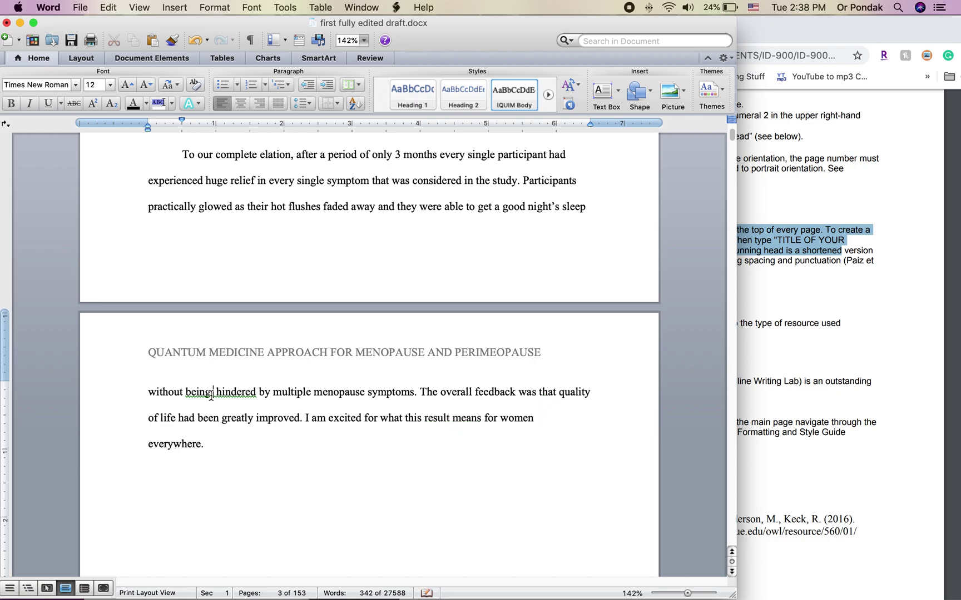
pyautogui.press('Delete')
pyautogui.scroll(-3, 287, 278)
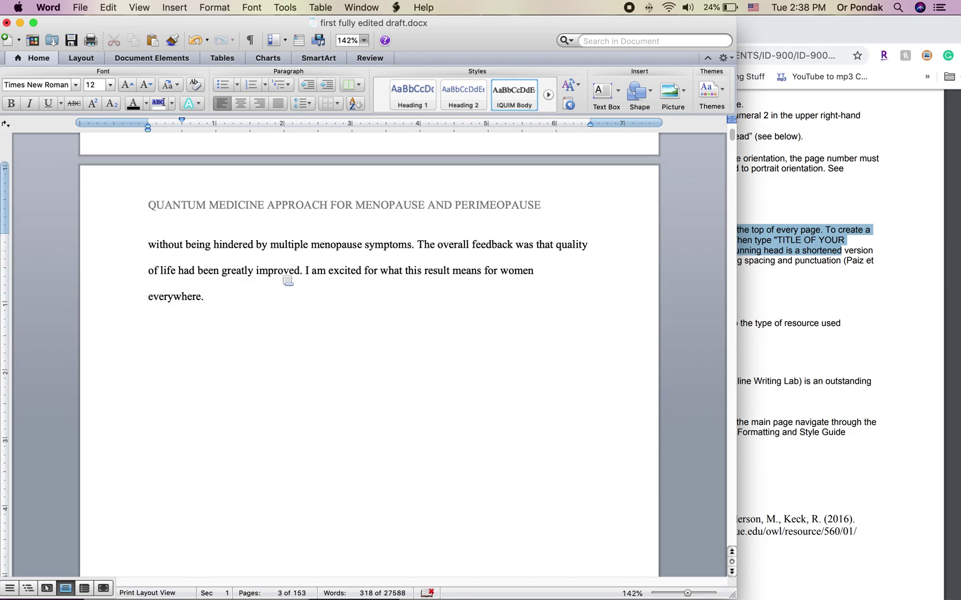
# Delete the blank page between the end of the Abstract and the Table of Contents, keeping "everywhere." intact
pyautogui.scroll(15, 286, 278)
pyautogui.scroll(-10, 282, 274)
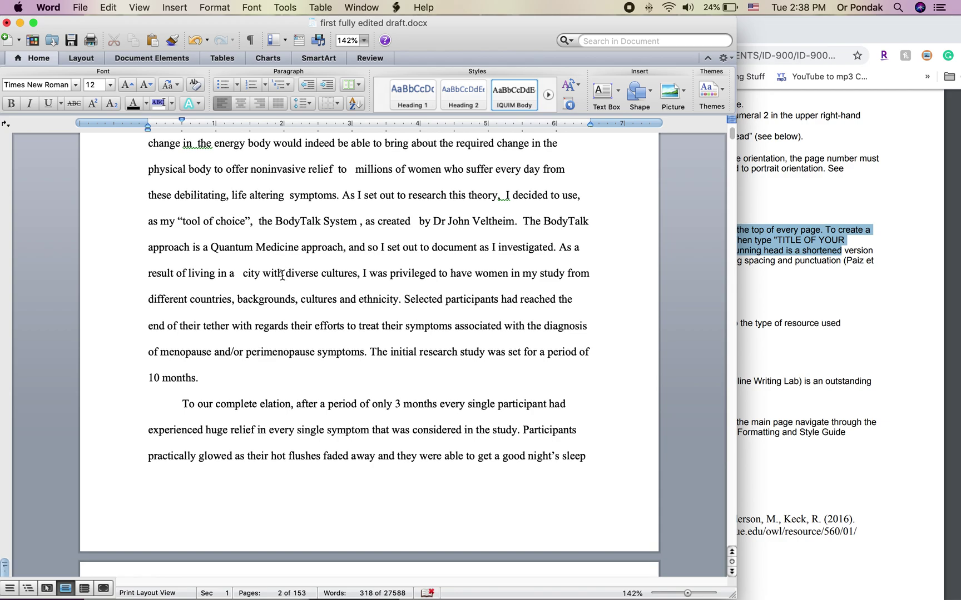
pyautogui.scroll(-18, 282, 275)
pyautogui.scroll(-20, 282, 275)
pyautogui.scroll(10, 282, 275)
pyautogui.scroll(-5, 325, 392)
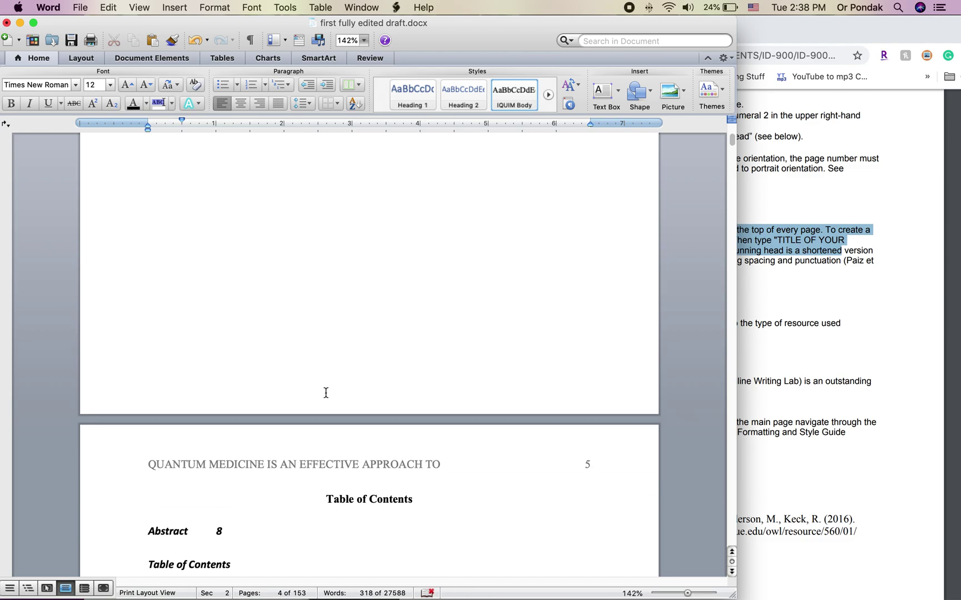
pyautogui.click(313, 316)
pyautogui.press('BackSpace')
pyautogui.press('BackSpace')
pyautogui.press('BackSpace')
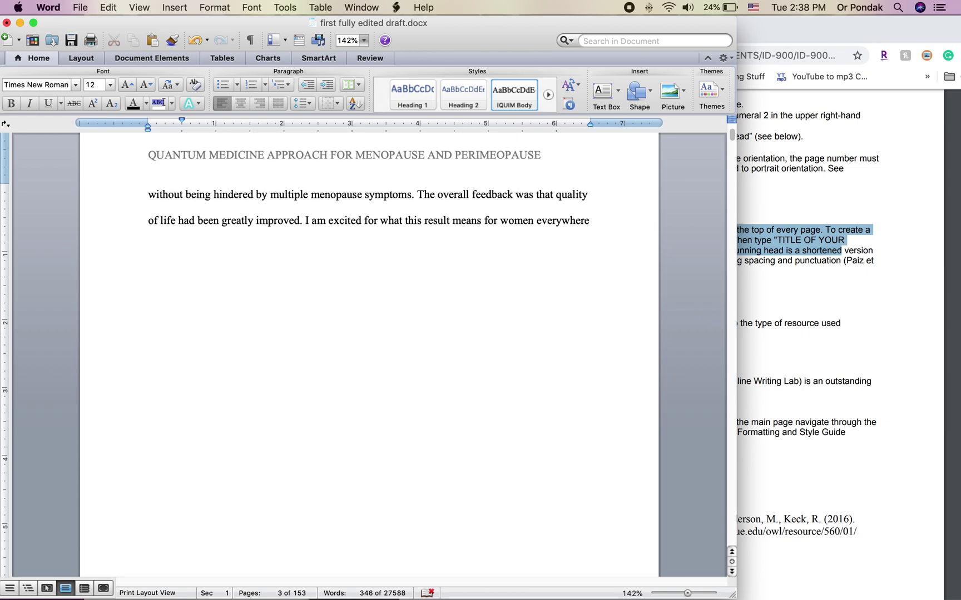
pyautogui.press('super+z')
pyautogui.press('super+z')
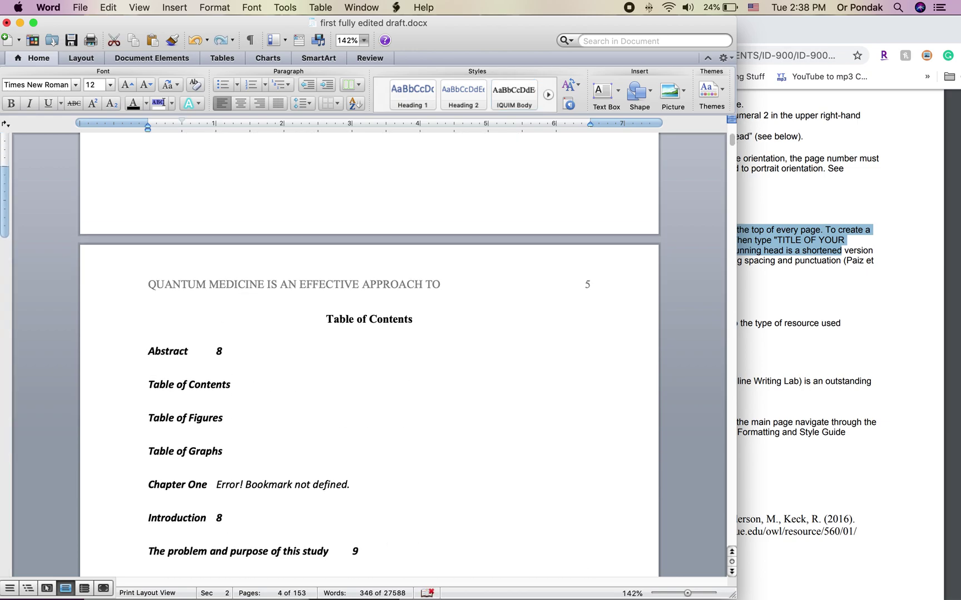
pyautogui.press('super+y')
pyautogui.press('super+y')
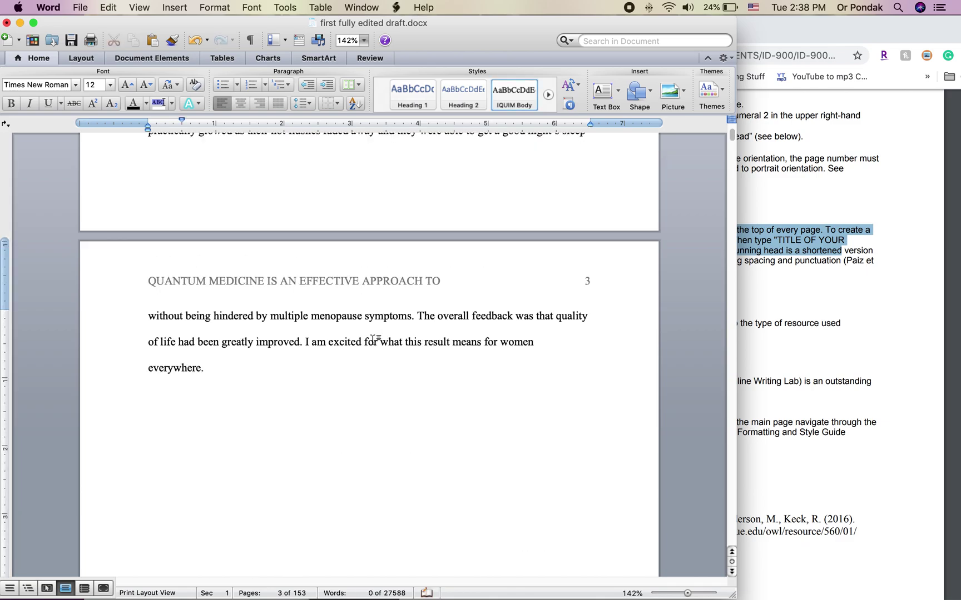
# Delete the Abstract and Table of Contents entries from the old list under the Table of Contents heading
pyautogui.scroll(-3, 357, 411)
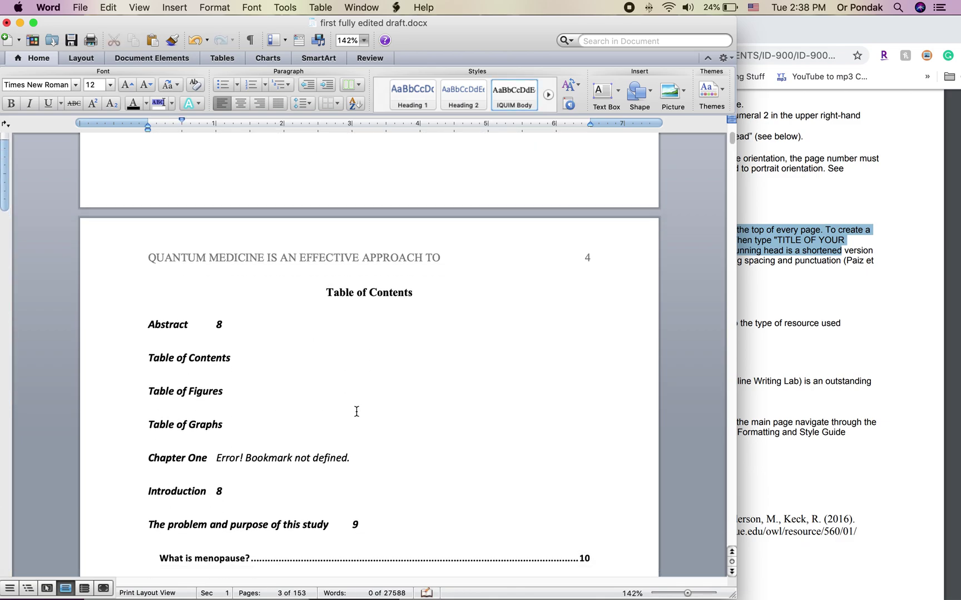
pyautogui.scroll(-1, 356, 411)
pyautogui.click(127, 315)
pyautogui.scroll(-5, 126, 322)
pyautogui.scroll(1, 127, 329)
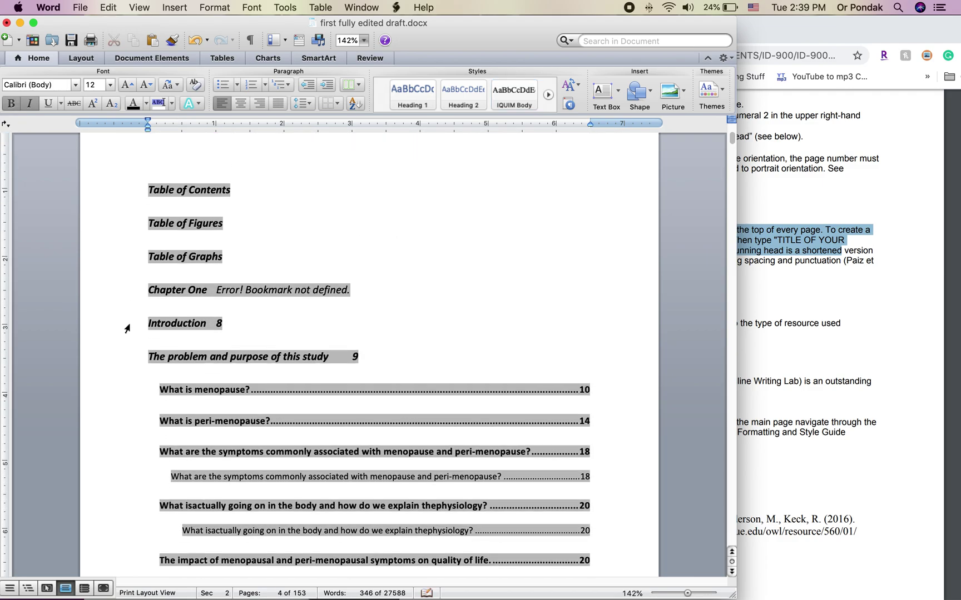
pyautogui.scroll(8, 127, 329)
pyautogui.click(116, 383)
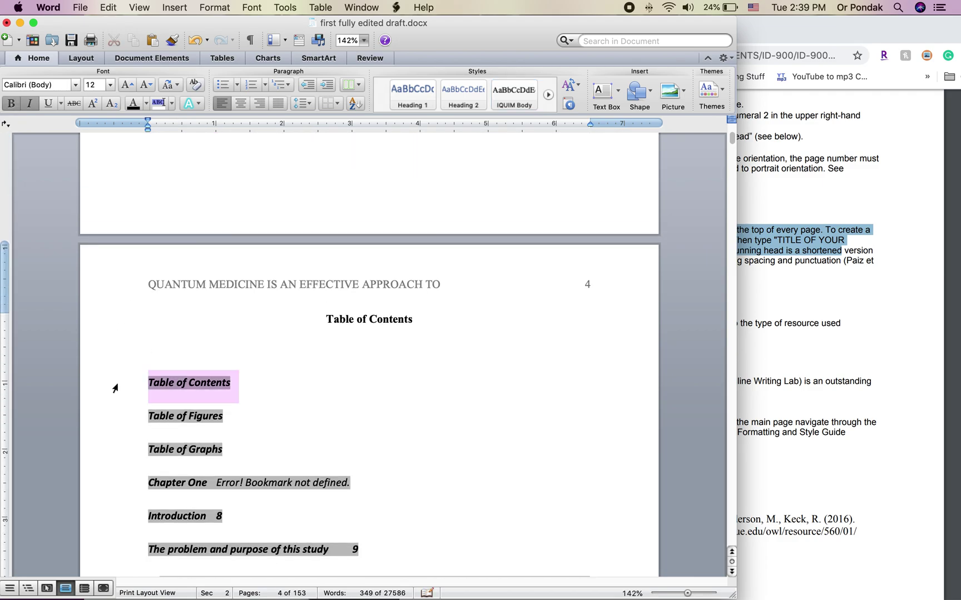
pyautogui.press('BackSpace')
# Delete all remaining old table of contents entries, from "Table of Figures" through "References"
pyautogui.scroll(-20, 115, 388)
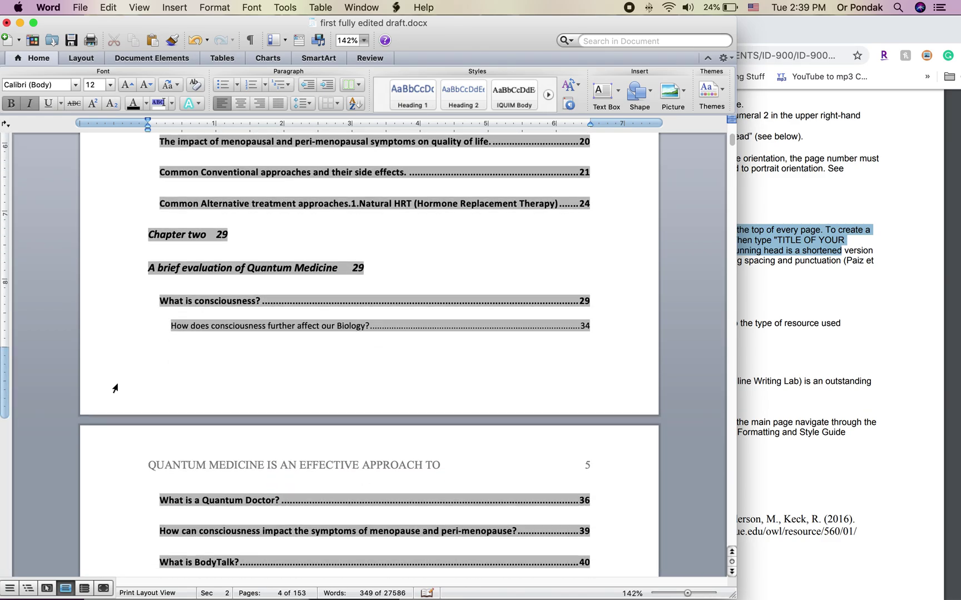
pyautogui.scroll(-20, 115, 388)
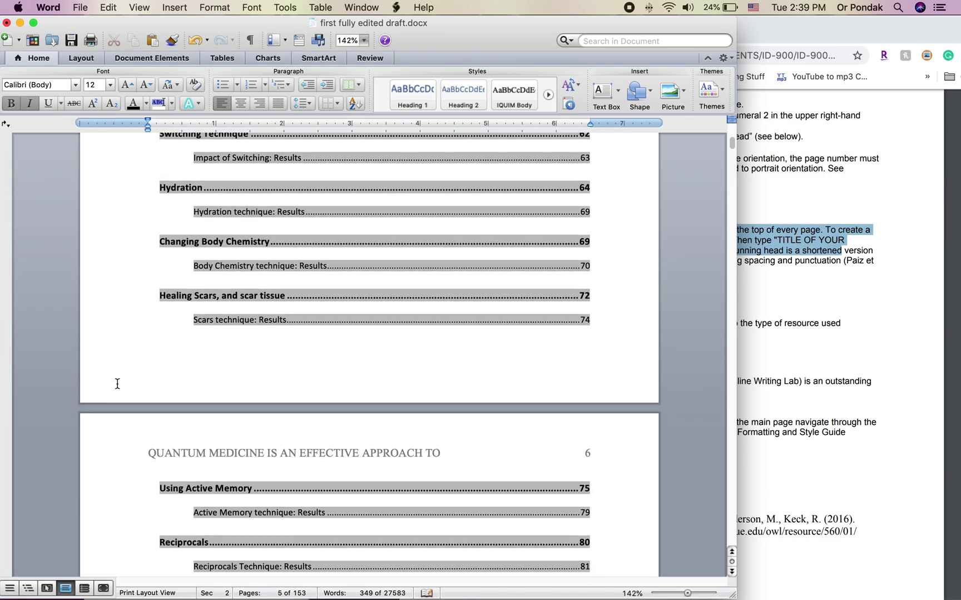
pyautogui.scroll(-20, 116, 386)
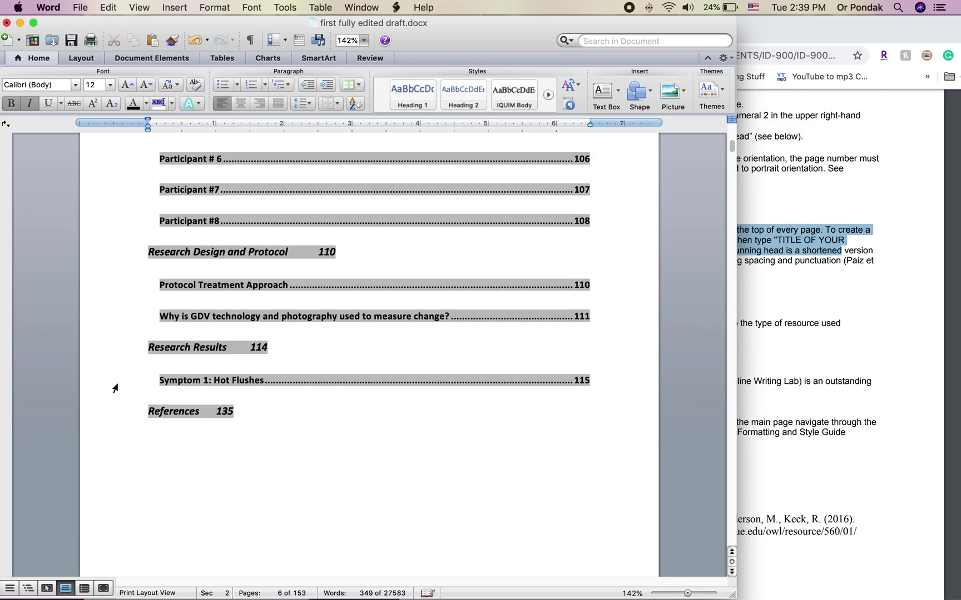
pyautogui.keyDown('shift'); pyautogui.click(283, 322); pyautogui.keyUp('shift')
pyautogui.press('BackSpace')
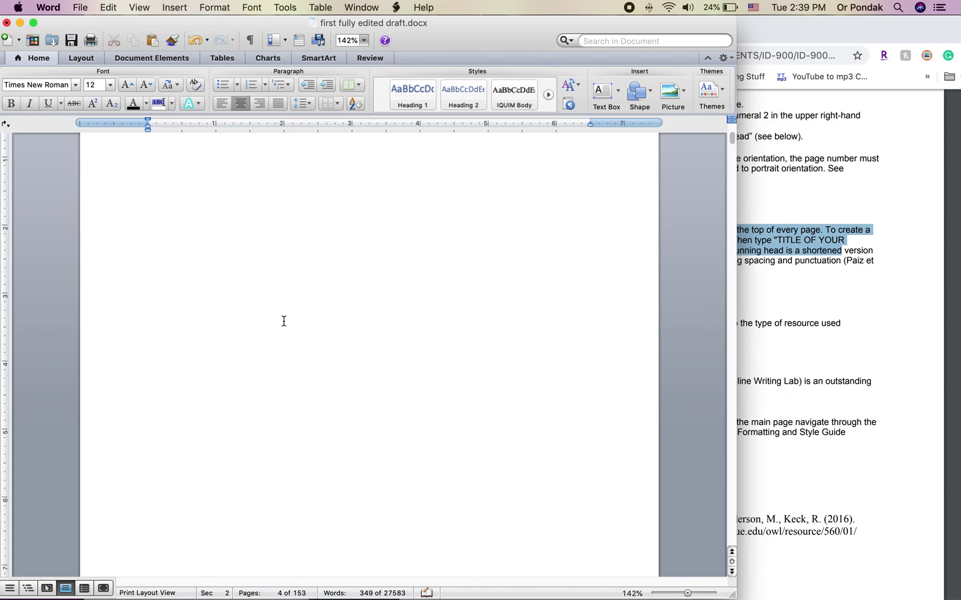
# Apply the first, centered IQUIM Heading style to the "Introduction" heading above "The Motivation behind the study"
pyautogui.scroll(-20, 283, 322)
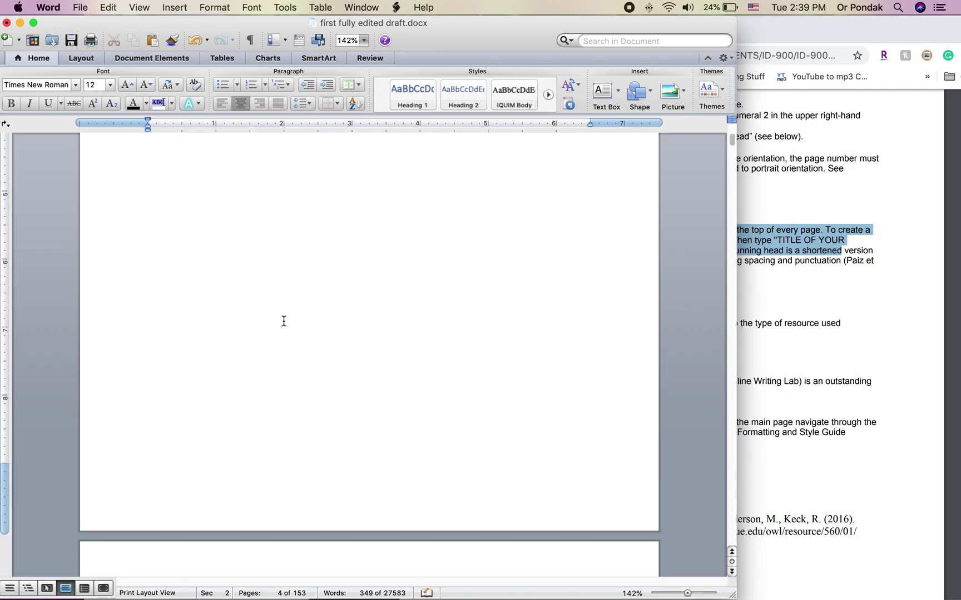
pyautogui.scroll(-3, 283, 322)
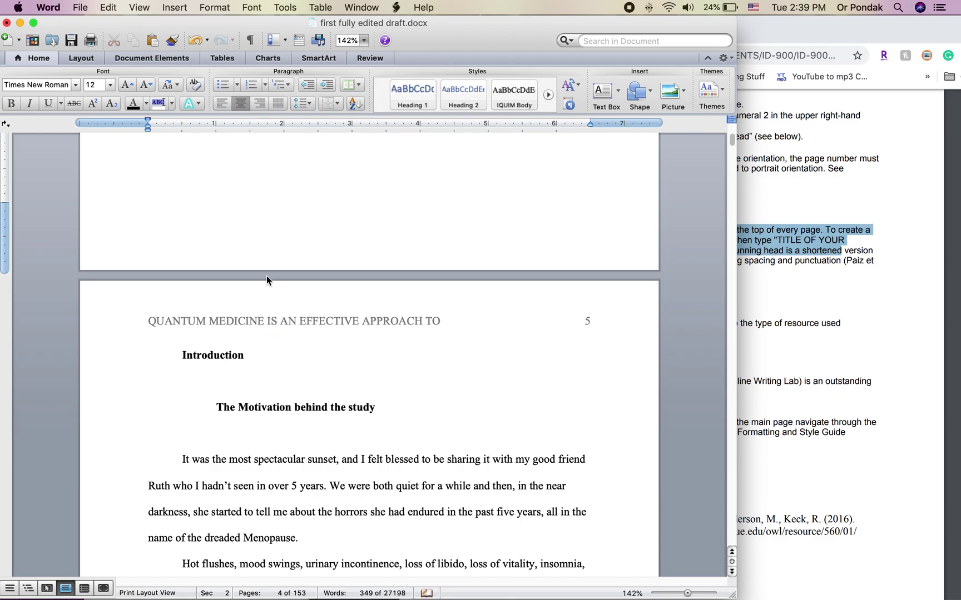
pyautogui.scroll(-8, 267, 275)
pyautogui.click(122, 185)
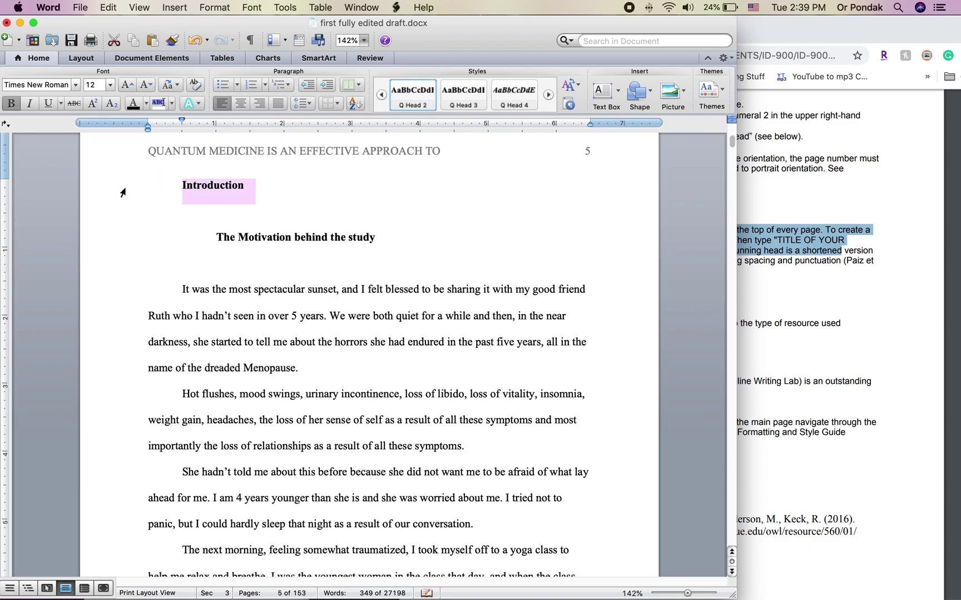
pyautogui.click(465, 116)
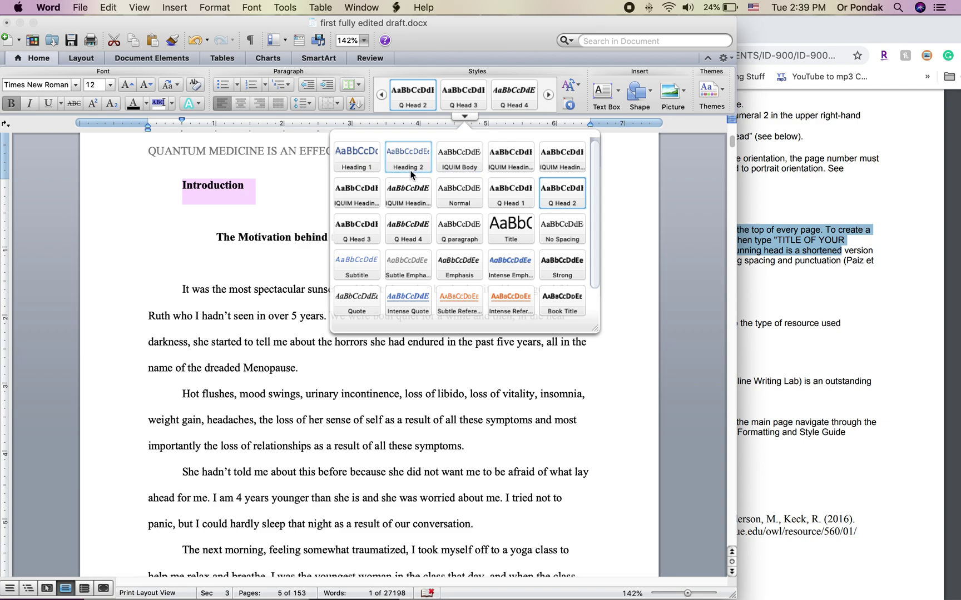
pyautogui.click(465, 116)
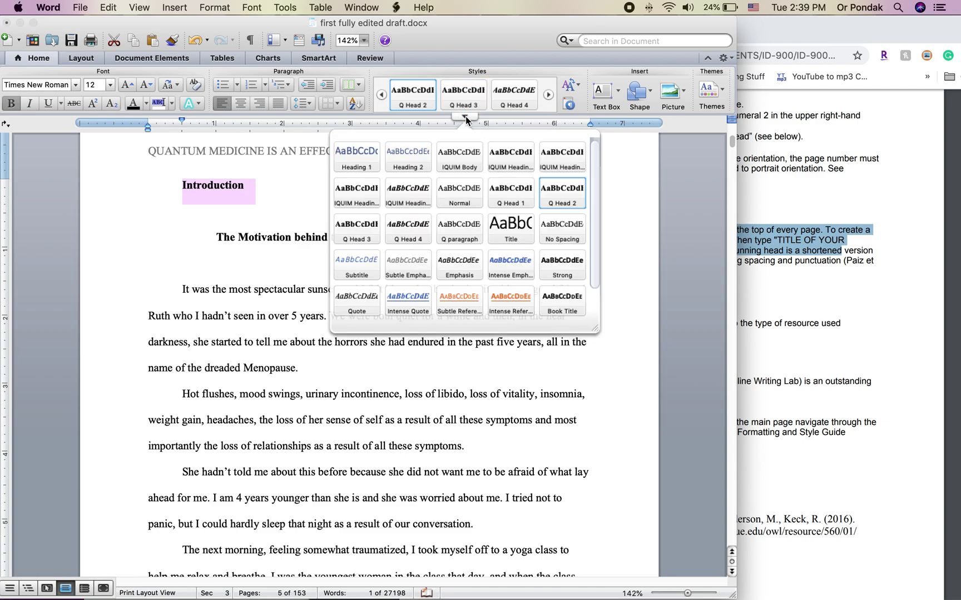
pyautogui.click(552, 165)
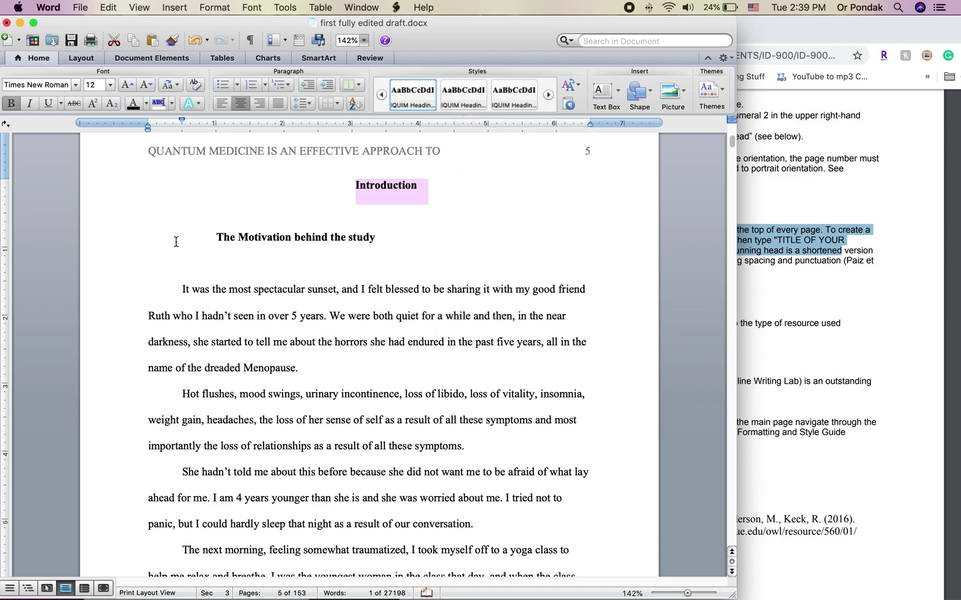
# Apply the second IQUIM Heading style to "The Motivation behind the study"
pyautogui.click(150, 241)
pyautogui.click(133, 245)
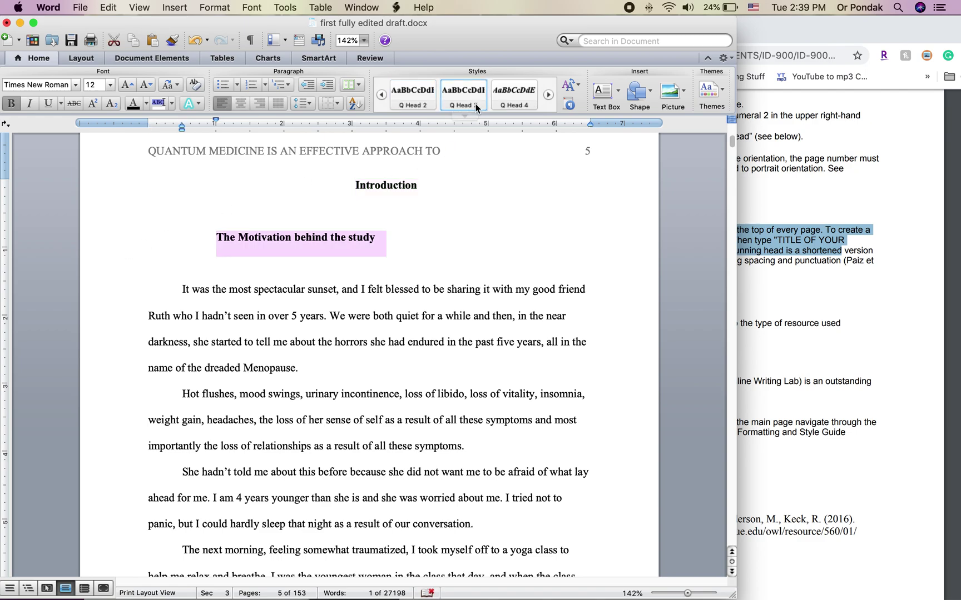
pyautogui.click(466, 115)
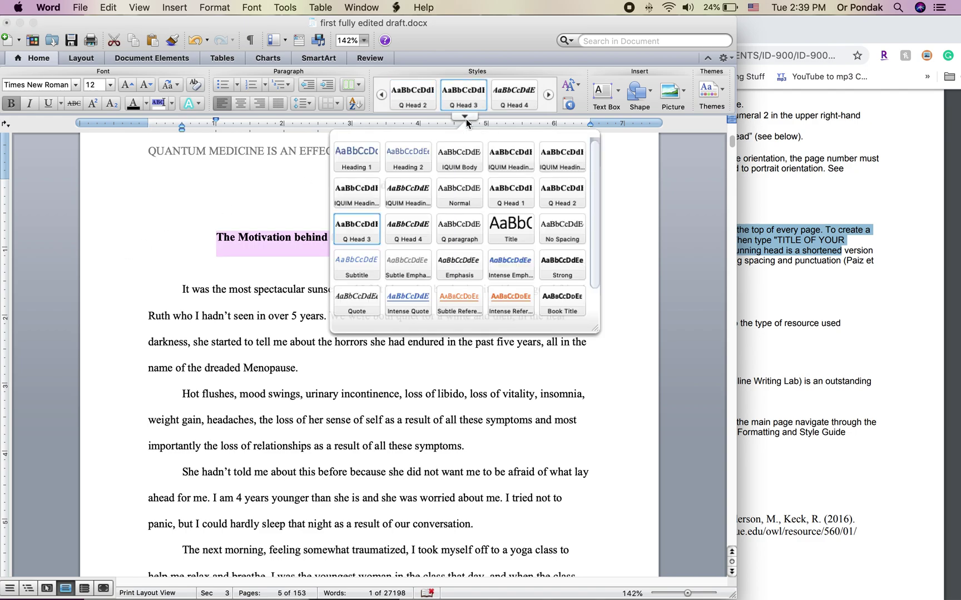
pyautogui.click(558, 168)
pyautogui.scroll(-2, 304, 255)
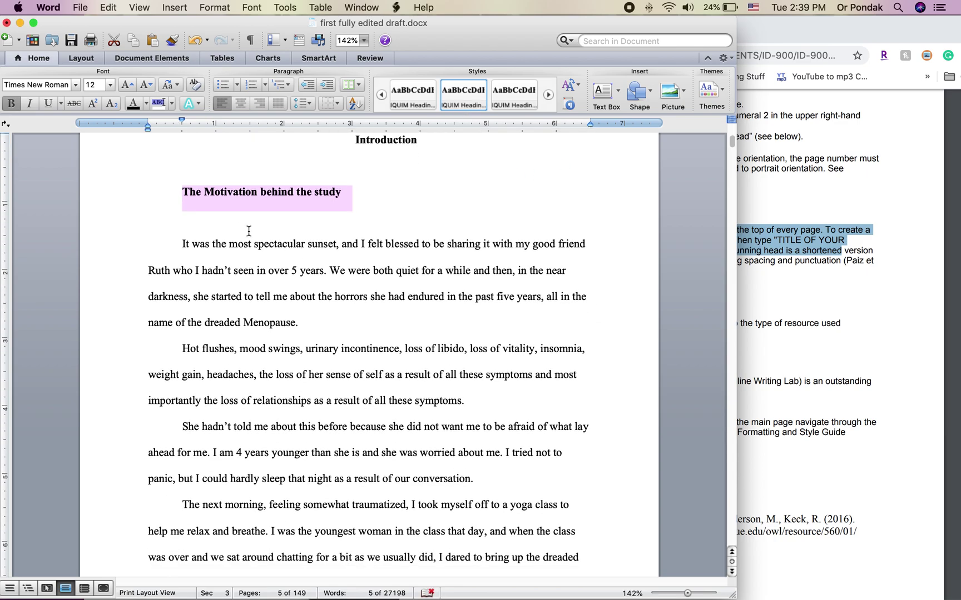
# Delete the empty paragraphs above and below the heading "The Motivation behind the study"
pyautogui.click(250, 205)
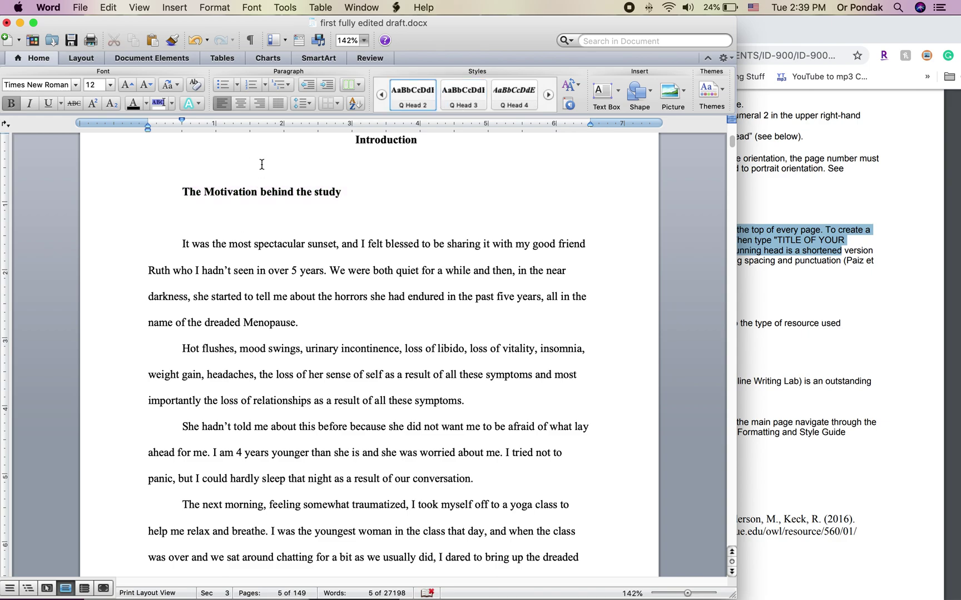
pyautogui.press('BackSpace')
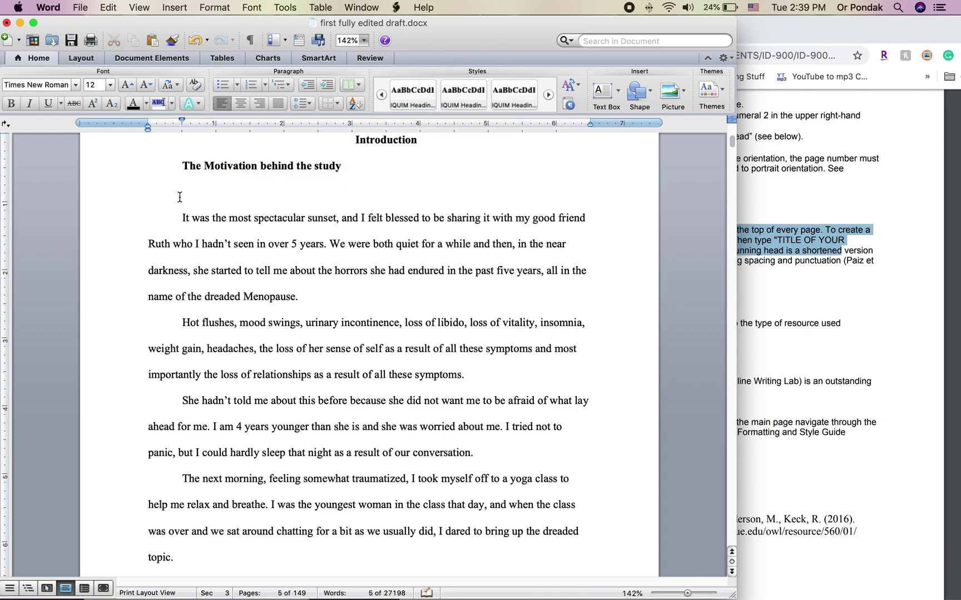
pyautogui.press('BackSpace')
pyautogui.scroll(-14, 369, 334)
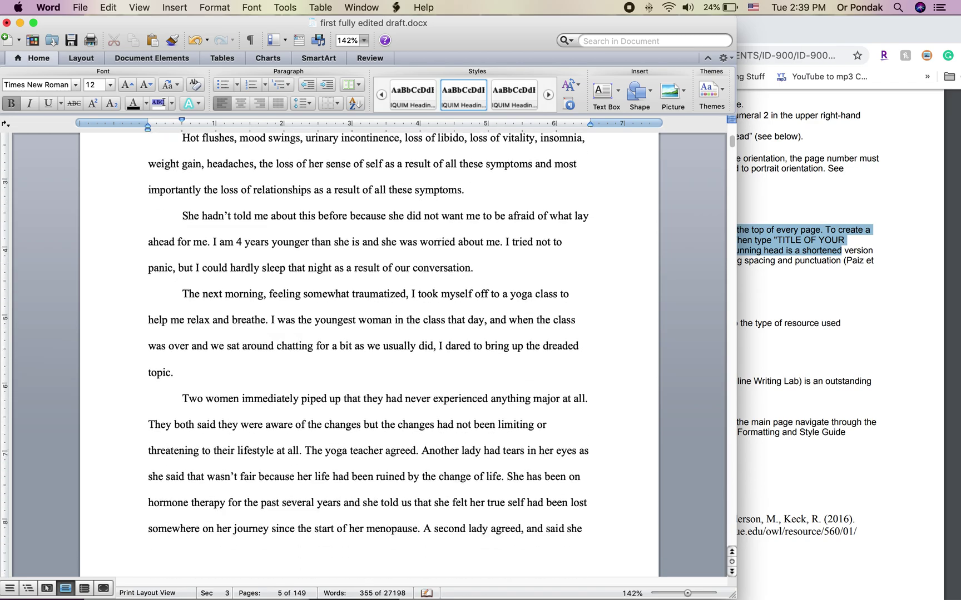
# Apply the IQUIM Body style to the motivation text, from "It was the most spectacular sunset" to "menopause and peri-menopause."
pyautogui.scroll(9, 369, 334)
pyautogui.scroll(7, 369, 334)
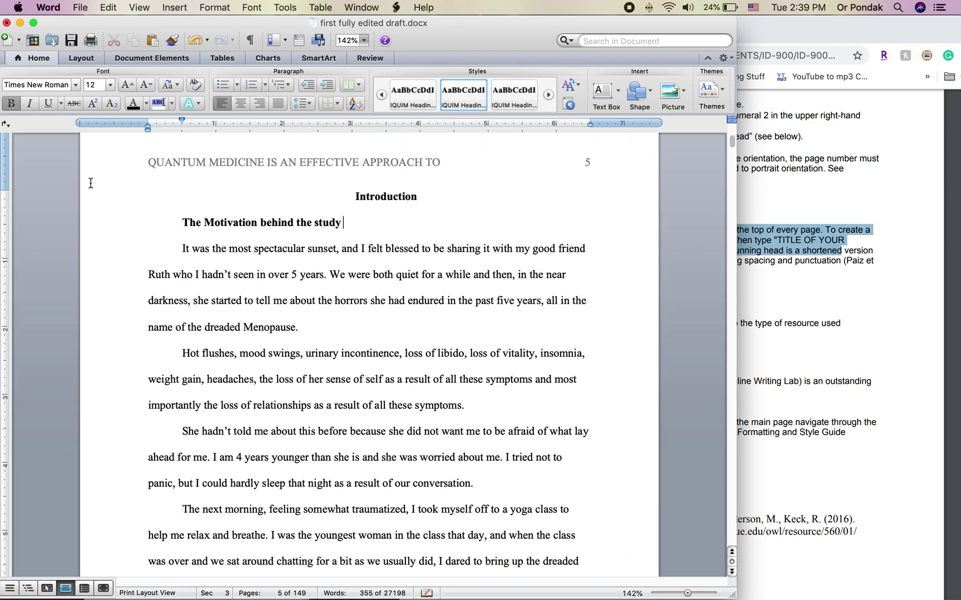
pyautogui.click(105, 255)
pyautogui.scroll(-20, 105, 256)
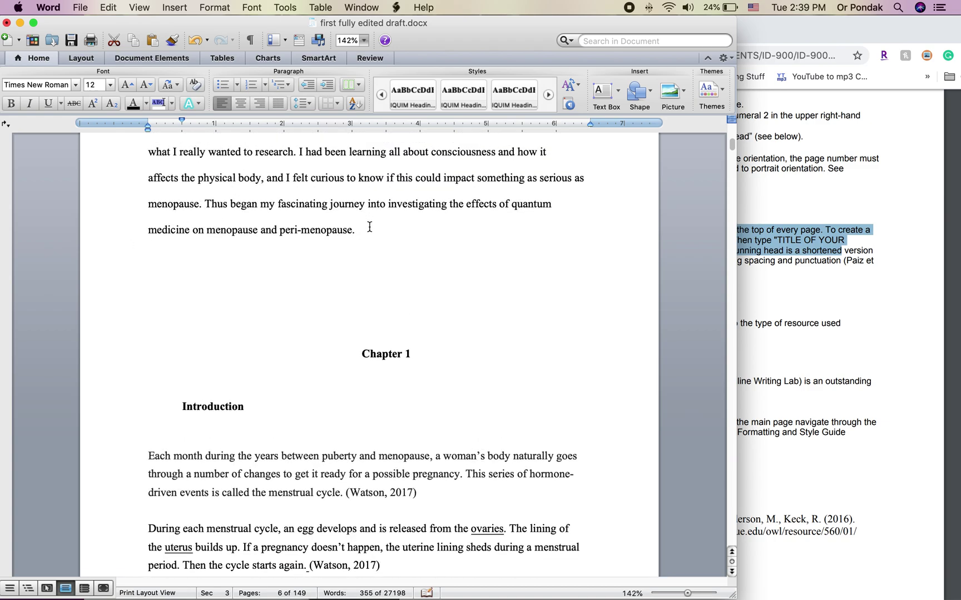
pyautogui.tripleClick(369, 227)
pyautogui.click(465, 116)
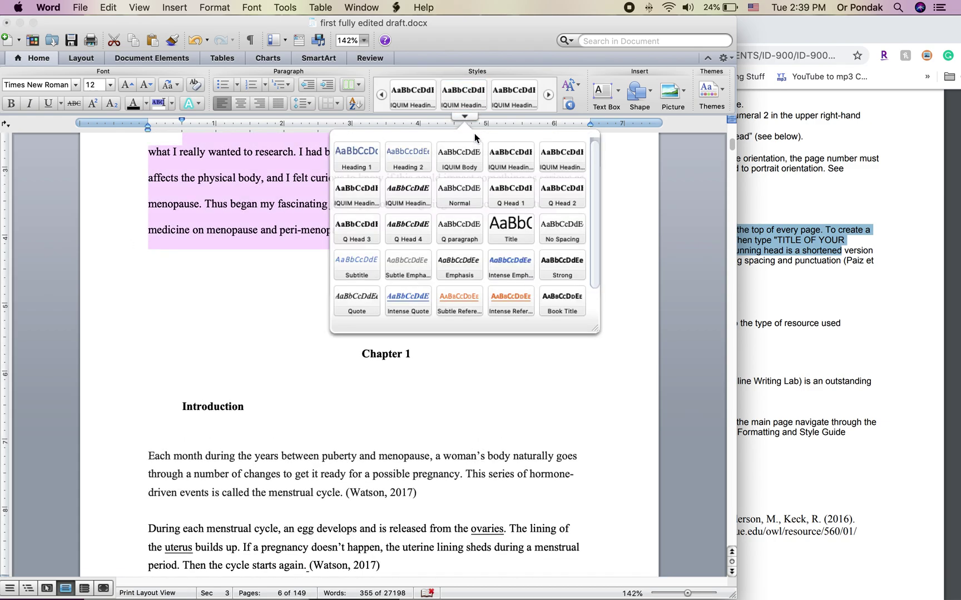
pyautogui.click(455, 164)
# Reduce the empty paragraphs between the motivation text and the "Chapter 1" heading to a single one
pyautogui.click(352, 289)
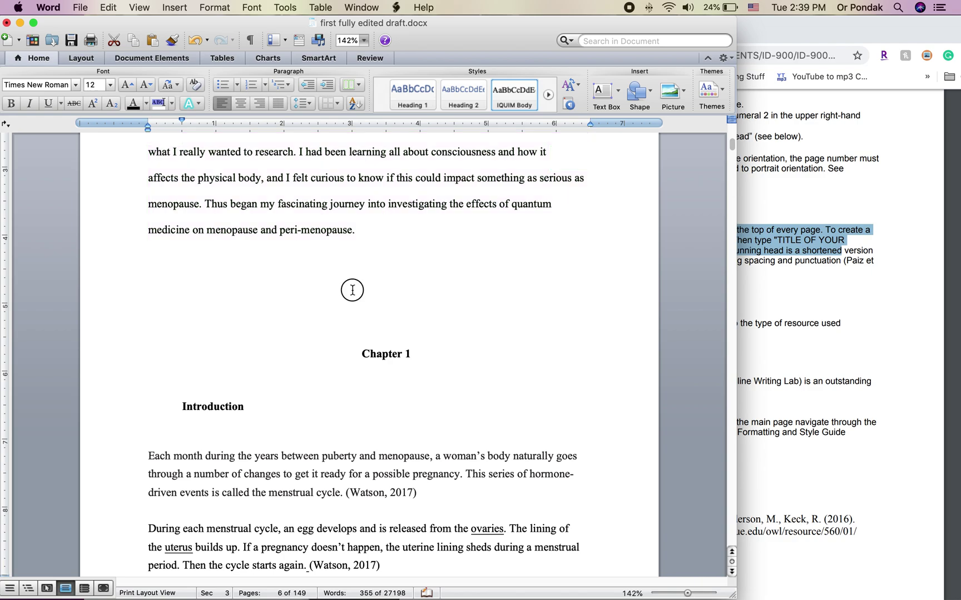
pyautogui.press('BackSpace')
pyautogui.press('BackSpace')
pyautogui.press('BackSpace')
pyautogui.press('BackSpace')
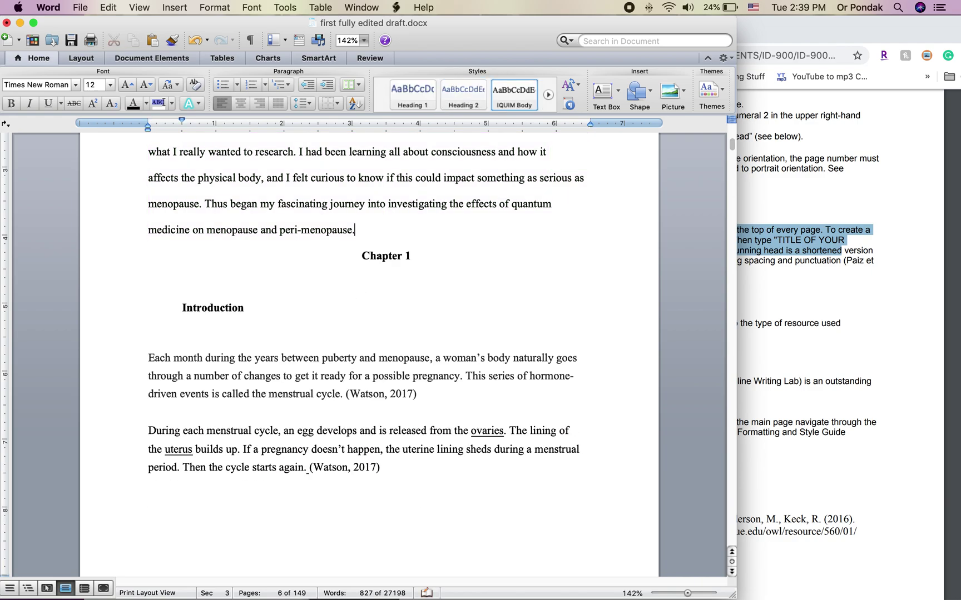
pyautogui.press('Return')
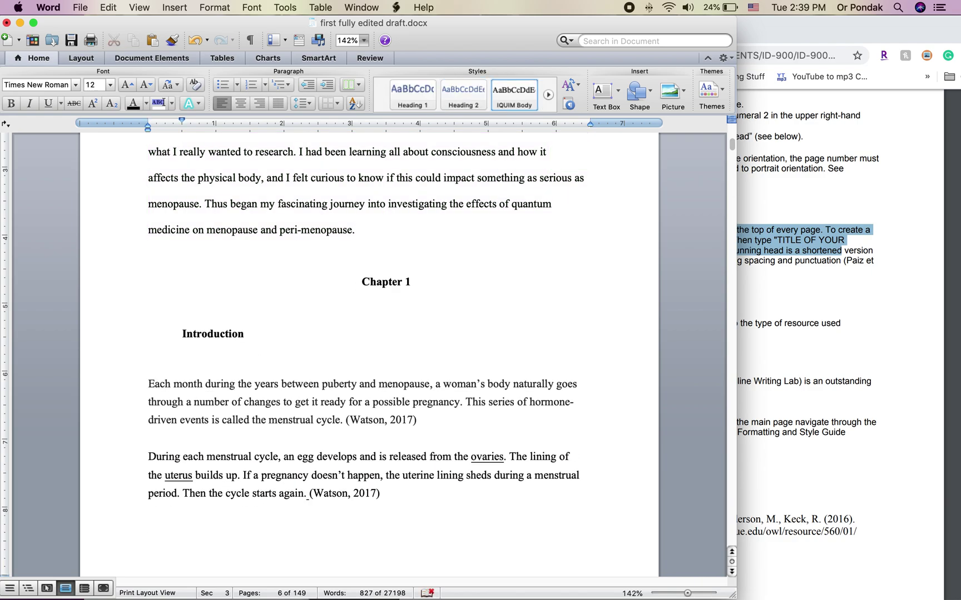
pyautogui.scroll(10, 452, 256)
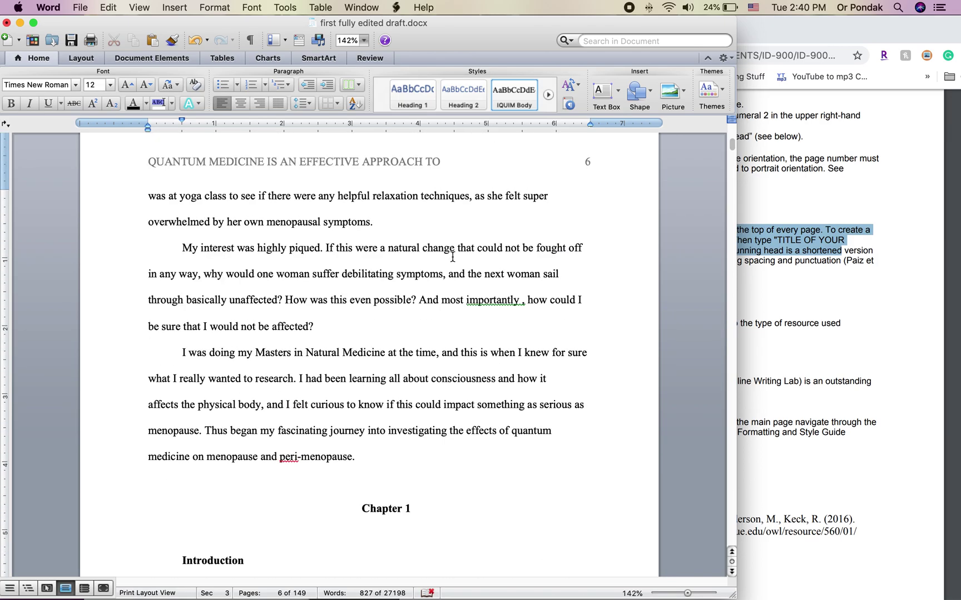
pyautogui.scroll(-7, 453, 257)
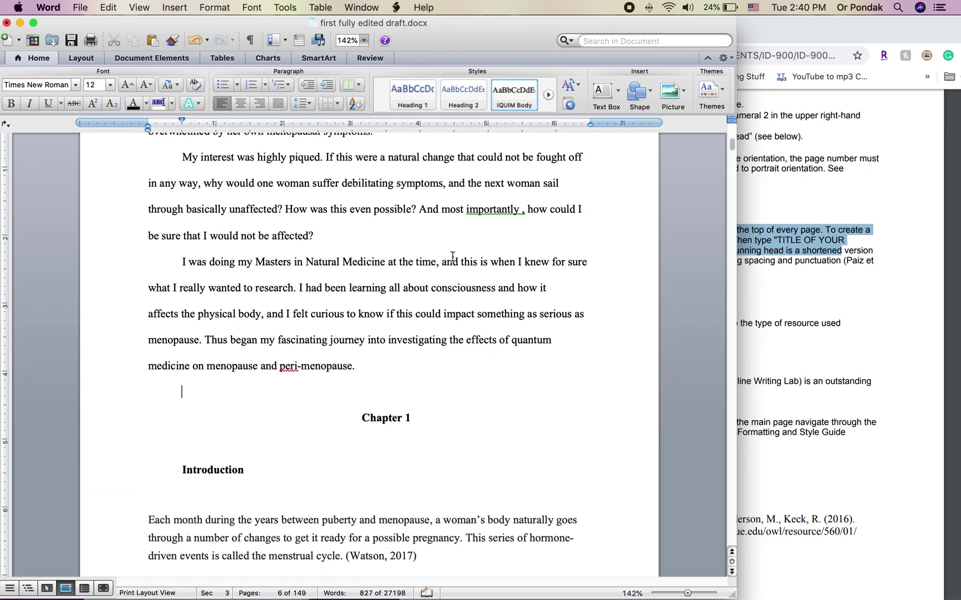
# Apply the IQUIM Heading 1 style to the "Introduction" heading under "Chapter 1"
pyautogui.scroll(20, 406, 356)
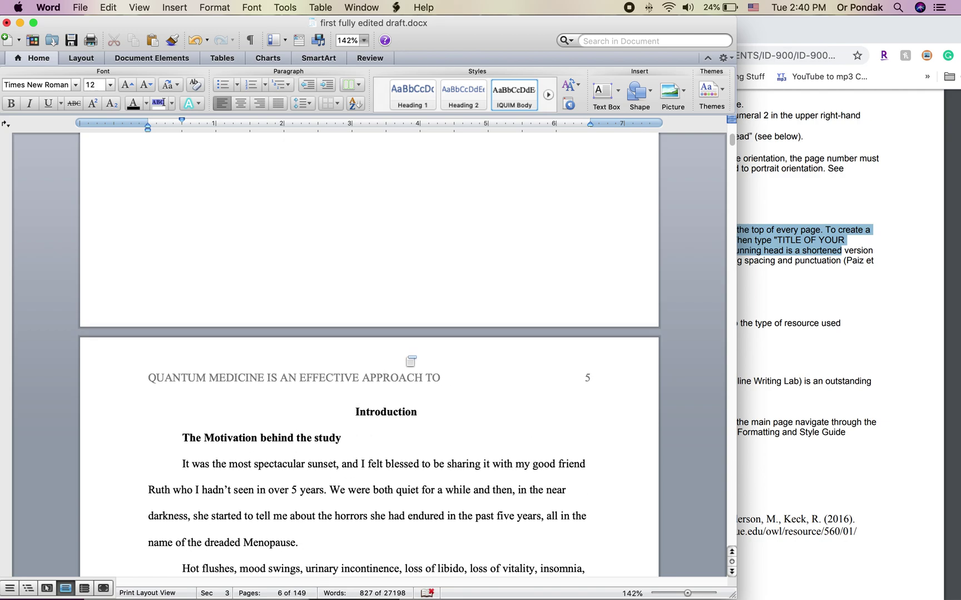
pyautogui.scroll(-1, 410, 362)
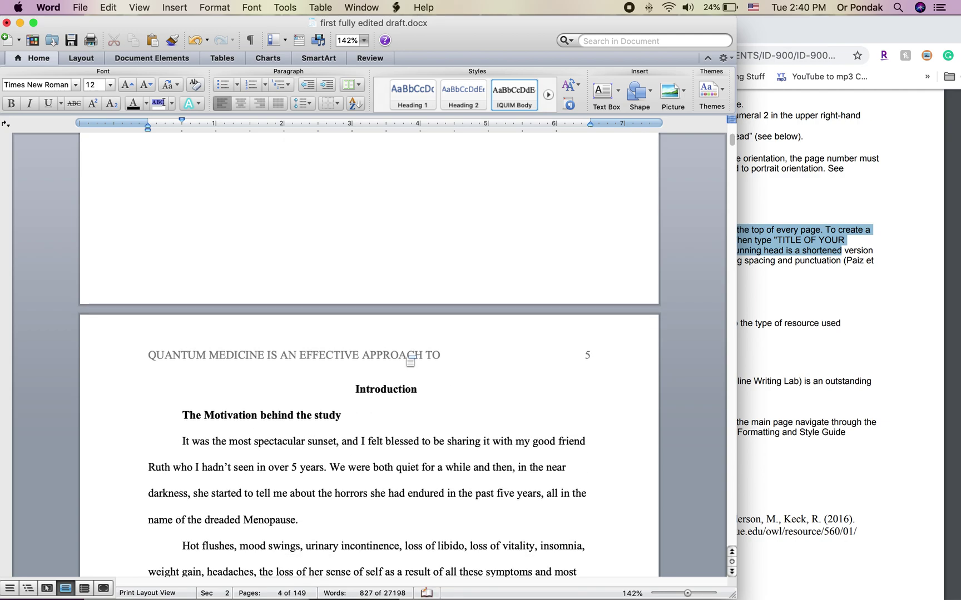
pyautogui.scroll(-2, 410, 361)
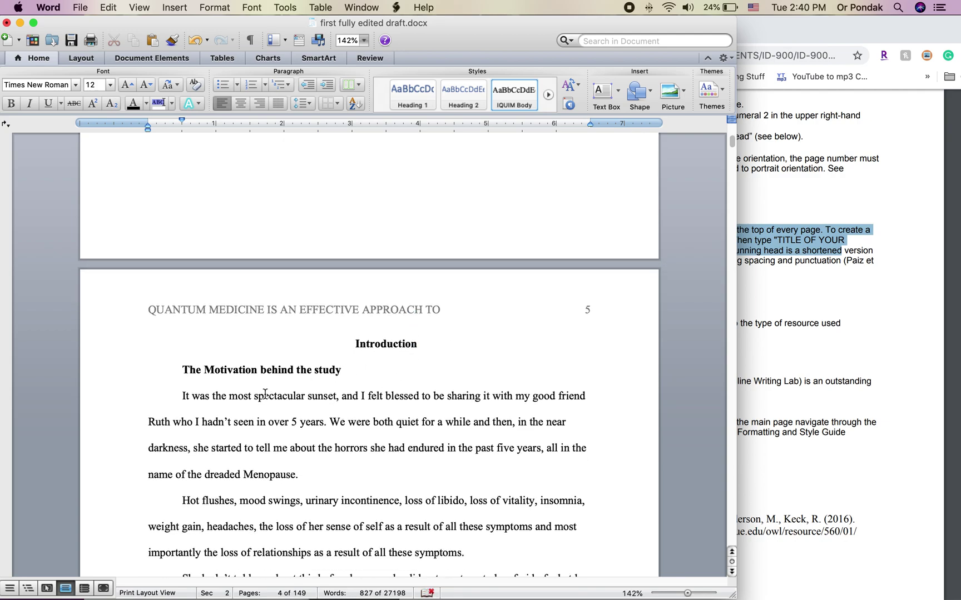
pyautogui.scroll(-20, 265, 393)
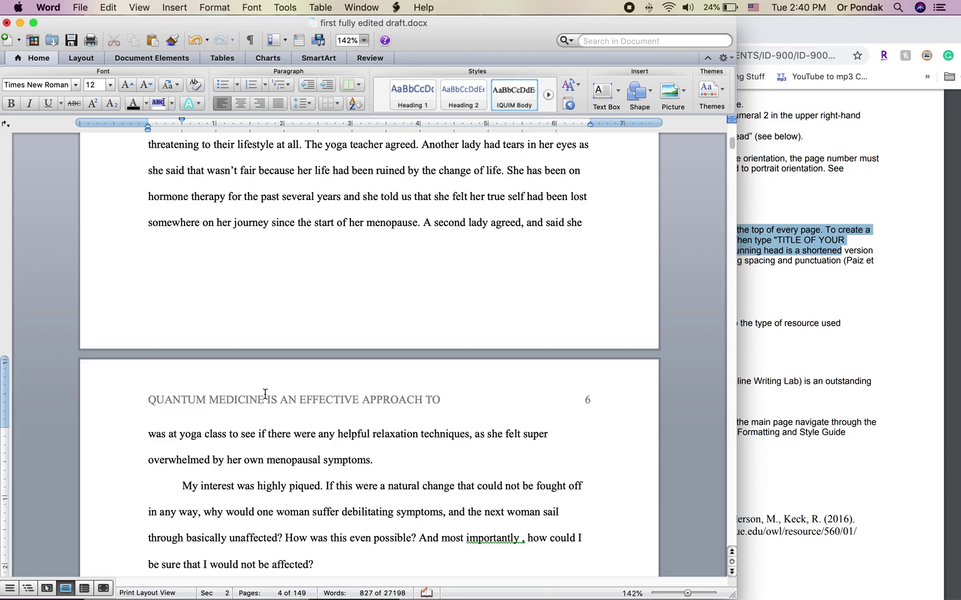
pyautogui.scroll(-20, 265, 393)
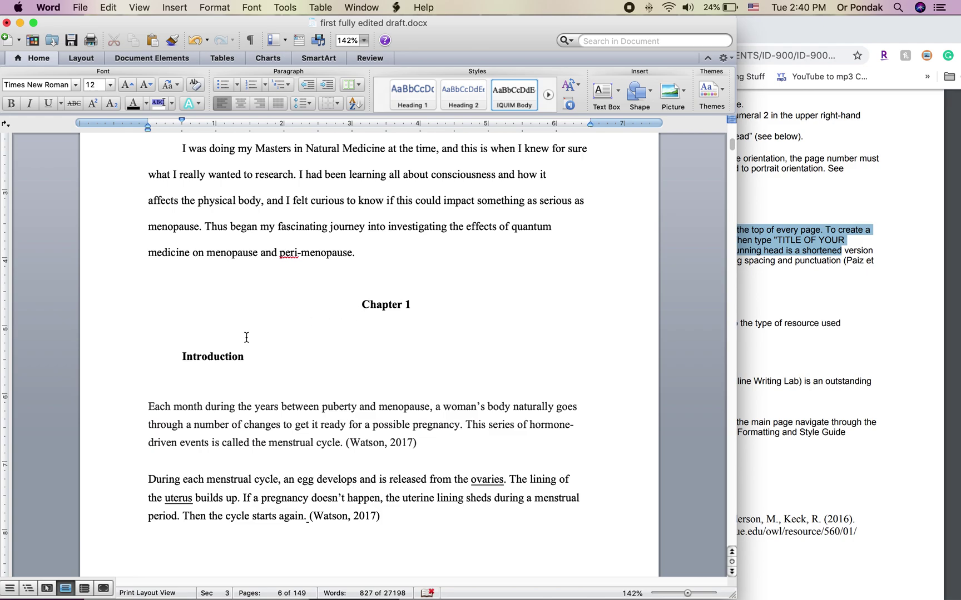
pyautogui.tripleClick(222, 357)
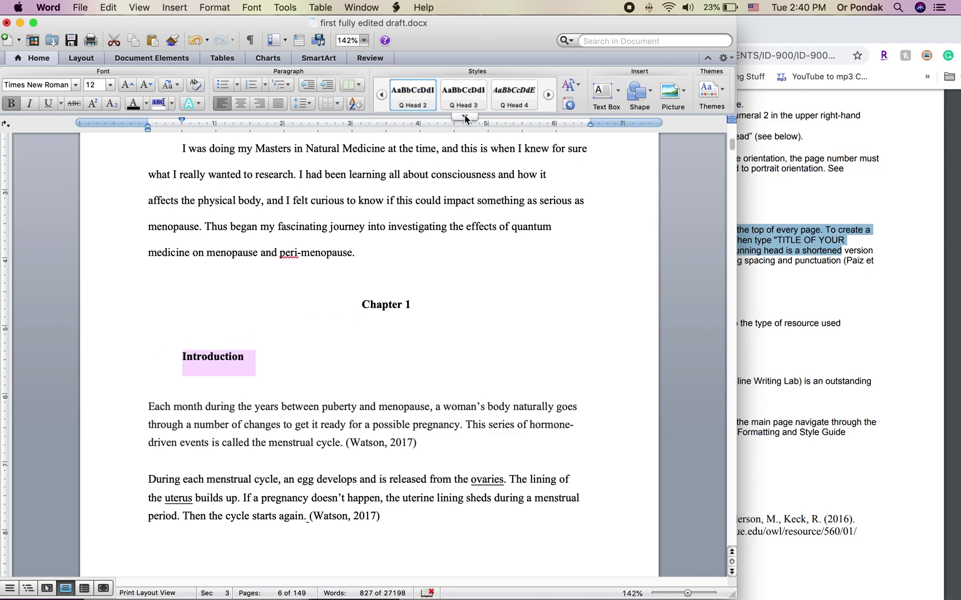
pyautogui.click(465, 115)
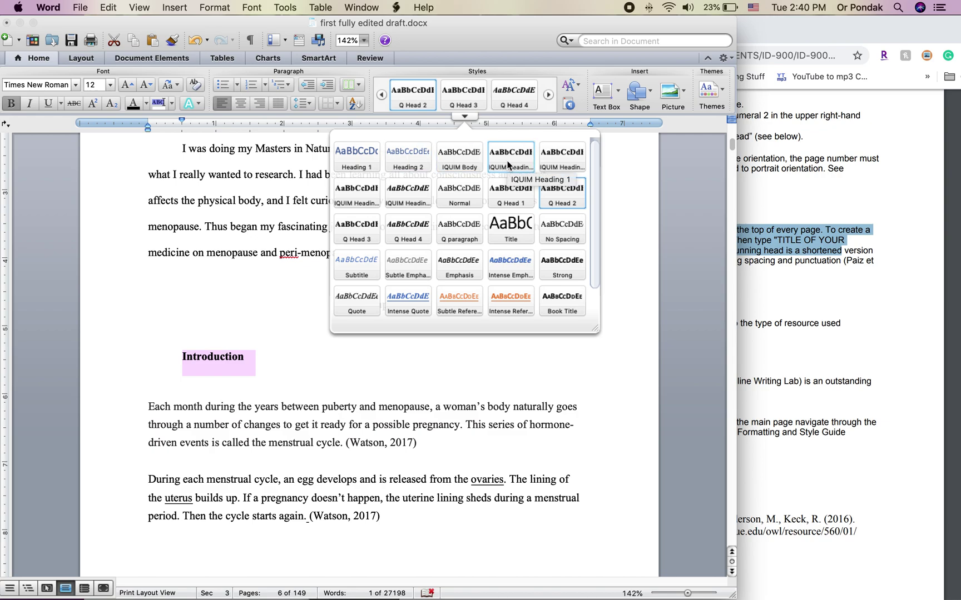
pyautogui.click(562, 157)
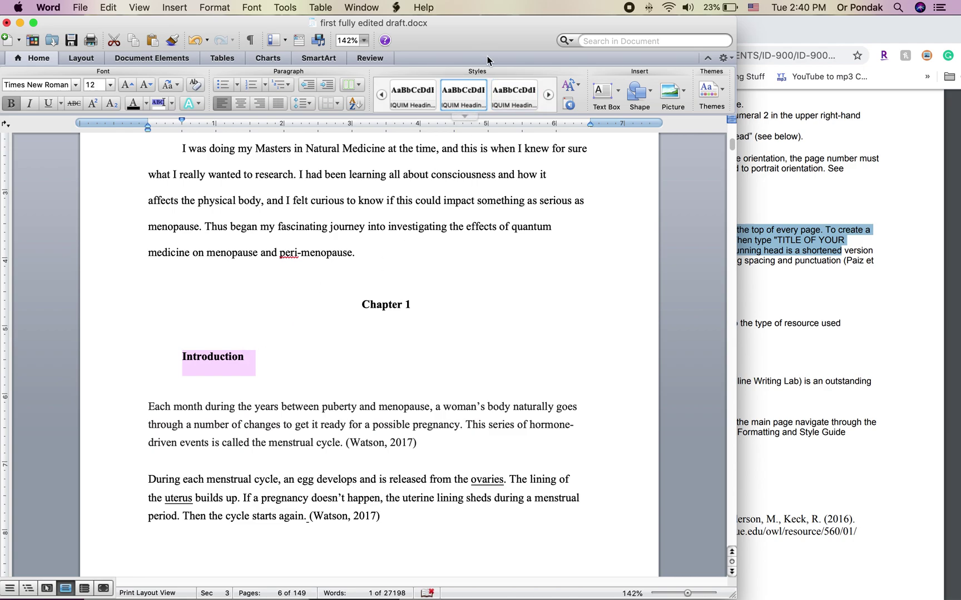
pyautogui.click(464, 118)
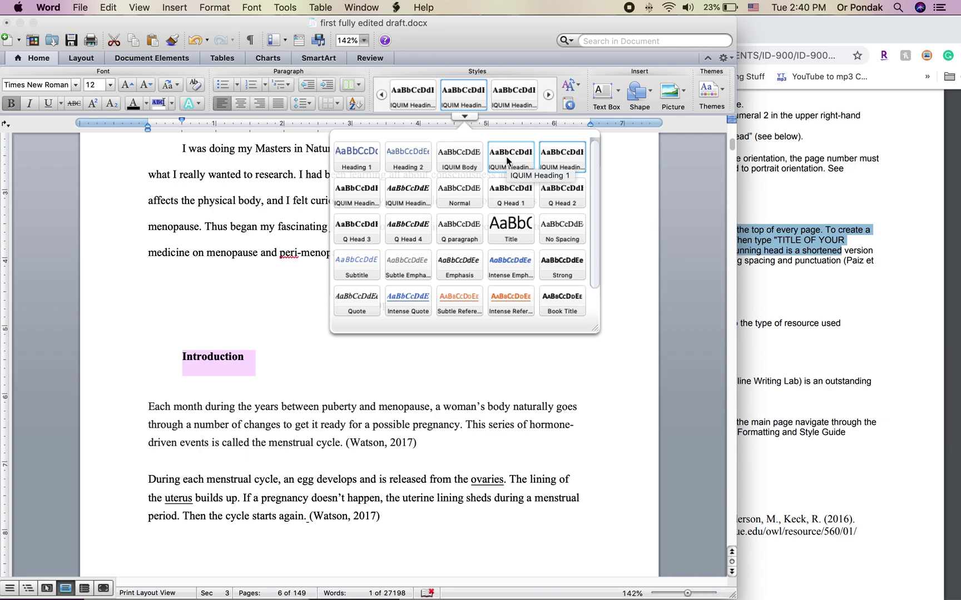
pyautogui.click(505, 156)
# Delete the empty paragraph between the "Chapter 1" and "Introduction" headings
pyautogui.click(376, 341)
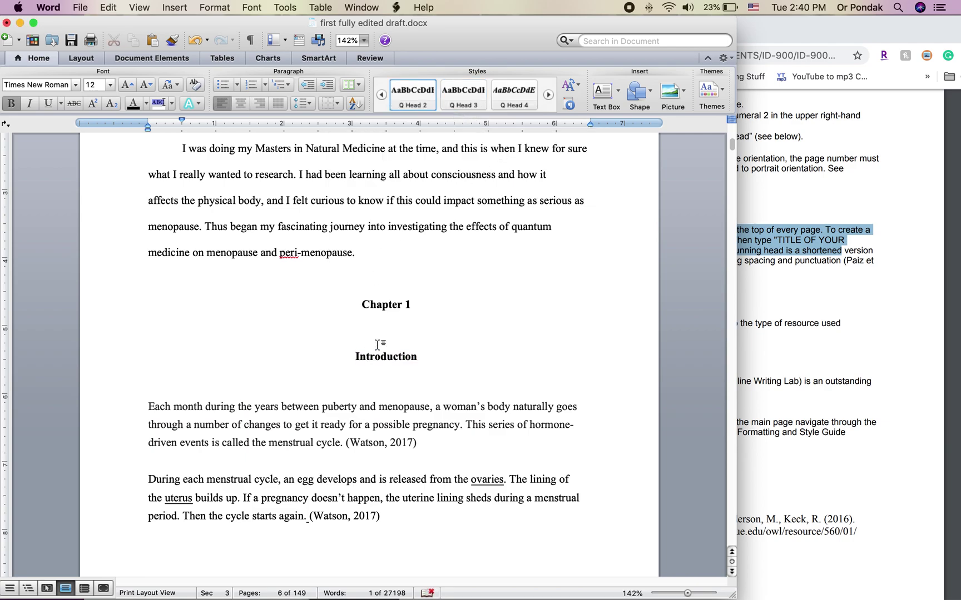
pyautogui.press('BackSpace')
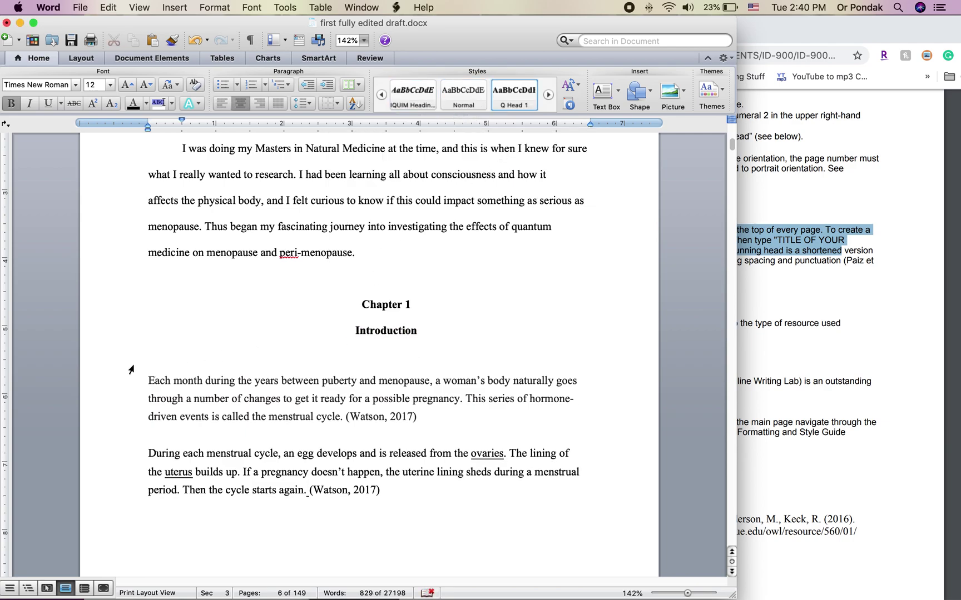
# Try to remove the gap between the "Introduction" heading and the paragraph starting "Each month during the years", undoing the deletion
pyautogui.click(131, 366)
pyautogui.press('Left')
pyautogui.press('BackSpace')
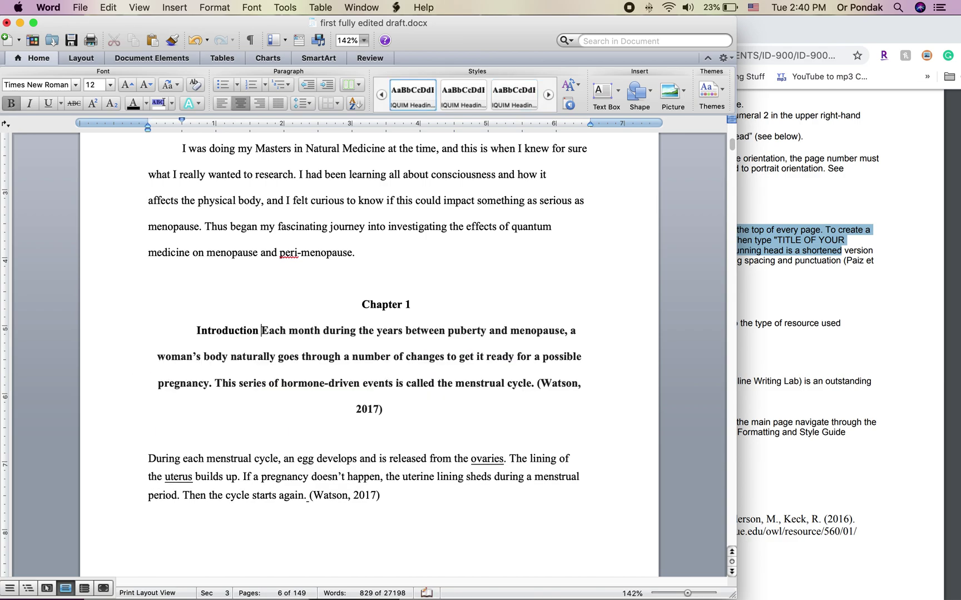
pyautogui.press('super+z')
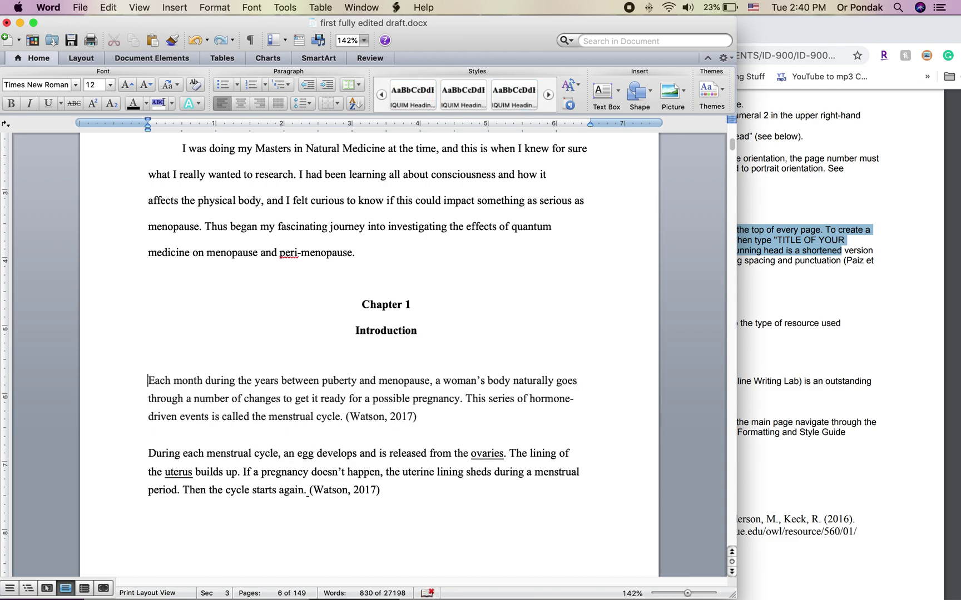
# Apply the IQUIM Body style to the Chapter 1 introduction text, from "Each month during the years" to "(Harvard, 2017)" above the age chart
pyautogui.press('Up')
pyautogui.press('Down')
pyautogui.scroll(-15, 130, 378)
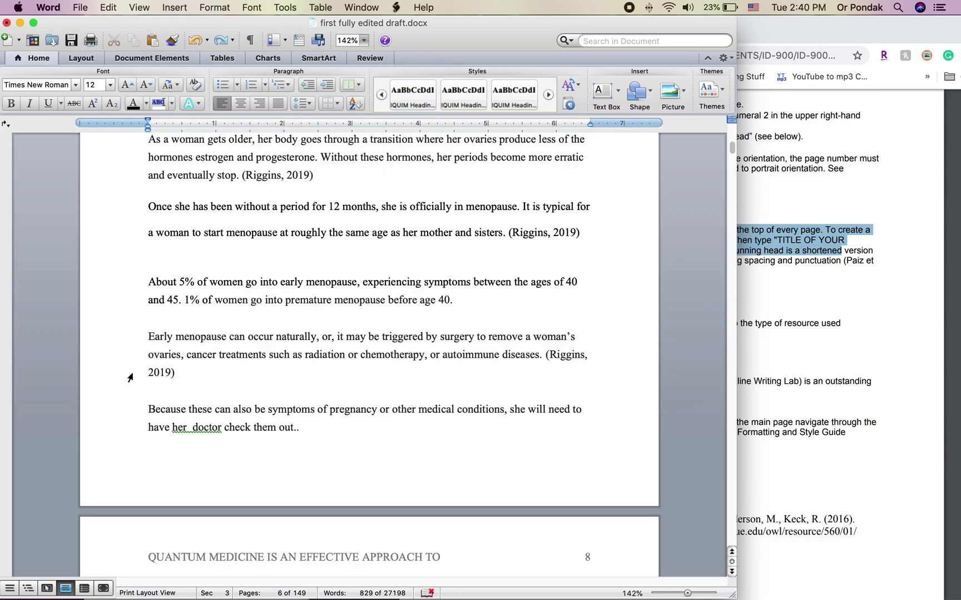
pyautogui.scroll(-8, 131, 378)
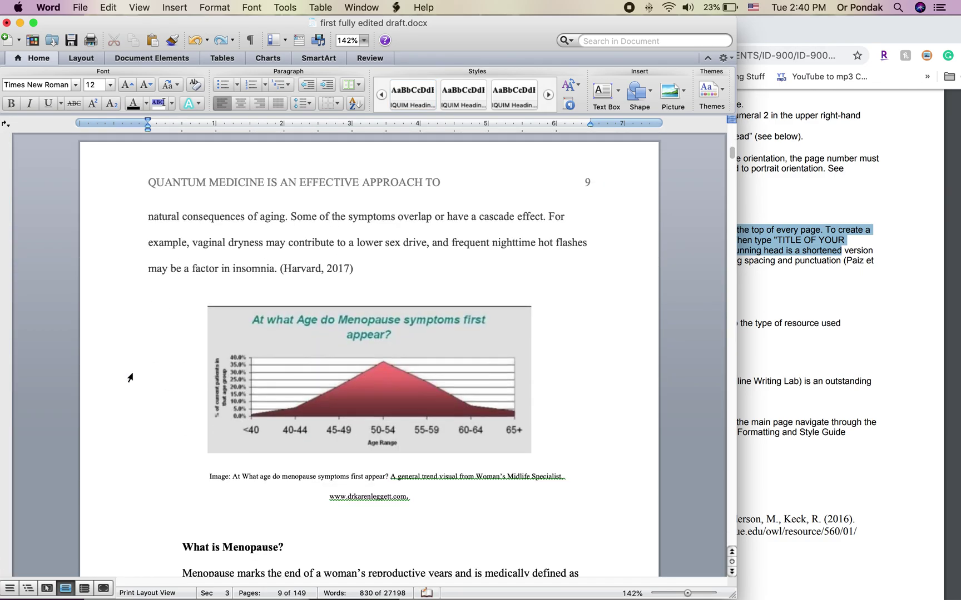
pyautogui.scroll(-2, 131, 378)
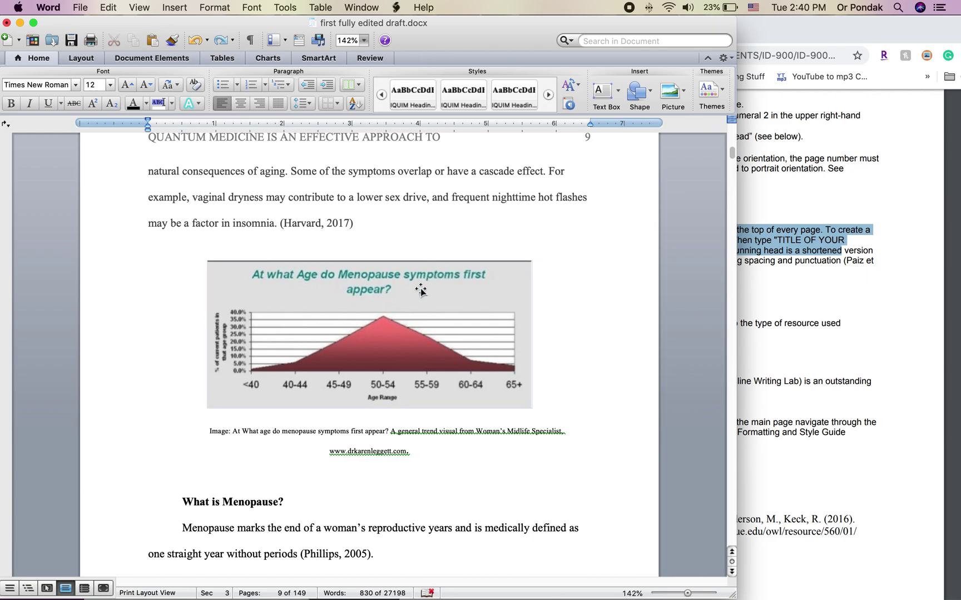
pyautogui.tripleClick(453, 181)
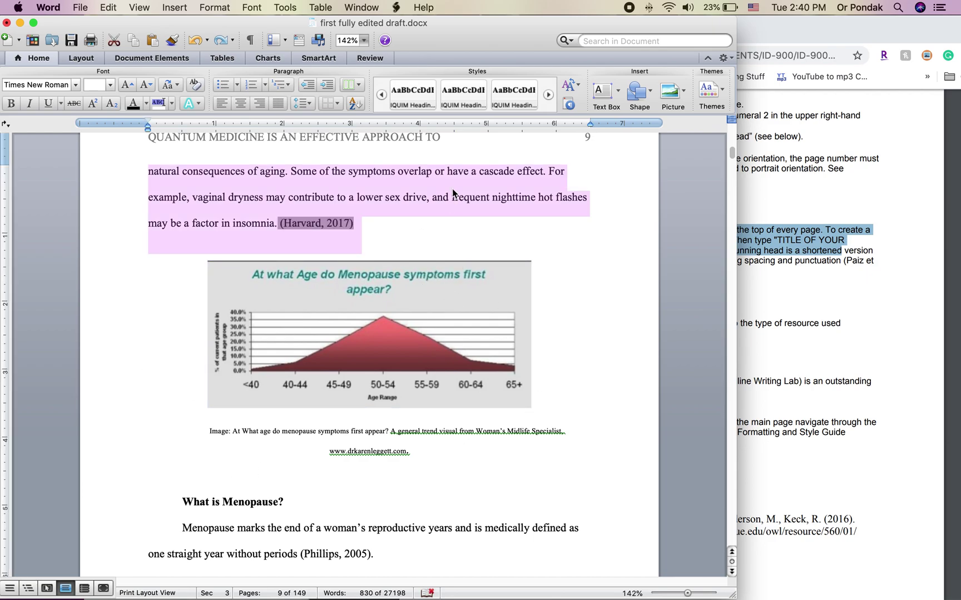
pyautogui.click(464, 118)
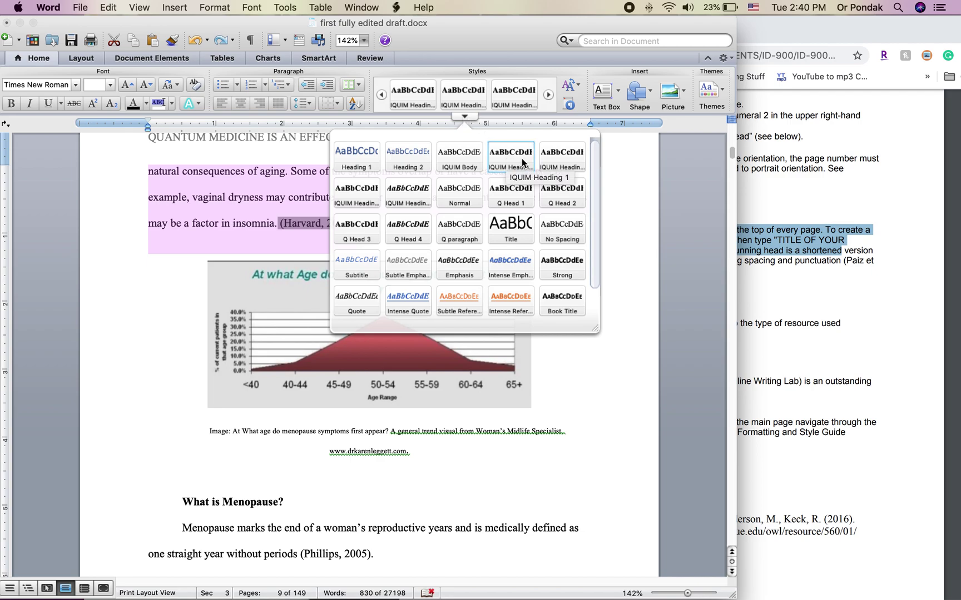
pyautogui.click(462, 156)
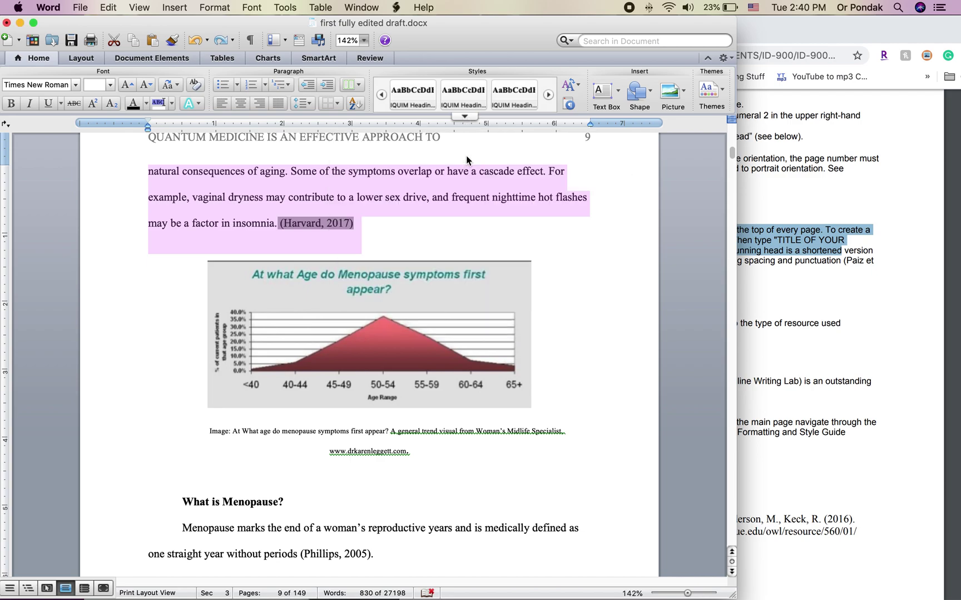
# Apply the second IQUIM Heading style to the "Introduction" heading under "Chapter 1"
pyautogui.scroll(15, 450, 261)
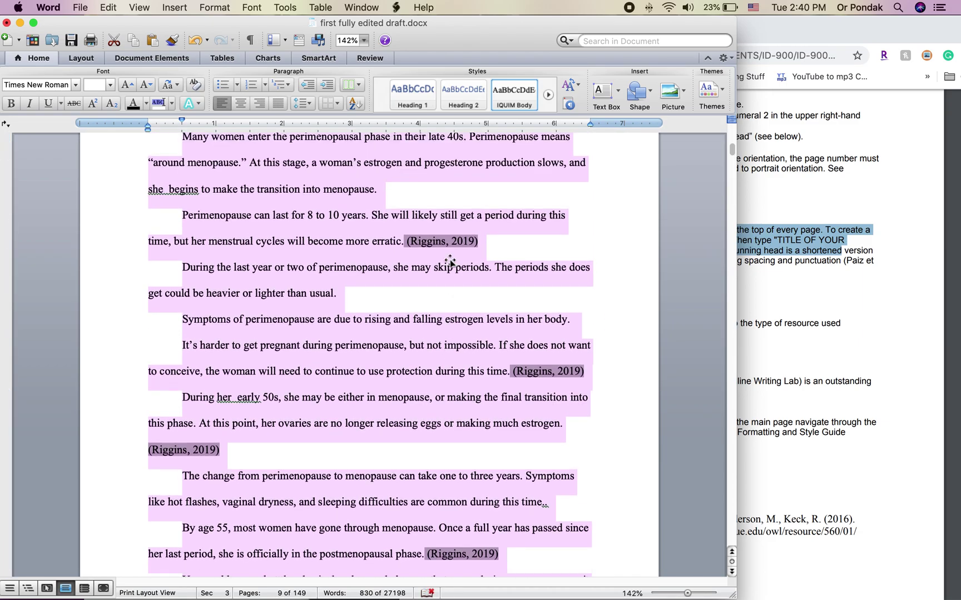
pyautogui.scroll(15, 450, 261)
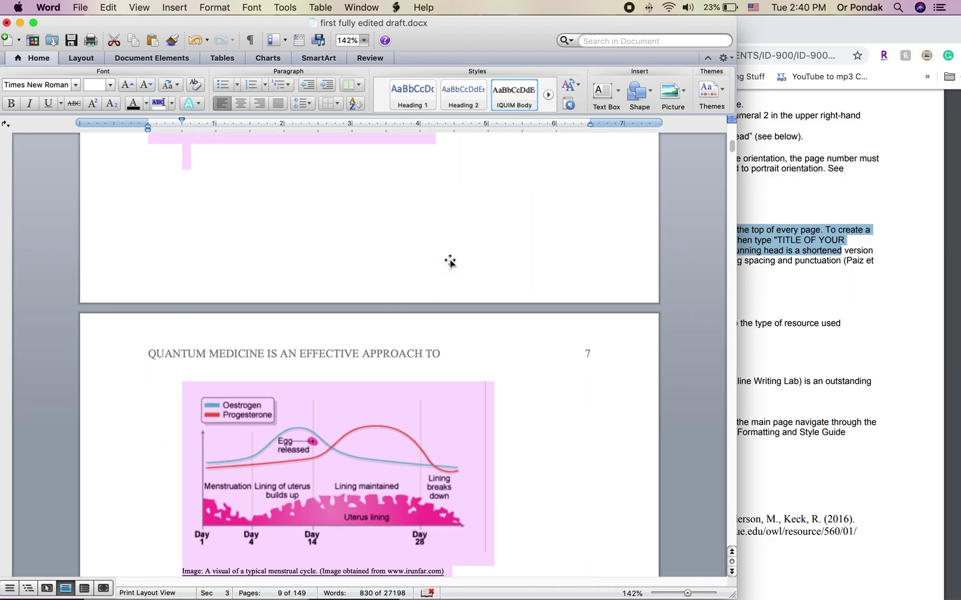
pyautogui.click(283, 430)
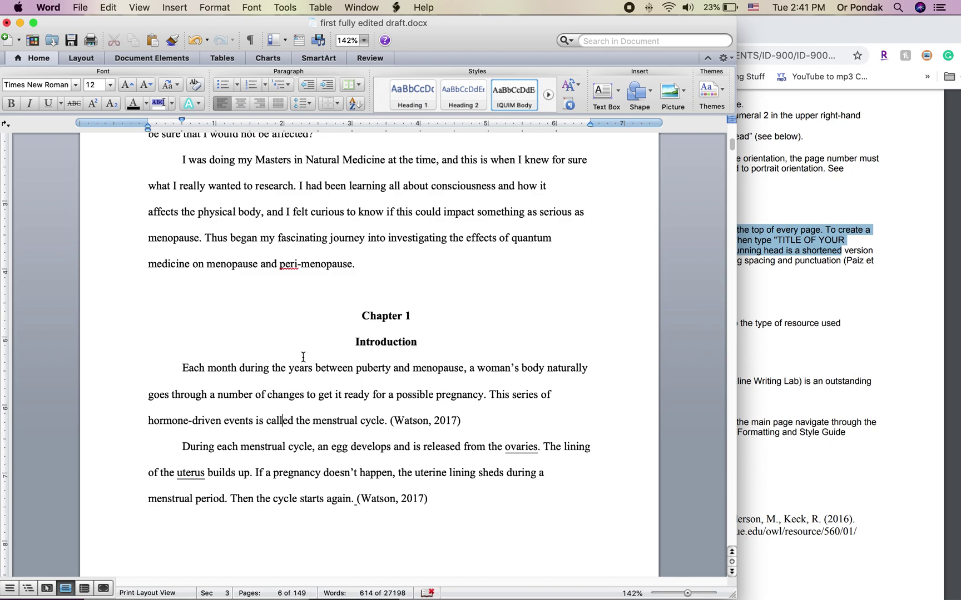
pyautogui.click(288, 340)
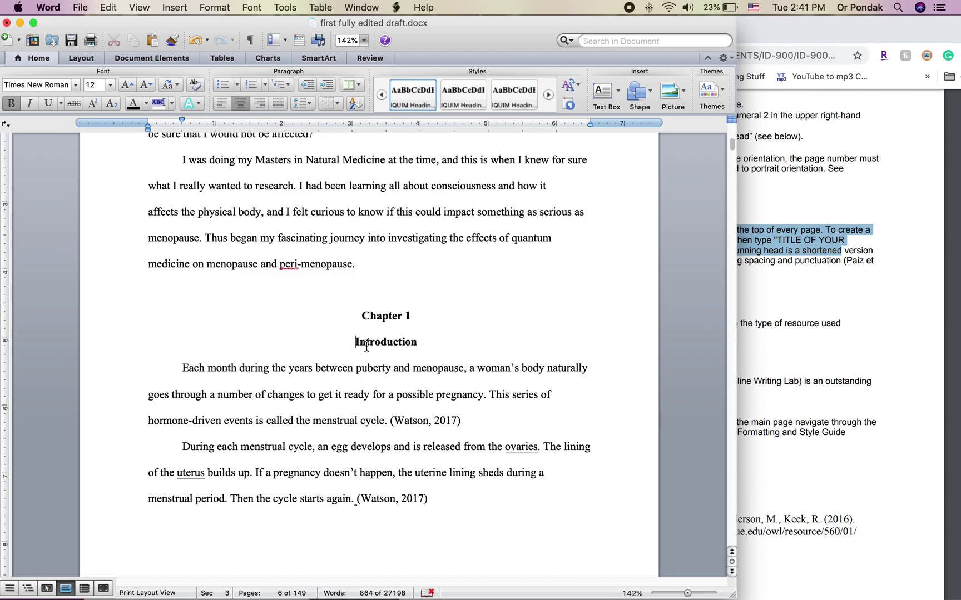
pyautogui.scroll(-5, 379, 347)
pyautogui.scroll(4, 378, 347)
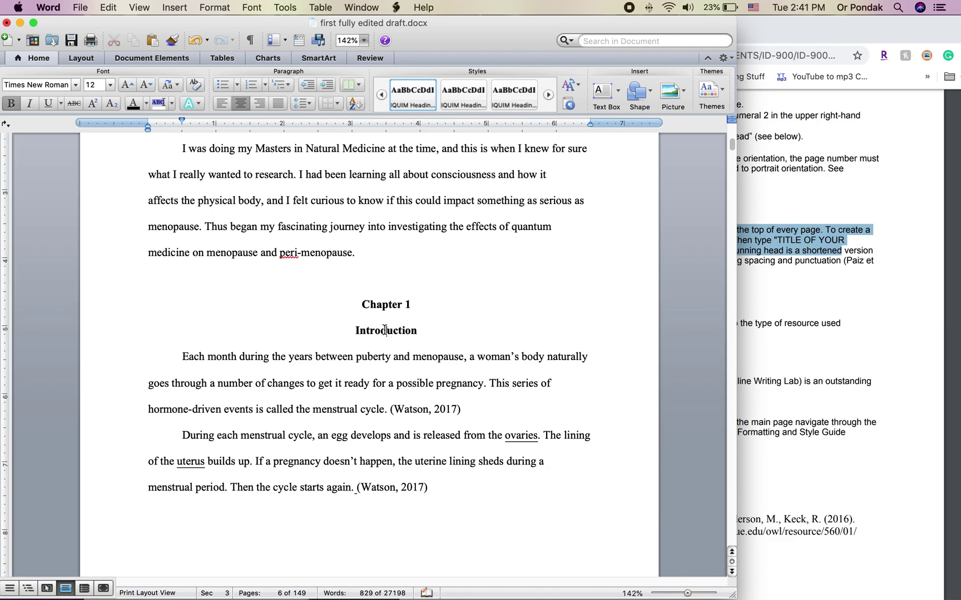
pyautogui.tripleClick(384, 330)
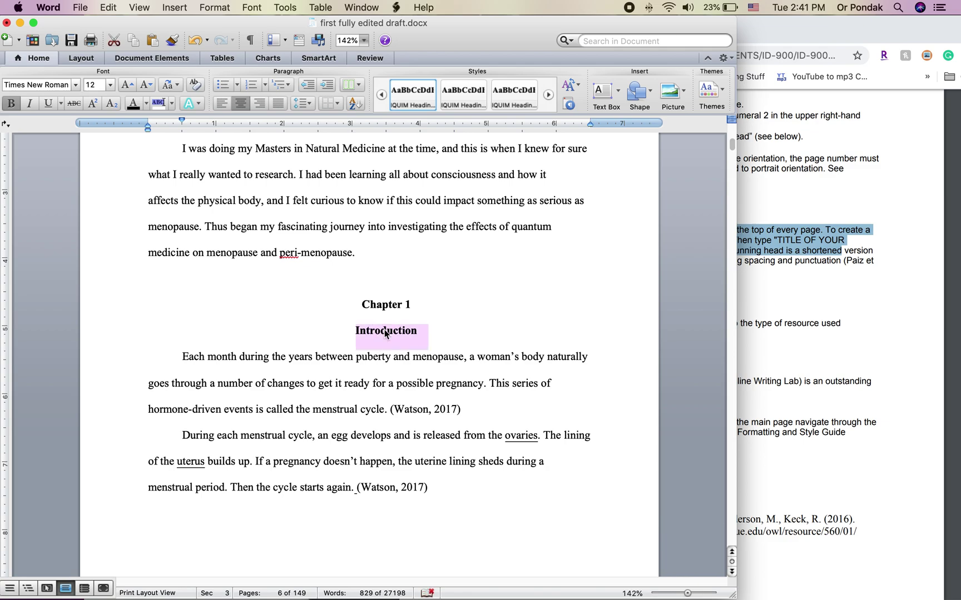
pyautogui.click(465, 116)
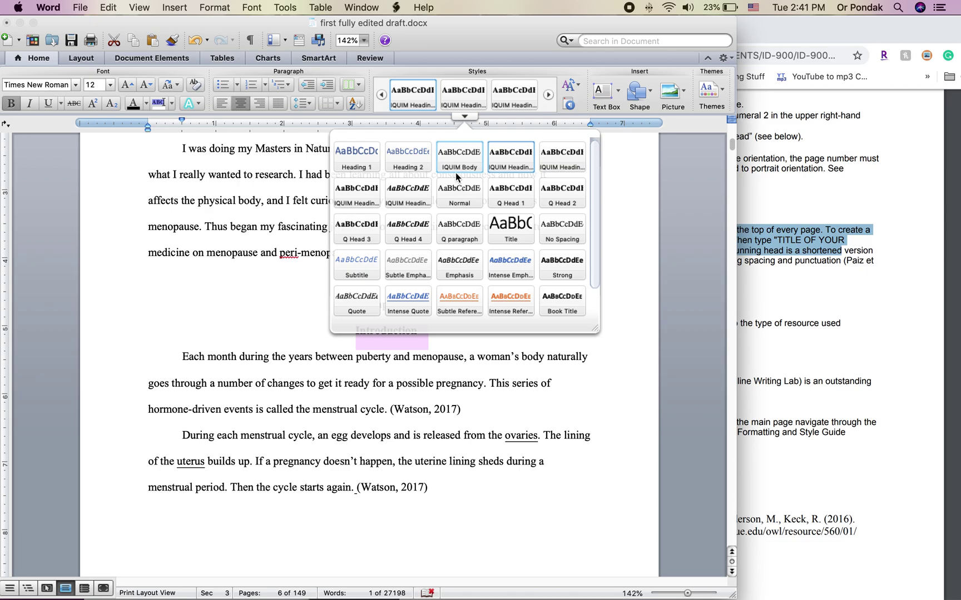
pyautogui.click(550, 162)
pyautogui.click(310, 332)
# Apply the second IQUIM Heading style to the heading "What is Menopause?"
pyautogui.scroll(-15, 310, 331)
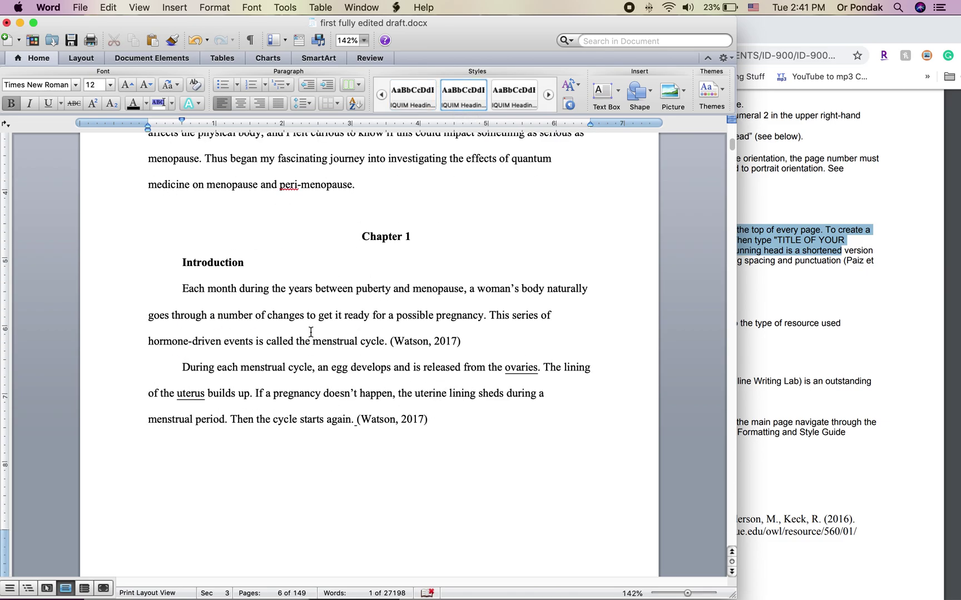
pyautogui.scroll(-20, 310, 332)
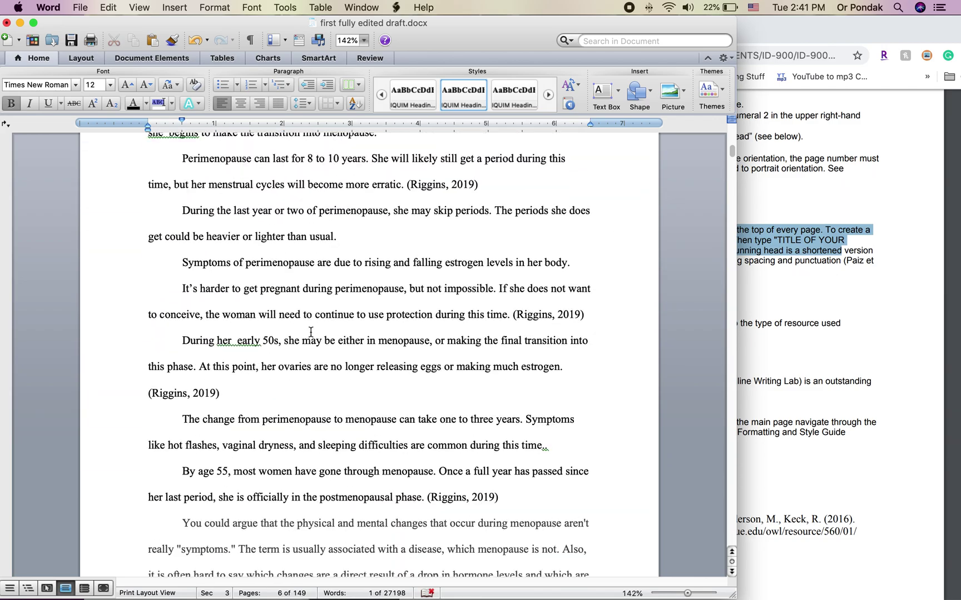
pyautogui.click(125, 318)
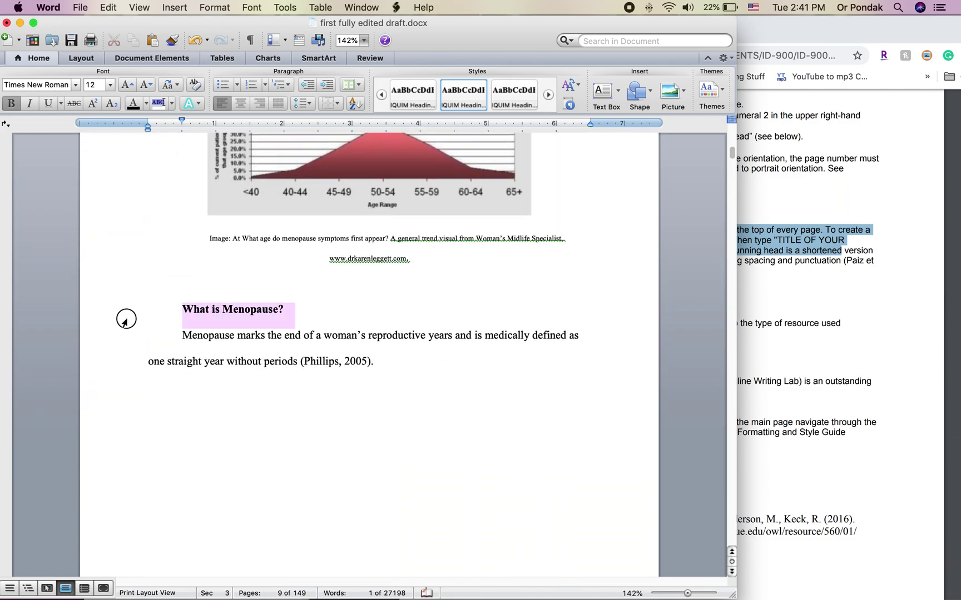
pyautogui.click(470, 116)
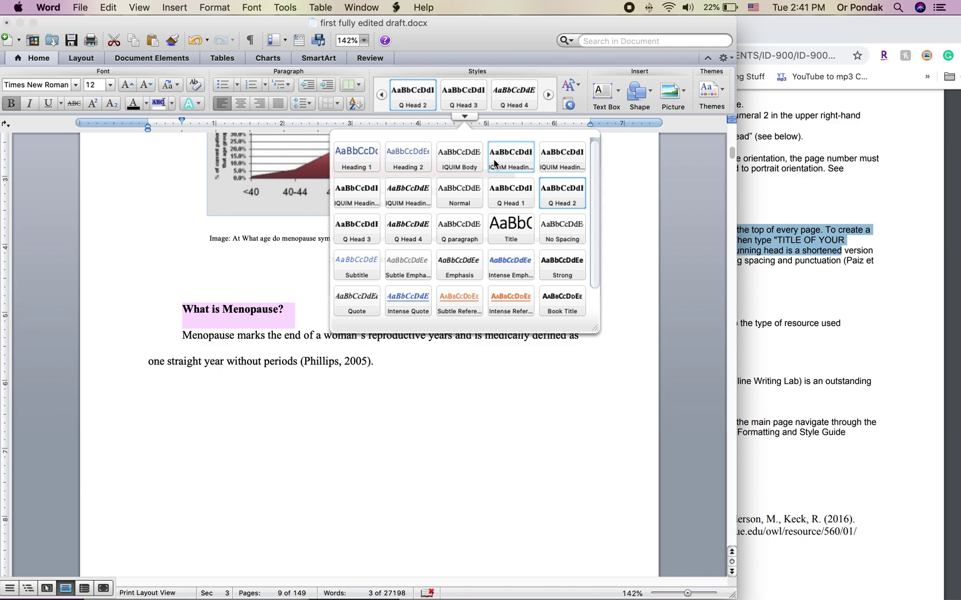
pyautogui.click(563, 163)
# Apply the IQUIM Body style to the "What is Menopause?" text, from "Menopause marks the end" to the last "(Phillips, 2005)." before the peri-menopause heading
pyautogui.click(179, 338)
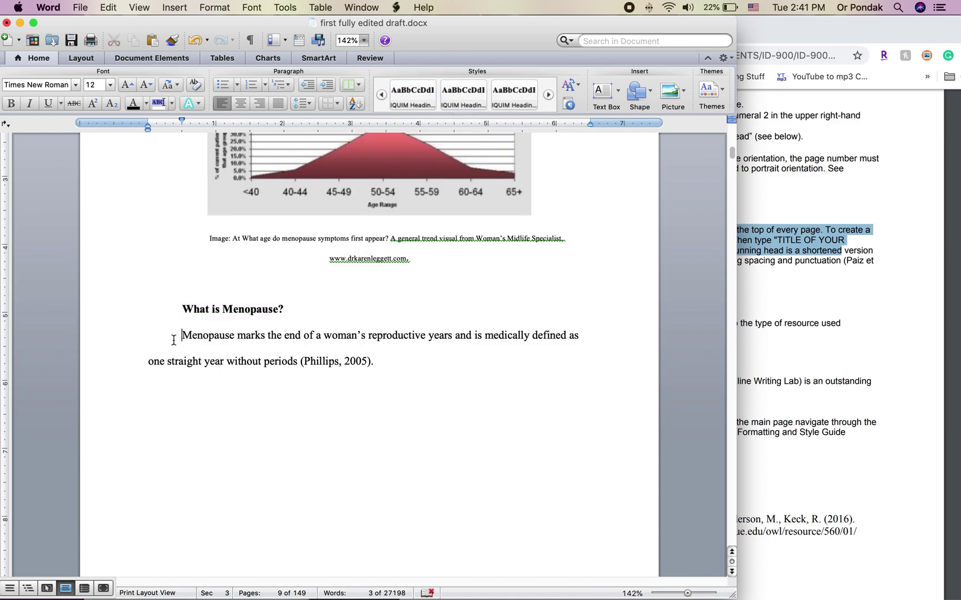
pyautogui.scroll(-15, 174, 336)
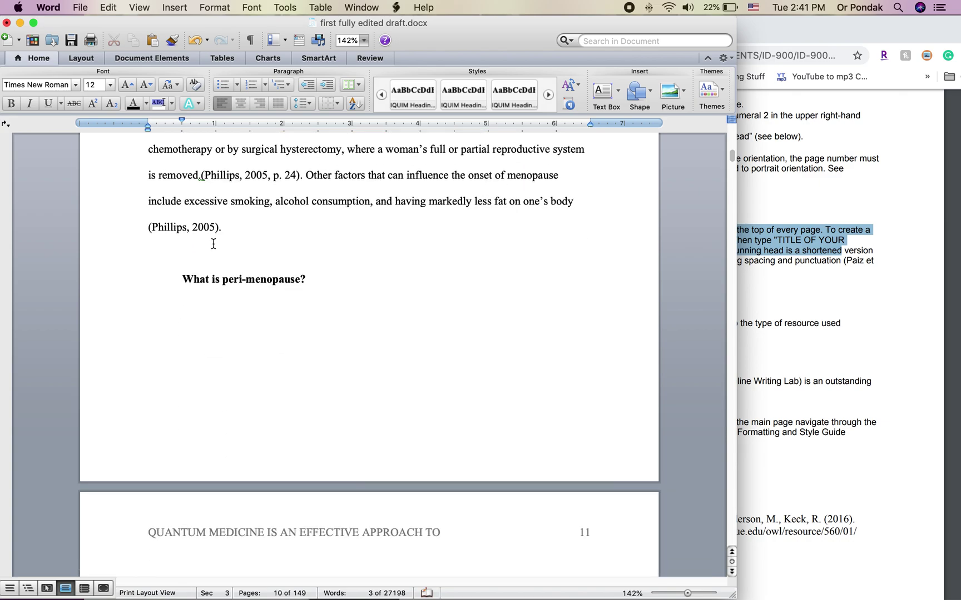
pyautogui.tripleClick(230, 228)
pyautogui.click(464, 116)
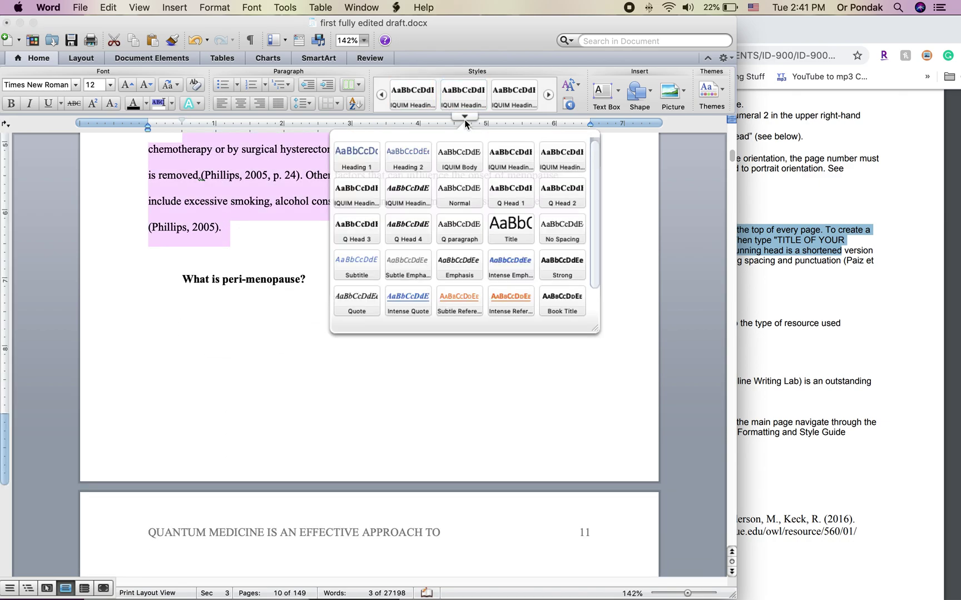
pyautogui.click(460, 158)
# Apply the IQUIM Heading 2 style to the heading "What is peri-menopause?"
pyautogui.click(148, 282)
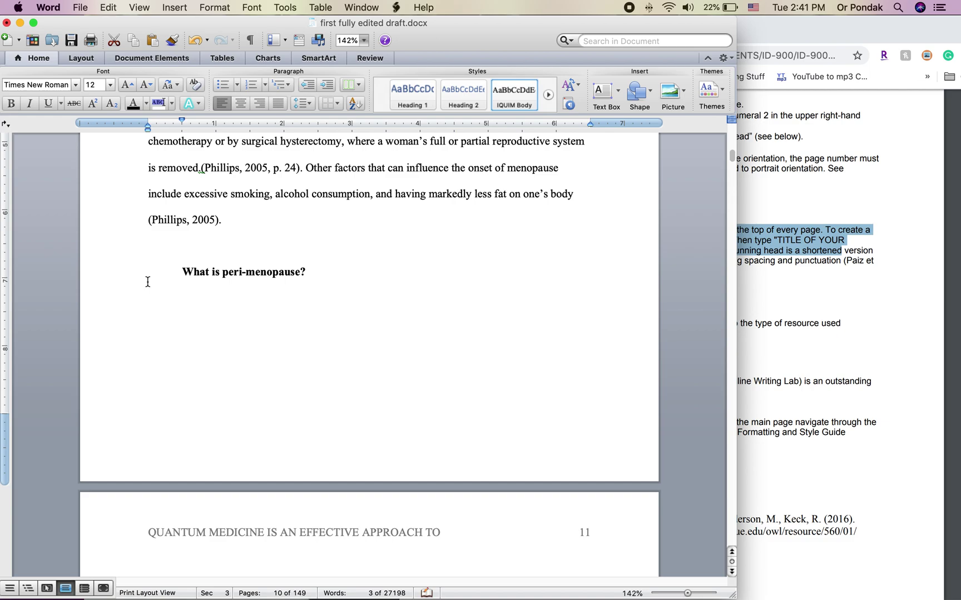
pyautogui.click(123, 282)
pyautogui.click(464, 116)
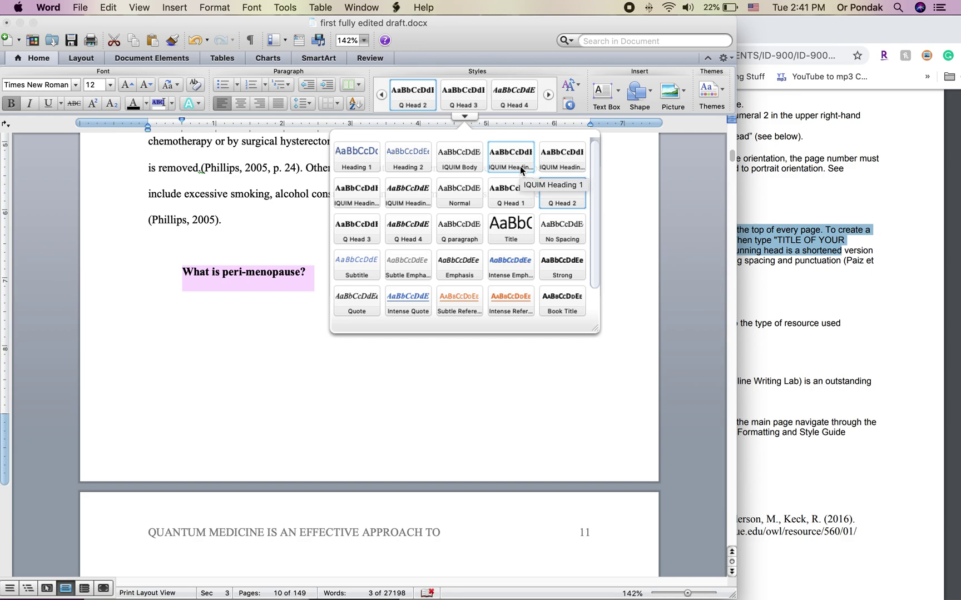
pyautogui.click(562, 158)
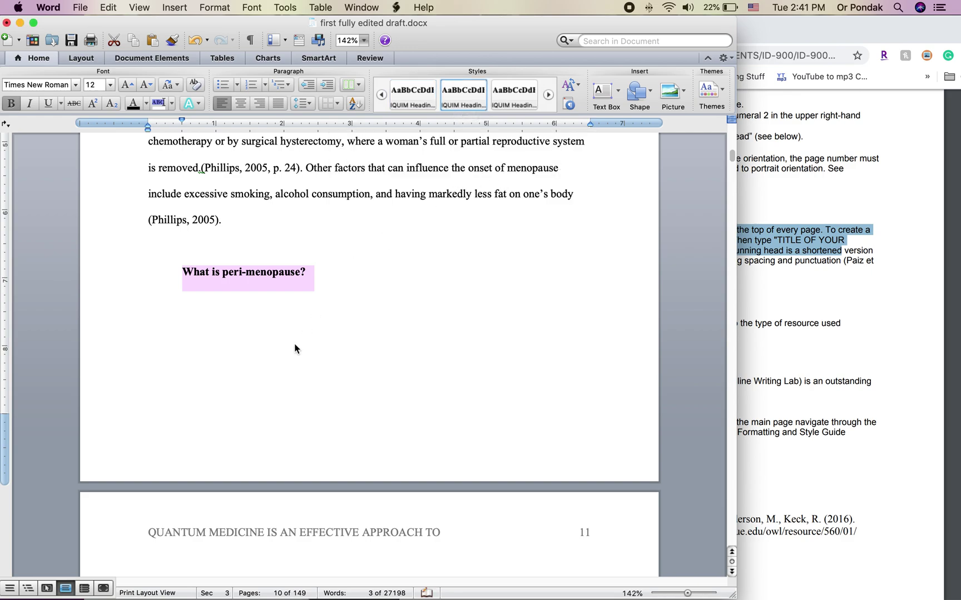
pyautogui.scroll(-2, 294, 344)
pyautogui.scroll(4, 240, 292)
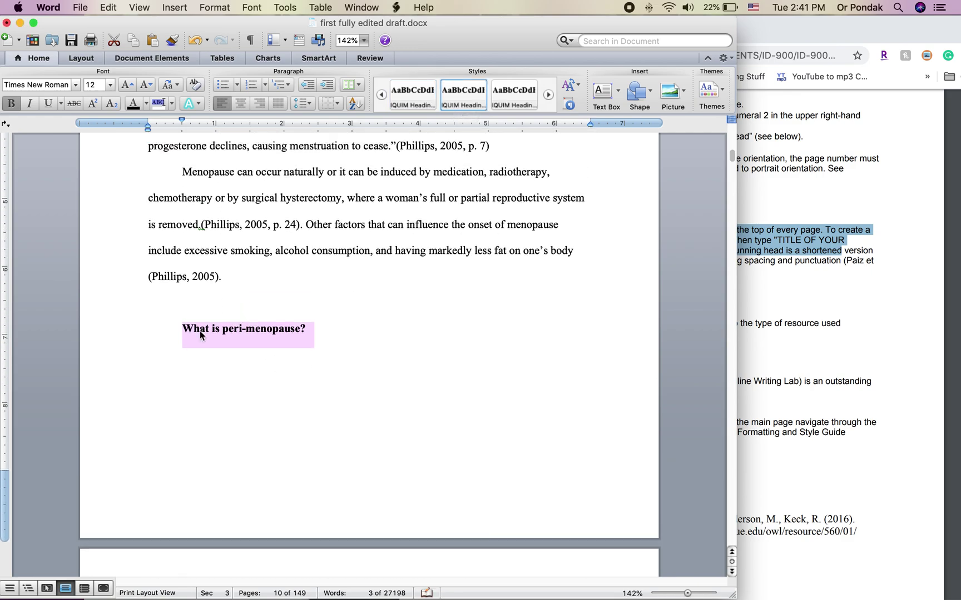
# Remove the first-line indent from the heading "What is peri-menopause?" so it starts at the page's left margin
pyautogui.click(152, 334)
pyautogui.moveTo(152, 330); pyautogui.dragTo(320, 329)
pyautogui.scroll(2, 320, 331)
pyautogui.scroll(5, 320, 331)
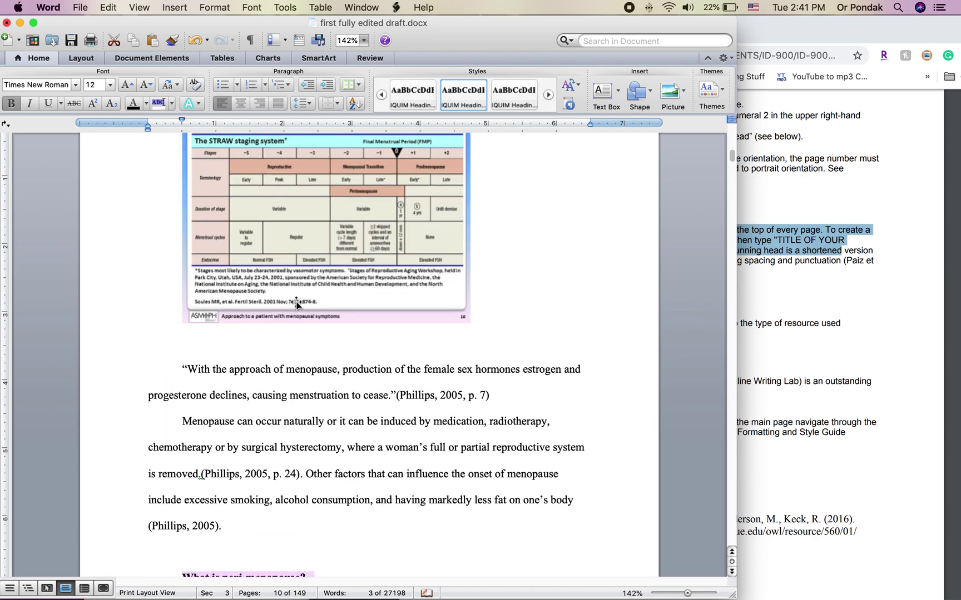
pyautogui.moveTo(182, 121); pyautogui.dragTo(148, 124)
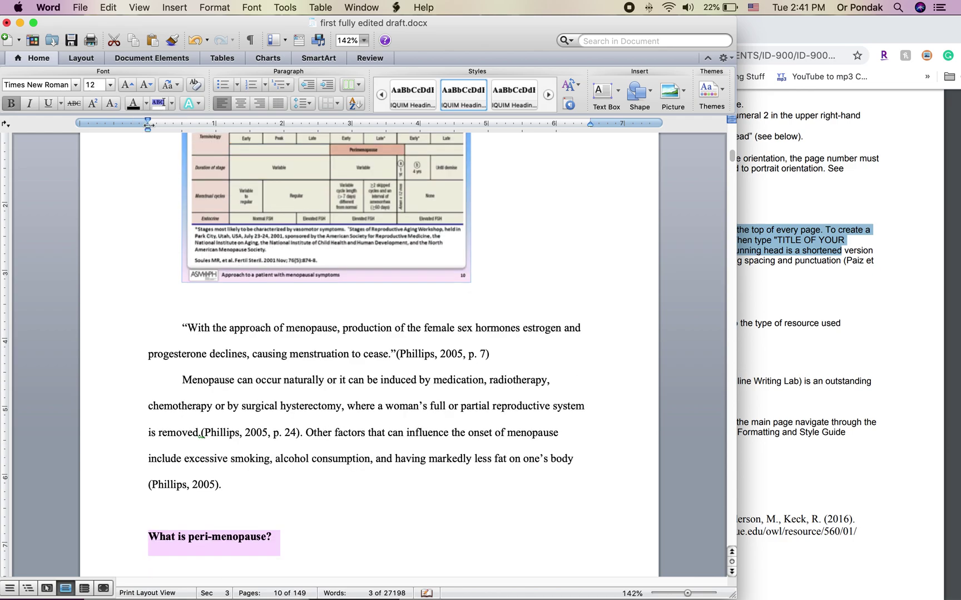
# Remove the first-line indent from the heading "What is Menopause?" below the age chart
pyautogui.scroll(10, 255, 311)
pyautogui.click(185, 427)
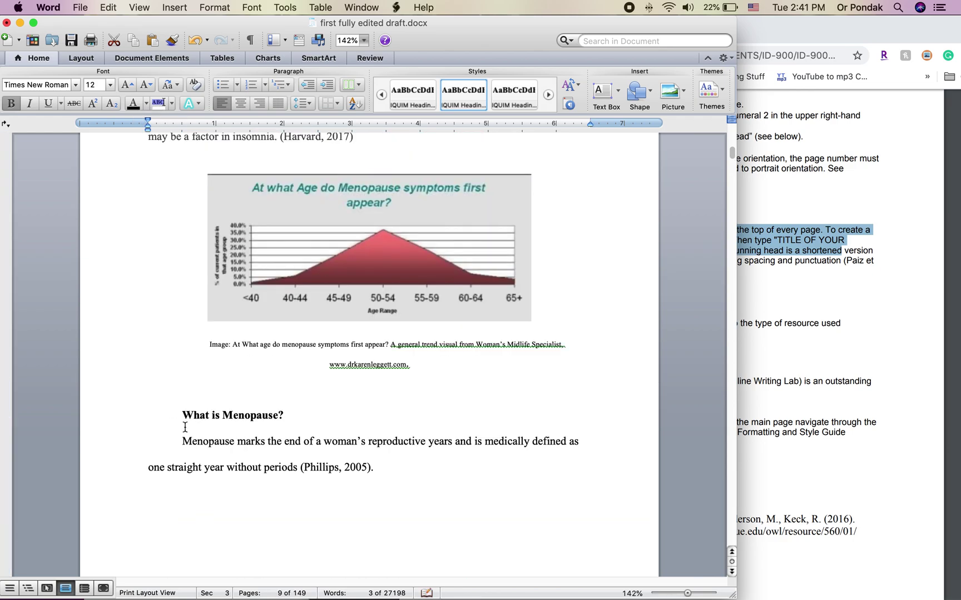
pyautogui.click(126, 418)
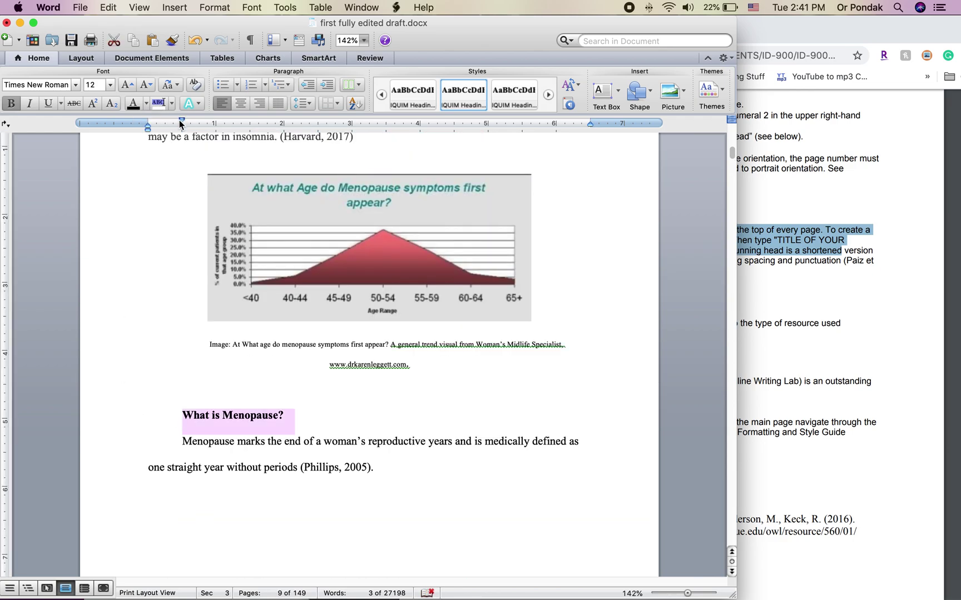
pyautogui.moveTo(181, 124); pyautogui.dragTo(148, 120)
# Remove the first-line indent from the "Introduction" heading under "Chapter 1"
pyautogui.scroll(15, 183, 317)
pyautogui.scroll(20, 183, 317)
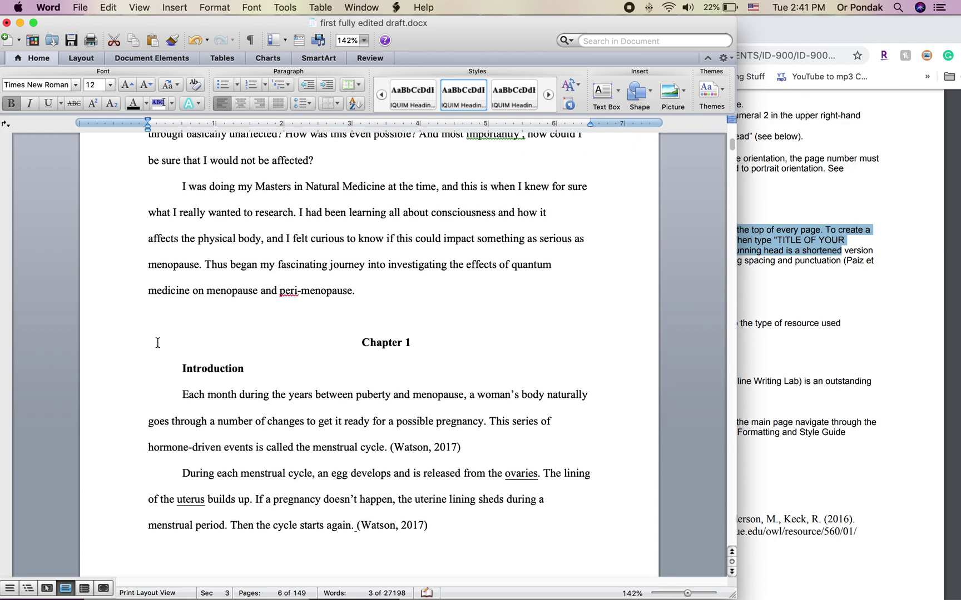
pyautogui.click(120, 370)
pyautogui.moveTo(182, 123); pyautogui.dragTo(147, 123)
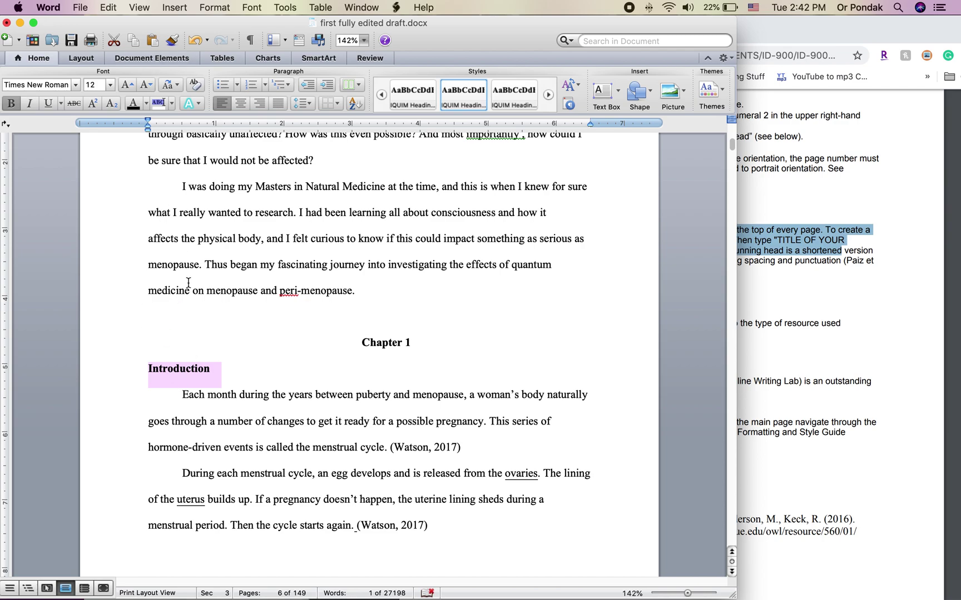
pyautogui.click(281, 375)
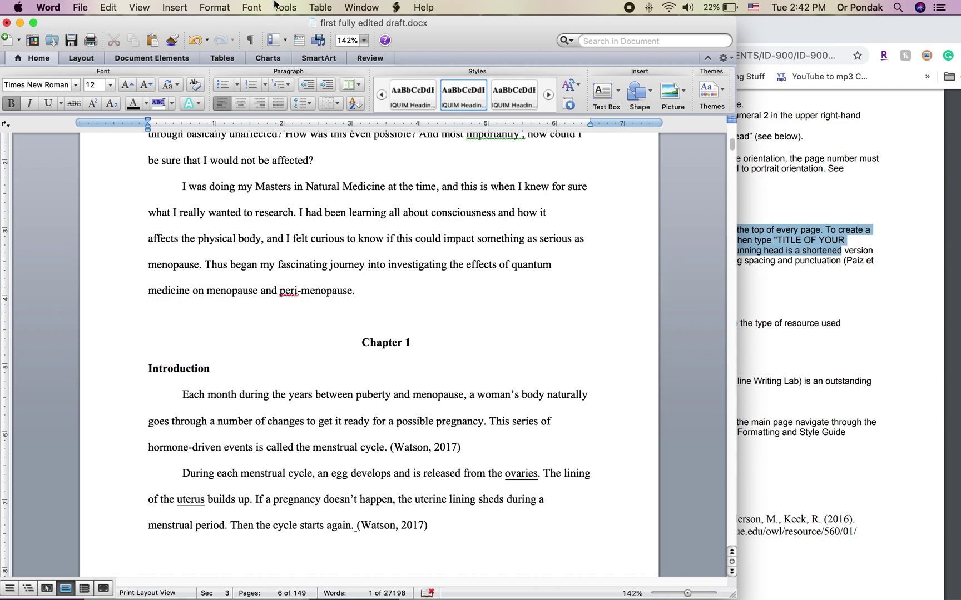
# Open the IQUIM Heading 2 style definition for modification, accept it as is, and reapply the style to the "Introduction" heading
pyautogui.click(214, 7)
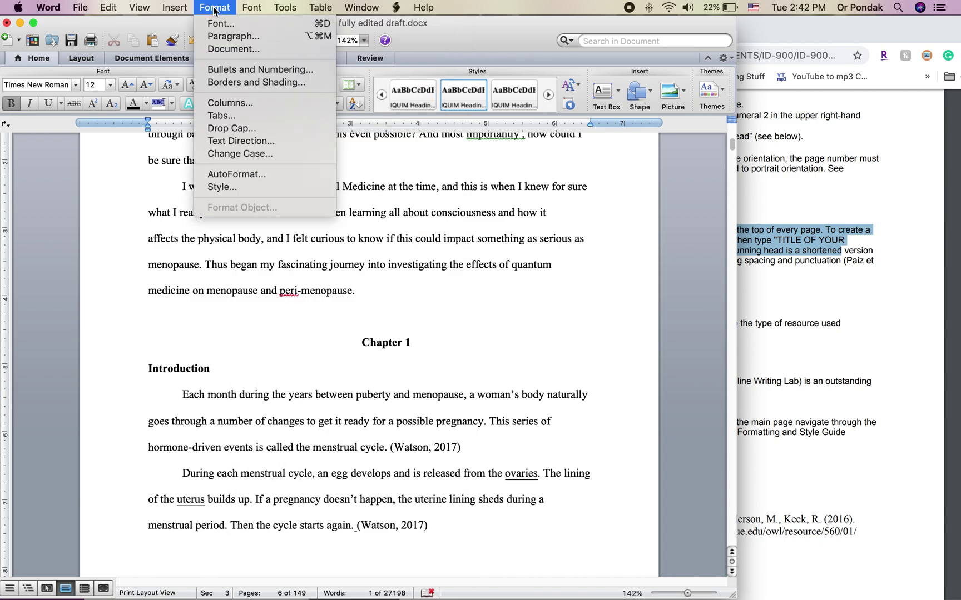
pyautogui.click(222, 187)
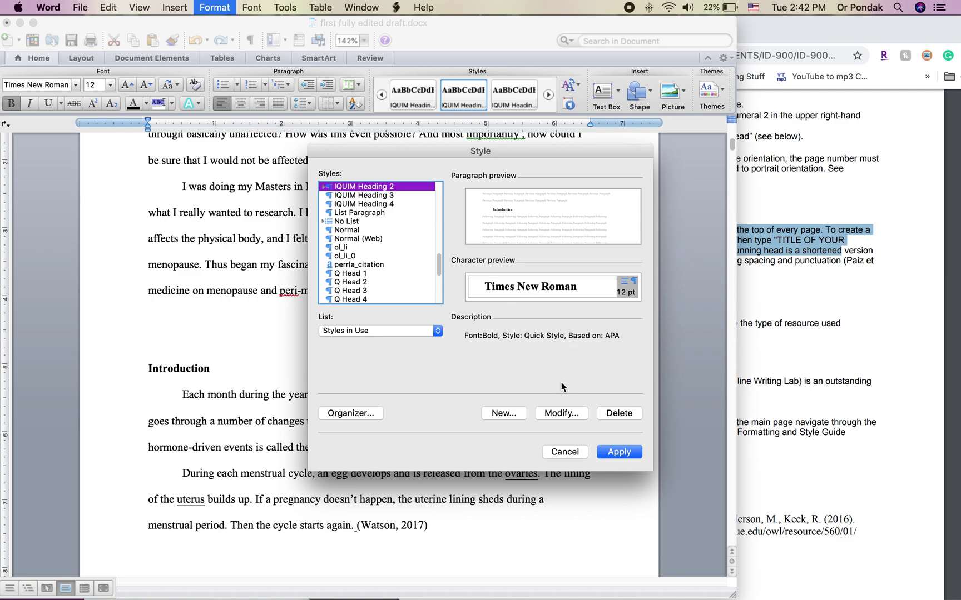
pyautogui.click(554, 413)
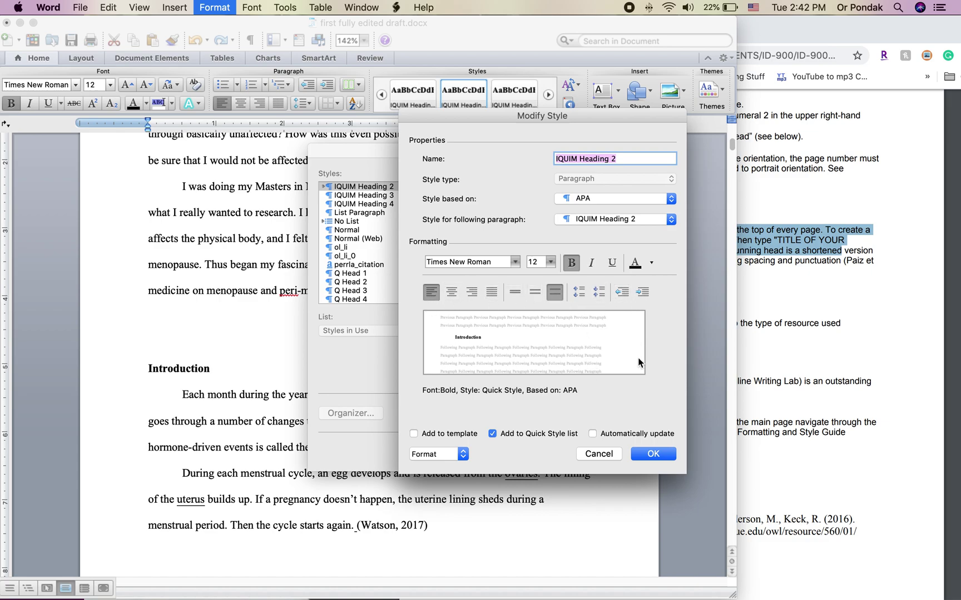
pyautogui.click(653, 455)
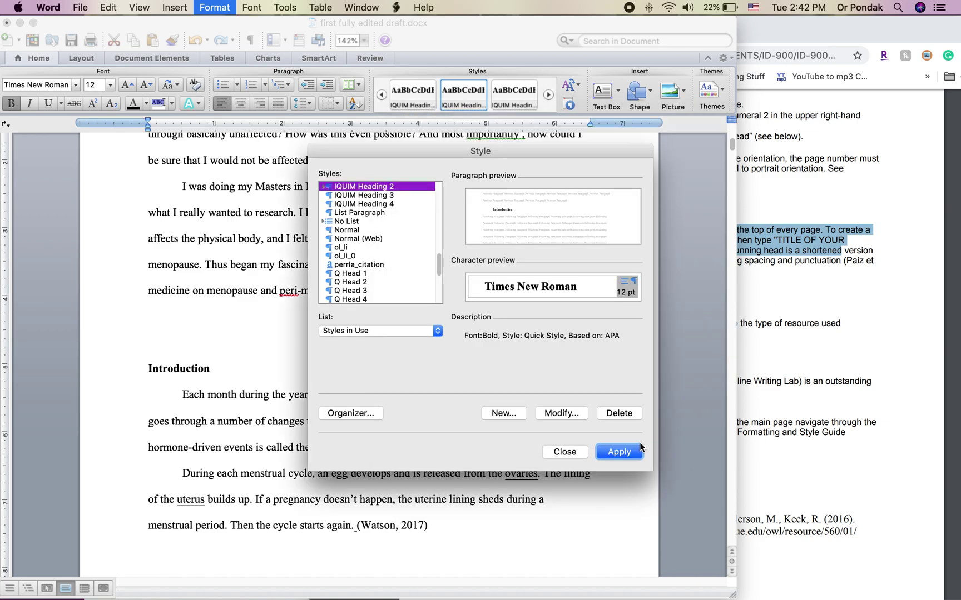
pyautogui.click(613, 451)
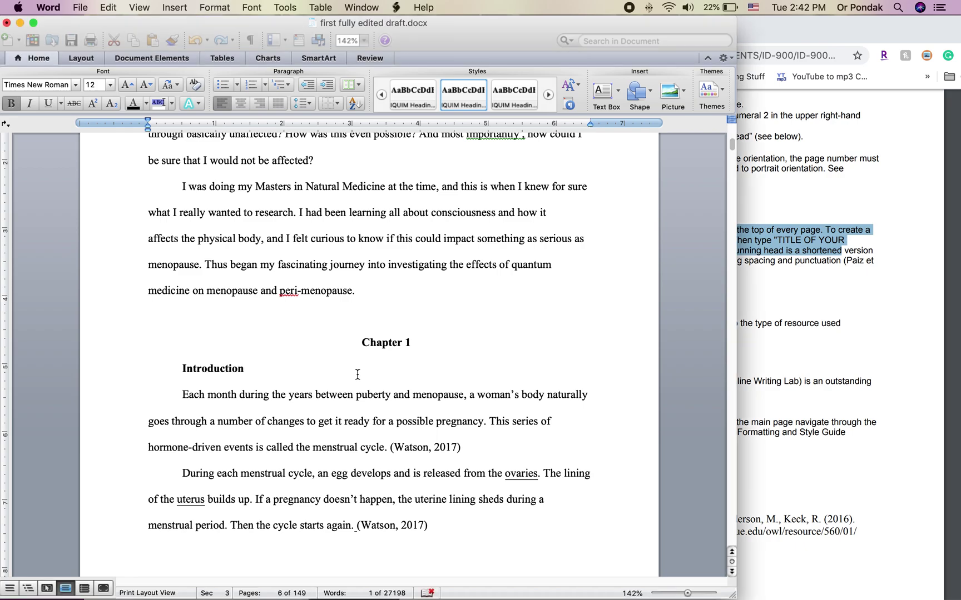
# Move the first-line indent of the "Introduction" heading under "Chapter 1" back to the left margin
pyautogui.click(139, 369)
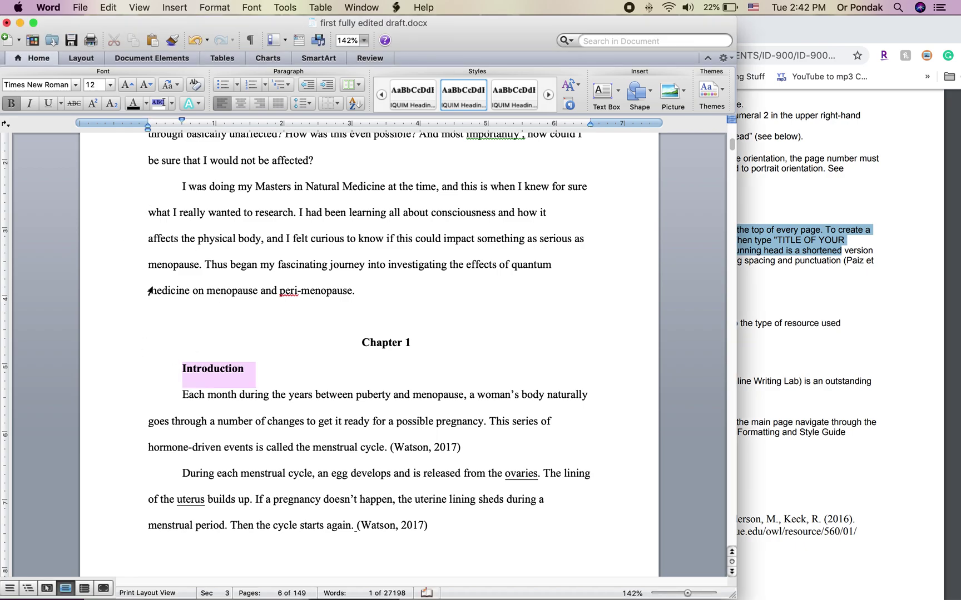
pyautogui.moveTo(184, 123); pyautogui.dragTo(147, 125)
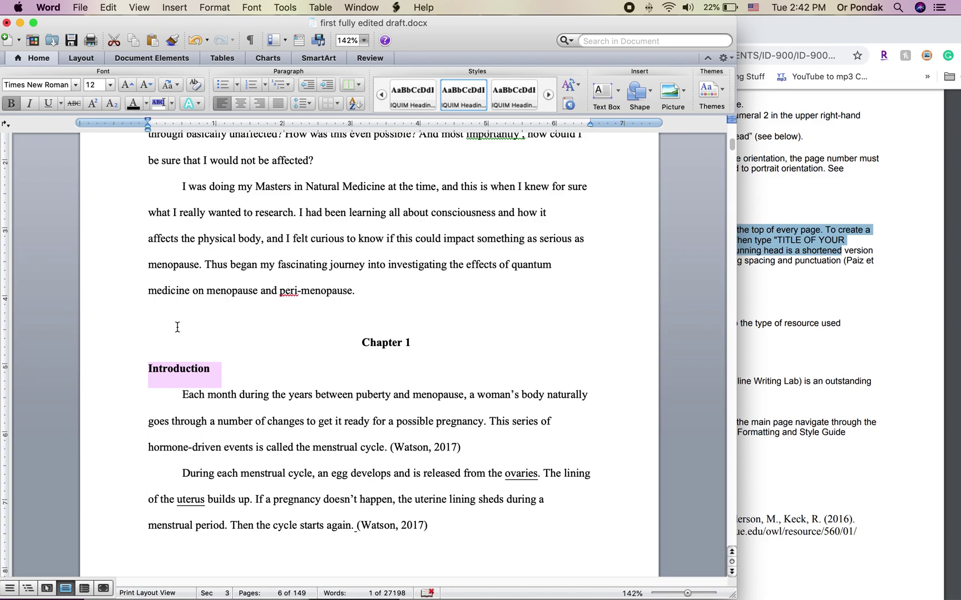
# Review the heading alignment and figures from the Chapter 1 introduction to the Phases of Perimenopause image
pyautogui.scroll(-15, 178, 327)
pyautogui.scroll(-20, 178, 327)
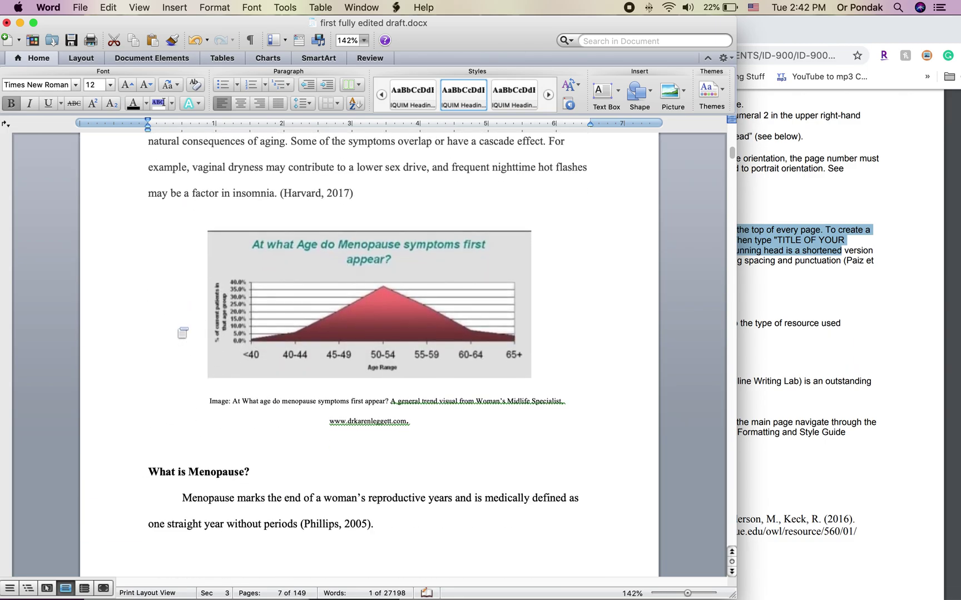
pyautogui.scroll(-6, 177, 327)
pyautogui.scroll(-20, 111, 257)
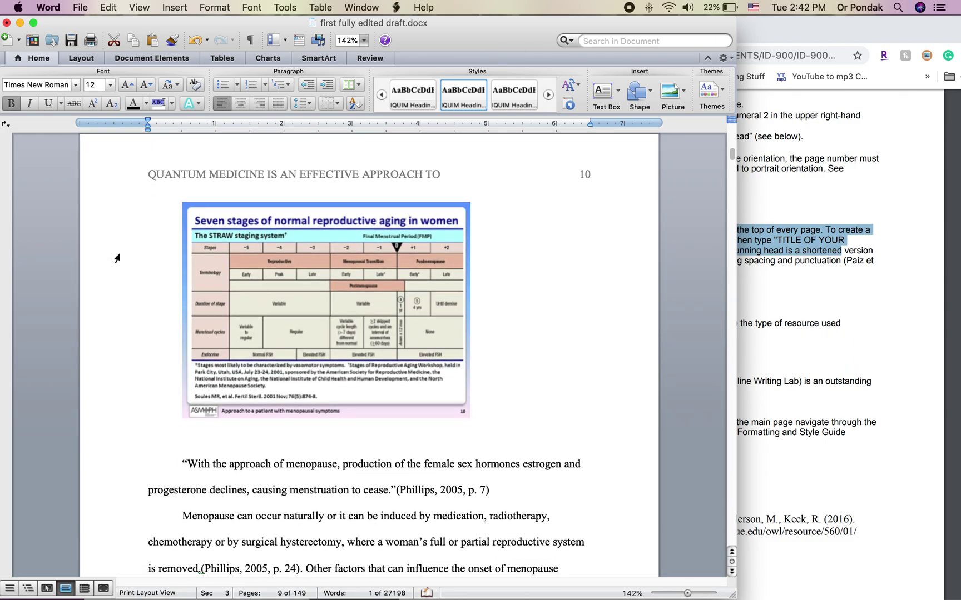
pyautogui.scroll(-1, 117, 259)
pyautogui.click(118, 337)
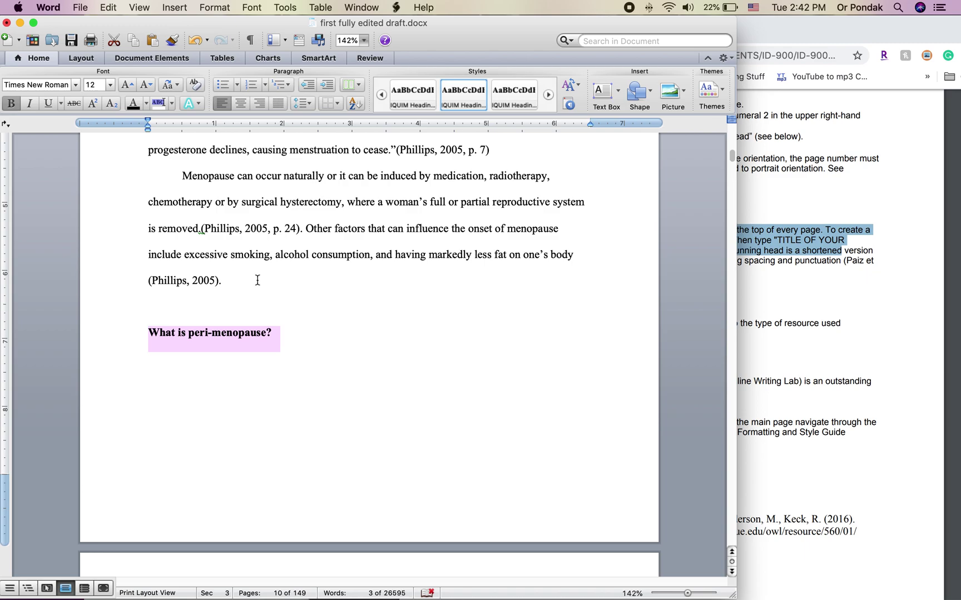
pyautogui.scroll(-15, 258, 280)
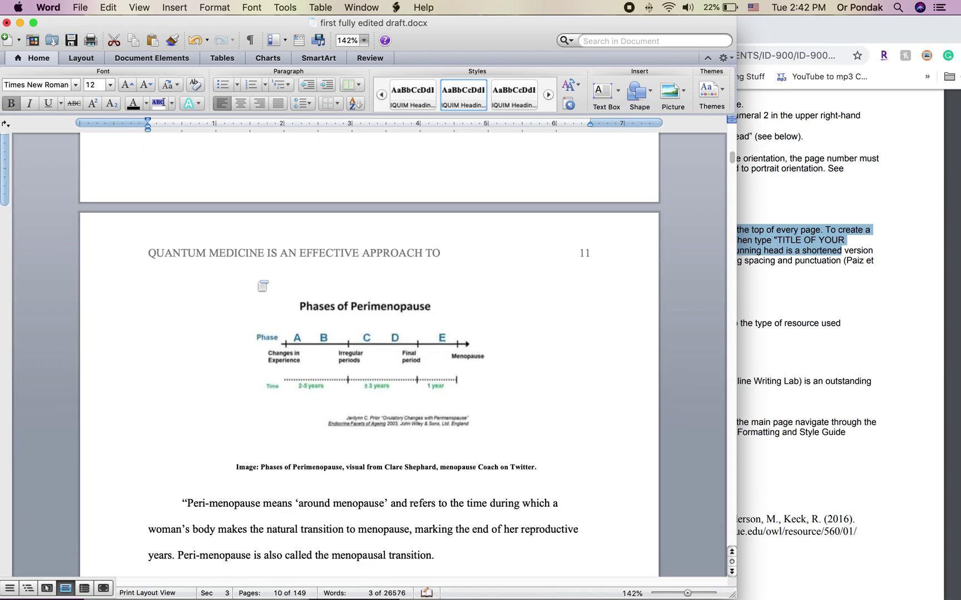
pyautogui.scroll(20, 258, 280)
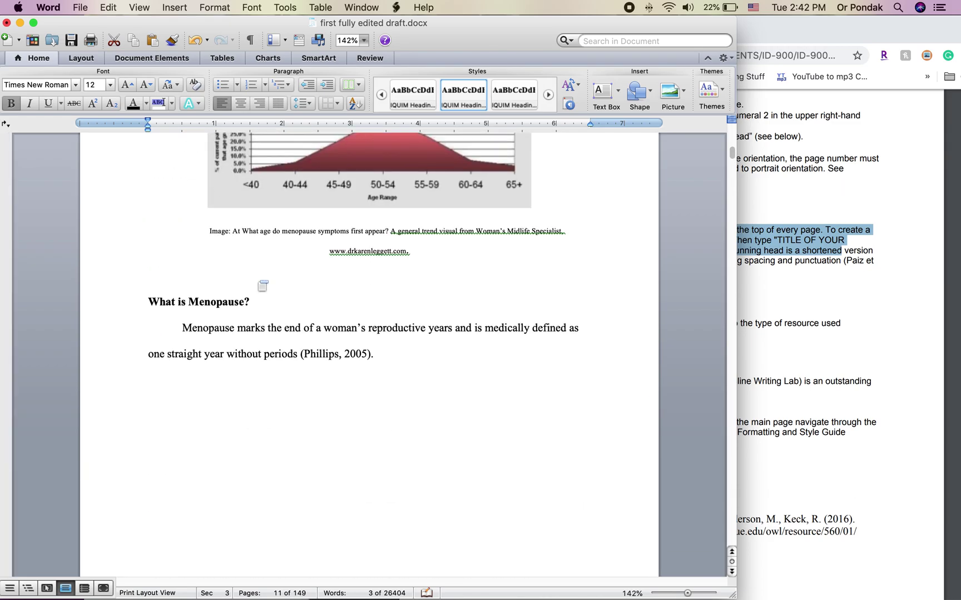
pyautogui.scroll(20, 257, 281)
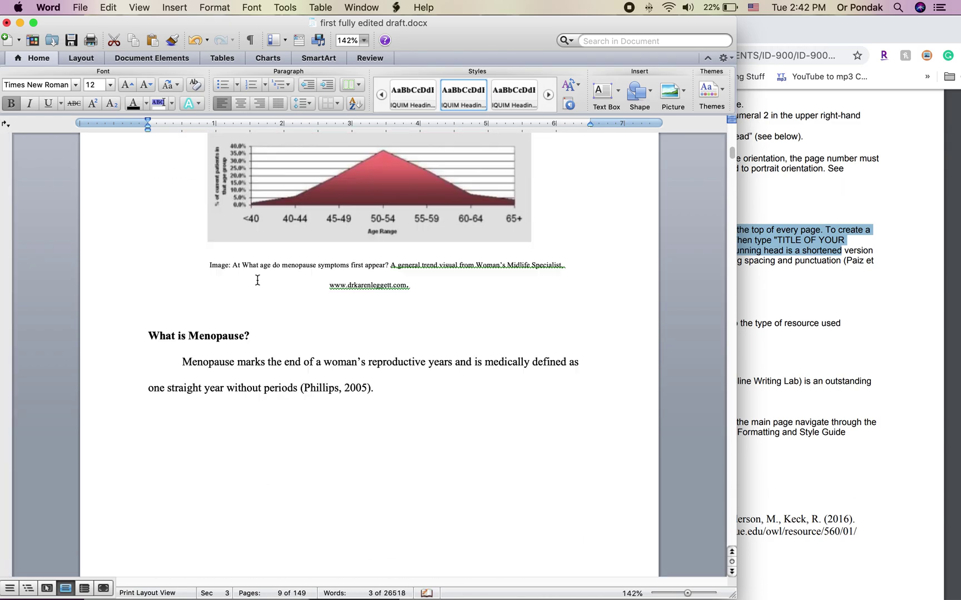
pyautogui.scroll(20, 257, 280)
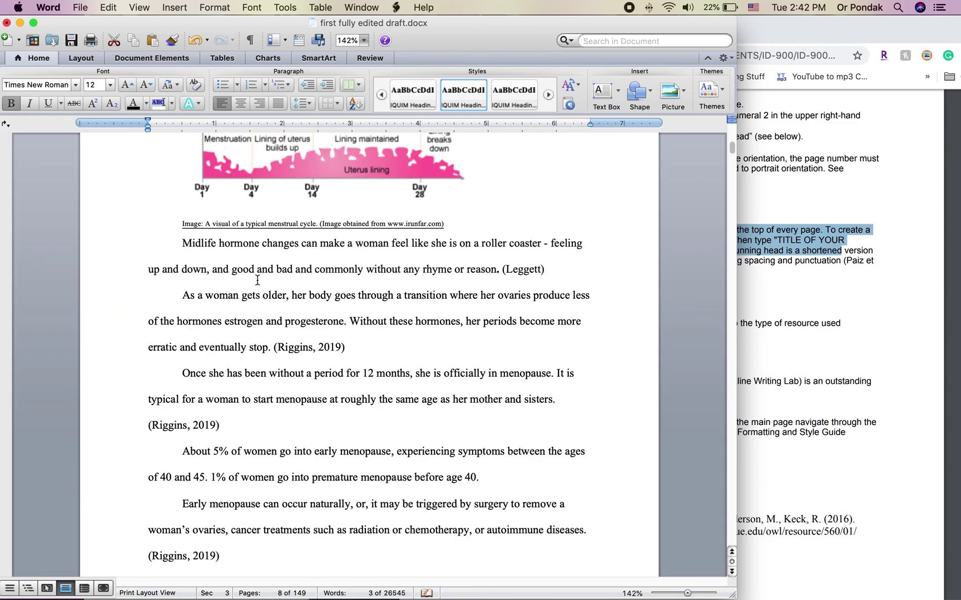
# Add the lines "TABLE OF FIGURES" and "TABLE OF GRAPHS" below the "Table of Contents" heading on page 4
pyautogui.scroll(10, 257, 280)
pyautogui.scroll(-10, 257, 280)
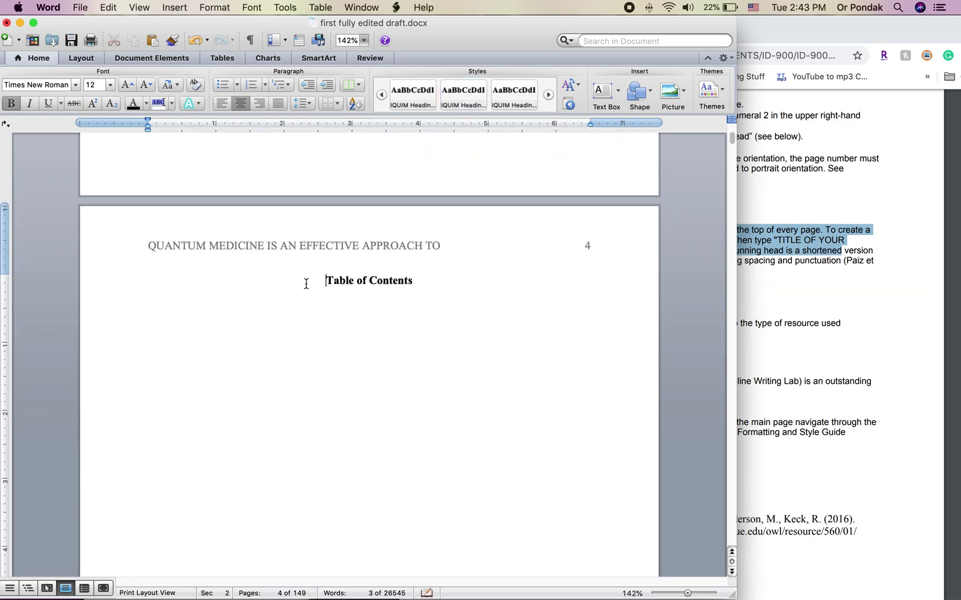
pyautogui.click(344, 371)
pyautogui.write('TABLE OF FIGURES')
pyautogui.press('Return')
pyautogui.write('TABLE OF GRAPHS')
pyautogui.moveTo(317, 338); pyautogui.dragTo(278, 367)
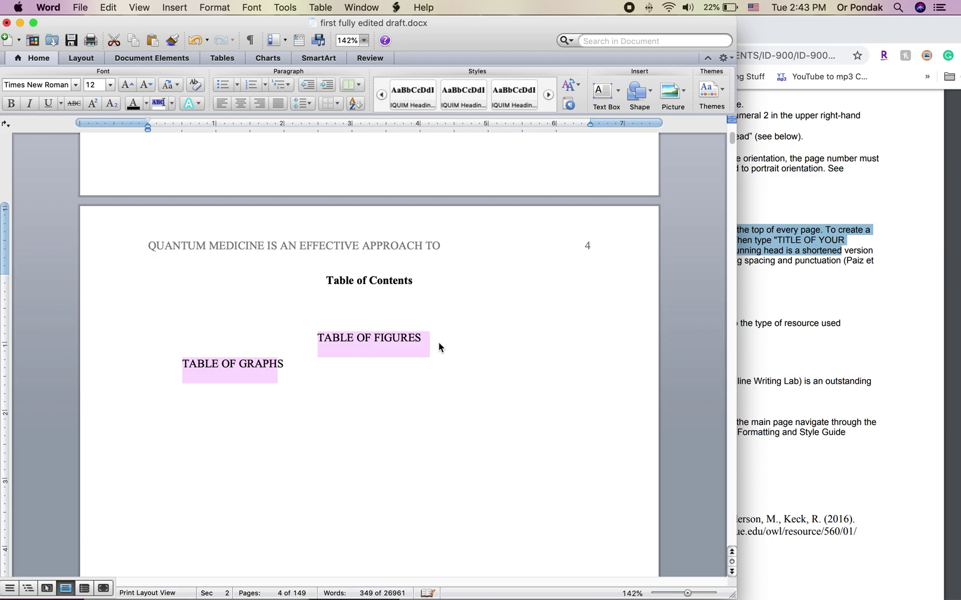
pyautogui.click(404, 334)
pyautogui.moveTo(305, 336); pyautogui.dragTo(471, 351)
pyautogui.click(470, 350)
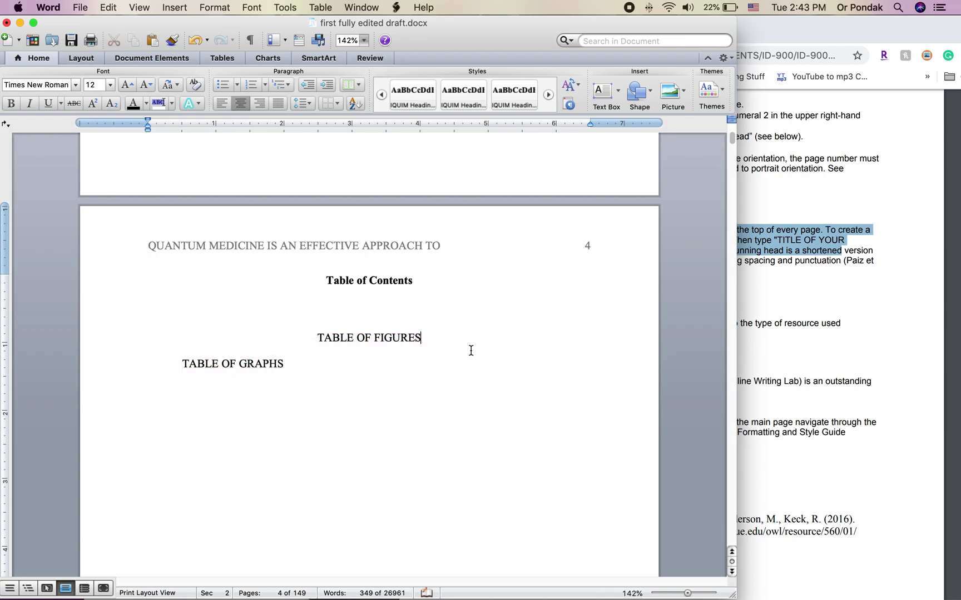
# Replace "Image" with "Figure 1" in the caption of the typical menstrual cycle picture on page 7
pyautogui.scroll(-15, 467, 344)
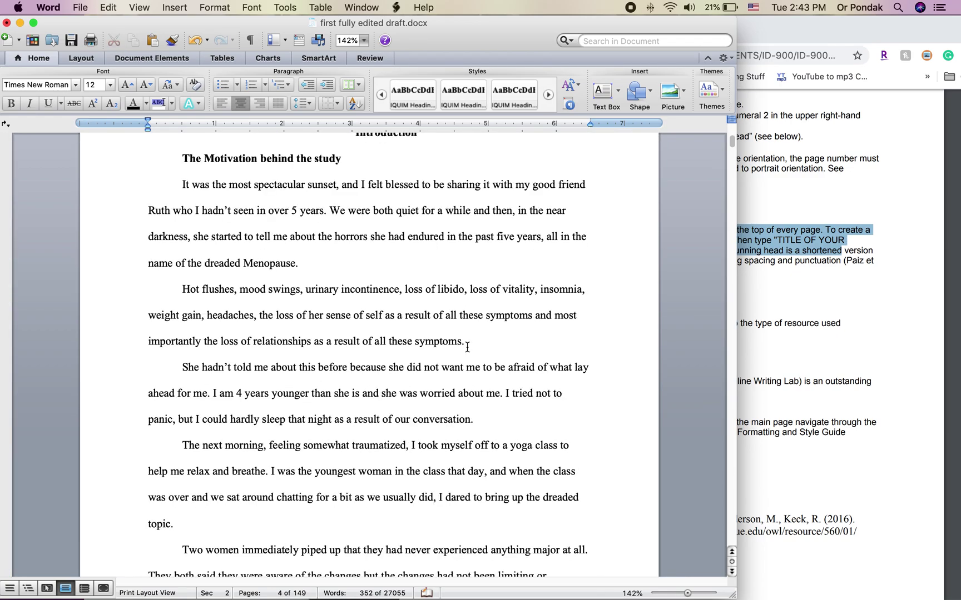
pyautogui.scroll(-15, 467, 347)
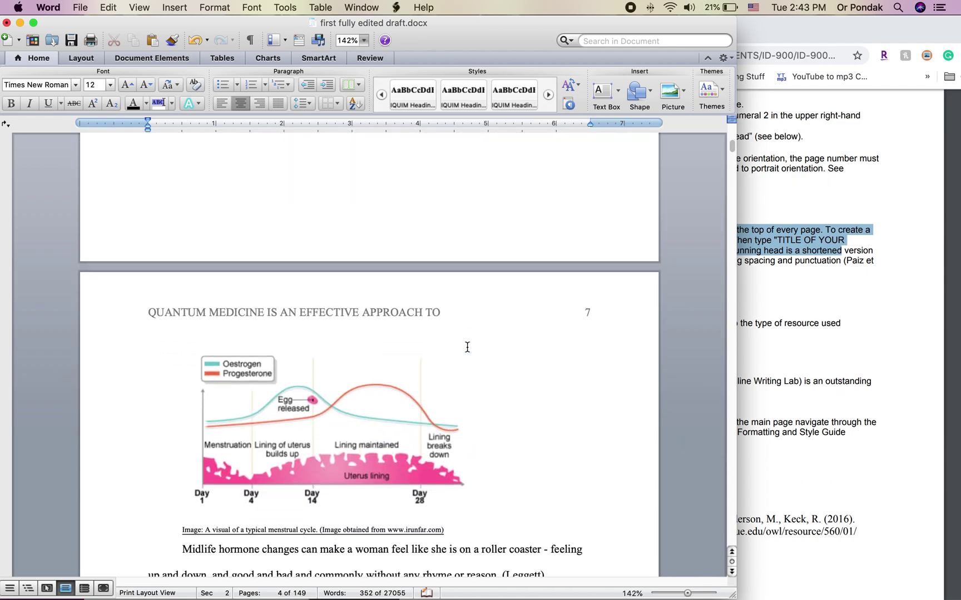
pyautogui.scroll(-2, 467, 348)
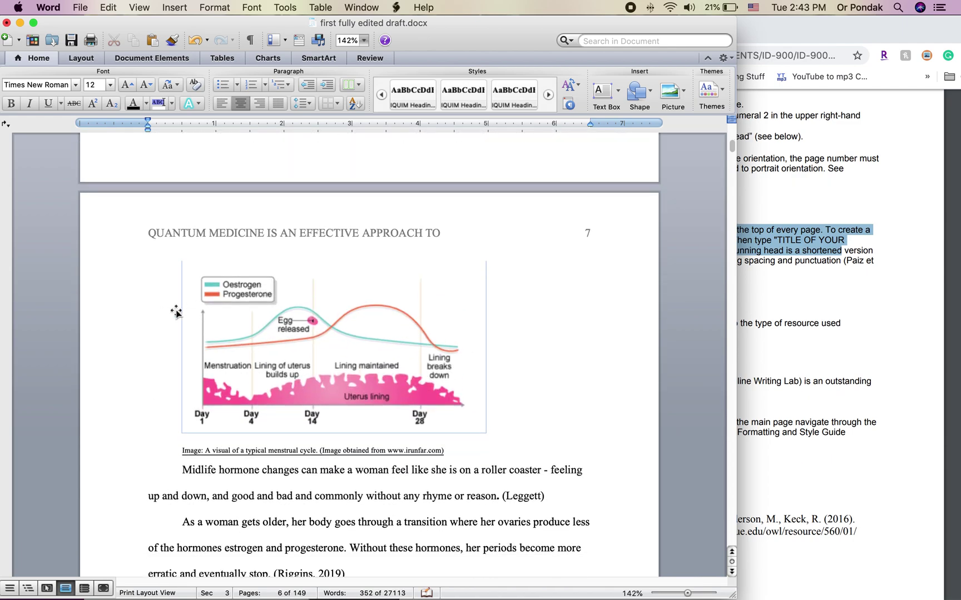
pyautogui.doubleClick(187, 454)
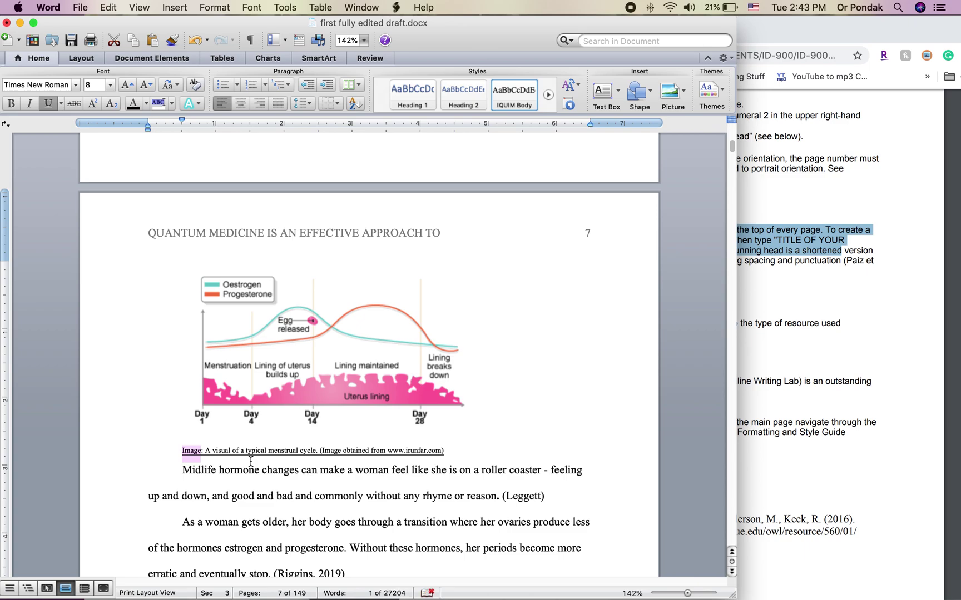
pyautogui.write('Figure 1:')
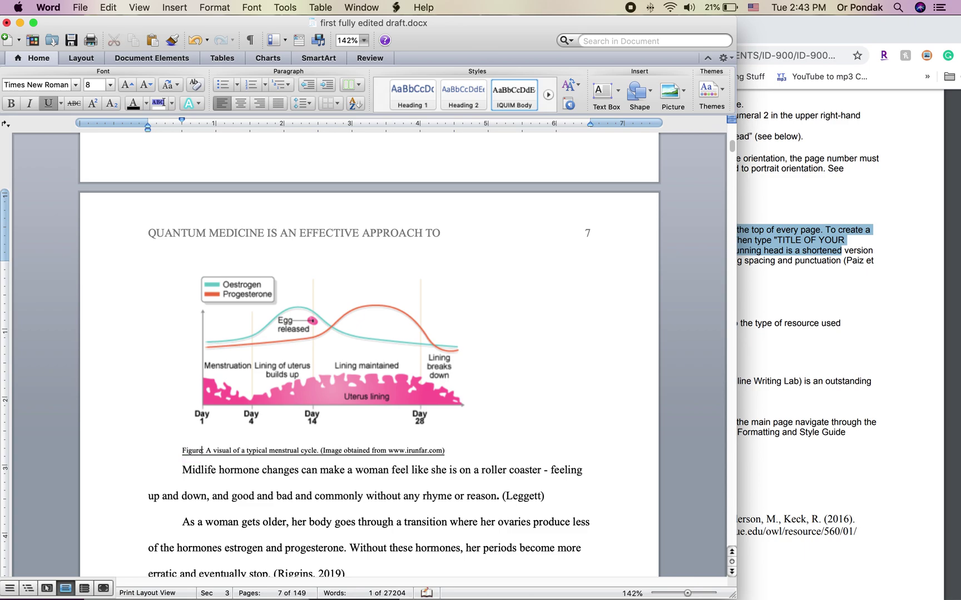
pyautogui.press('BackSpace')
pyautogui.press('BackSpace')
pyautogui.write('1')
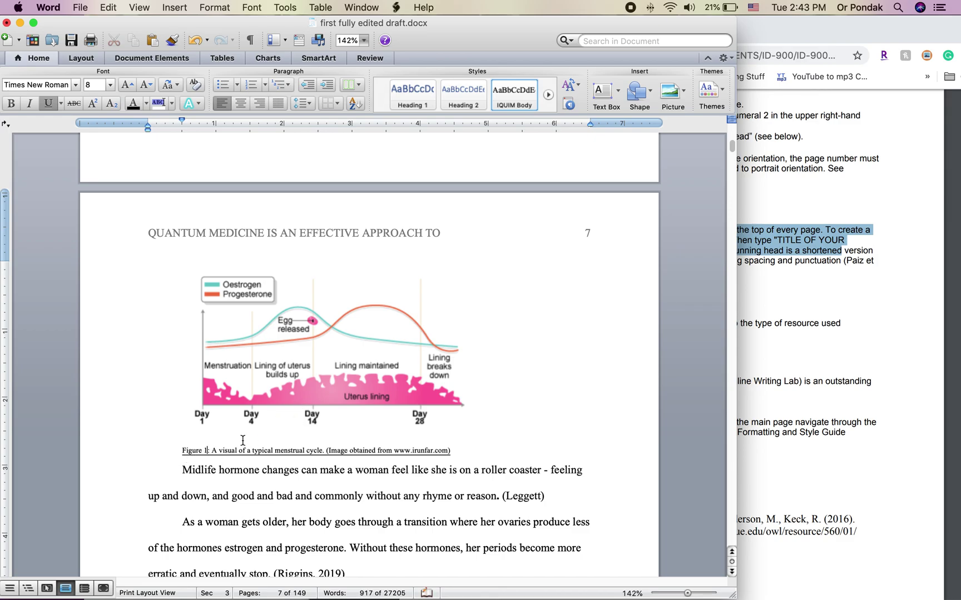
pyautogui.scroll(-20, 242, 440)
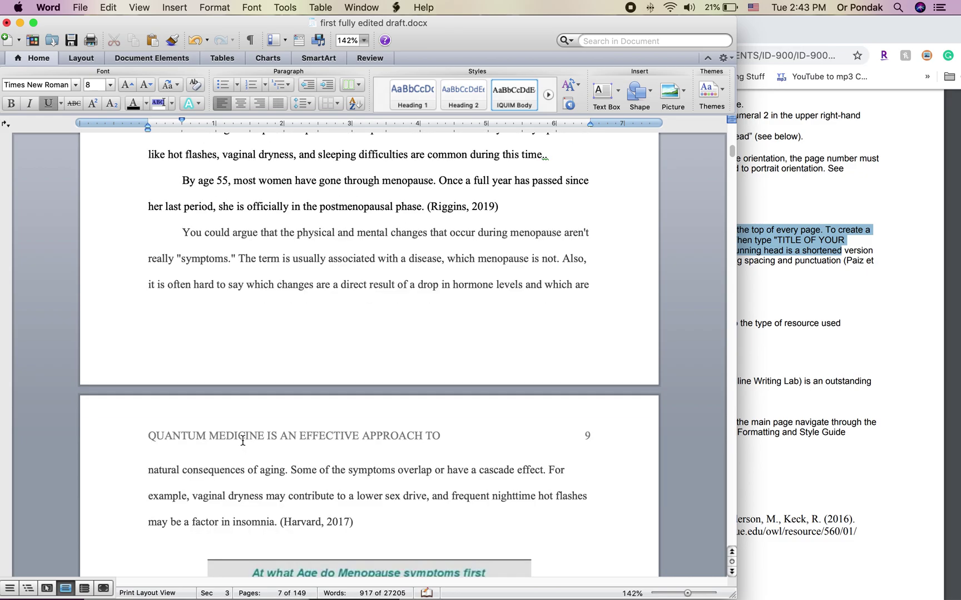
# Label the caption under the "At what Age do Menopause symptoms first appear?" chart on page 9 as "Figure 2"
pyautogui.scroll(-8, 242, 441)
pyautogui.doubleClick(217, 401)
pyautogui.write('Figure 2')
# Add the caption label "Figure 3:" to the "Seven stages of normal reproductive aging in women" image on page 10
pyautogui.scroll(-15, 242, 440)
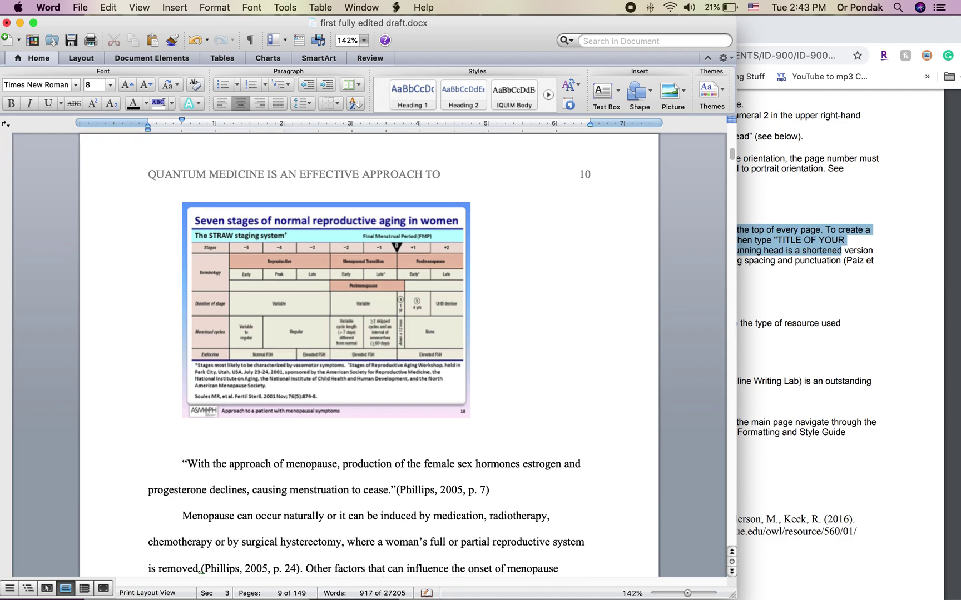
pyautogui.click(247, 434)
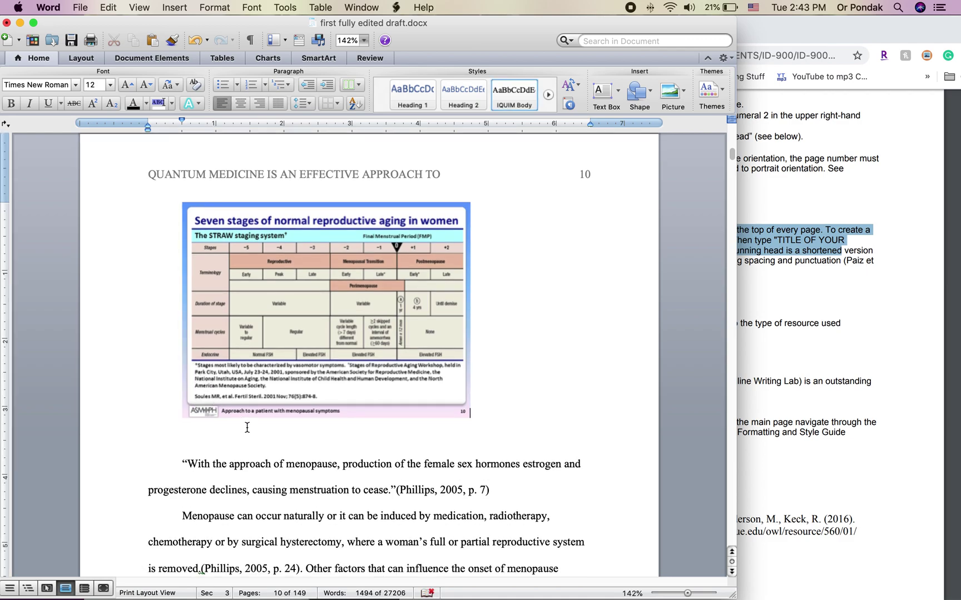
pyautogui.write('Figure 3:')
# Label the caption under the Phases of Perimenopause image on page 11 as "Figure 4"
pyautogui.scroll(-10, 553, 436)
pyautogui.scroll(-12, 553, 436)
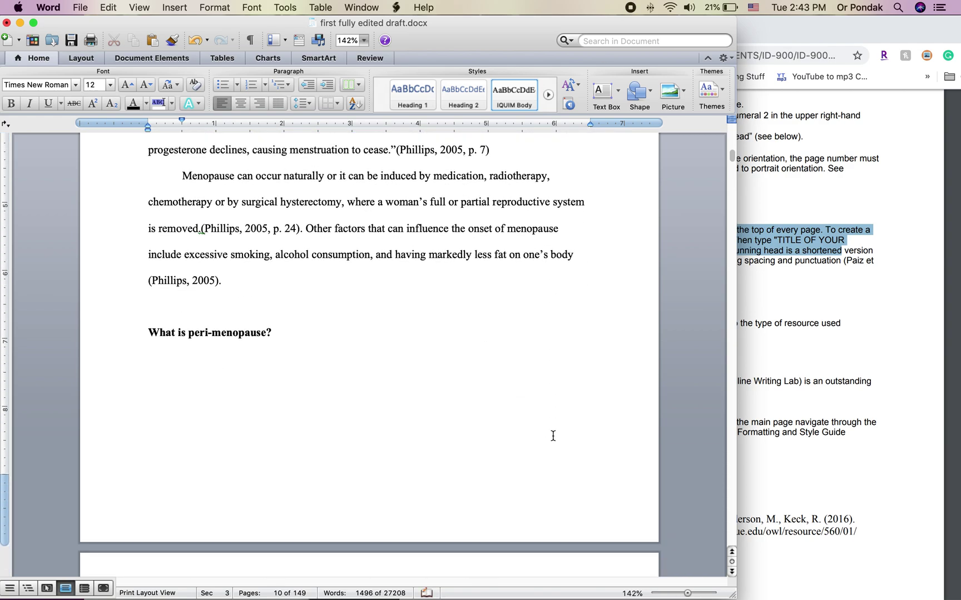
pyautogui.scroll(-1, 553, 437)
pyautogui.doubleClick(243, 399)
pyautogui.write('Figure 4')
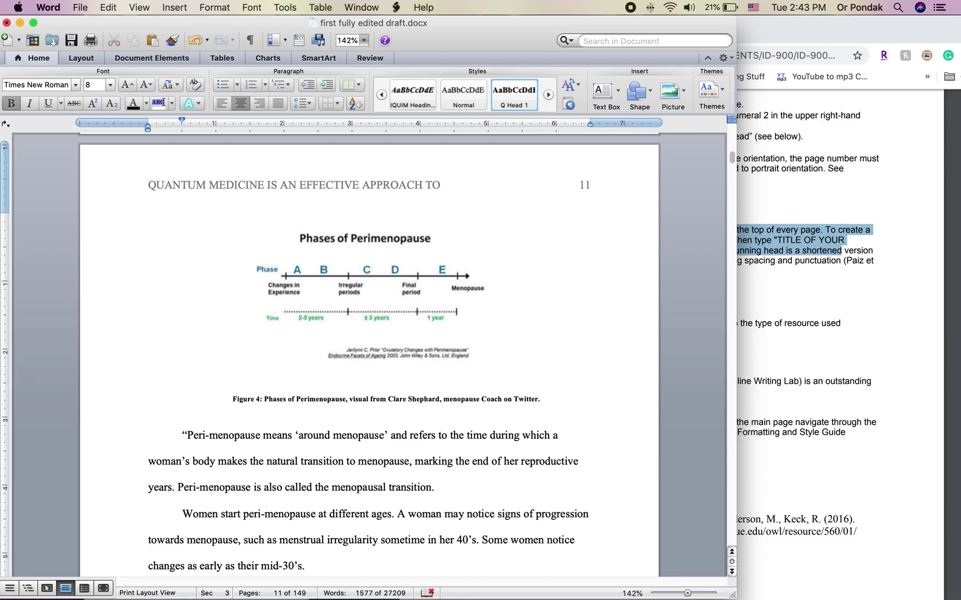
# Start a new paragraph style and name it "IQUIM Figure"
pyautogui.scroll(20, 369, 356)
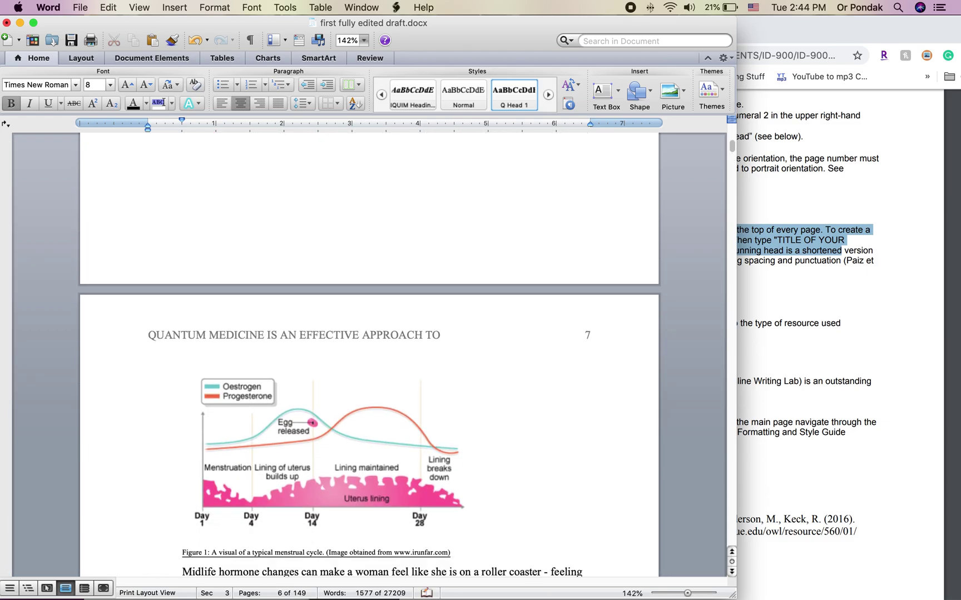
pyautogui.scroll(-2, 369, 356)
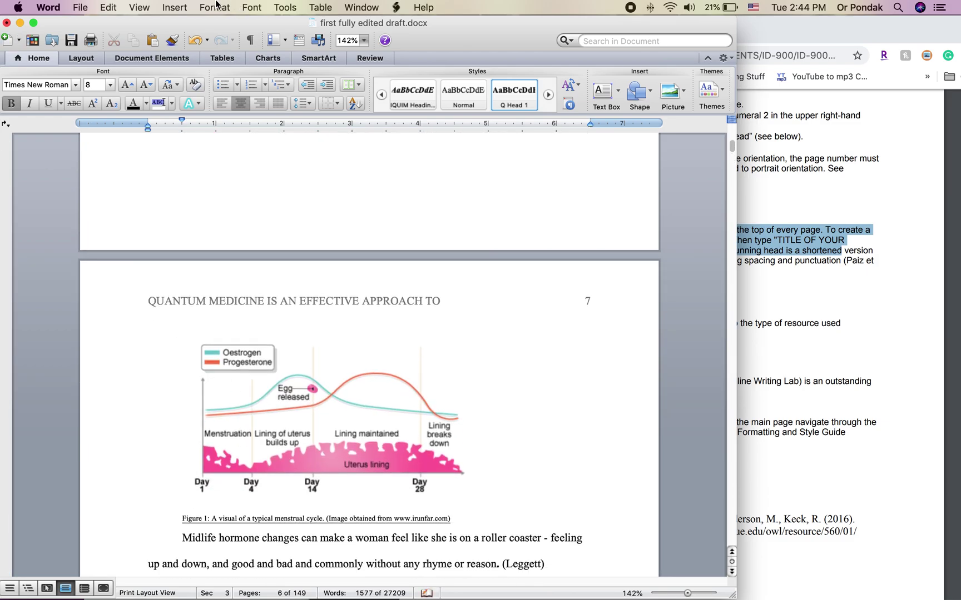
pyautogui.click(215, 5)
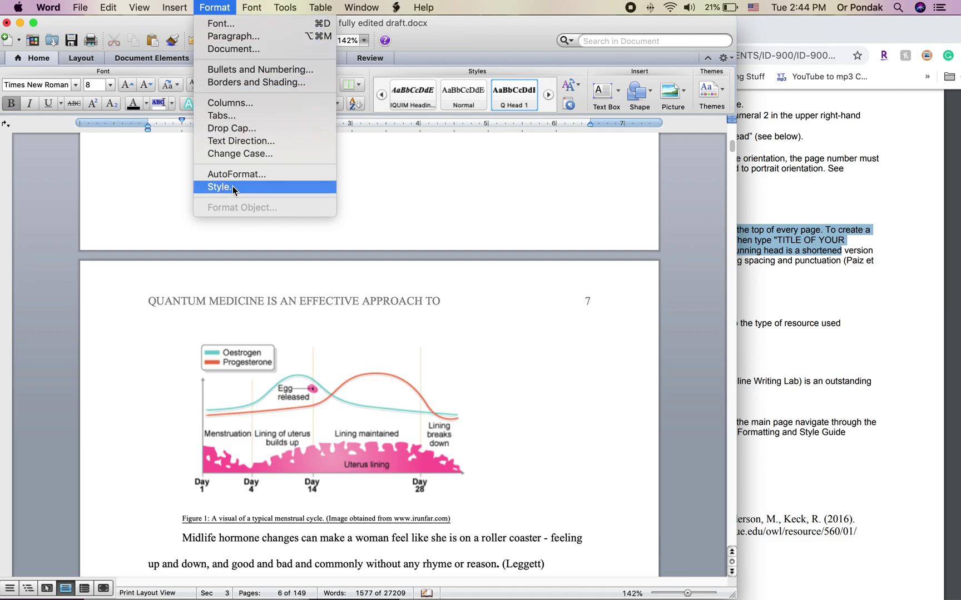
pyautogui.click(258, 187)
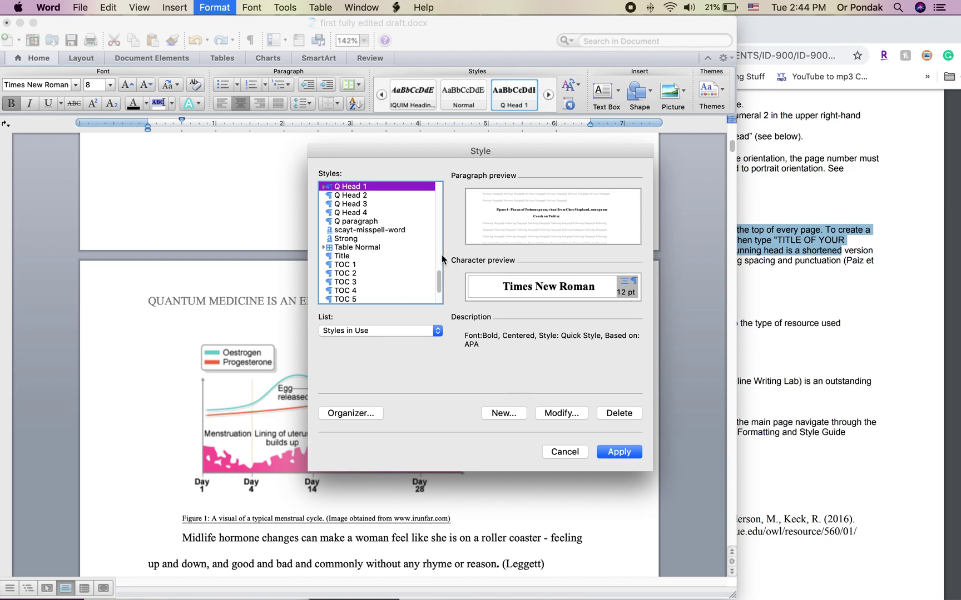
pyautogui.scroll(-3, 376, 250)
pyautogui.scroll(8, 375, 250)
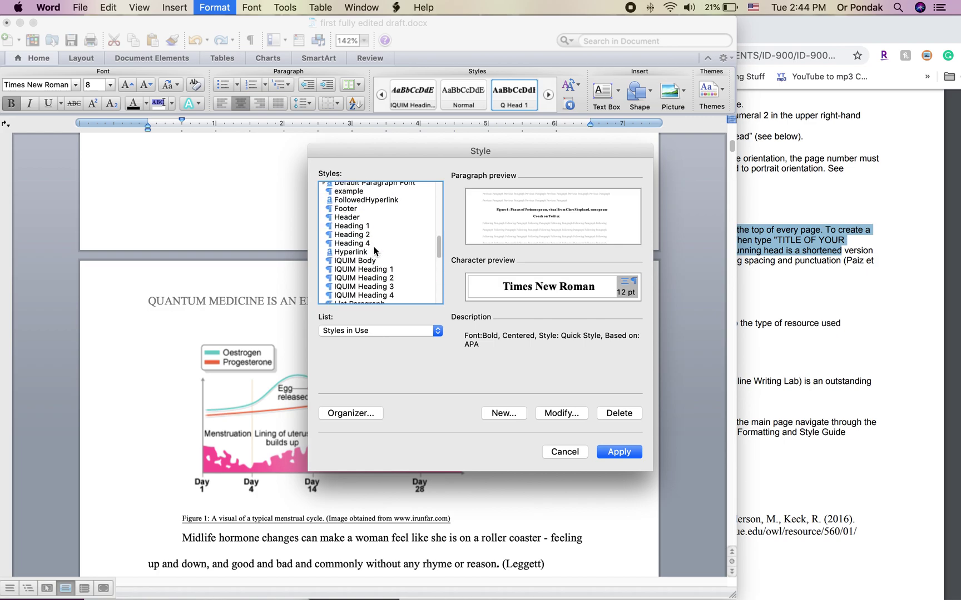
pyautogui.scroll(-2, 391, 230)
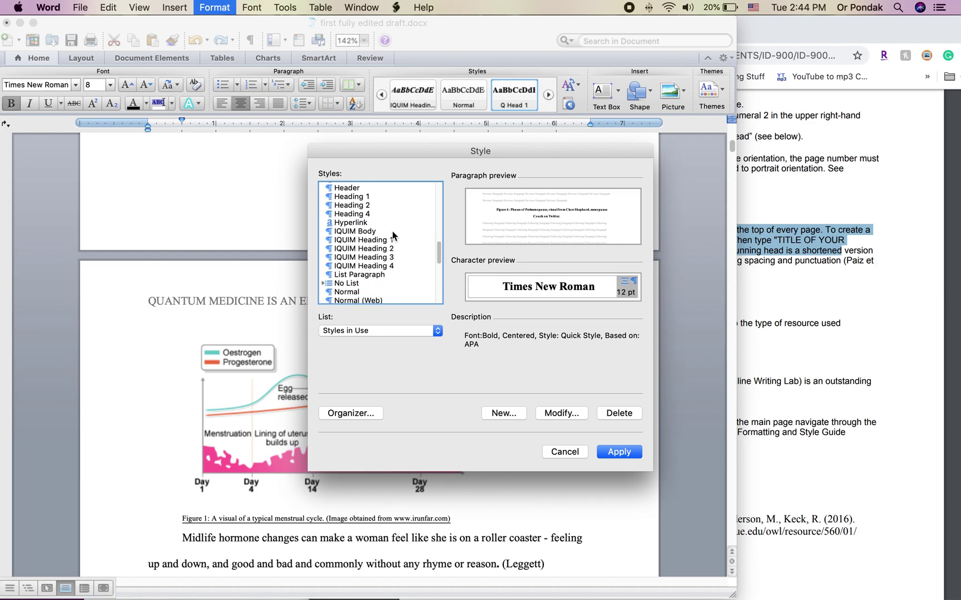
pyautogui.scroll(7, 392, 230)
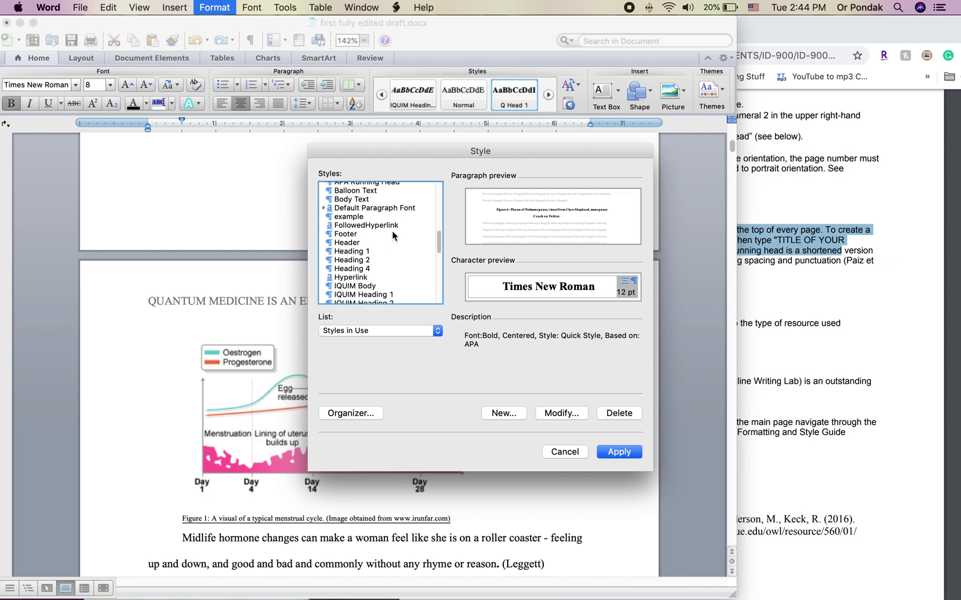
pyautogui.scroll(5, 392, 234)
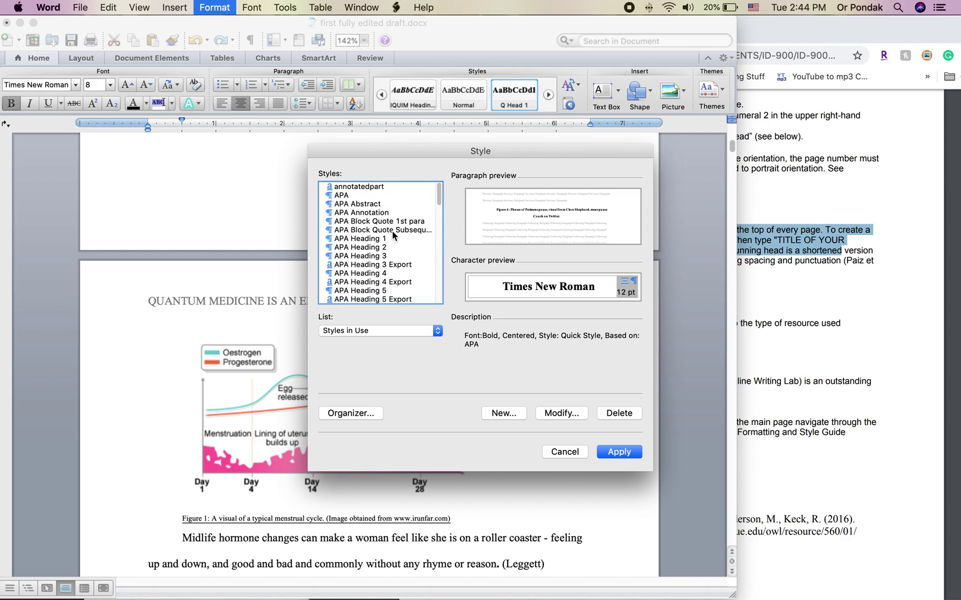
pyautogui.click(502, 413)
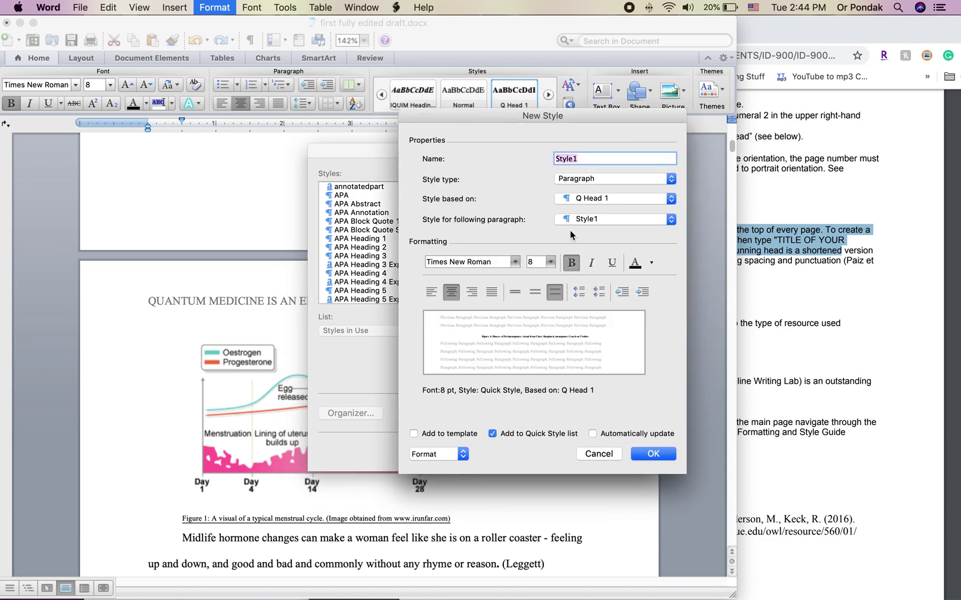
pyautogui.write('IQUIM Figure')
# Switch to Chrome and check the dissertation formatting guidelines for figure caption requirements, then return to the new style in Word
pyautogui.click(581, 198)
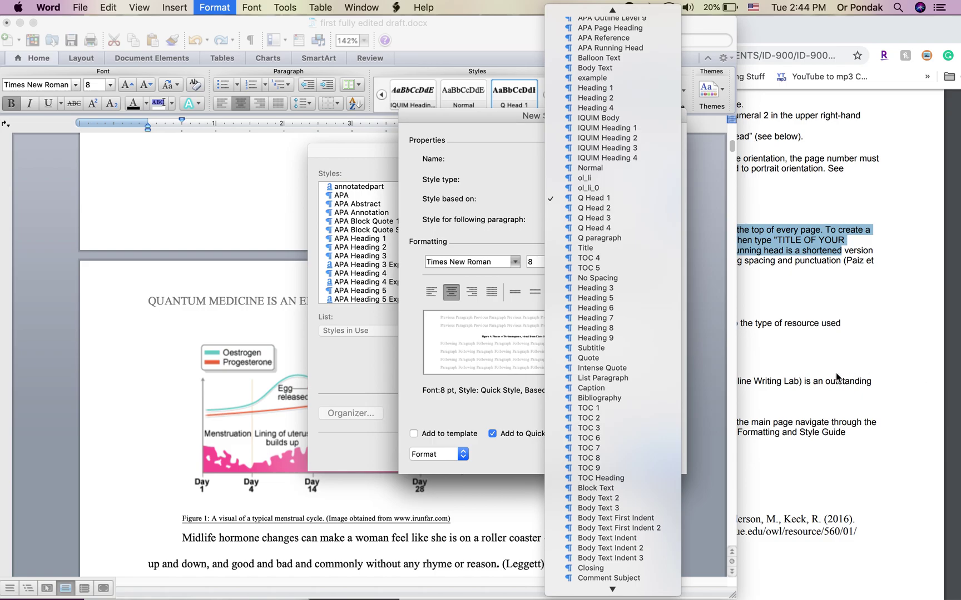
pyautogui.click(773, 387)
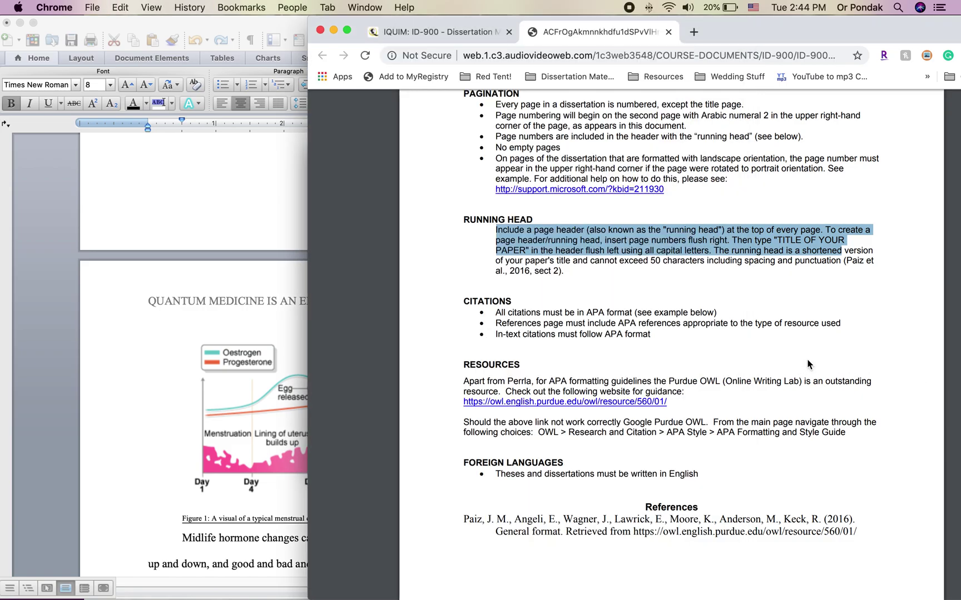
pyautogui.scroll(-2, 751, 334)
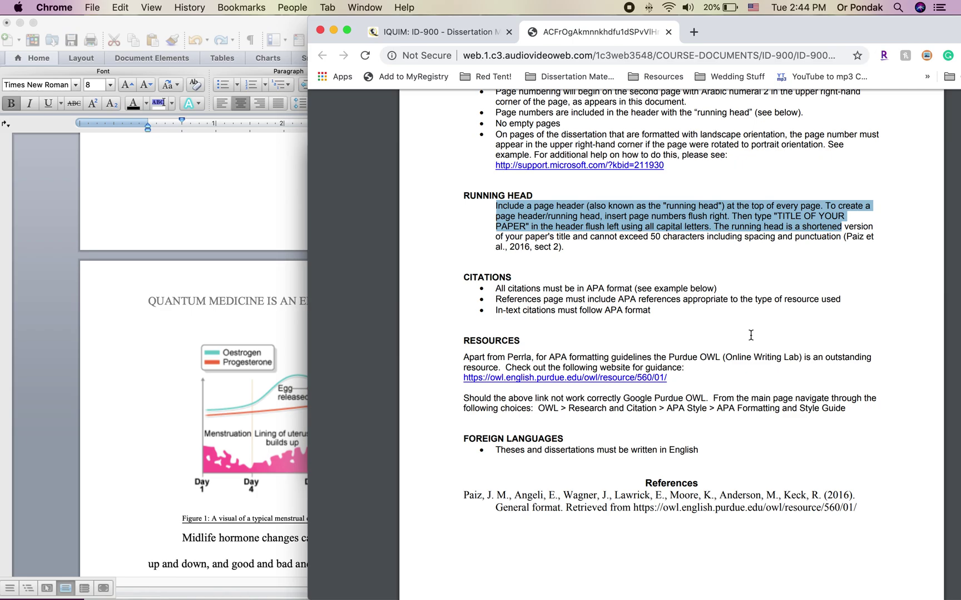
pyautogui.scroll(10, 750, 335)
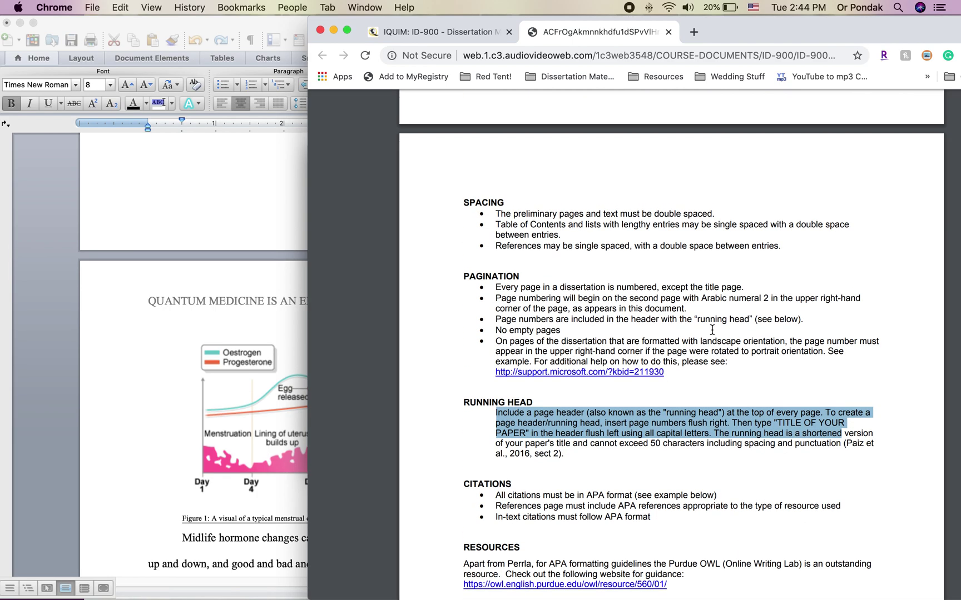
pyautogui.click(253, 295)
# Set the IQUIM Figure style to 10 pt, not bold and centered, and apply it to the Figure 4 caption
pyautogui.click(538, 263)
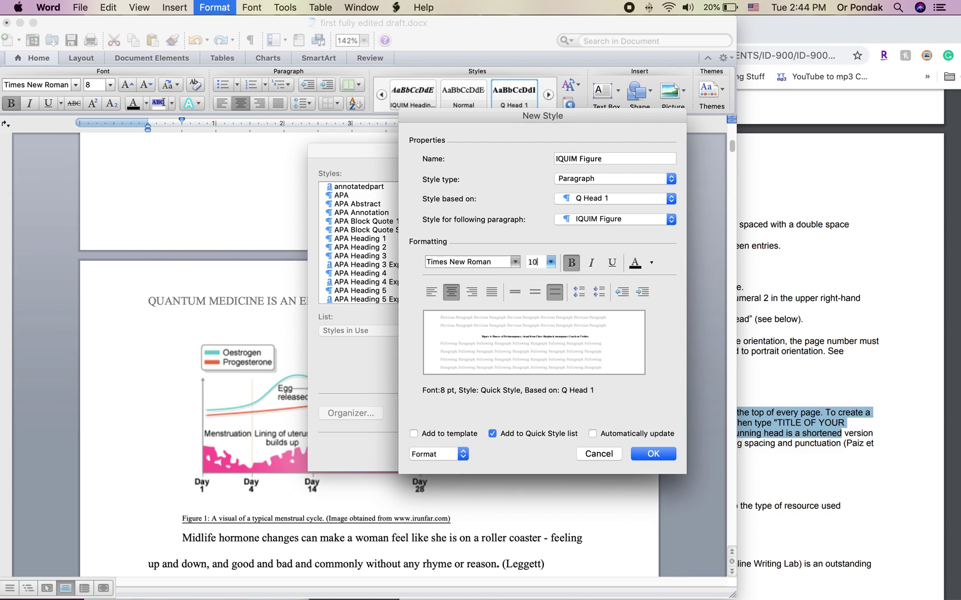
pyautogui.click(573, 265)
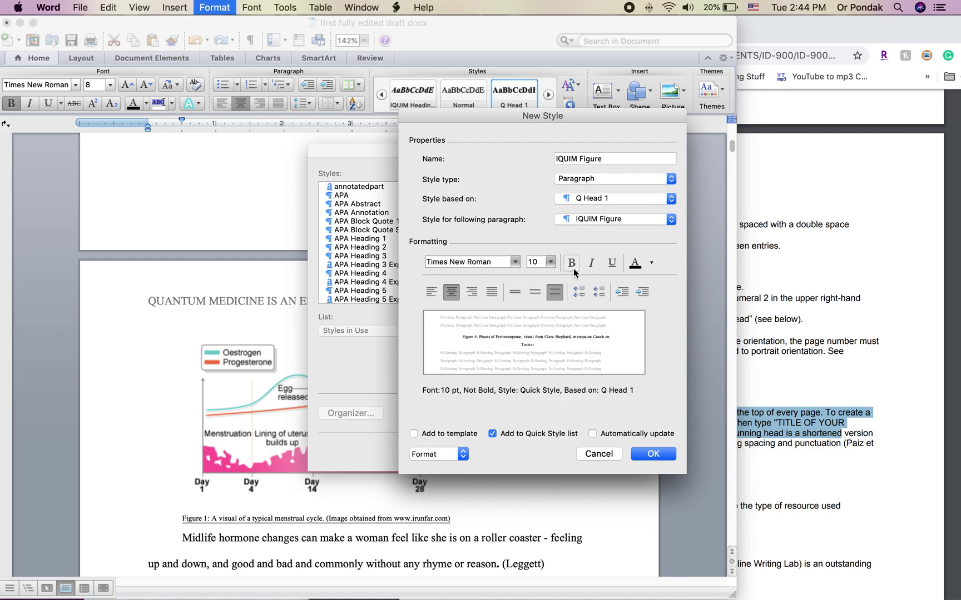
pyautogui.click(433, 292)
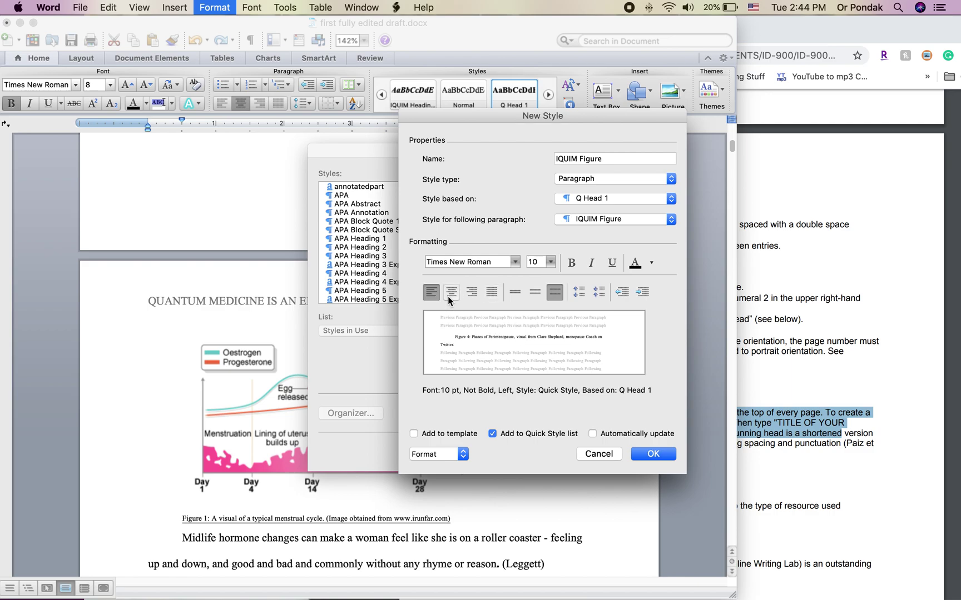
pyautogui.click(451, 293)
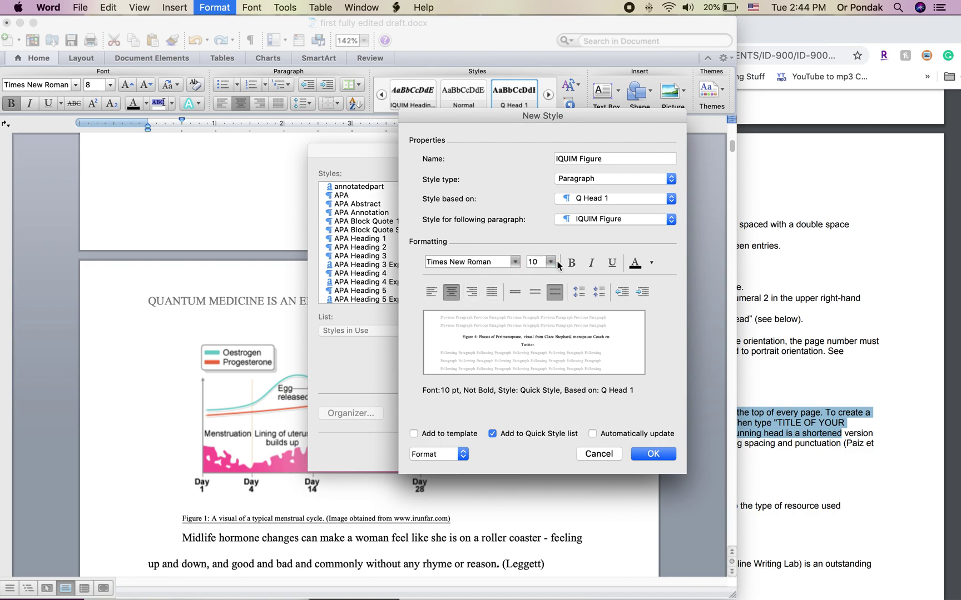
pyautogui.click(659, 458)
pyautogui.click(622, 451)
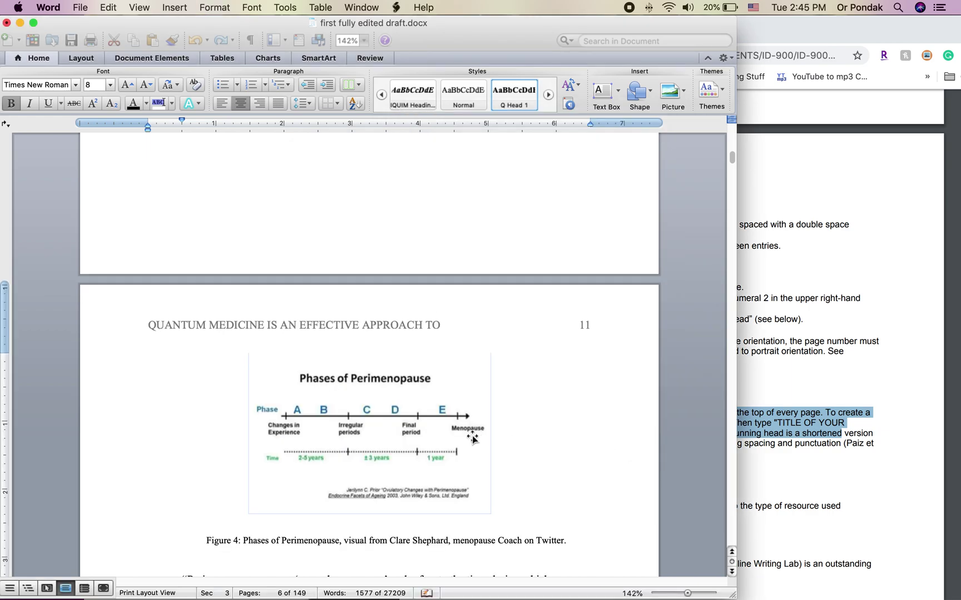
# Apply the IQUIM Figure style to the Figure 1 caption on page 7 and insert a blank line below it
pyautogui.scroll(15, 240, 461)
pyautogui.scroll(15, 241, 463)
pyautogui.scroll(15, 241, 463)
pyautogui.click(158, 419)
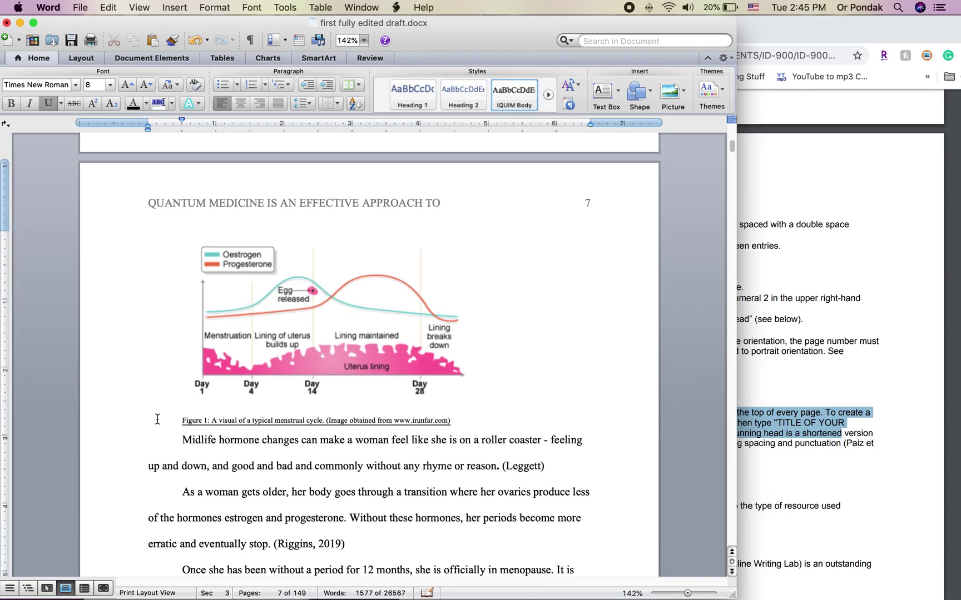
pyautogui.moveTo(161, 421); pyautogui.dragTo(460, 418)
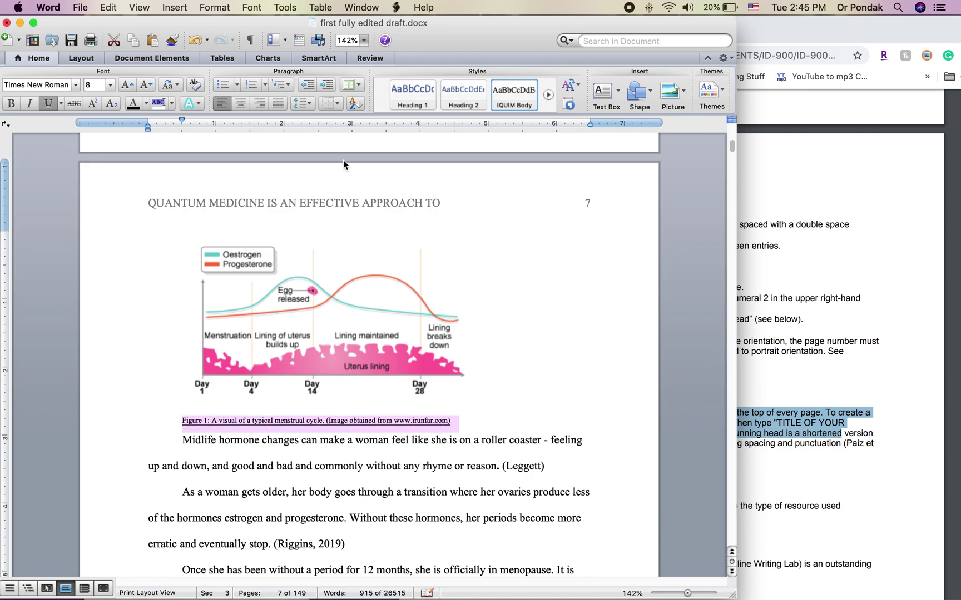
pyautogui.click(465, 117)
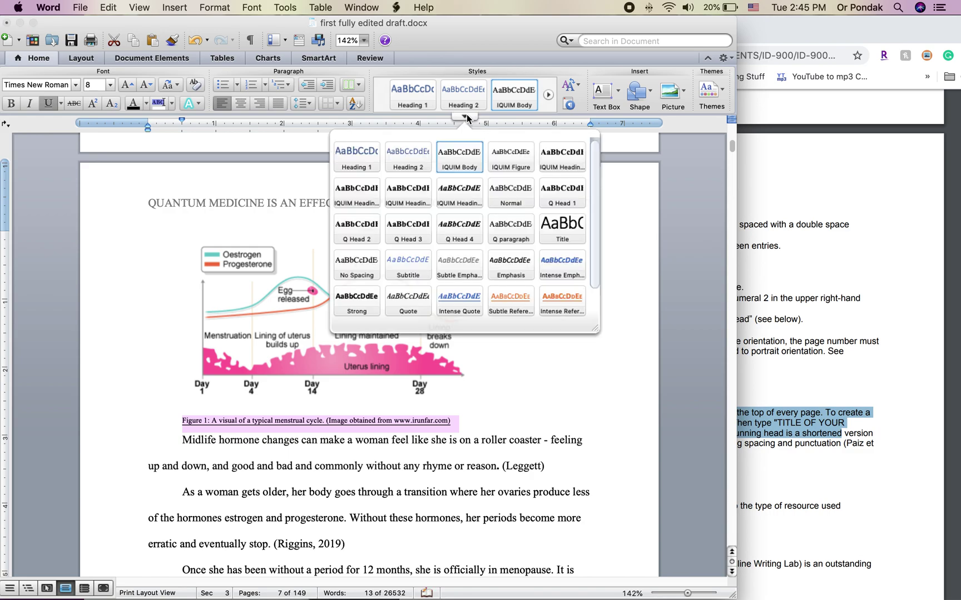
pyautogui.click(526, 162)
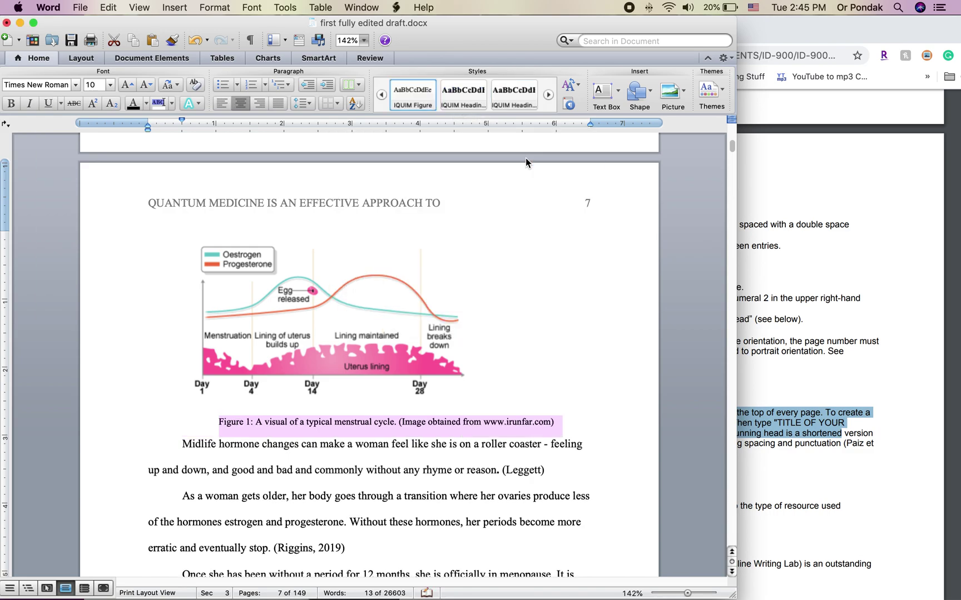
pyautogui.click(566, 425)
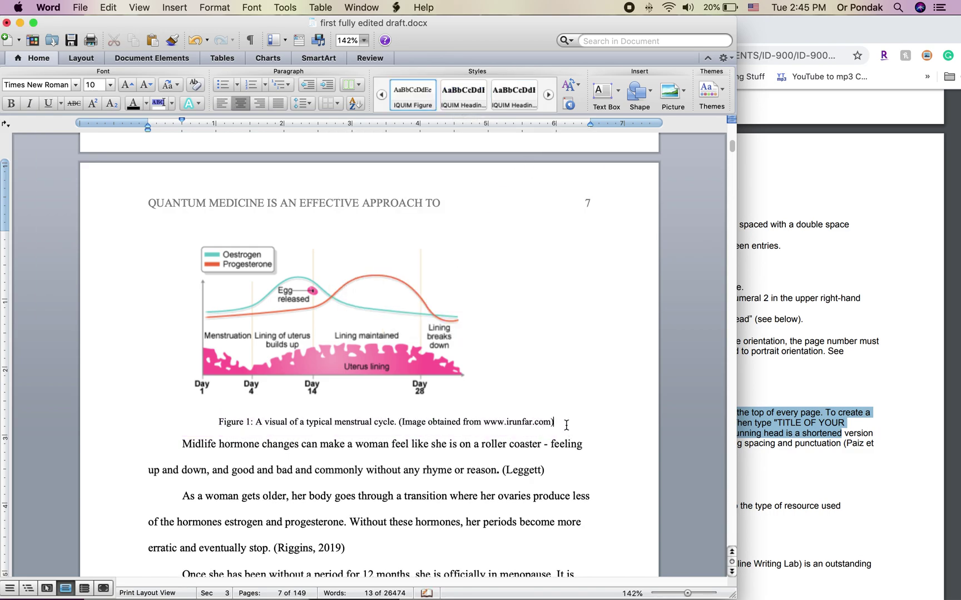
pyautogui.press('Return')
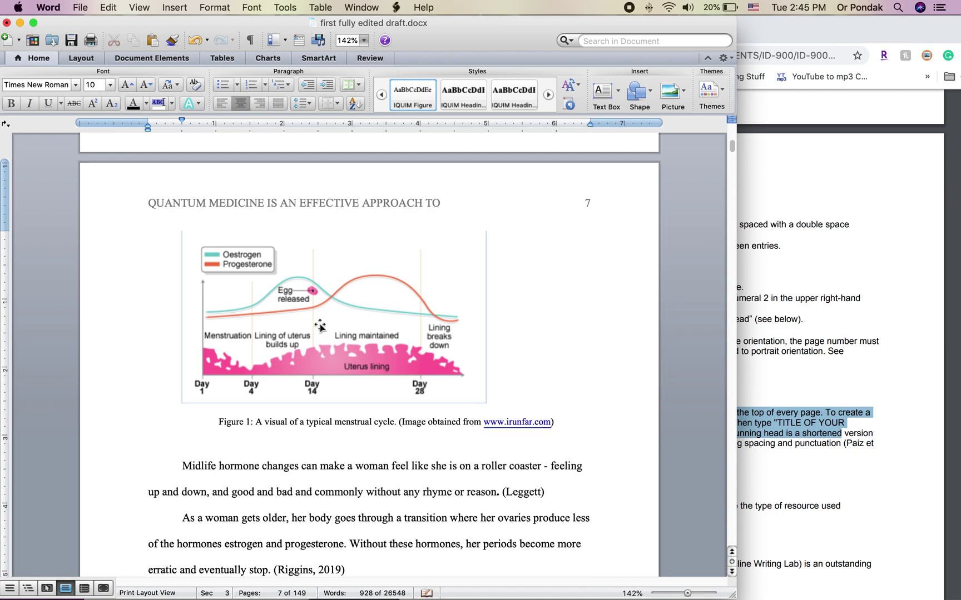
# Center the menstrual cycle picture above the Figure 1 caption on page 7
pyautogui.click(320, 326)
pyautogui.click(291, 317)
pyautogui.moveTo(292, 317); pyautogui.dragTo(432, 318)
pyautogui.click(148, 305)
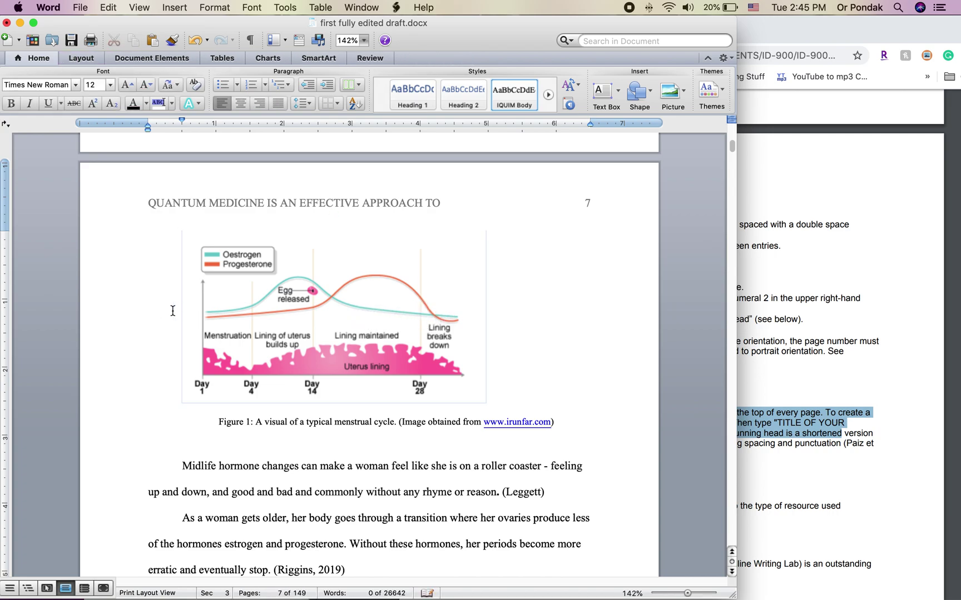
pyautogui.click(240, 103)
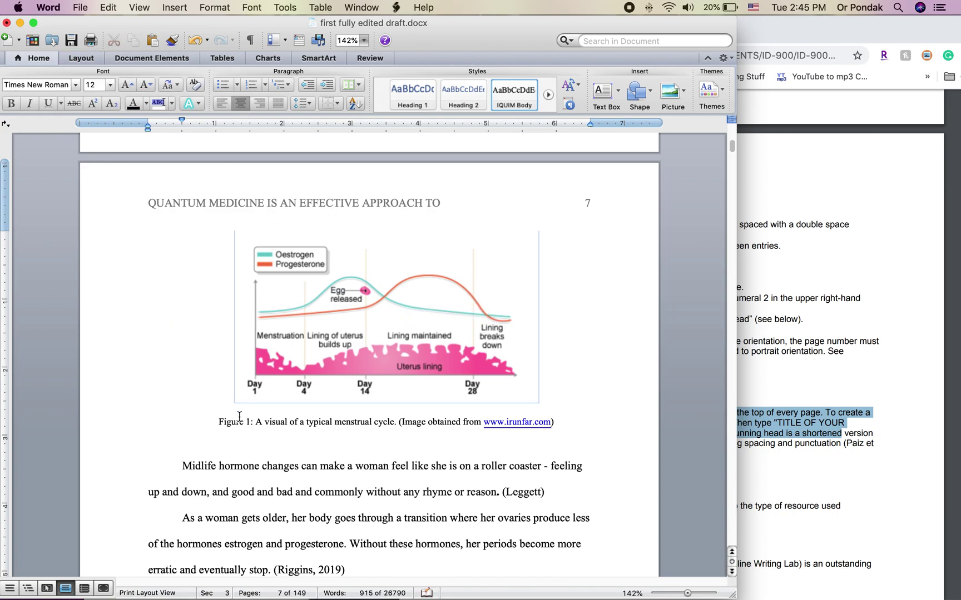
# Apply the IQUIM Figure style to the entire two-line Figure 2 caption on page 9
pyautogui.scroll(-3, 308, 383)
pyautogui.scroll(-15, 307, 383)
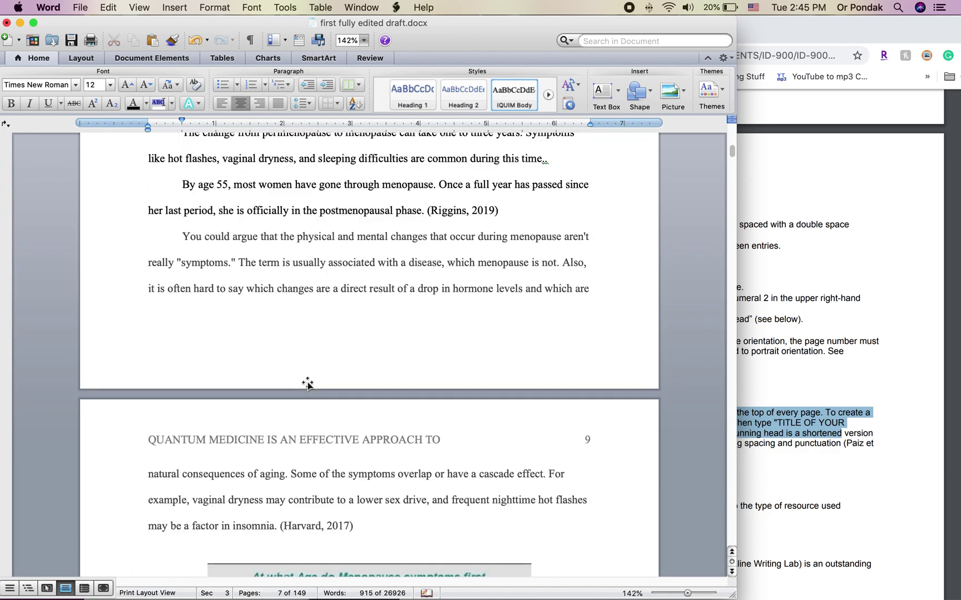
pyautogui.scroll(-13, 307, 383)
pyautogui.click(169, 448)
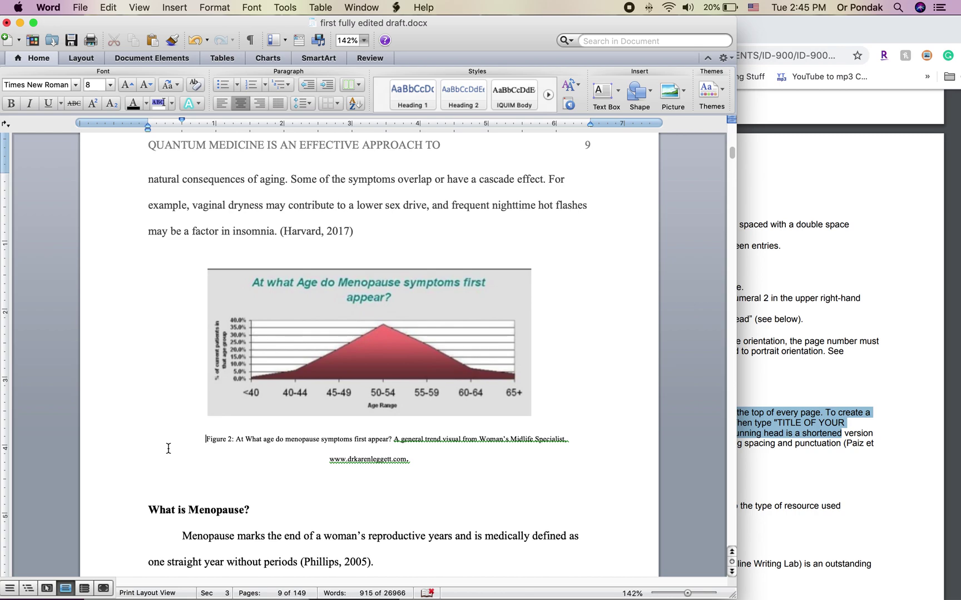
pyautogui.tripleClick(168, 448)
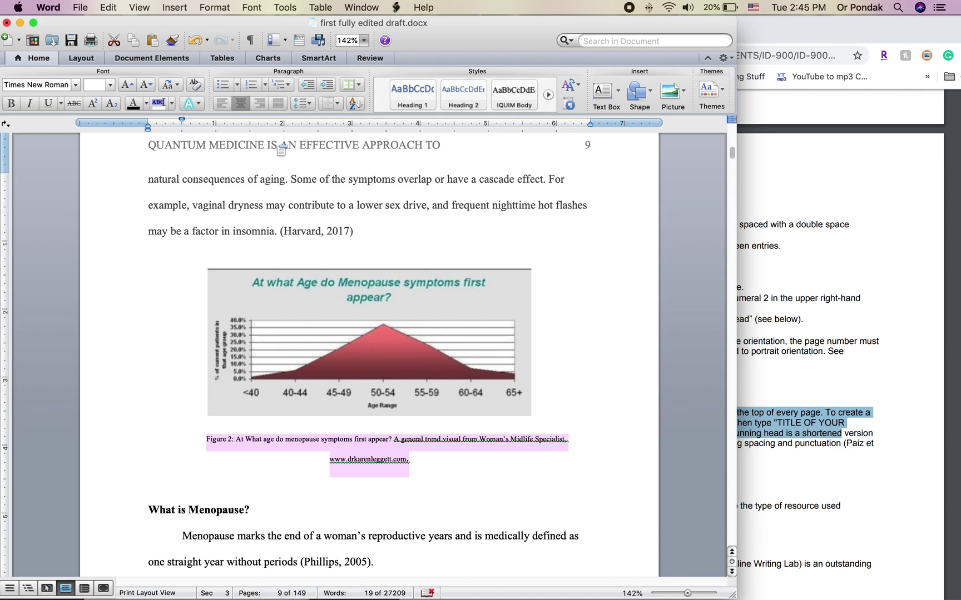
pyautogui.click(461, 117)
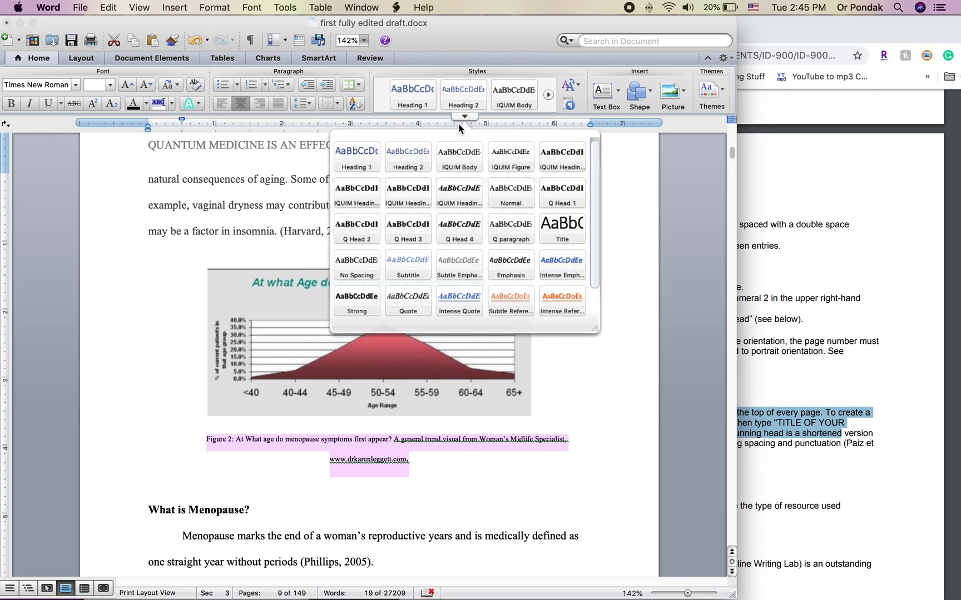
pyautogui.click(510, 162)
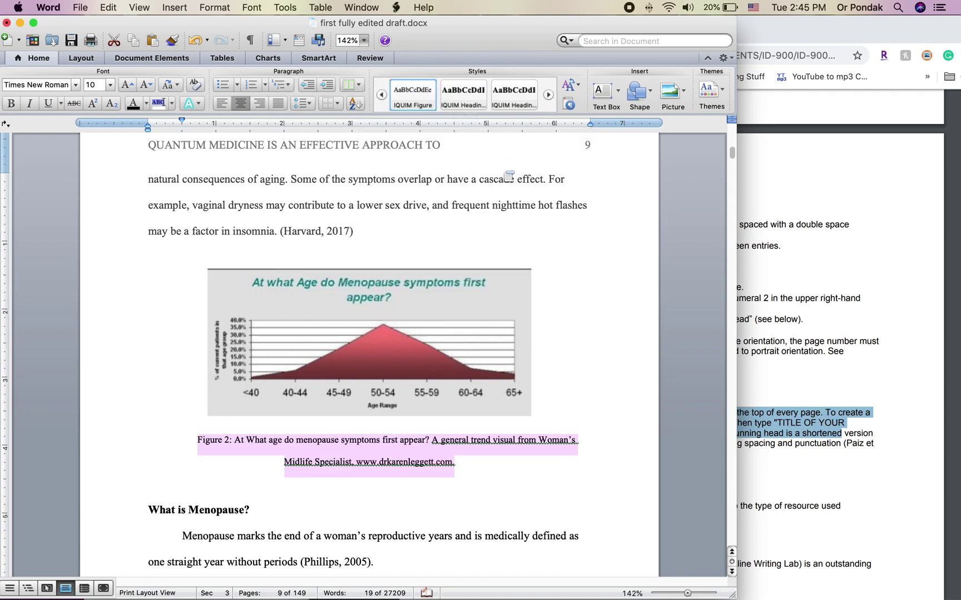
# Delete the extra space between "She" and "may" in the first paragraph on page 8
pyautogui.doubleClick(169, 353)
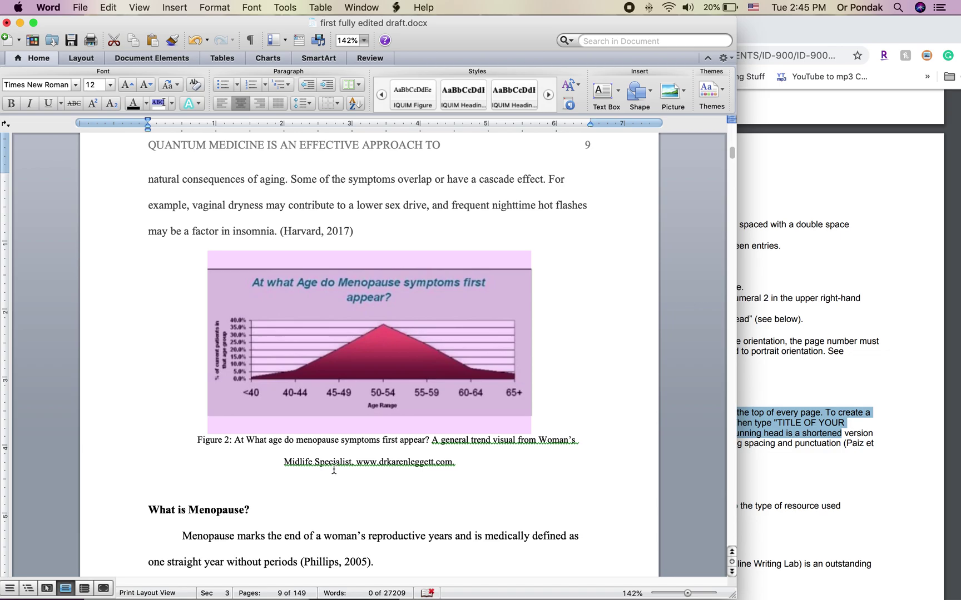
pyautogui.scroll(15, 335, 471)
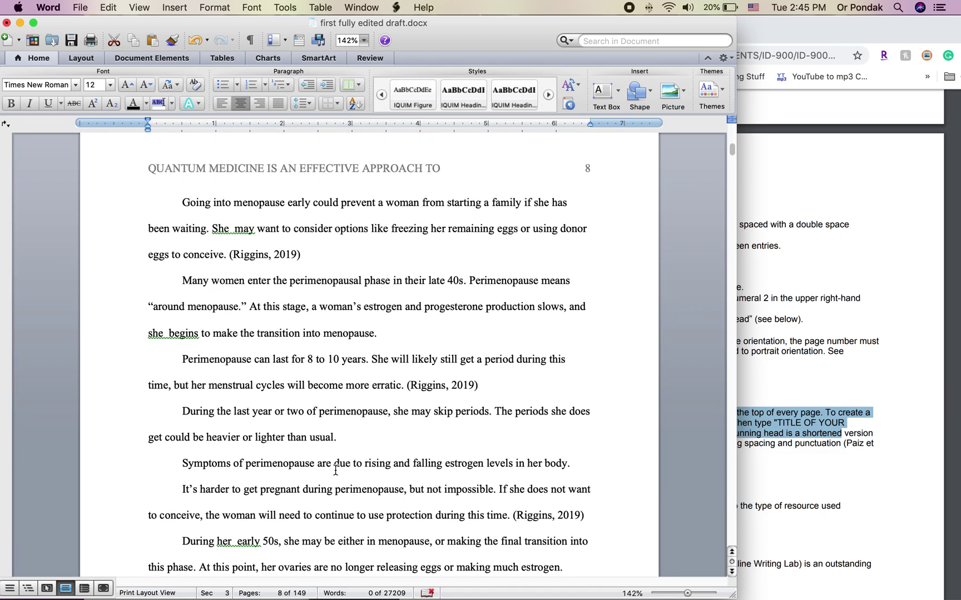
pyautogui.click(231, 228)
pyautogui.press('BackSpace')
# Check the styles of the Chapter 1 and Introduction headings on page 6 and look over the text down to Figure 1
pyautogui.scroll(20, 370, 356)
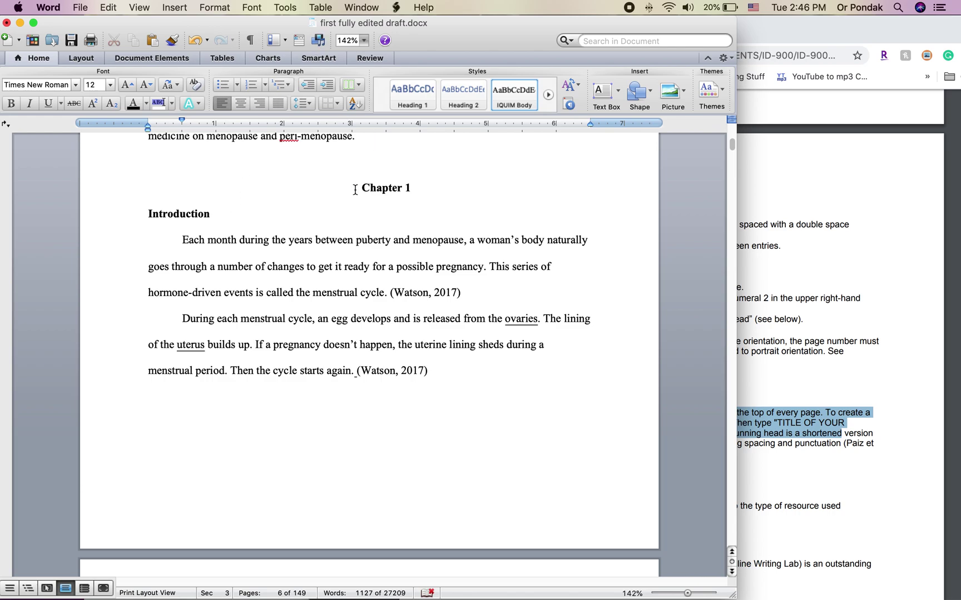
pyautogui.moveTo(379, 189); pyautogui.dragTo(435, 191)
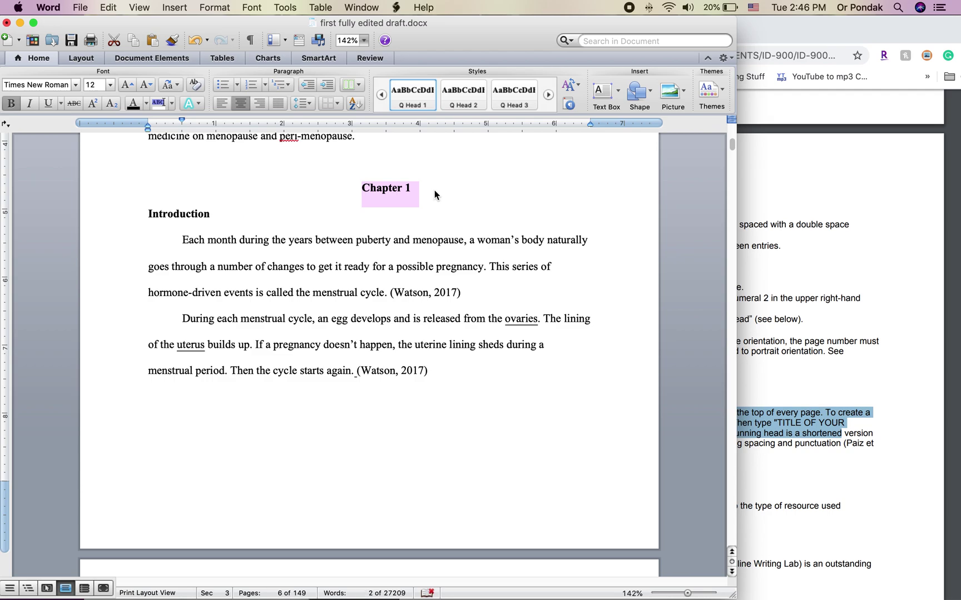
pyautogui.click(177, 216)
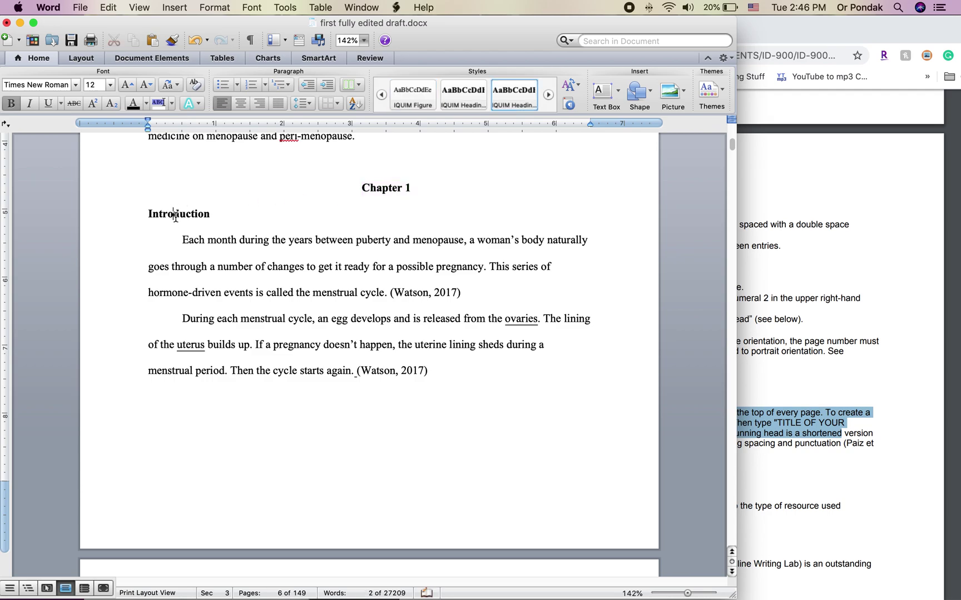
pyautogui.scroll(-10, 396, 198)
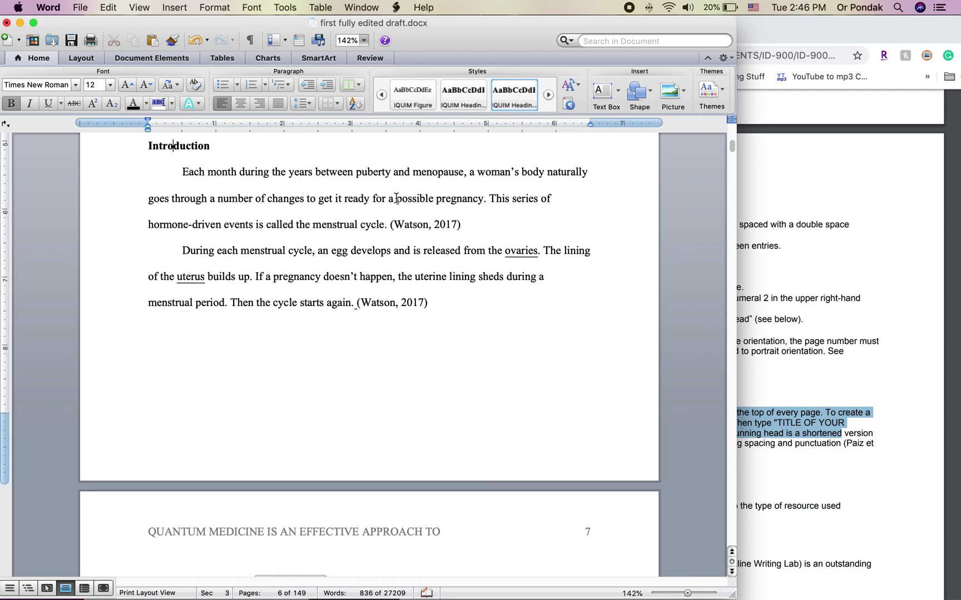
pyautogui.scroll(-3, 396, 198)
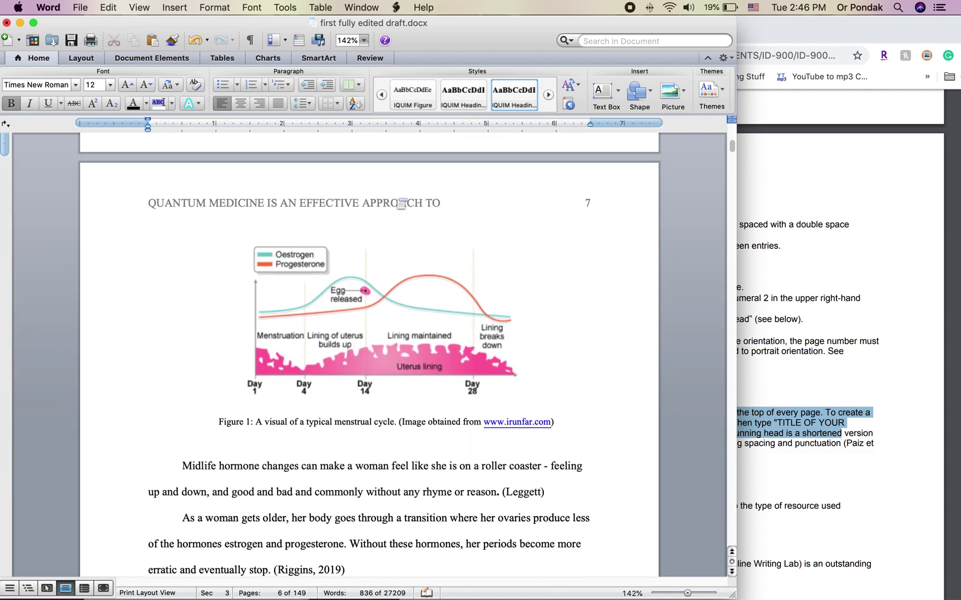
# Correct "importantly ," to "importantly," by removing the space before the comma in the paragraph above Chapter 1
pyautogui.scroll(20, 398, 200)
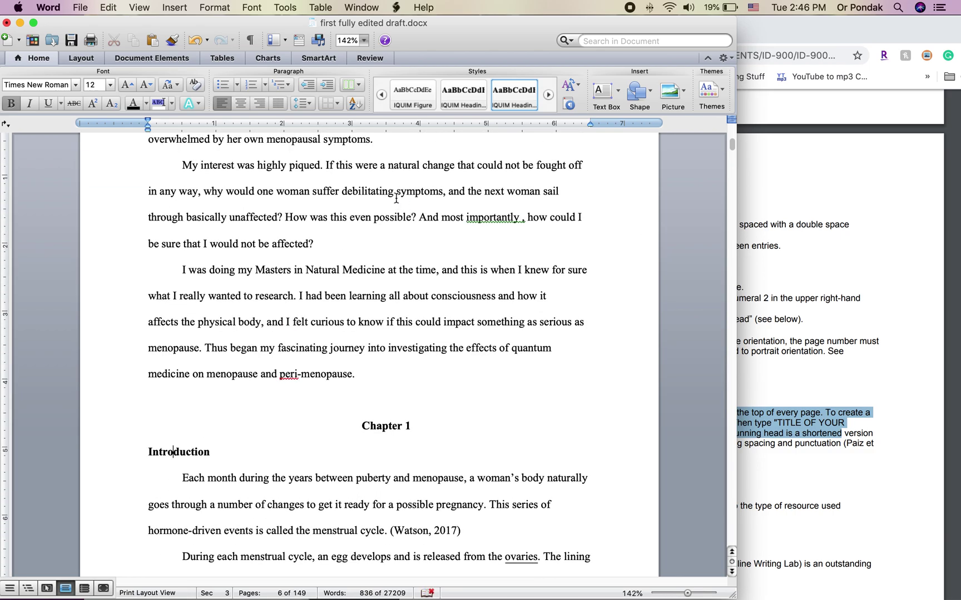
pyautogui.click(523, 219)
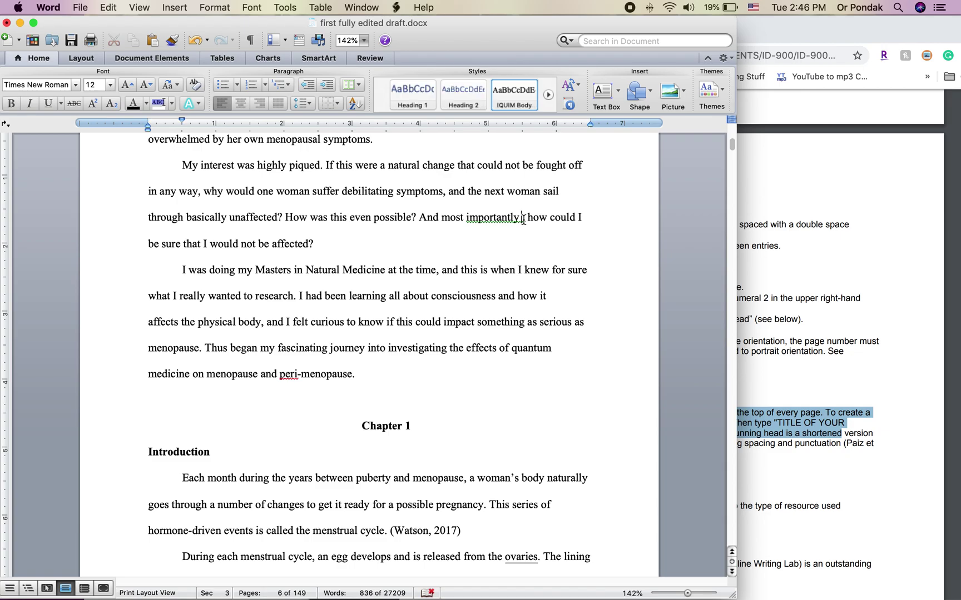
pyautogui.write(',')
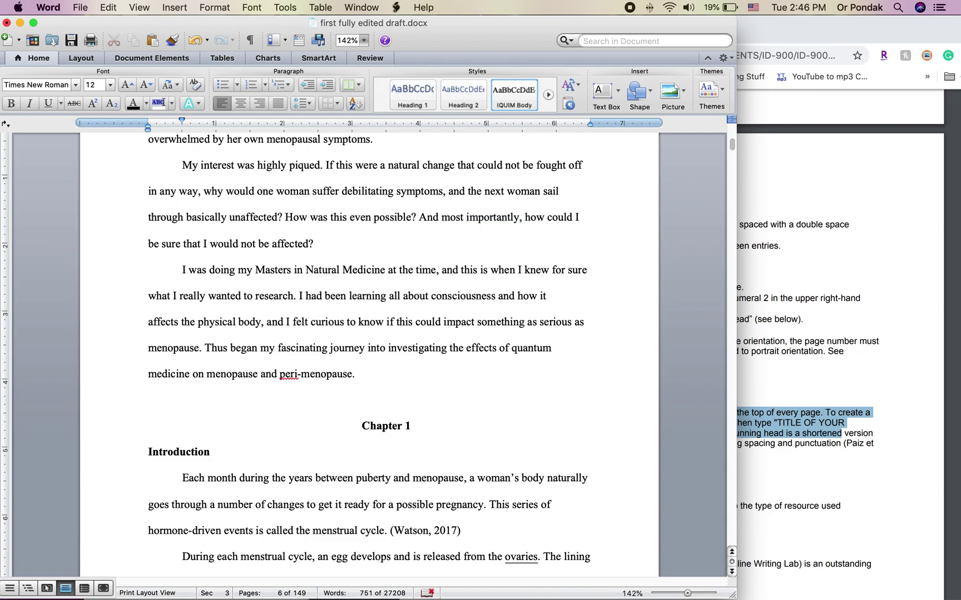
# Place the cursor under the Table of Contents heading on page 4 and open the Index and Tables settings for a table of contents
pyautogui.scroll(5, 369, 356)
pyautogui.scroll(20, 369, 355)
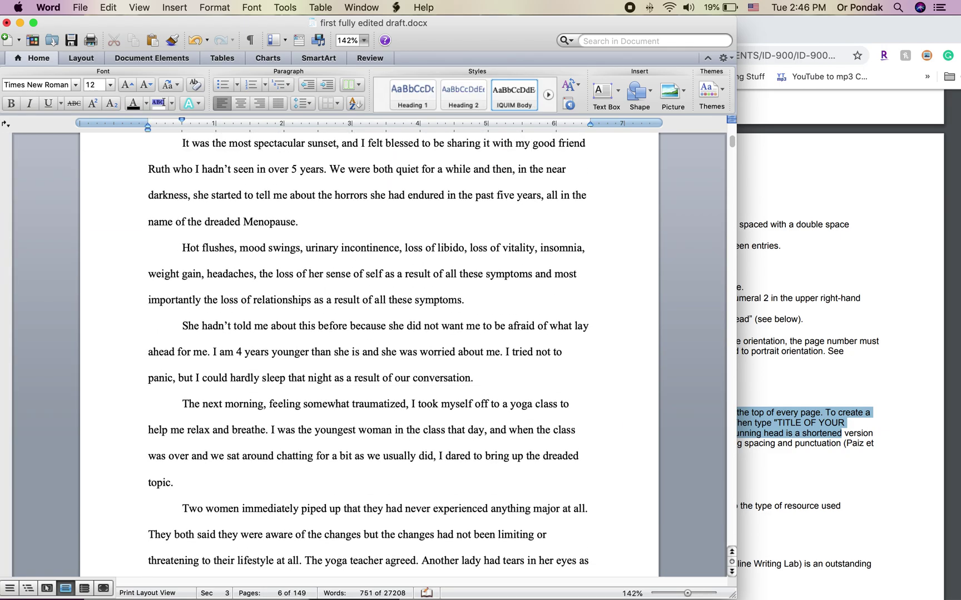
pyautogui.scroll(5, 370, 356)
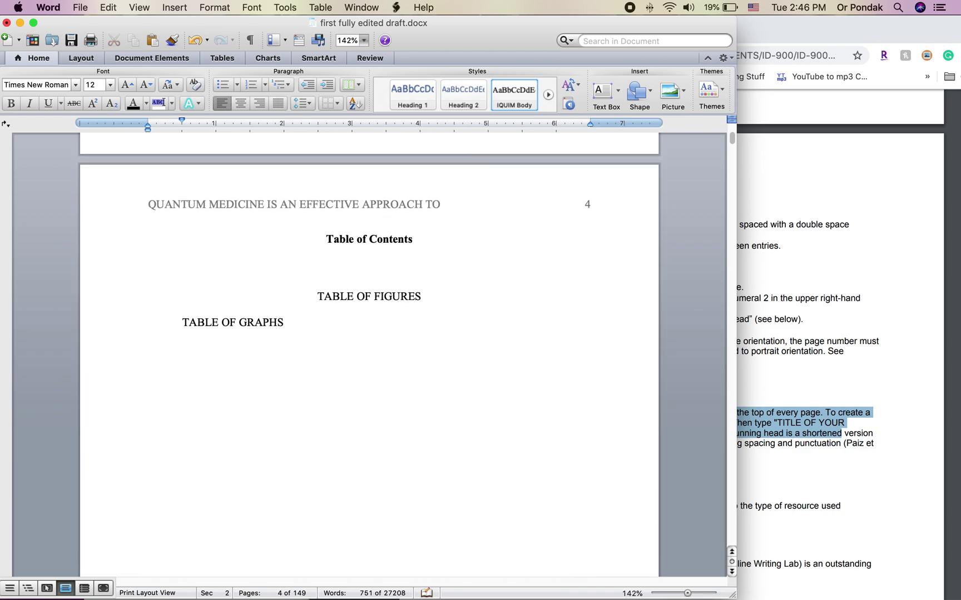
pyautogui.click(342, 307)
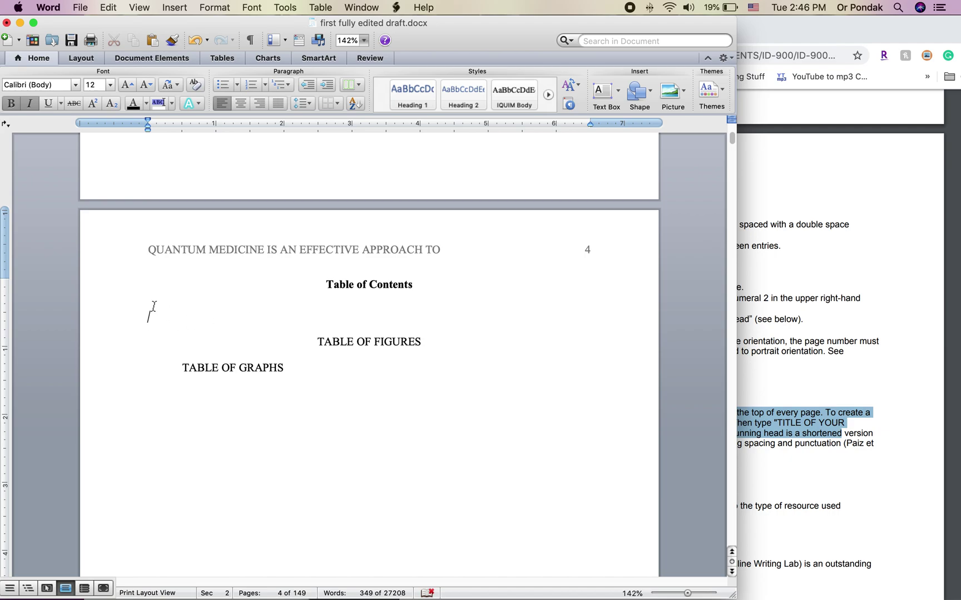
pyautogui.click(173, 6)
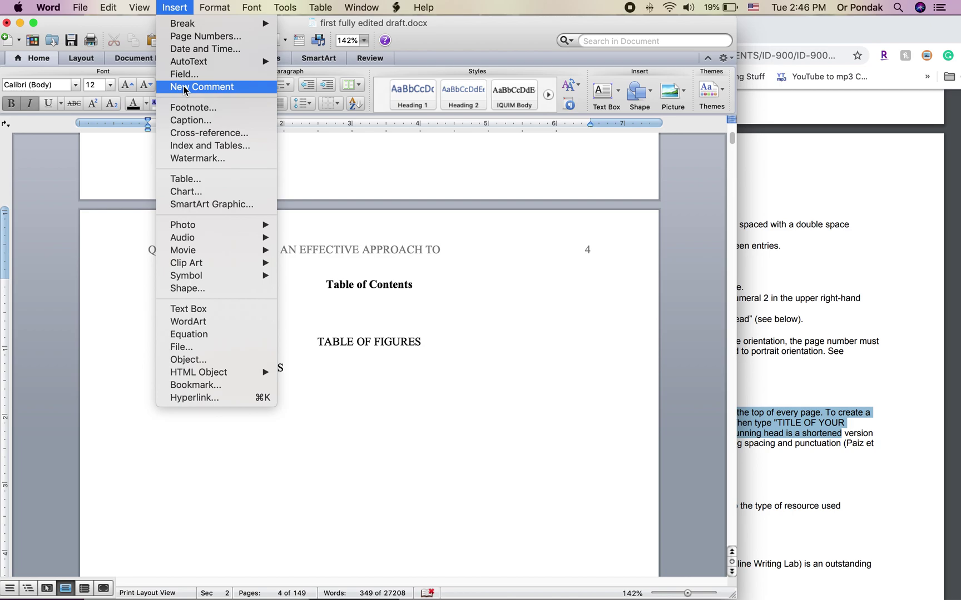
pyautogui.click(203, 149)
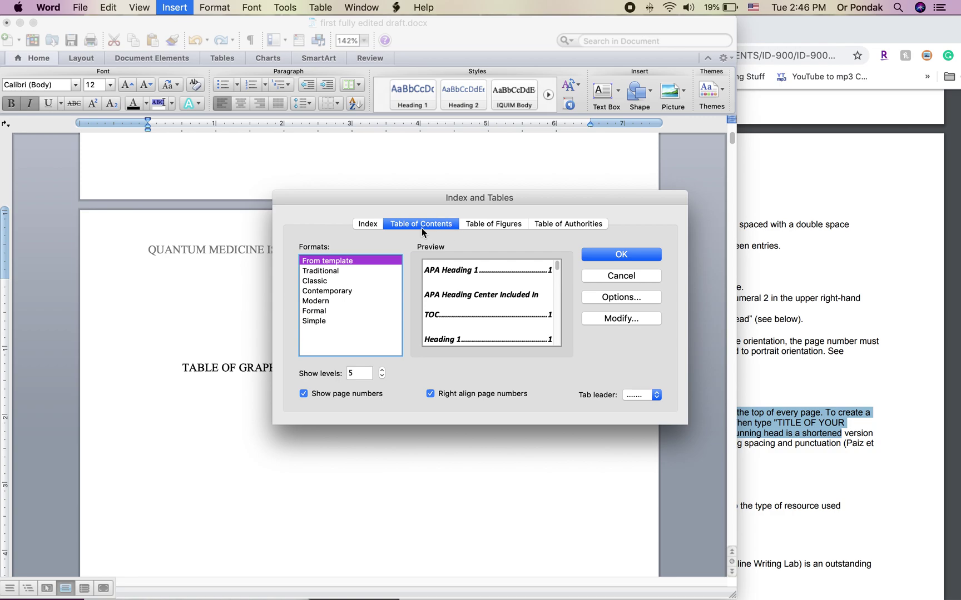
# Preview the available table of contents formats, choose Classic, and set the number of shown levels to 4
pyautogui.click(323, 273)
pyautogui.click(322, 282)
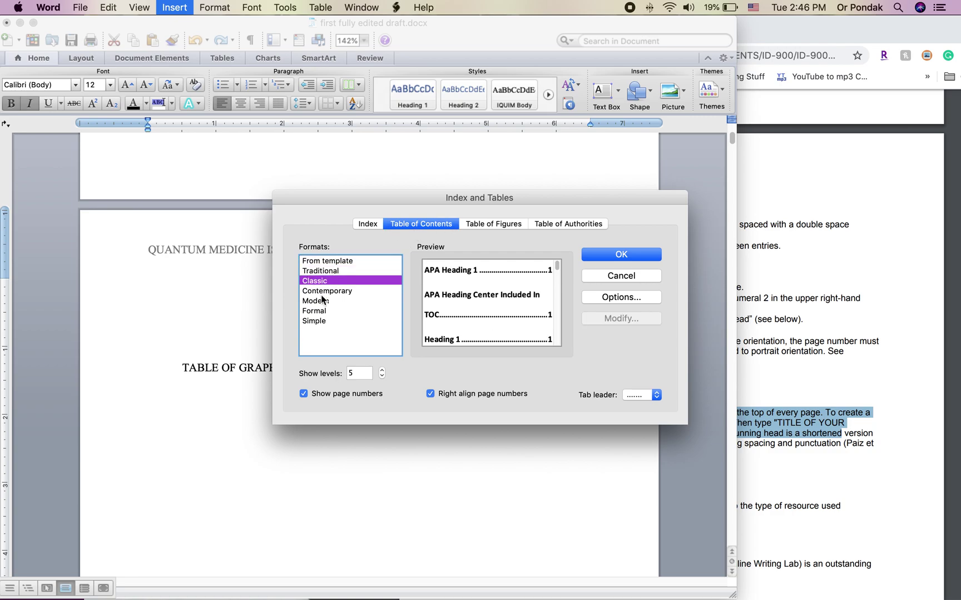
pyautogui.click(325, 291)
pyautogui.click(323, 301)
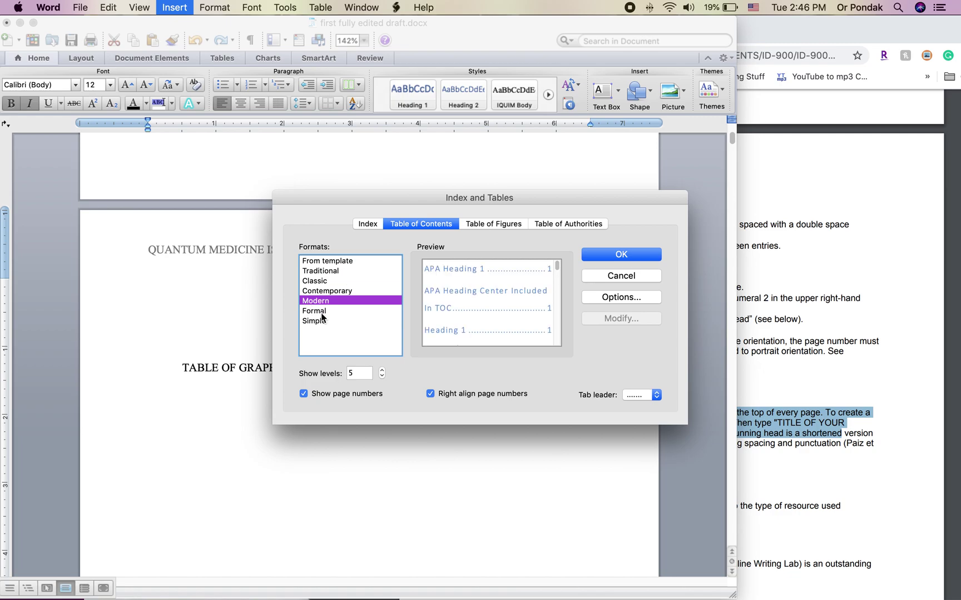
pyautogui.click(321, 313)
pyautogui.click(321, 324)
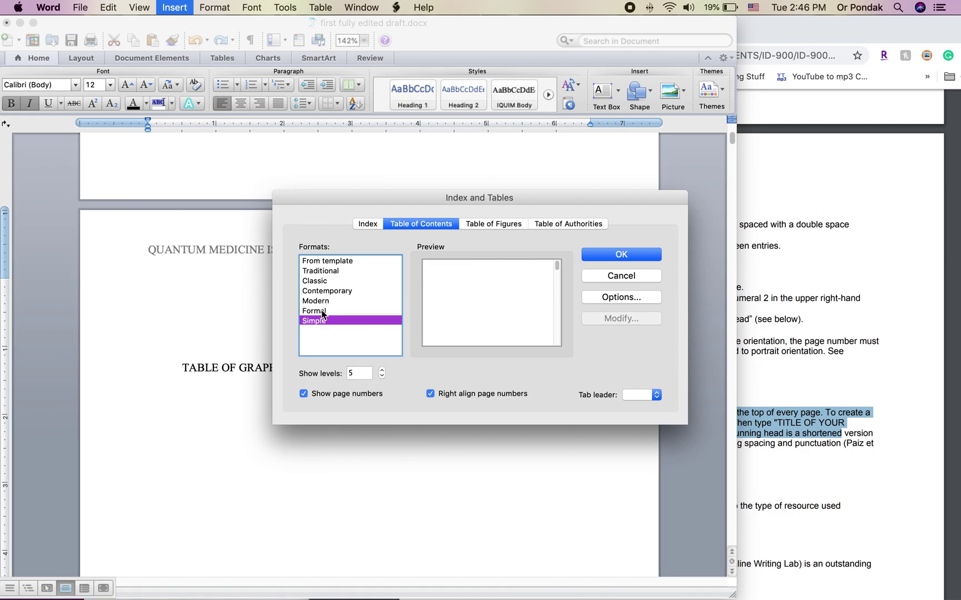
pyautogui.click(329, 271)
pyautogui.click(328, 280)
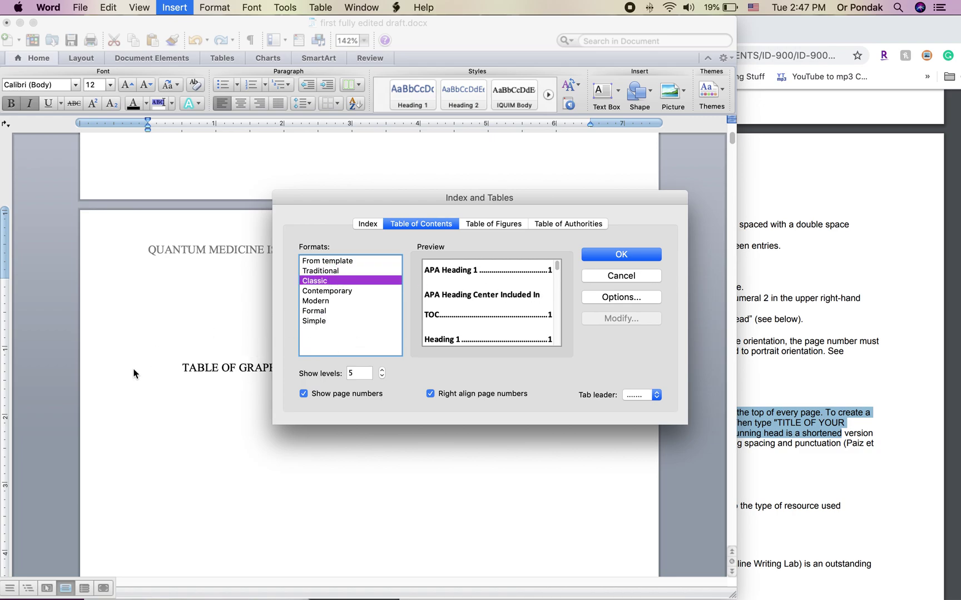
pyautogui.click(359, 372)
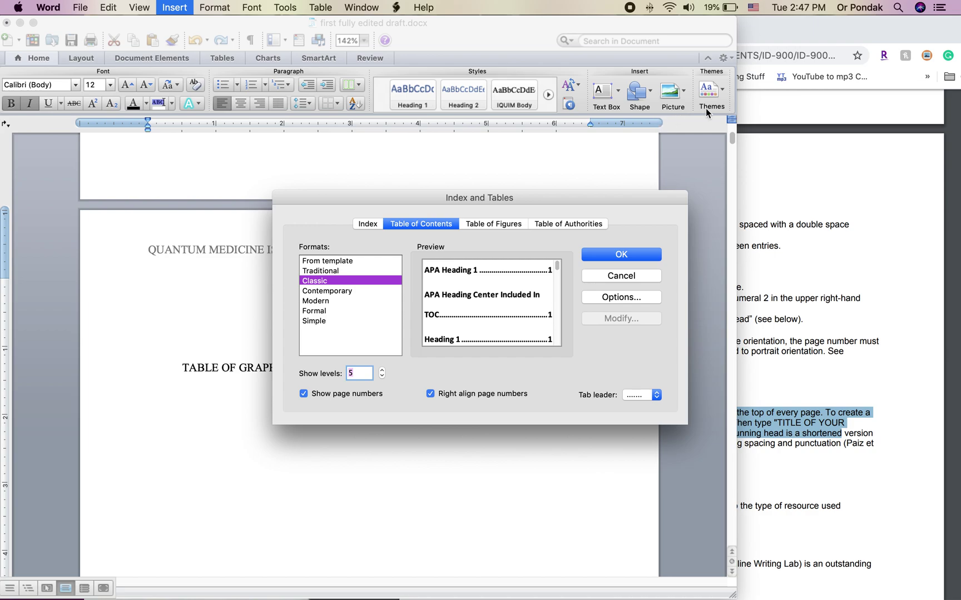
pyautogui.write('4')
# In the table of contents options, clear the TOC levels of APA Heading 1, APA Heading 2 and APA Heading 3
pyautogui.click(611, 298)
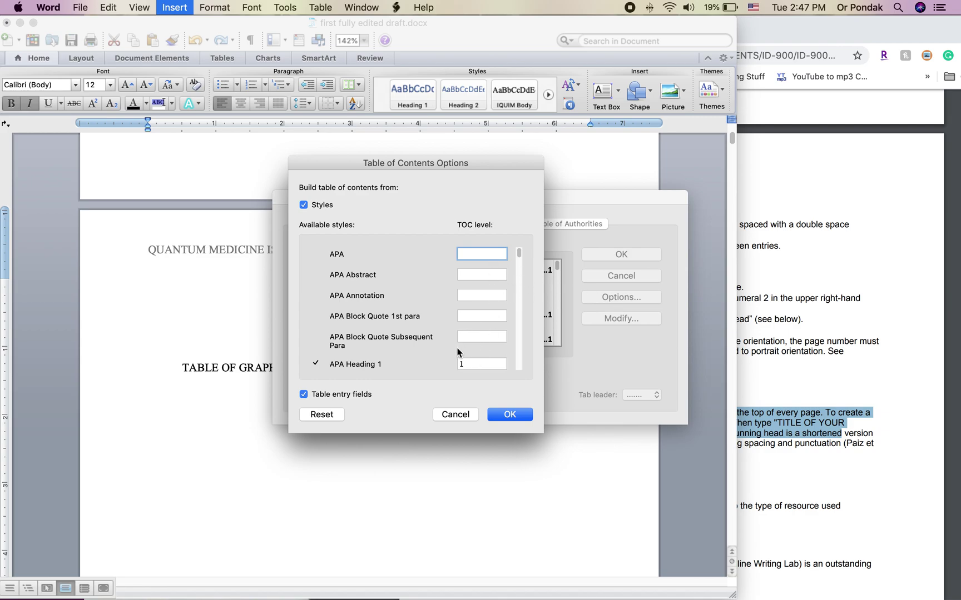
pyautogui.click(482, 365)
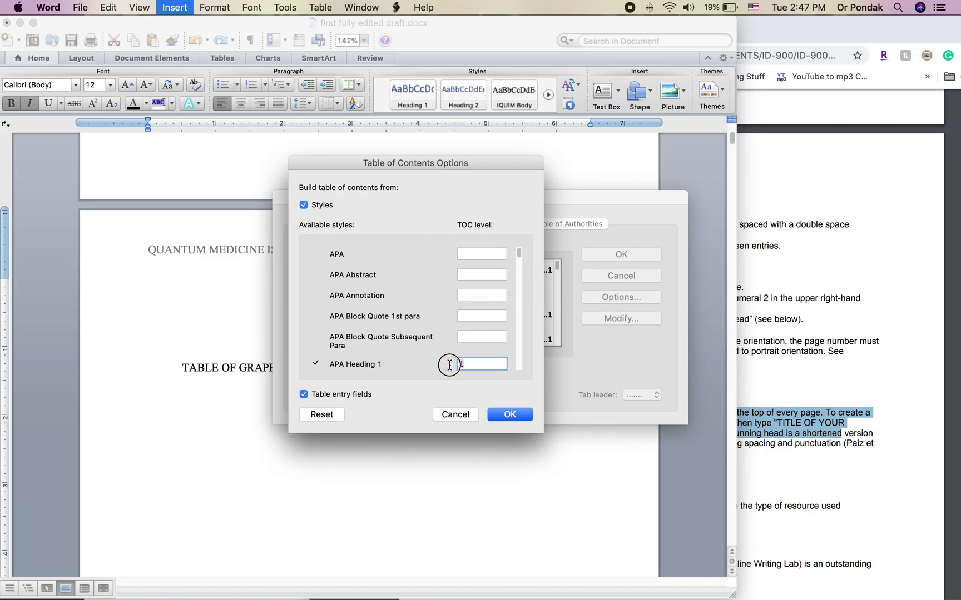
pyautogui.press('BackSpace')
pyautogui.press('Tab')
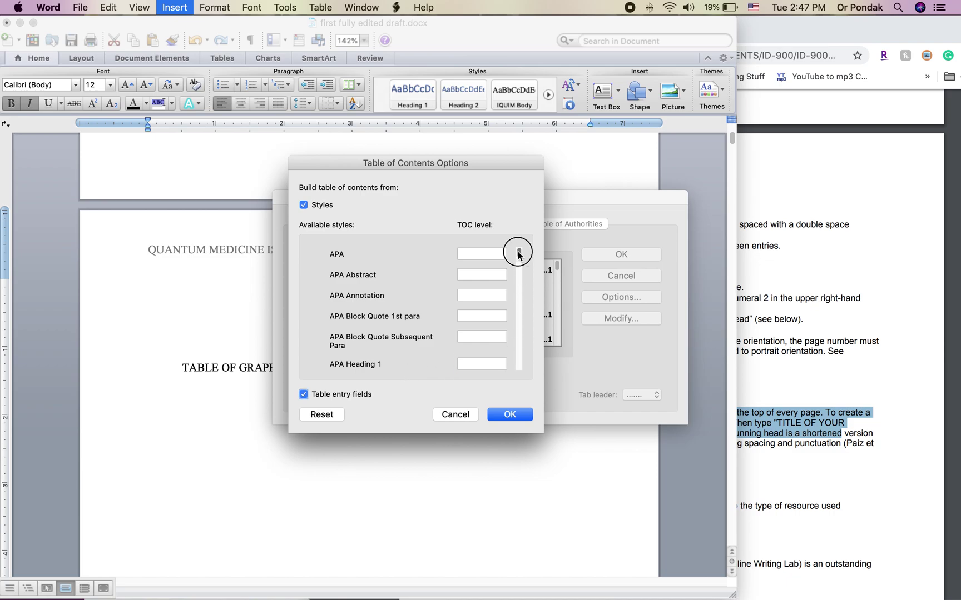
pyautogui.scroll(-3, 512, 256)
pyautogui.click(461, 320)
pyautogui.press('BackSpace')
pyautogui.press('Tab')
pyautogui.press('BackSpace')
pyautogui.press('Tab')
pyautogui.press('Tab')
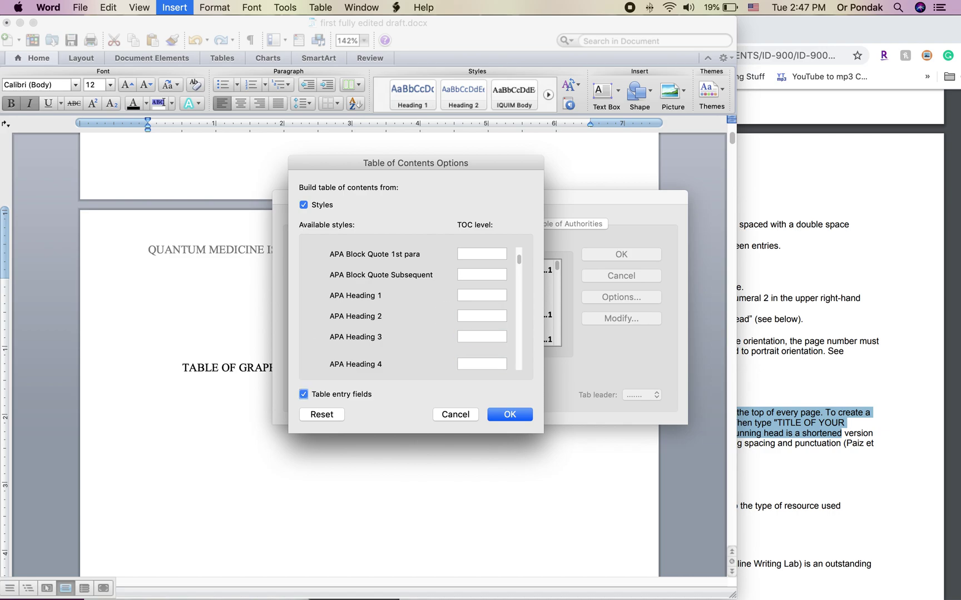
# Clear the TOC levels of the APA Heading Center Included In TOC style and the built-in Heading styles
pyautogui.moveTo(521, 266); pyautogui.dragTo(519, 275)
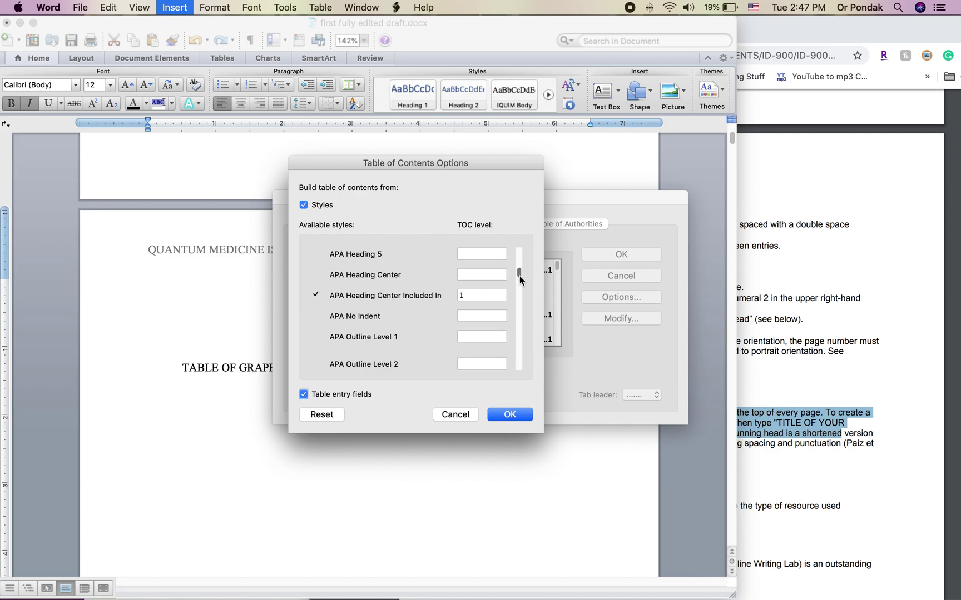
pyautogui.click(459, 297)
pyautogui.press('BackSpace')
pyautogui.moveTo(519, 275); pyautogui.dragTo(521, 315)
pyautogui.doubleClick(470, 293)
pyautogui.press('BackSpace')
pyautogui.press('Tab')
pyautogui.press('BackSpace')
pyautogui.press('Tab')
pyautogui.press('BackSpace')
pyautogui.press('Tab')
pyautogui.press('BackSpace')
# Assign TOC levels 1, 2, 3 and 4 to IQUIM Heading 1 through IQUIM Heading 4 and accept the options
pyautogui.moveTo(514, 317); pyautogui.dragTo(518, 339)
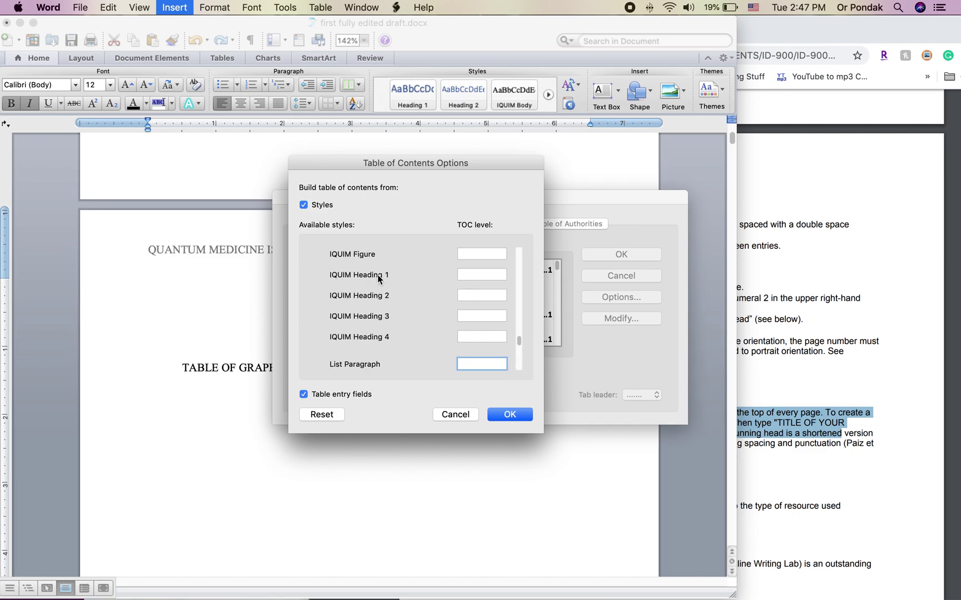
pyautogui.click(477, 275)
pyautogui.write('1')
pyautogui.press('Tab')
pyautogui.press('Tab')
pyautogui.write('3')
pyautogui.press('Tab')
pyautogui.write('4')
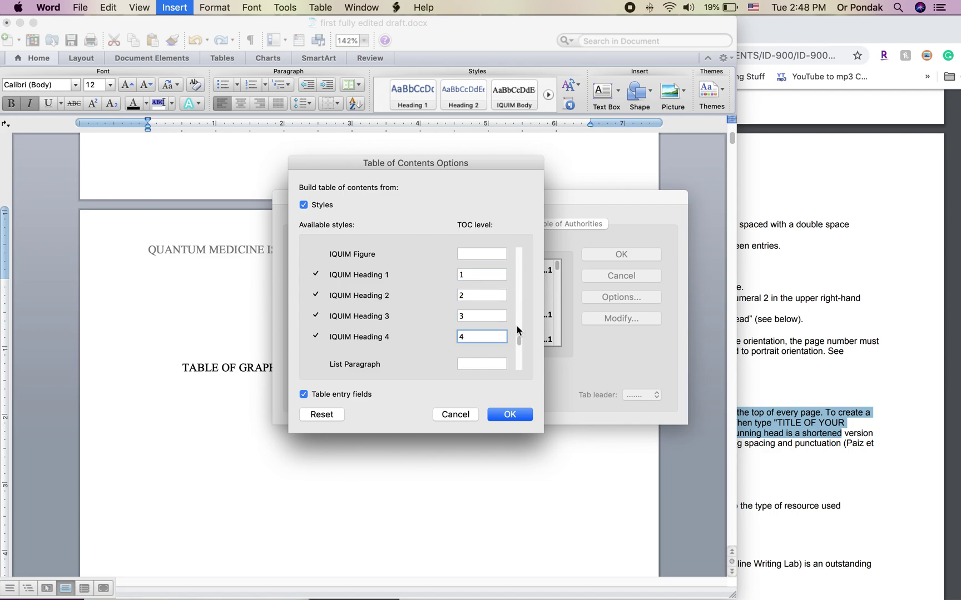
pyautogui.click(510, 415)
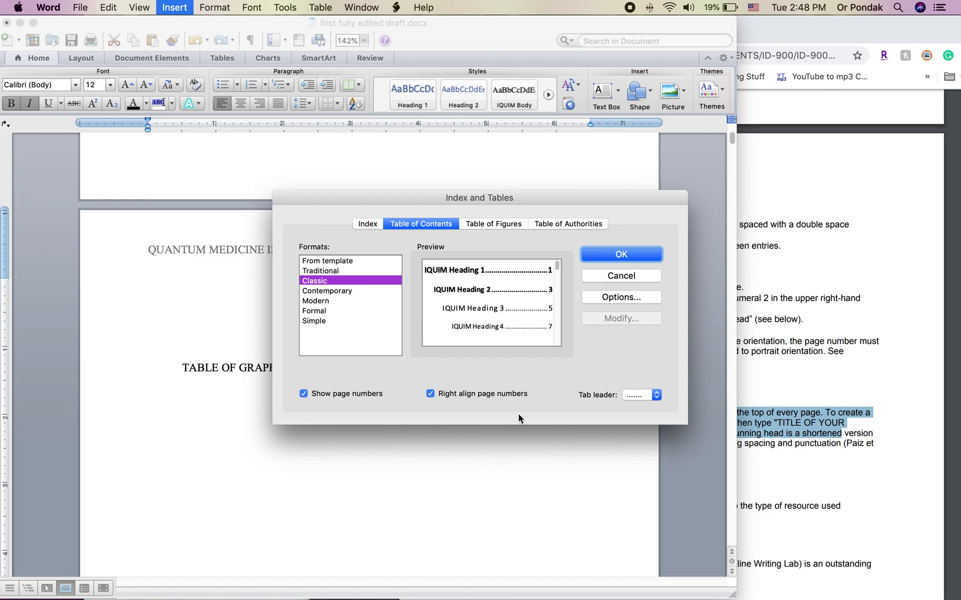
# Insert the table of contents on page 4, replacing the existing one
pyautogui.click(641, 258)
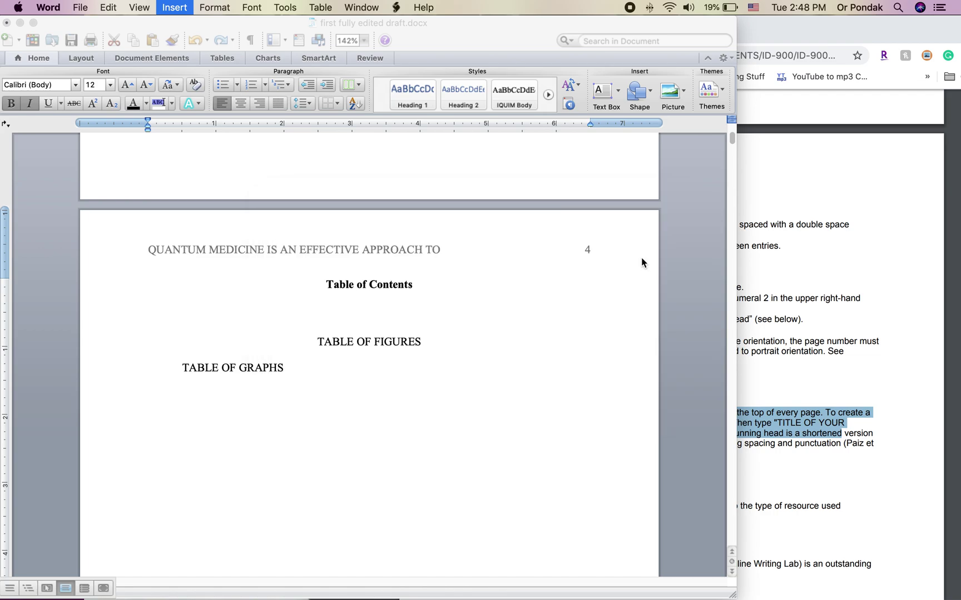
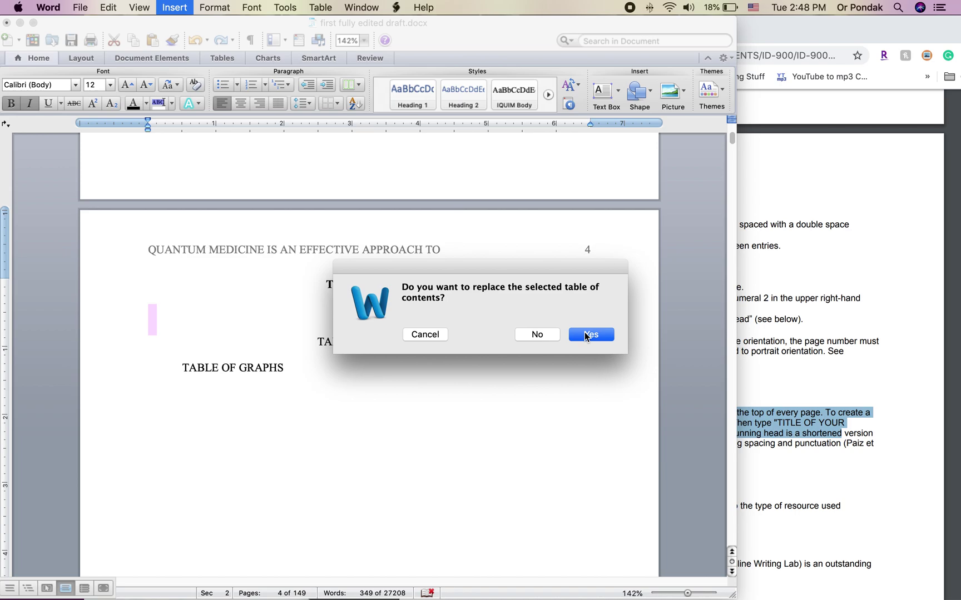
pyautogui.click(587, 335)
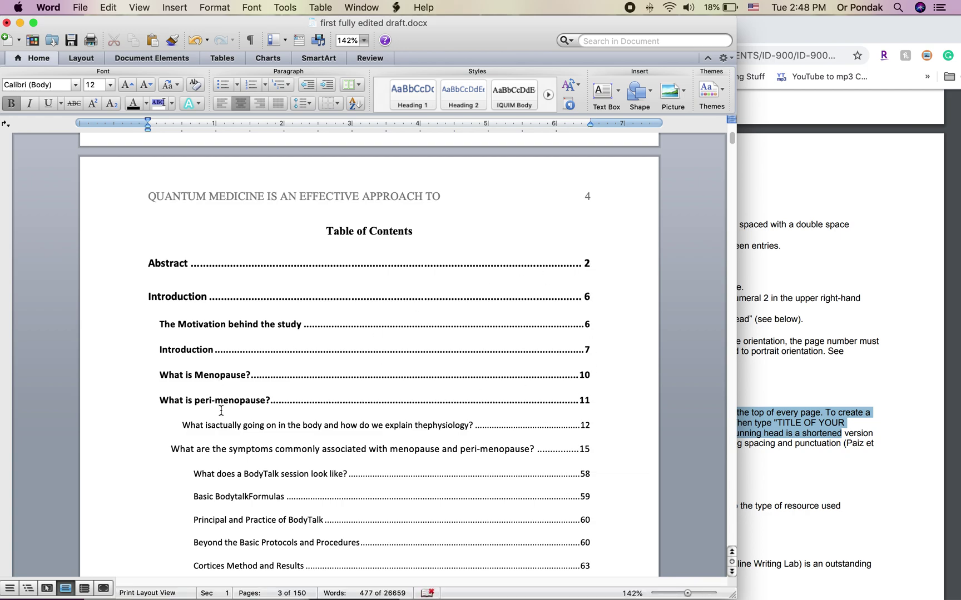
# Follow the table of contents entry "The Motivation behind the study" to its heading and check the page number there
pyautogui.click(145, 301)
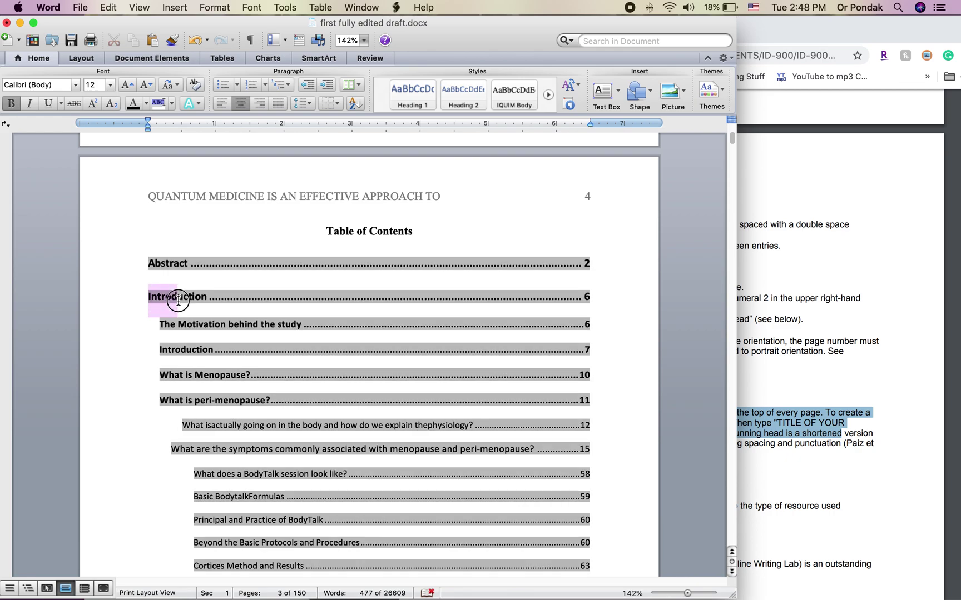
pyautogui.click(192, 299)
pyautogui.click(587, 326)
pyautogui.keyDown('super'); pyautogui.click(587, 327); pyautogui.keyUp('super')
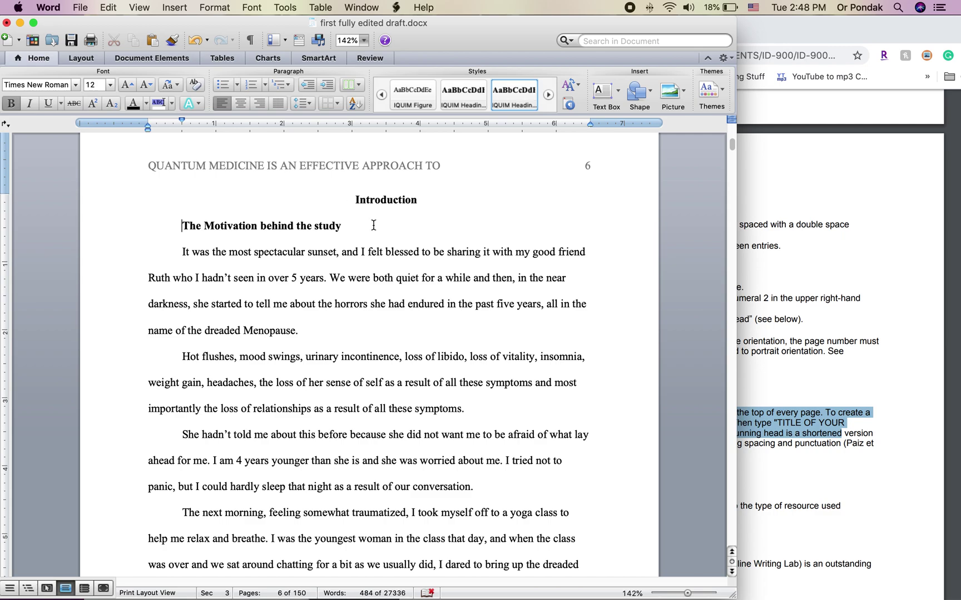
pyautogui.scroll(-2, 373, 225)
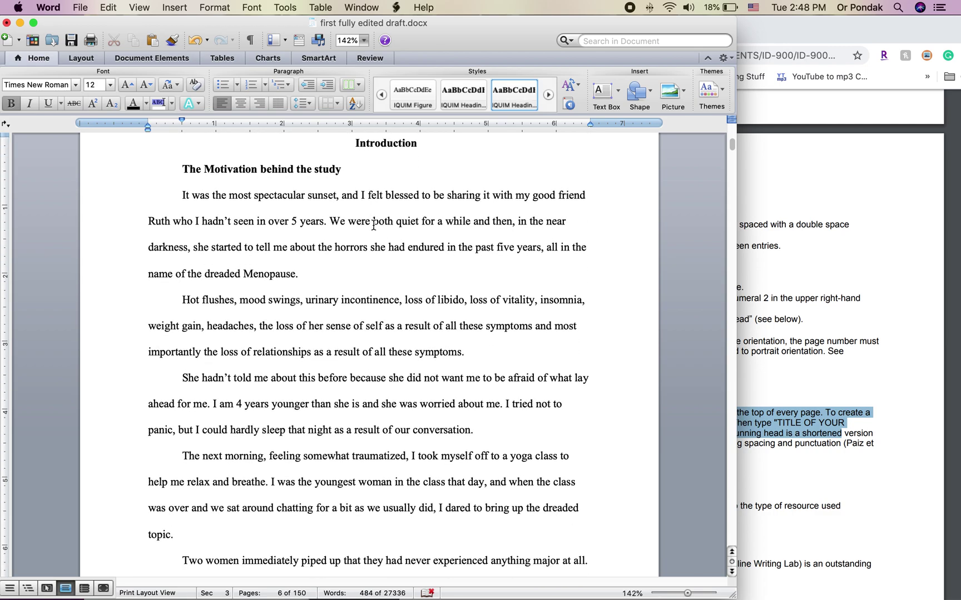
pyautogui.scroll(1, 373, 225)
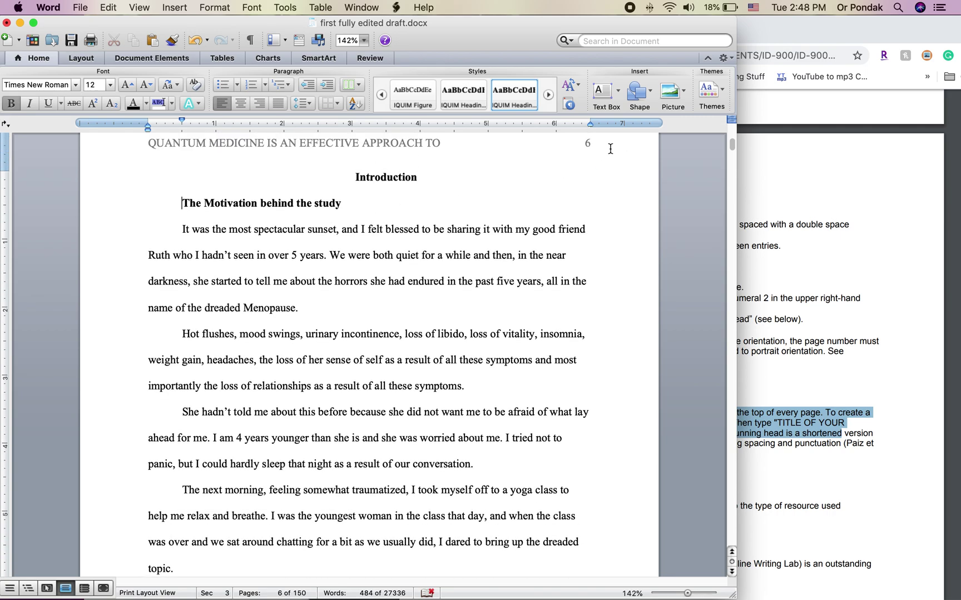
# Return from the Introduction page to the table of contents on page 4 and review its entries and page numbers
pyautogui.scroll(10, 588, 177)
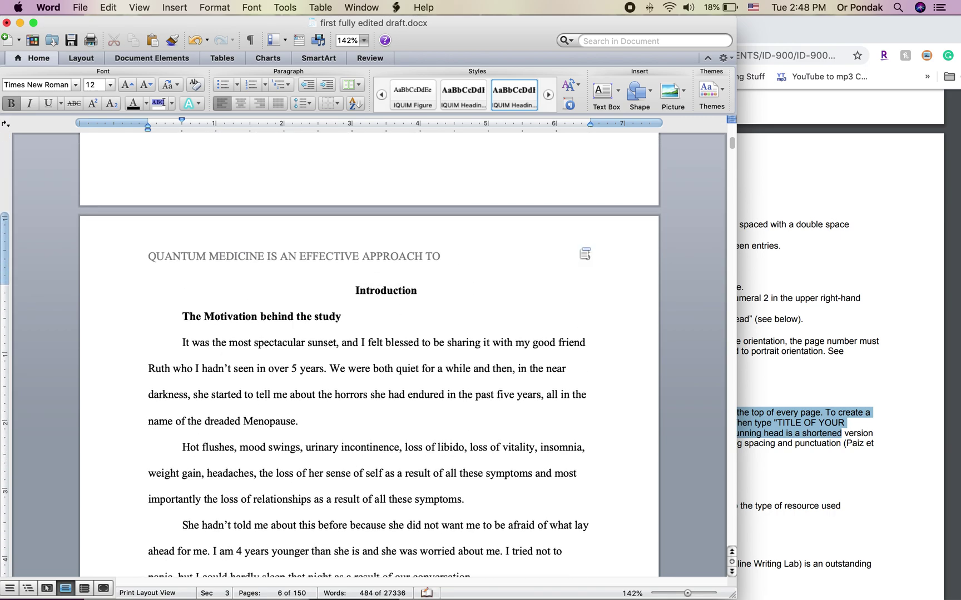
pyautogui.scroll(2, 584, 253)
pyautogui.scroll(-15, 585, 253)
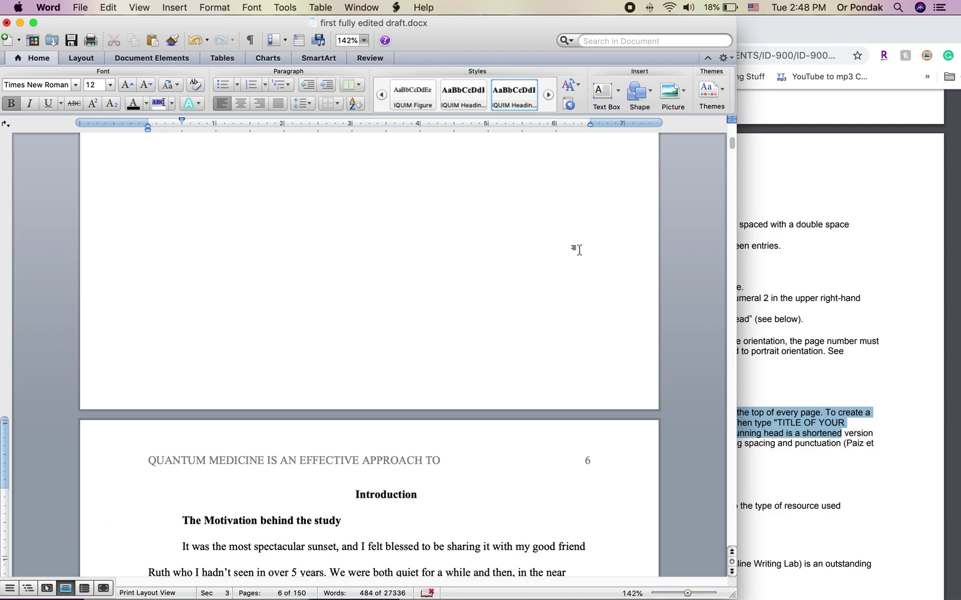
pyautogui.scroll(18, 576, 250)
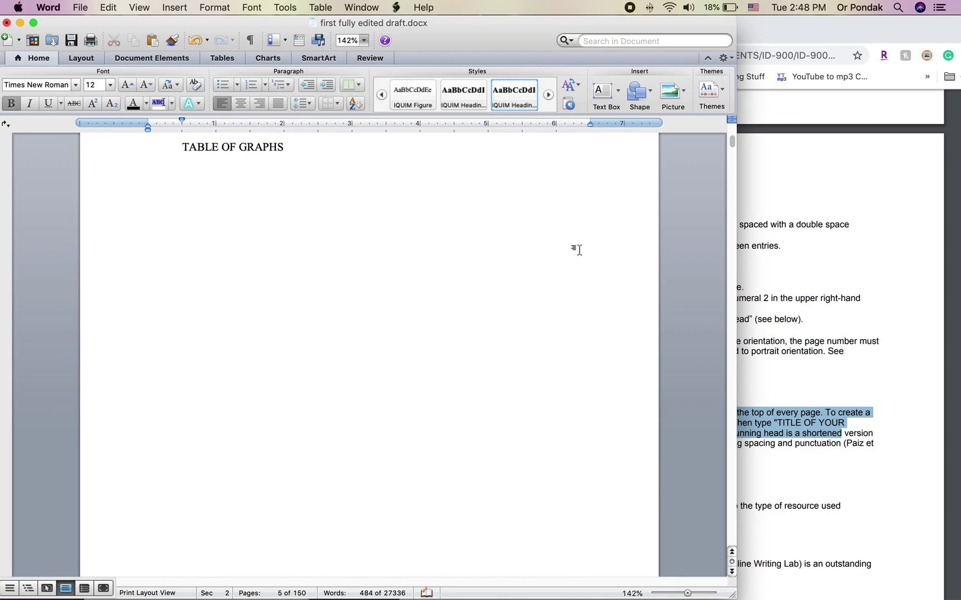
pyautogui.scroll(15, 576, 250)
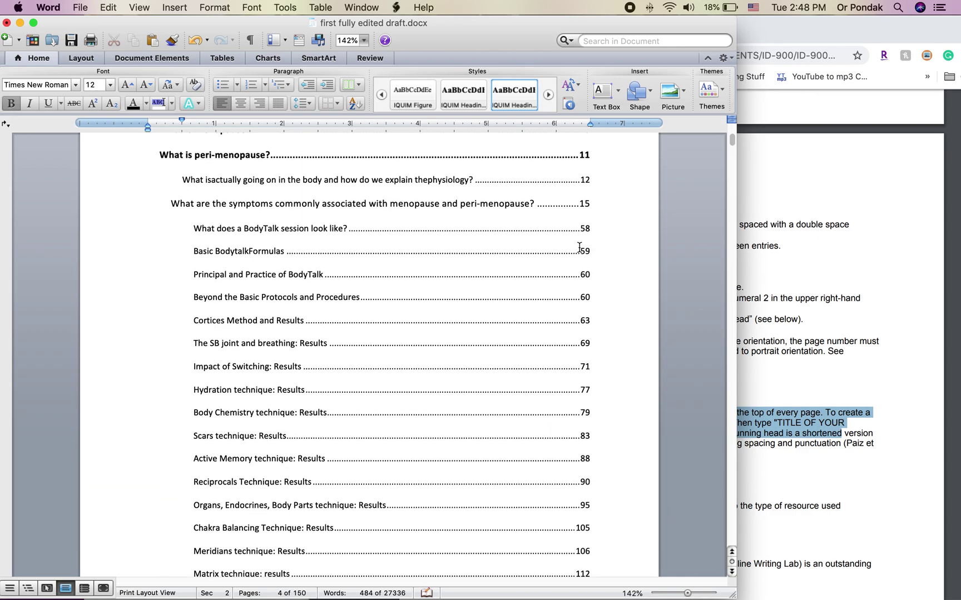
pyautogui.scroll(2, 579, 248)
pyautogui.click(409, 280)
pyautogui.scroll(20, 414, 270)
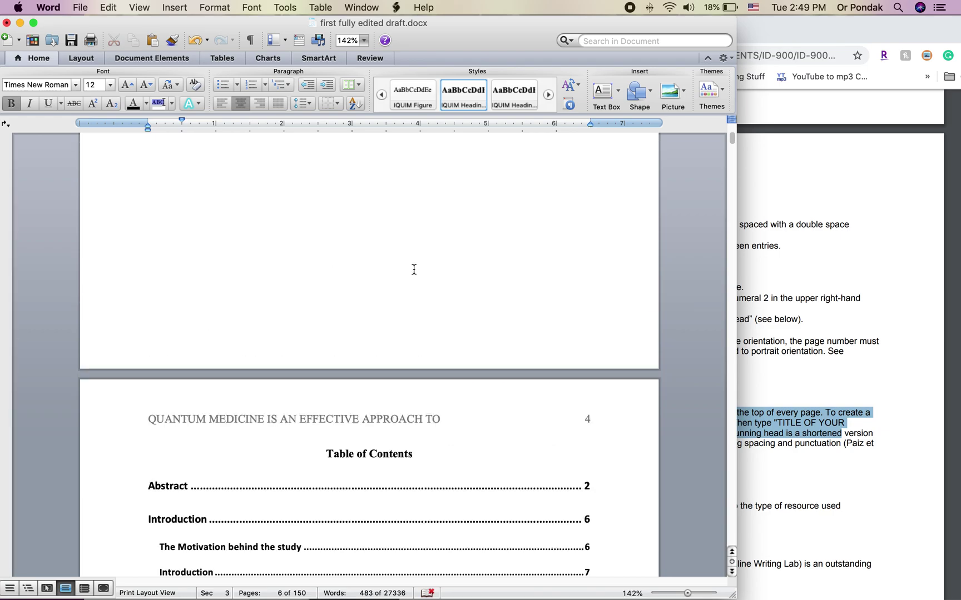
pyautogui.scroll(-20, 413, 270)
pyautogui.scroll(15, 414, 269)
pyautogui.scroll(-20, 413, 270)
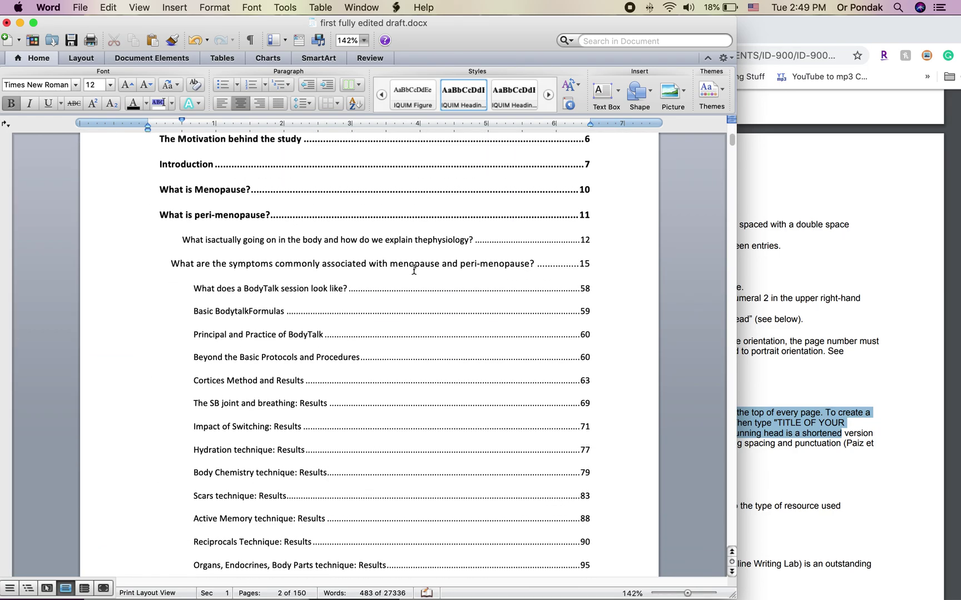
pyautogui.scroll(2, 414, 269)
pyautogui.click(391, 238)
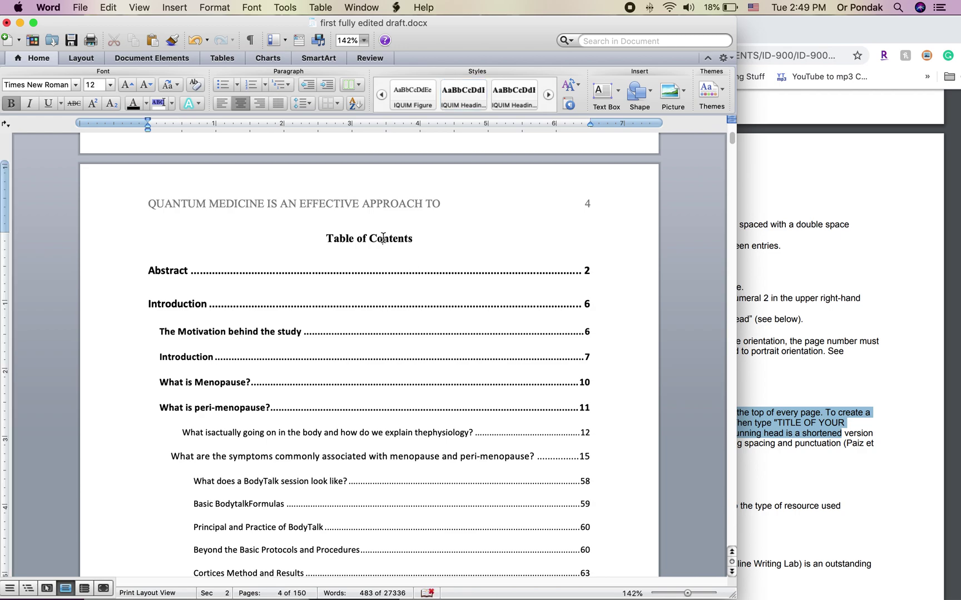
# Update the table of contents on page 4, refreshing the page numbers only
pyautogui.click(156, 272)
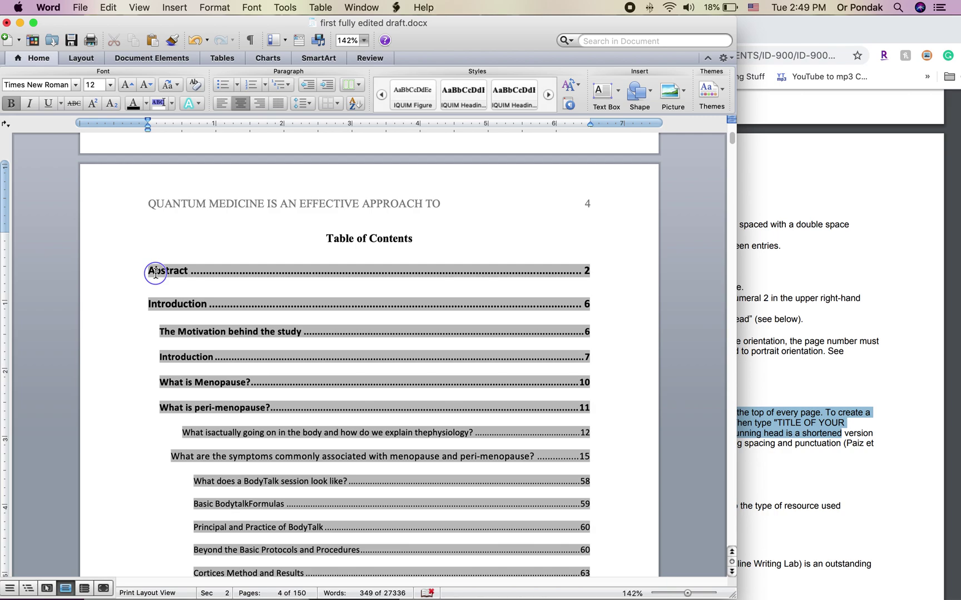
pyautogui.rightClick(156, 273)
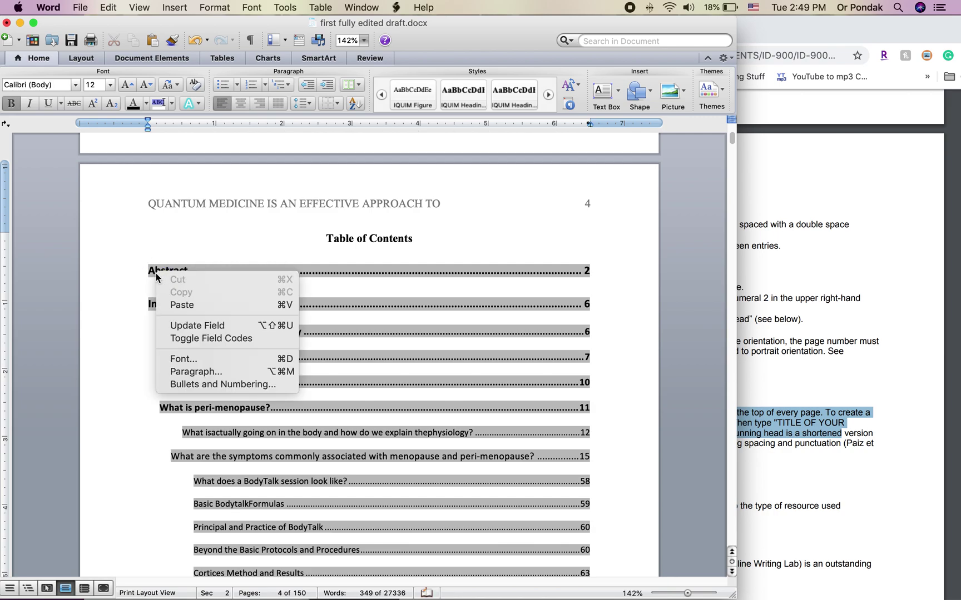
pyautogui.click(271, 328)
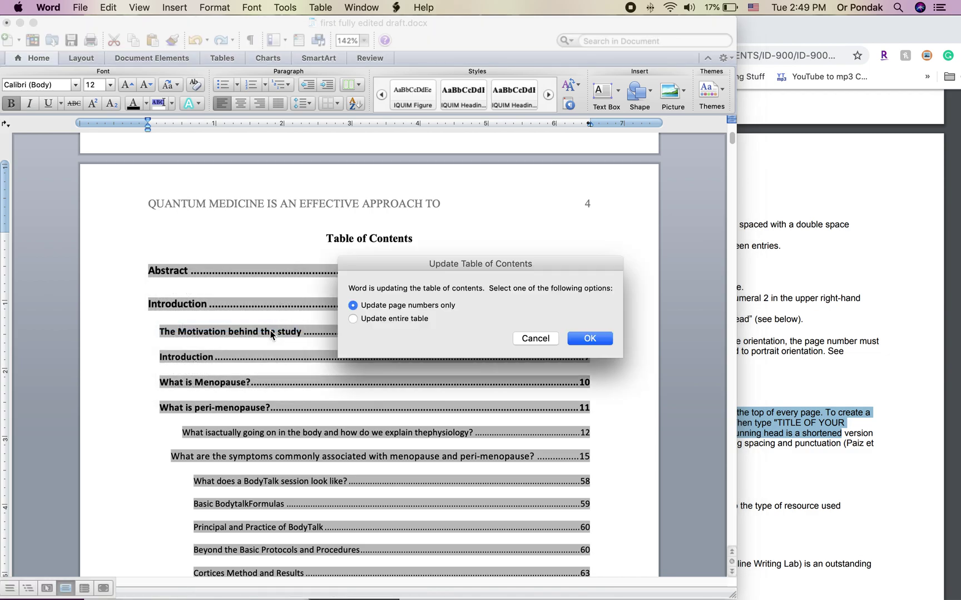
pyautogui.click(406, 321)
pyautogui.click(418, 309)
pyautogui.click(598, 339)
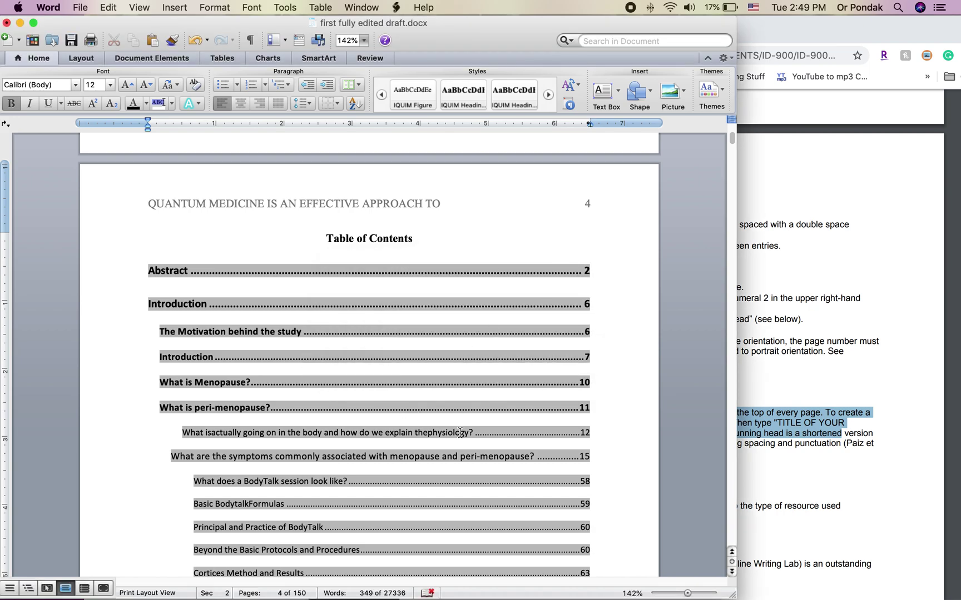
# Add two blank lines below the TABLE OF FIGURES heading on page 5
pyautogui.scroll(-5, 460, 432)
pyautogui.scroll(-6, 460, 432)
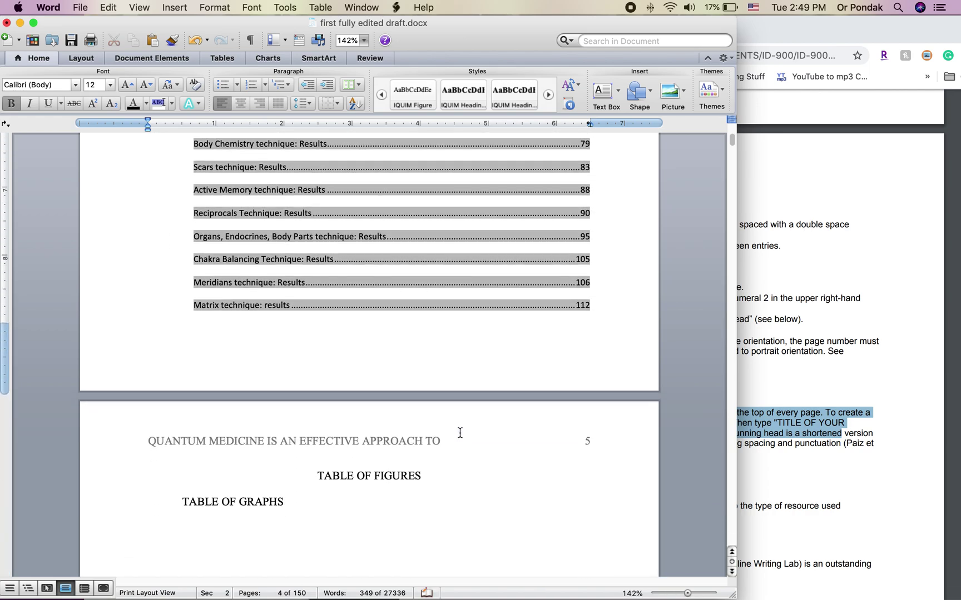
pyautogui.click(466, 480)
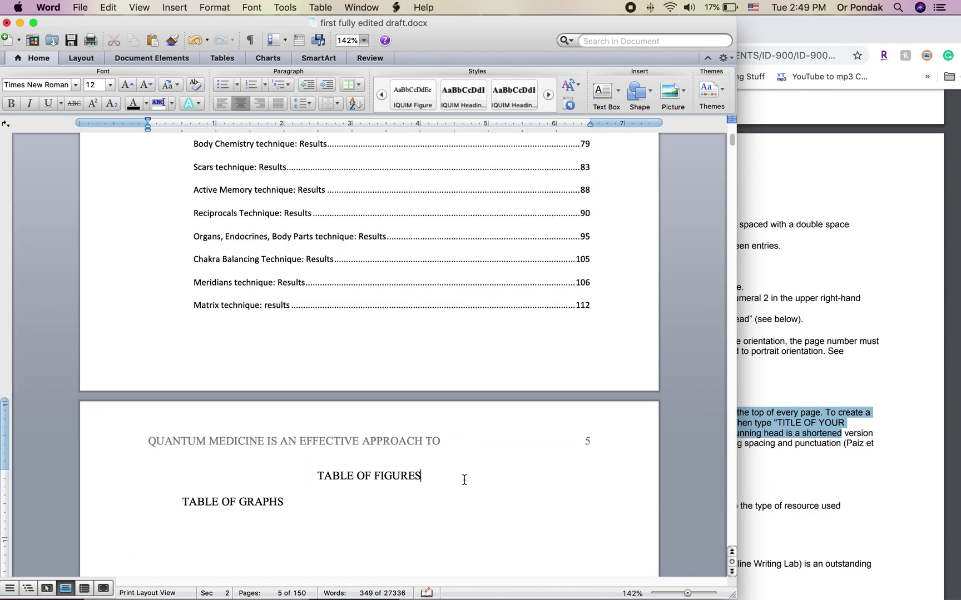
pyautogui.press('Return')
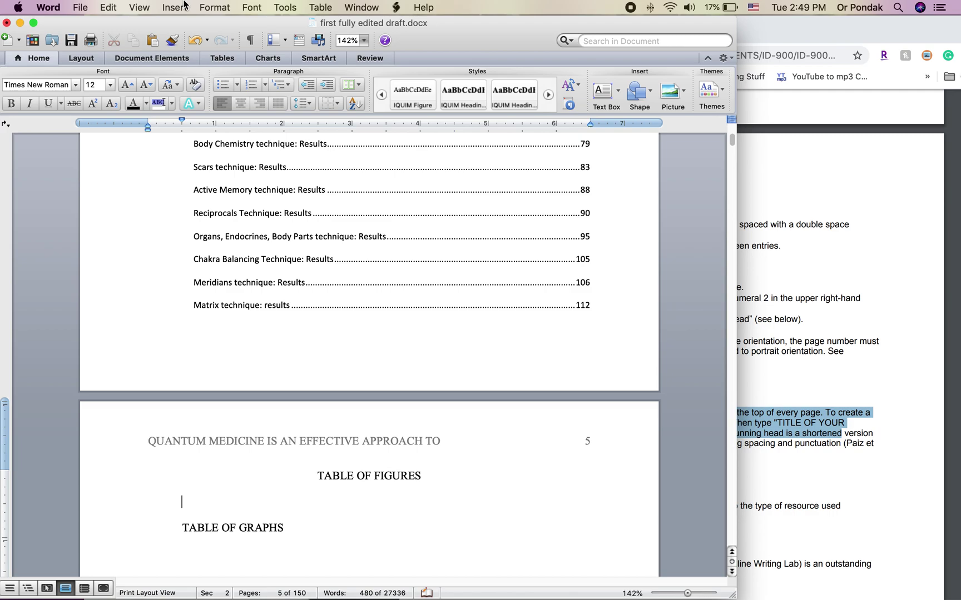
pyautogui.scroll(-2, 300, 500)
pyautogui.click(313, 398)
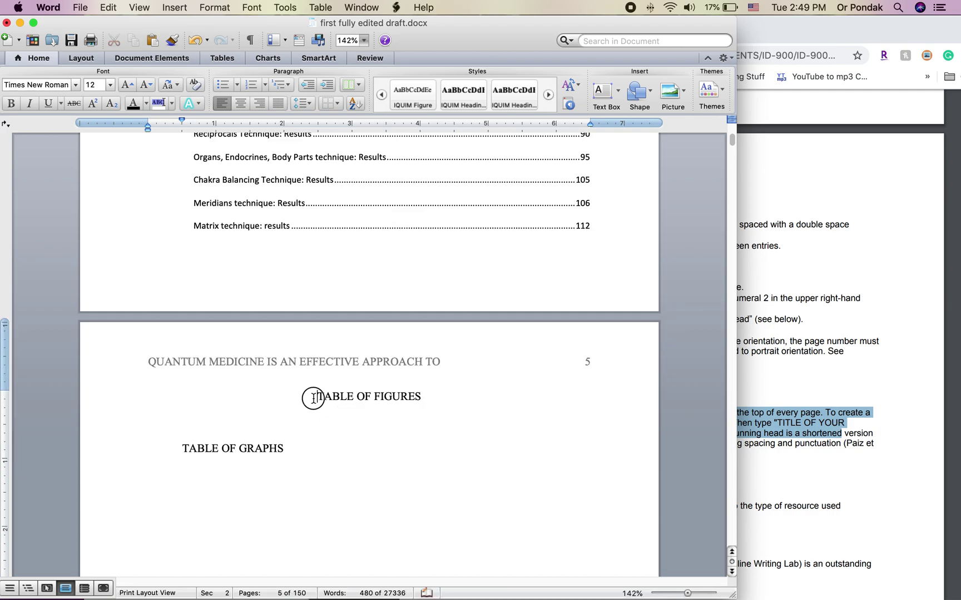
pyautogui.moveTo(313, 398); pyautogui.dragTo(435, 401)
pyautogui.click(416, 401)
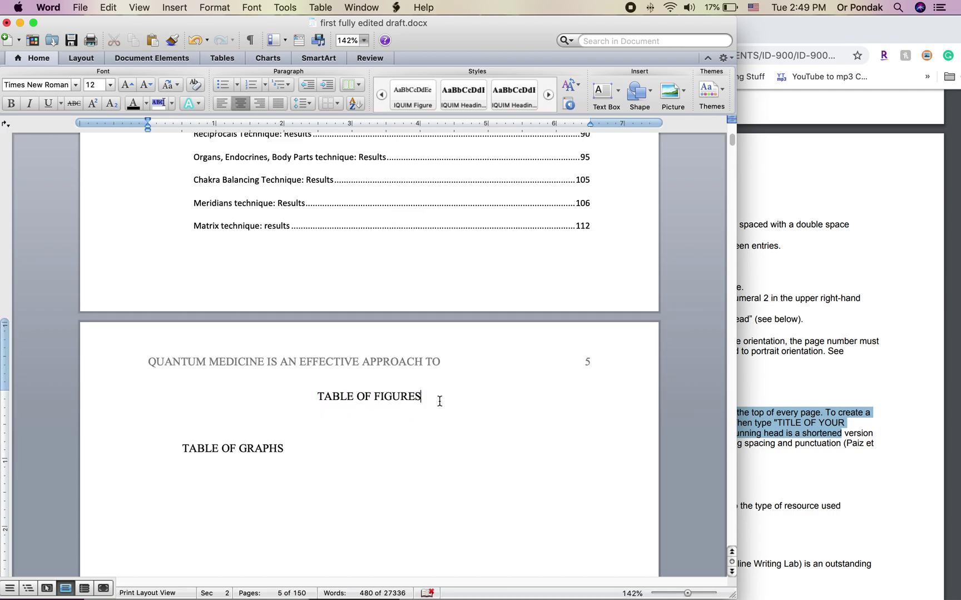
pyautogui.press('Return')
# Set up a new table of contents below the TABLE OF FIGURES heading, showing 1 level
pyautogui.click(180, 6)
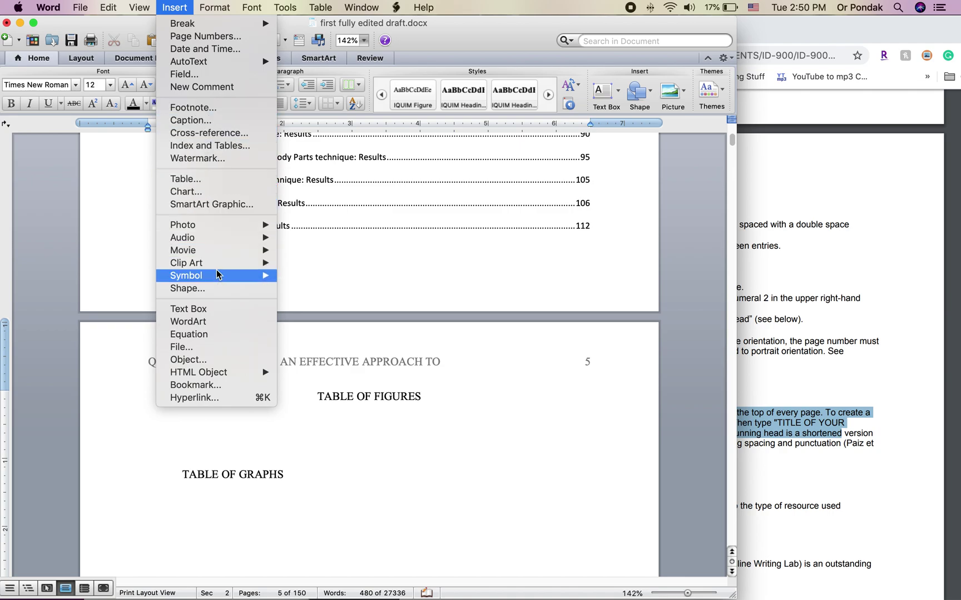
pyautogui.moveTo(218, 275)
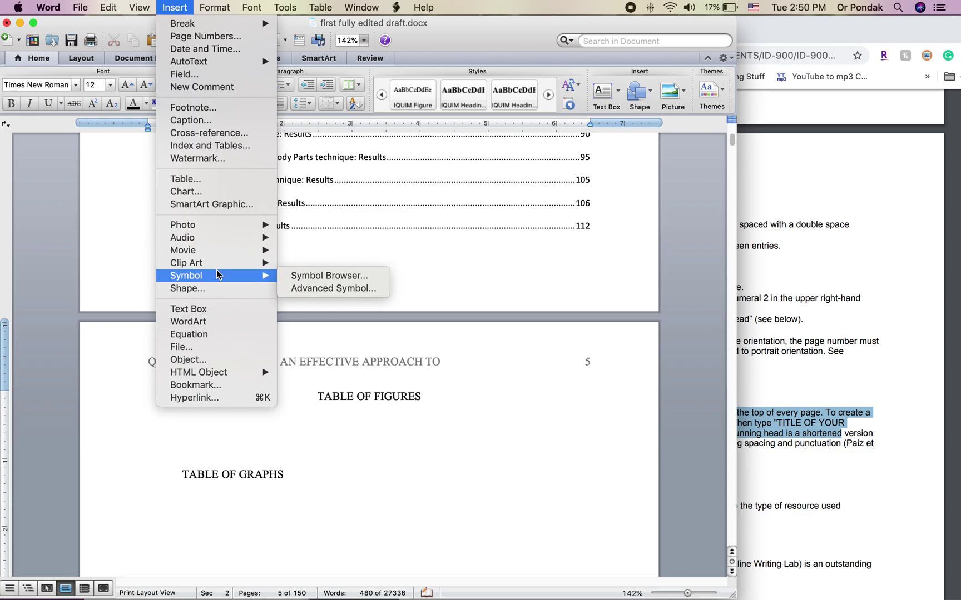
pyautogui.click(213, 145)
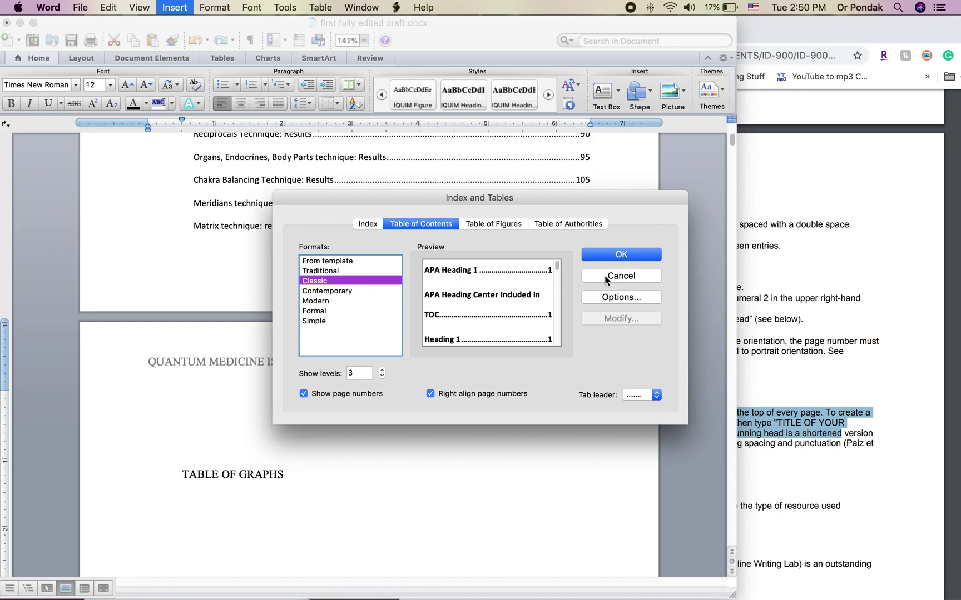
pyautogui.click(518, 222)
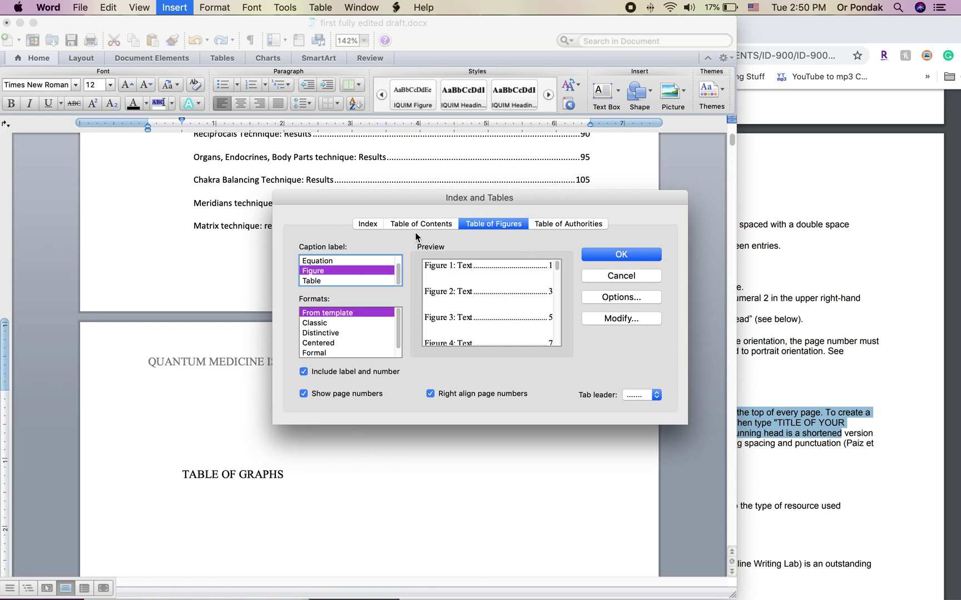
pyautogui.click(413, 229)
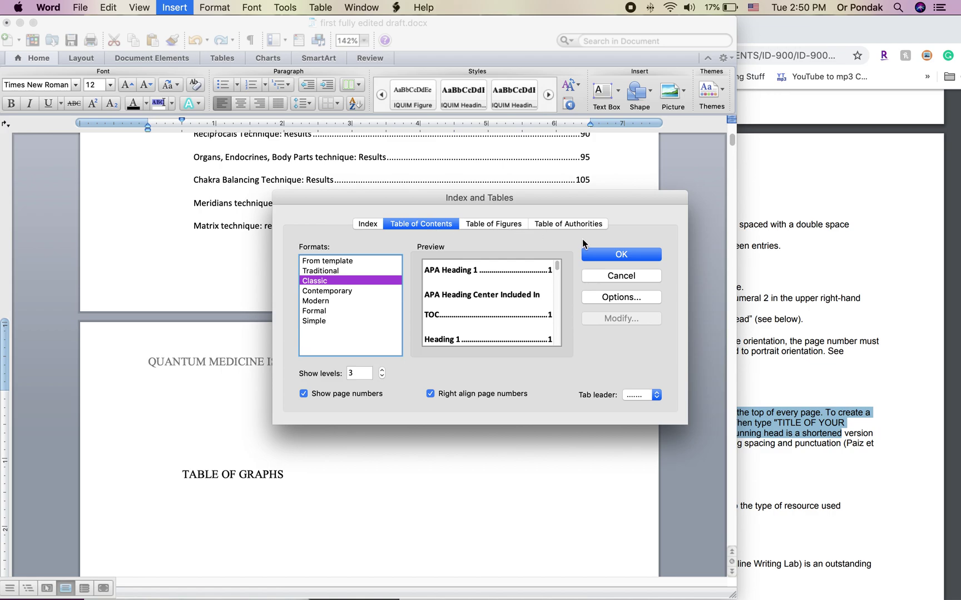
pyautogui.doubleClick(353, 372)
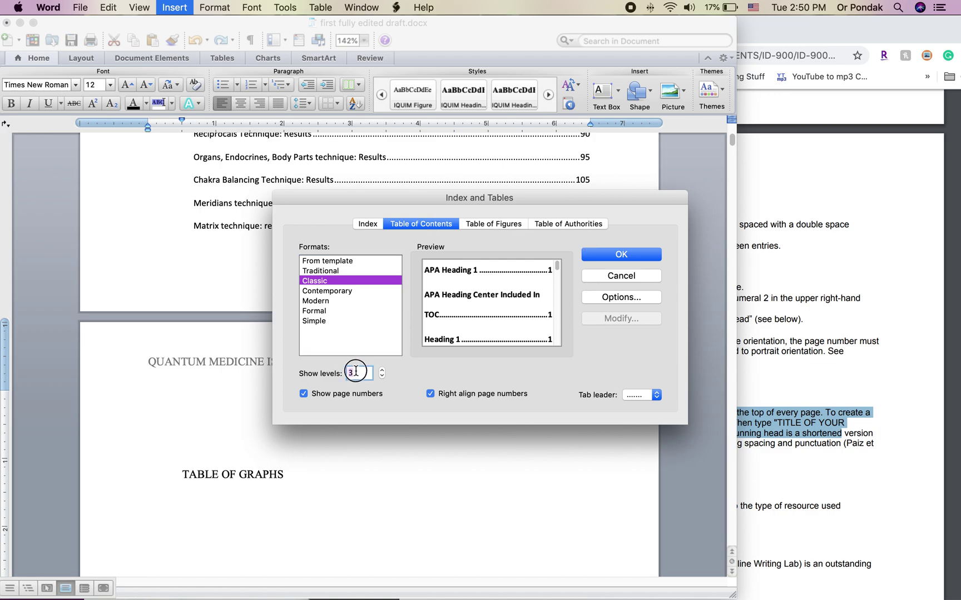
pyautogui.write('1')
# Clear the new table's TOC levels for APA Heading 1, APA Heading Center Included In TOC and Heading 1
pyautogui.click(623, 297)
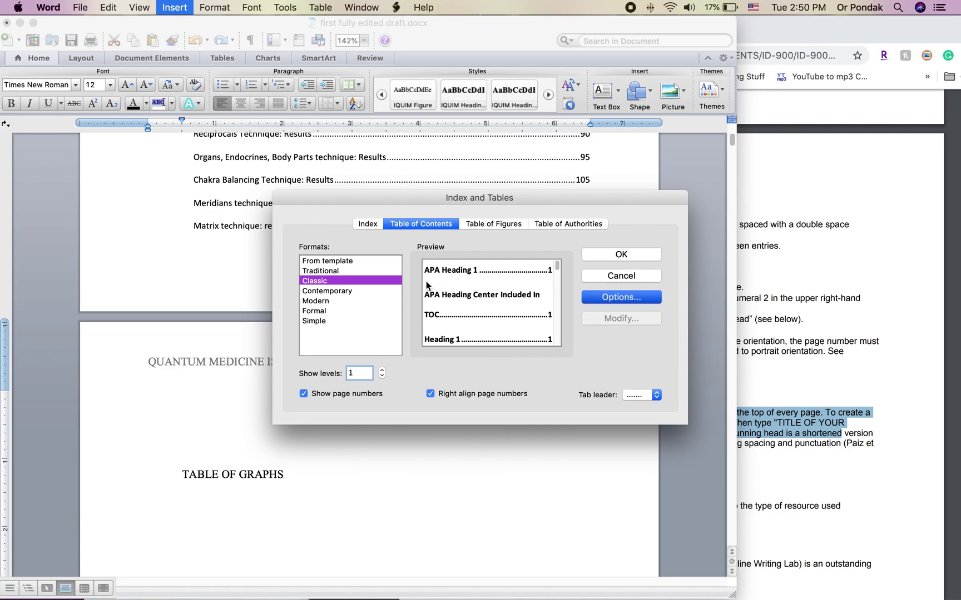
pyautogui.doubleClick(489, 364)
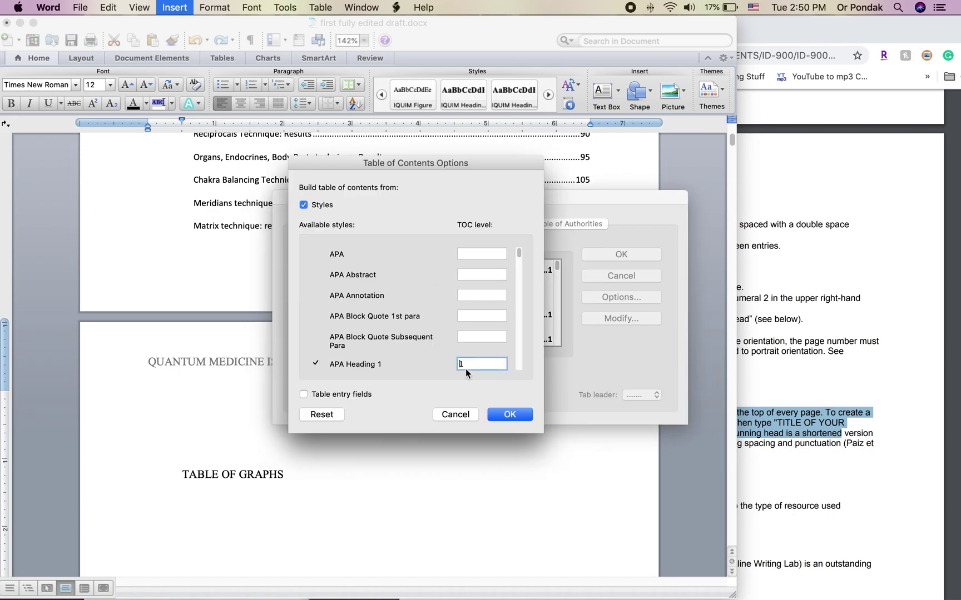
pyautogui.moveTo(521, 255)
pyautogui.mouseDown()
pyautogui.moveTo(520, 278)
pyautogui.moveTo(520, 267)
pyautogui.mouseUp()
pyautogui.doubleClick(484, 333)
pyautogui.moveTo(521, 271); pyautogui.dragTo(518, 318)
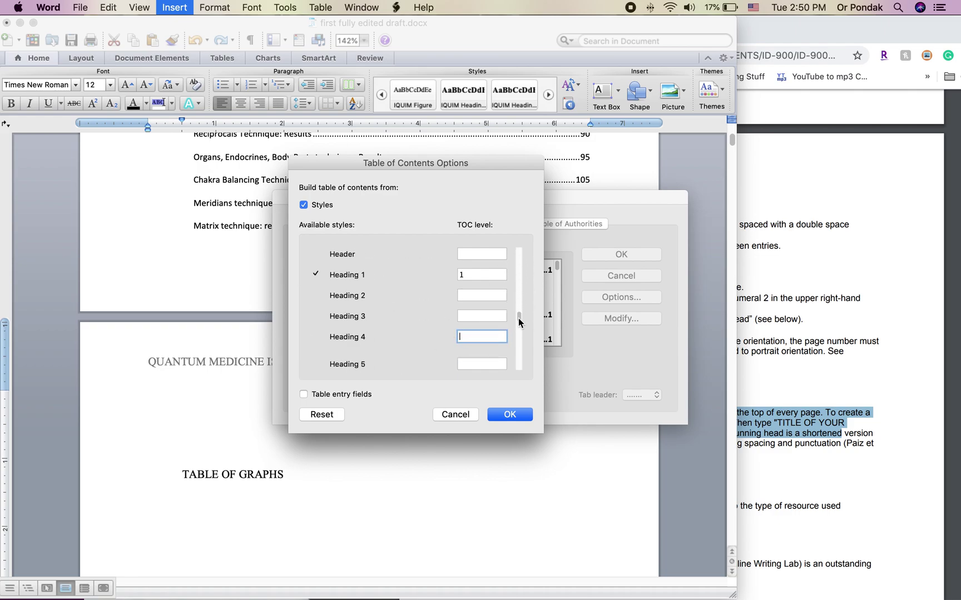
pyautogui.doubleClick(470, 274)
# Assign TOC level 1 to the IQUIM Figure style and insert the table under TABLE OF FIGURES
pyautogui.moveTo(520, 320)
pyautogui.mouseDown()
pyautogui.moveTo(518, 364)
pyautogui.moveTo(518, 338)
pyautogui.mouseUp()
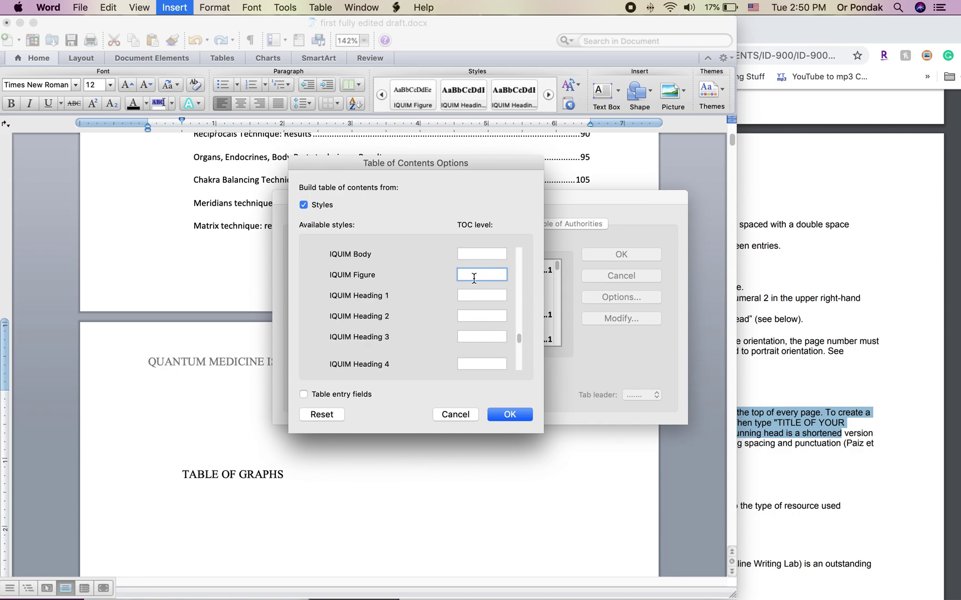
pyautogui.write('1')
pyautogui.click(508, 414)
pyautogui.click(621, 256)
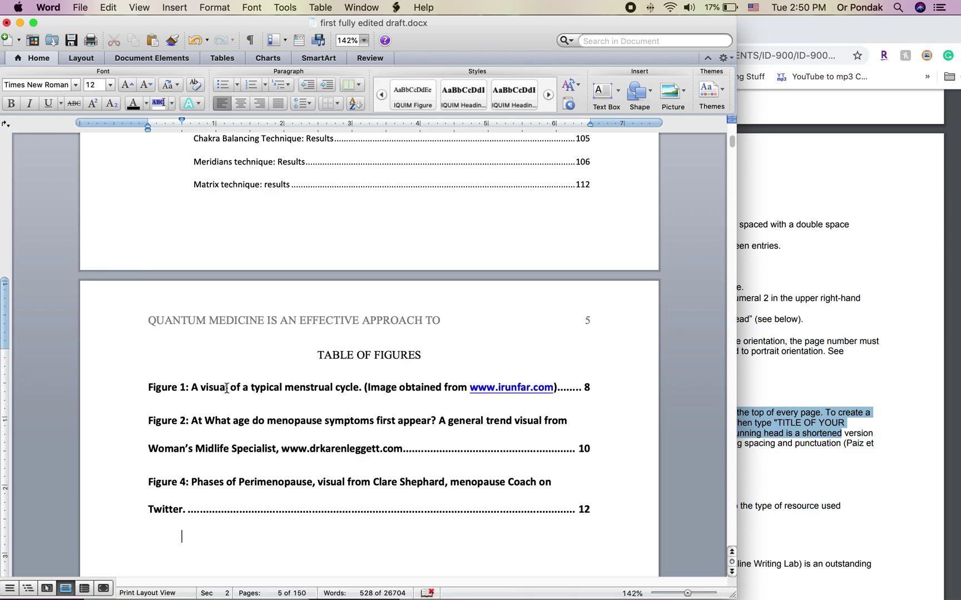
# Delete the image source notes from the Figure 1 and Figure 2 entries, keeping only each figure's number and title
pyautogui.moveTo(368, 384); pyautogui.dragTo(561, 388)
pyautogui.press('BackSpace')
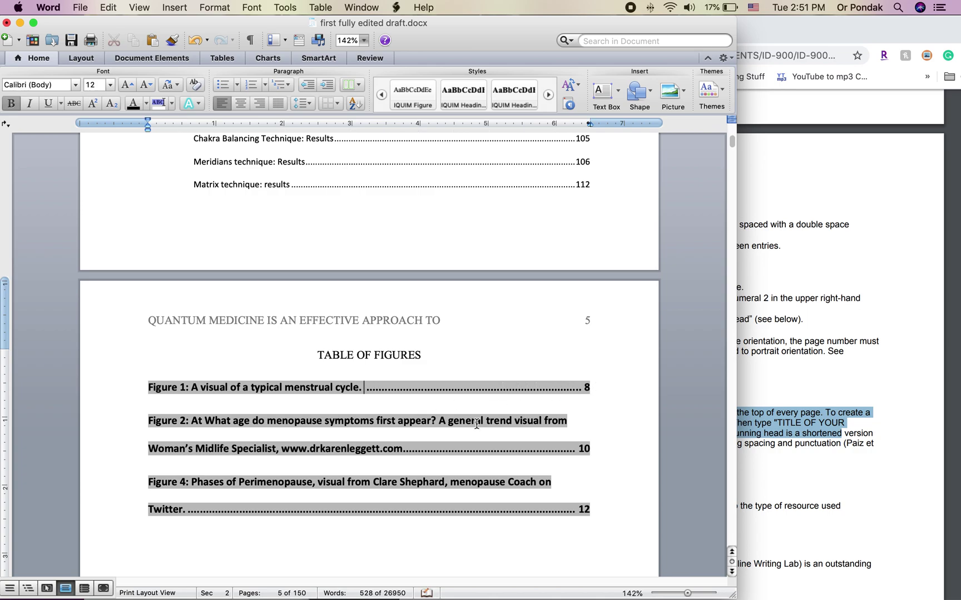
pyautogui.click(438, 421)
pyautogui.moveTo(437, 421); pyautogui.dragTo(404, 449)
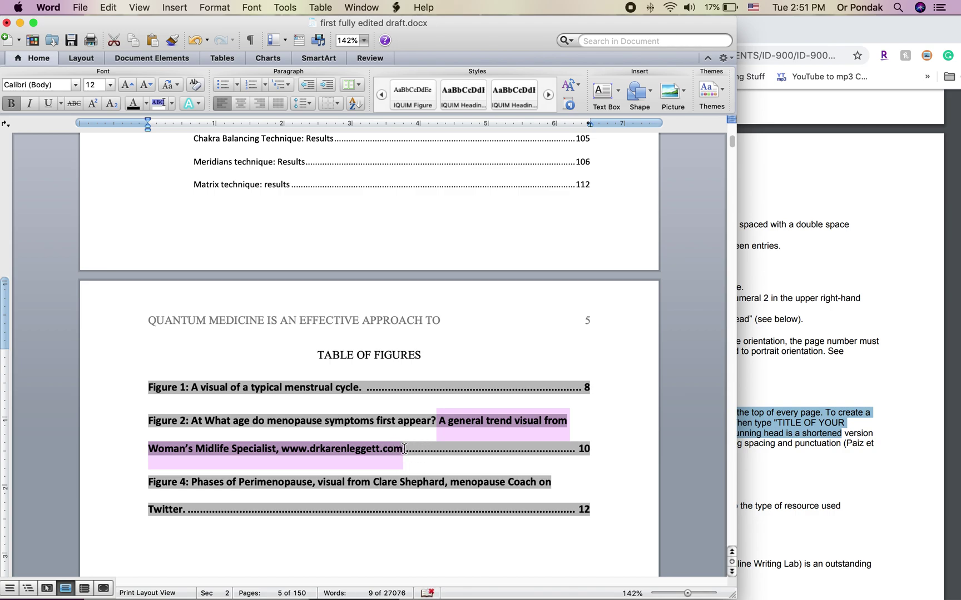
pyautogui.press('BackSpace')
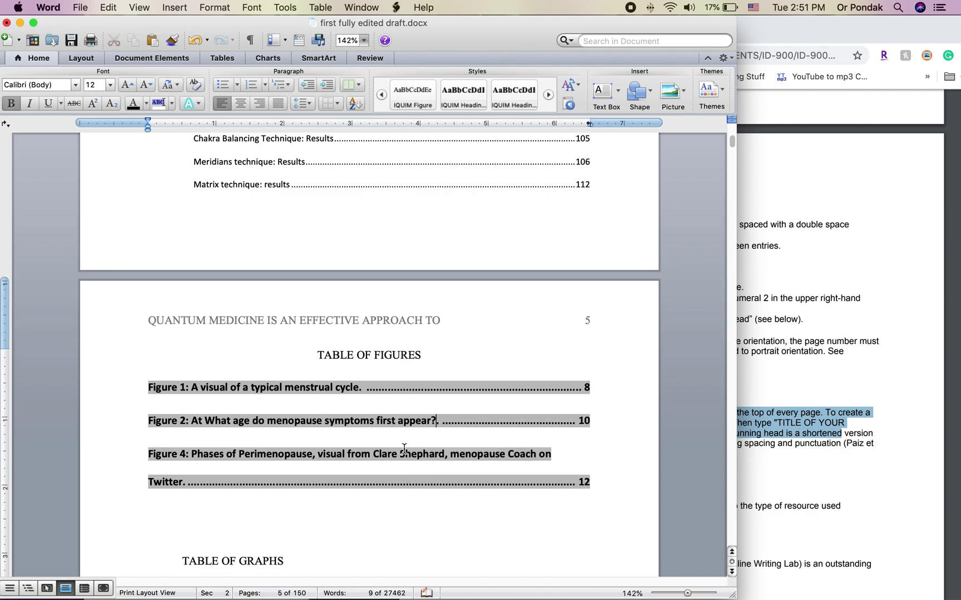
# Shorten the Figure 4 entry to "Phases of Perimenopause." by deleting its source note
pyautogui.moveTo(183, 482); pyautogui.dragTo(315, 455)
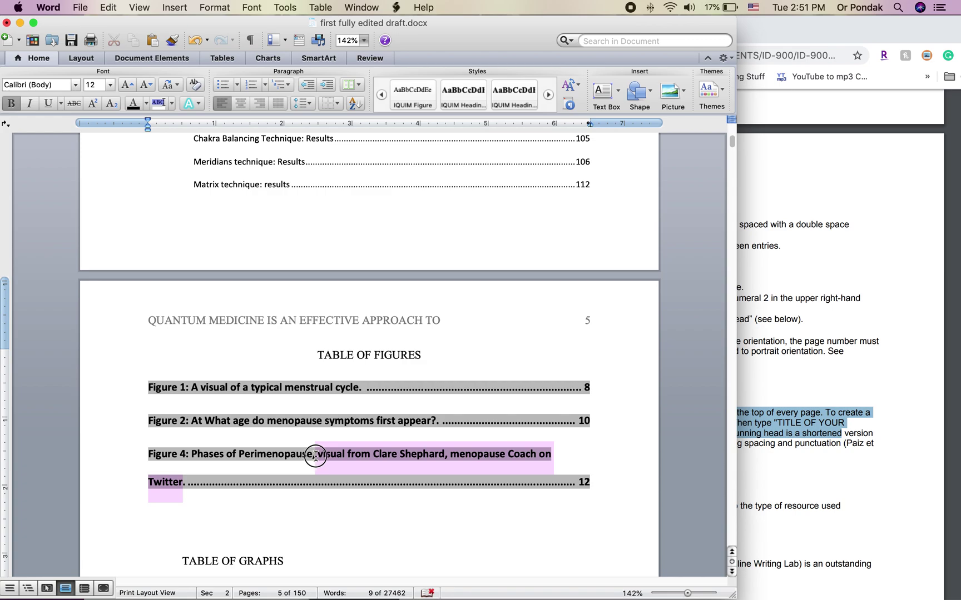
pyautogui.press('BackSpace')
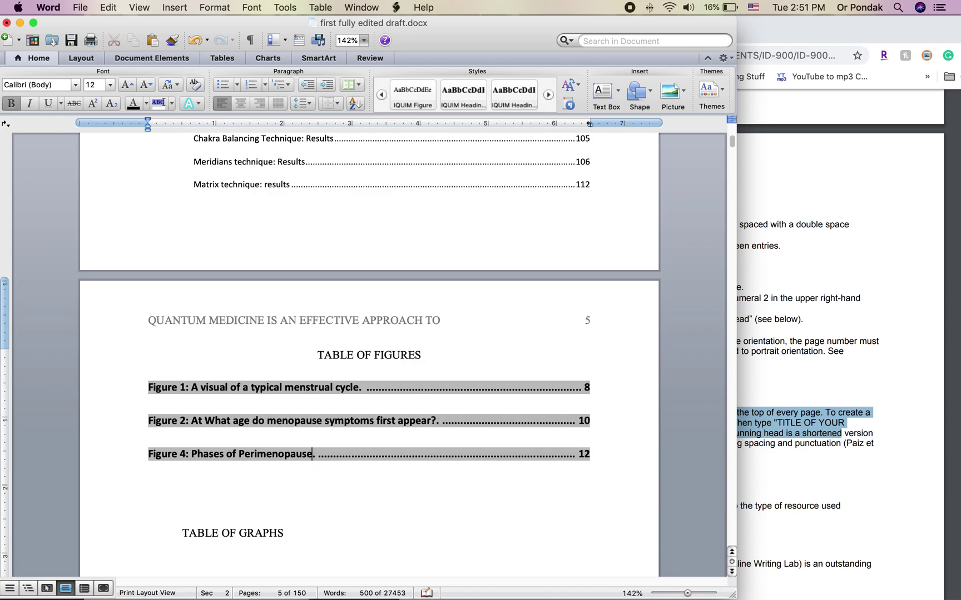
pyautogui.write('.')
pyautogui.scroll(-3, 299, 534)
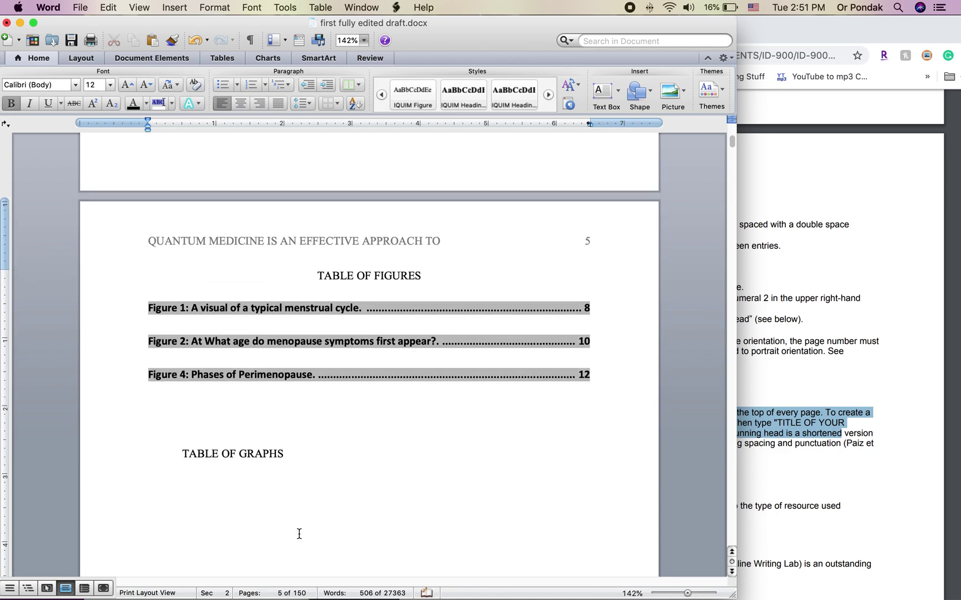
pyautogui.scroll(-1, 299, 534)
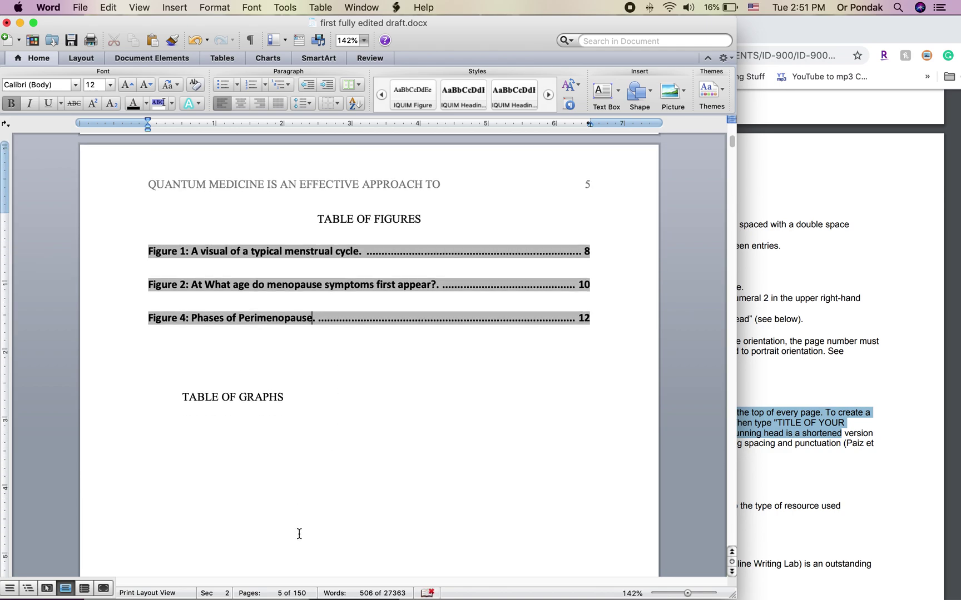
pyautogui.scroll(-1, 299, 534)
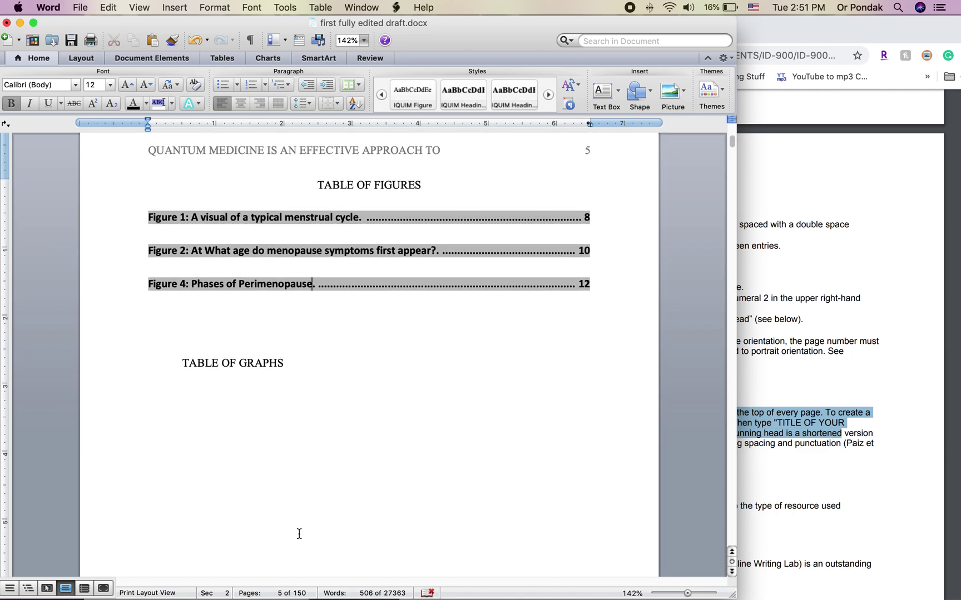
# Review the document from the table of figures through the Introduction and the opening pages of Chapter 1
pyautogui.scroll(-16, 299, 534)
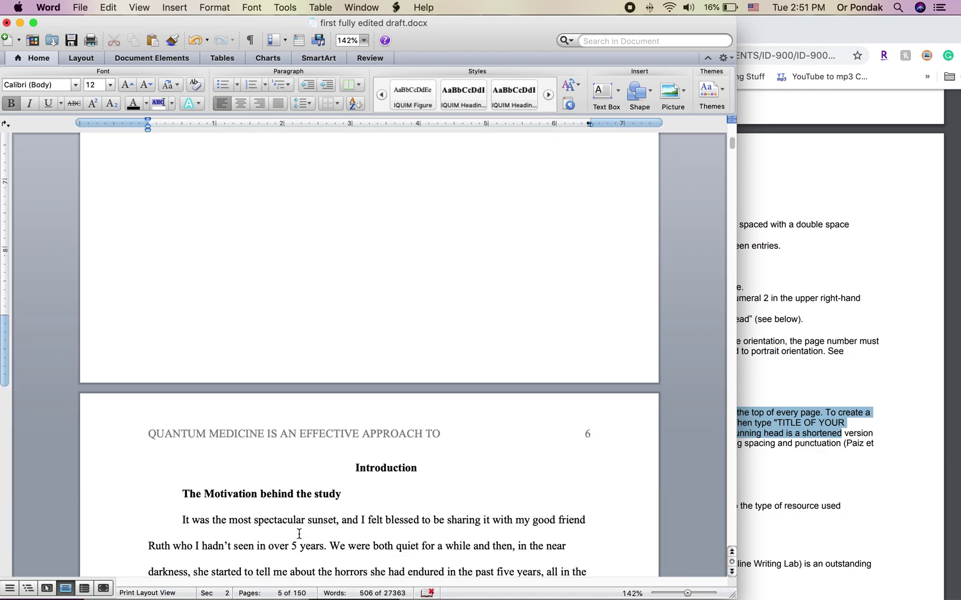
pyautogui.scroll(-7, 299, 534)
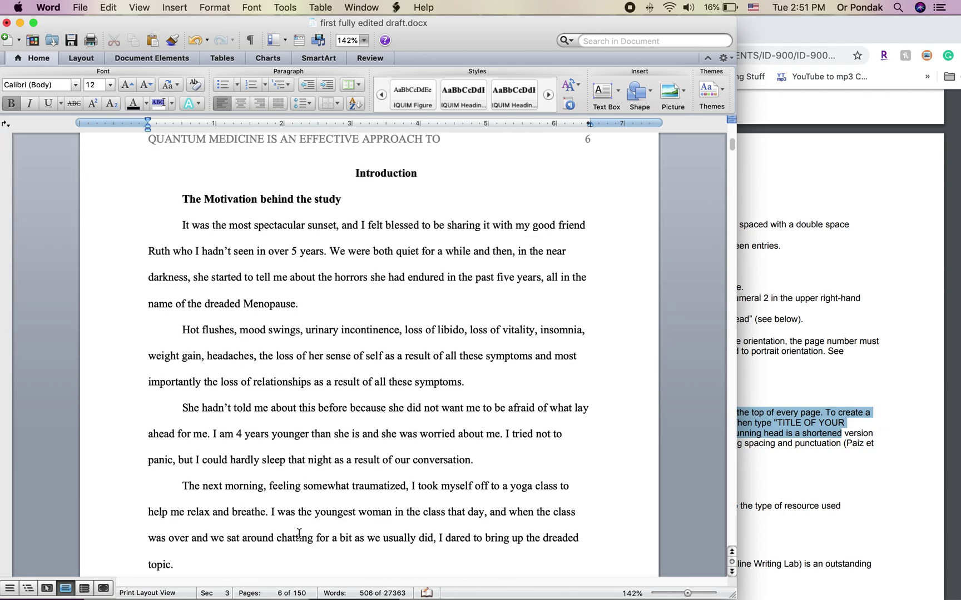
pyautogui.scroll(-4, 299, 534)
pyautogui.scroll(-4, 299, 534)
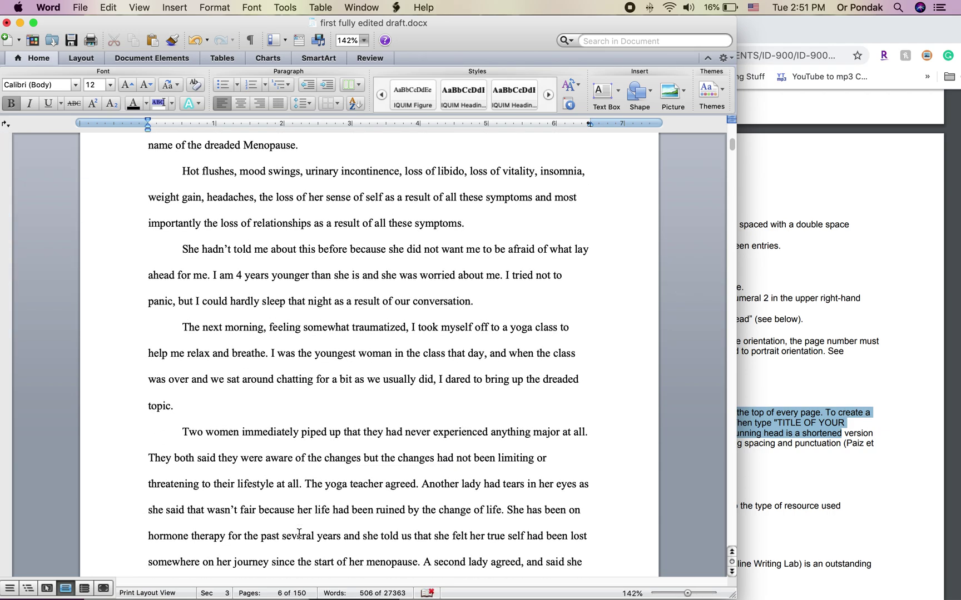
pyautogui.scroll(-12, 304, 539)
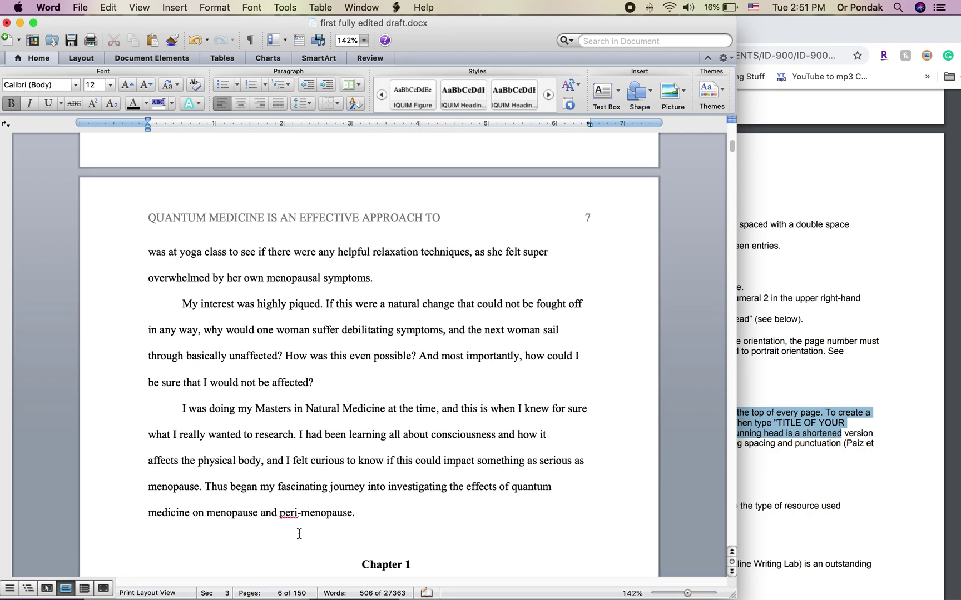
pyautogui.scroll(-3, 299, 534)
pyautogui.scroll(-7, 299, 533)
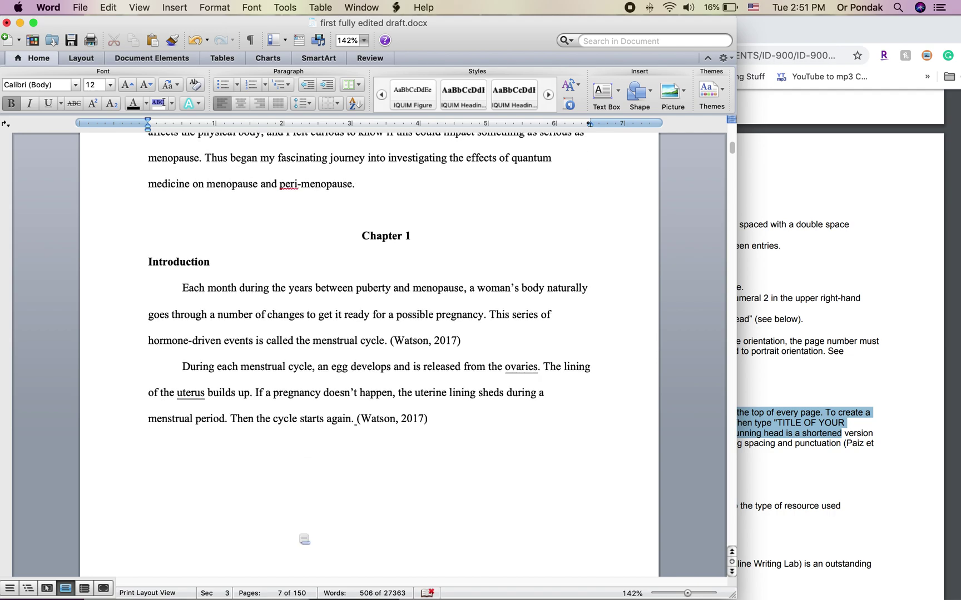
pyautogui.scroll(-14, 304, 539)
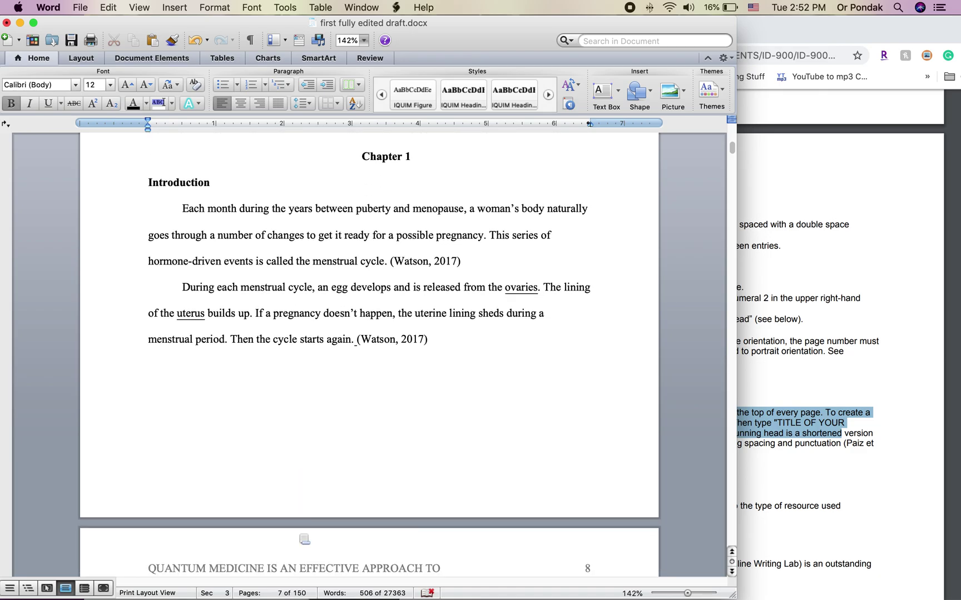
pyautogui.scroll(-10, 299, 534)
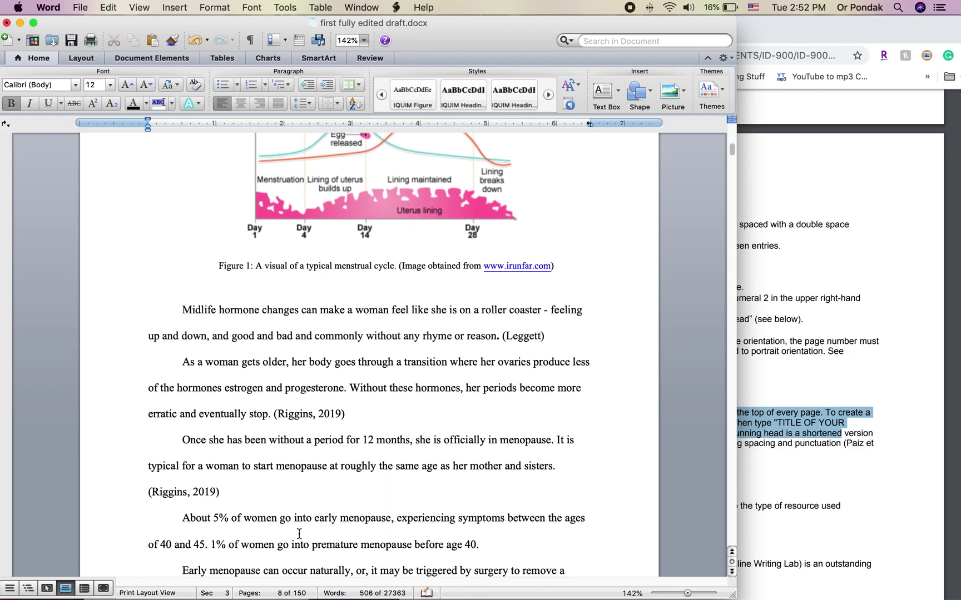
pyautogui.scroll(-7, 300, 533)
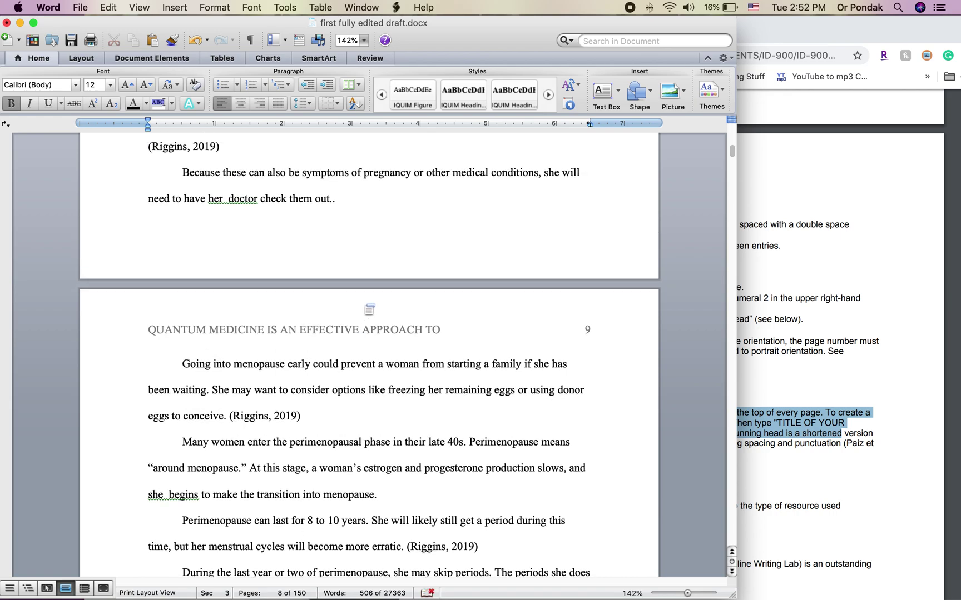
# Delete the duplicate period after "check them out" and the extra space in "her doctor" at the end of page 8
pyautogui.click(341, 200)
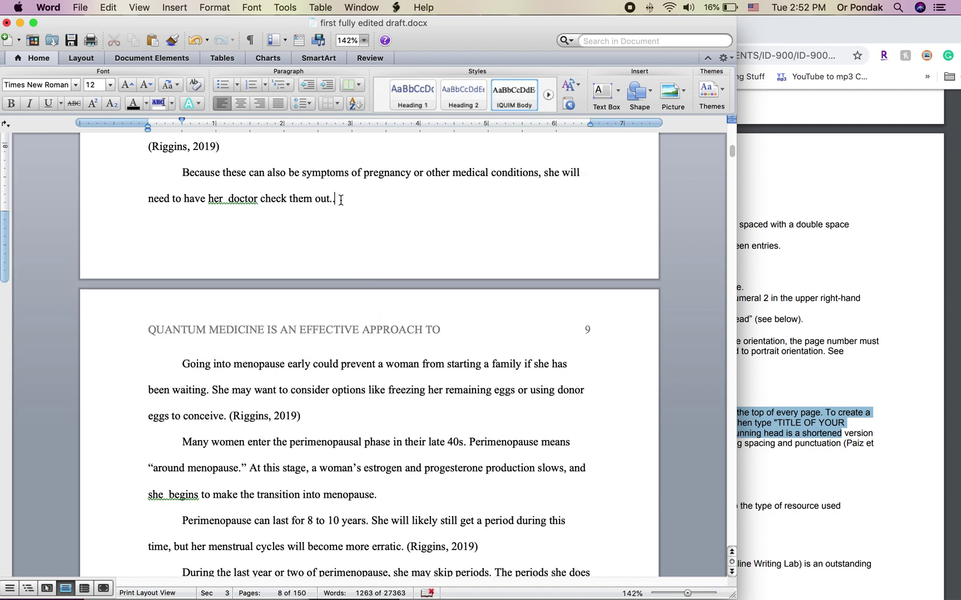
pyautogui.press('BackSpace')
pyautogui.click(228, 199)
pyautogui.press('BackSpace')
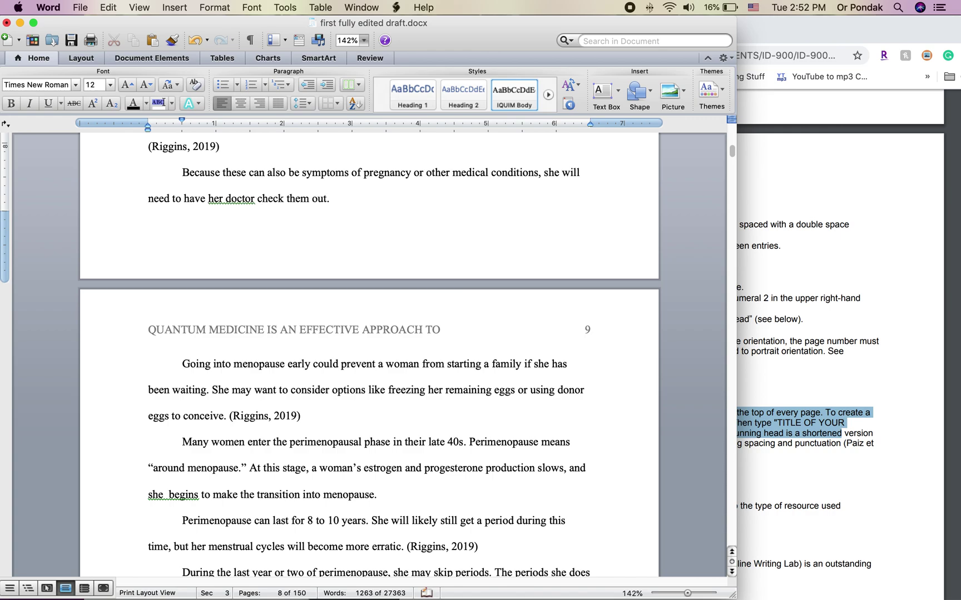
# Delete the extra space between "she" and "begins" in the perimenopausal phase paragraph on page 9
pyautogui.scroll(-1, 392, 210)
pyautogui.scroll(-3, 393, 210)
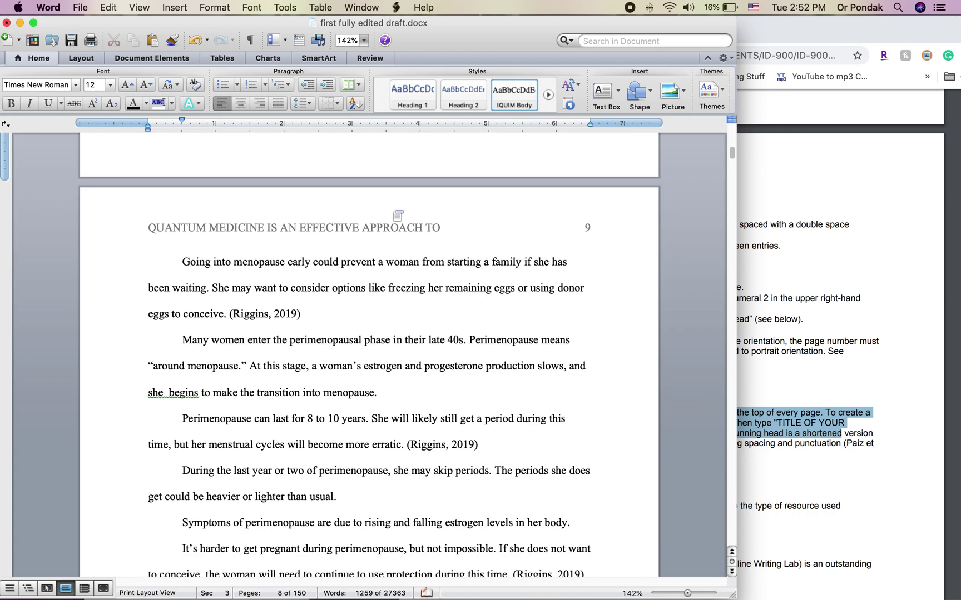
pyautogui.scroll(-4, 392, 210)
pyautogui.scroll(-1, 392, 210)
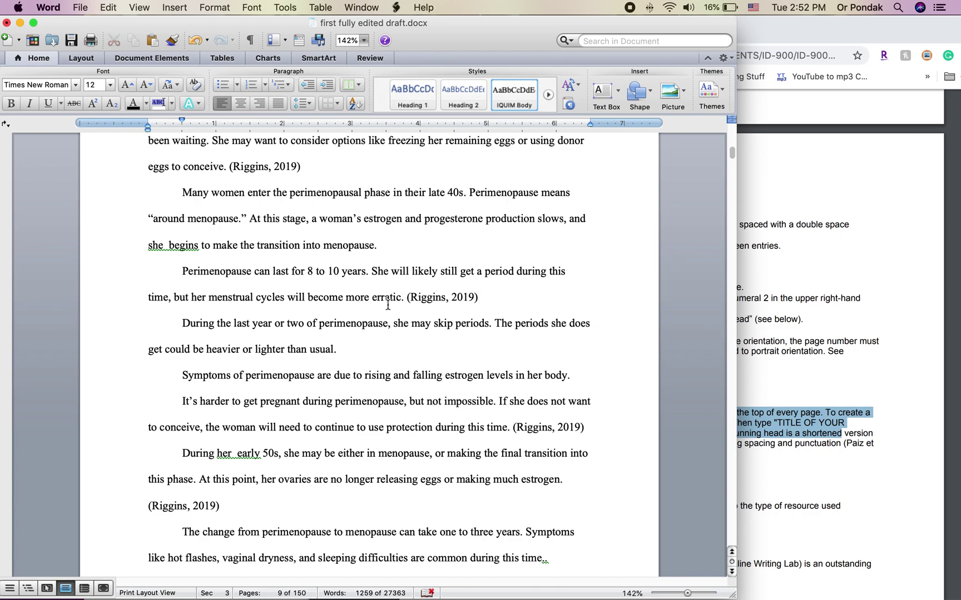
pyautogui.click(170, 247)
pyautogui.press('BackSpace')
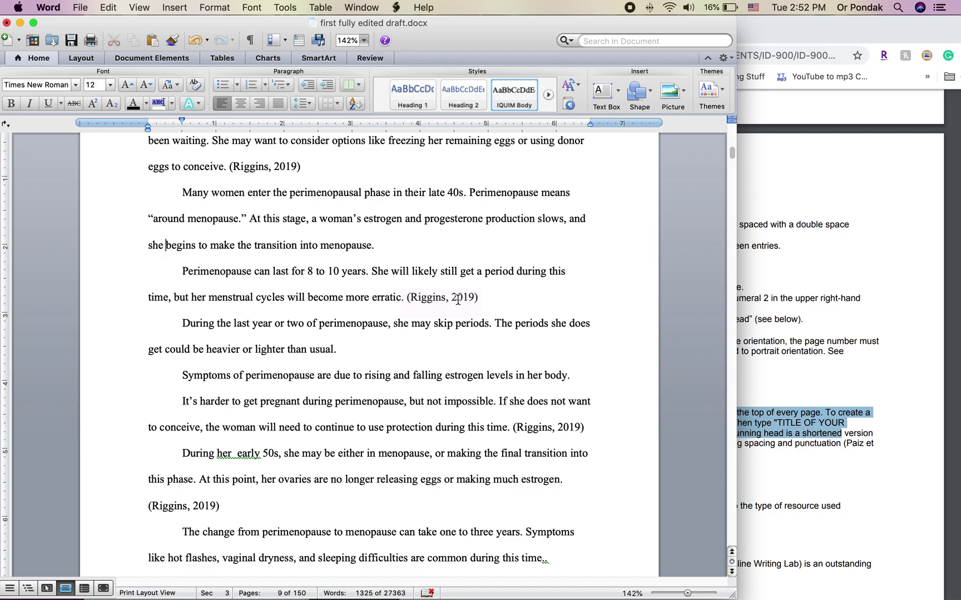
# Move the period after "will become more erratic" so it follows the closing parenthesis of the citation
pyautogui.click(498, 299)
pyautogui.moveTo(345, 299); pyautogui.dragTo(428, 297)
pyautogui.click(320, 300)
pyautogui.click(404, 298)
pyautogui.press('BackSpace')
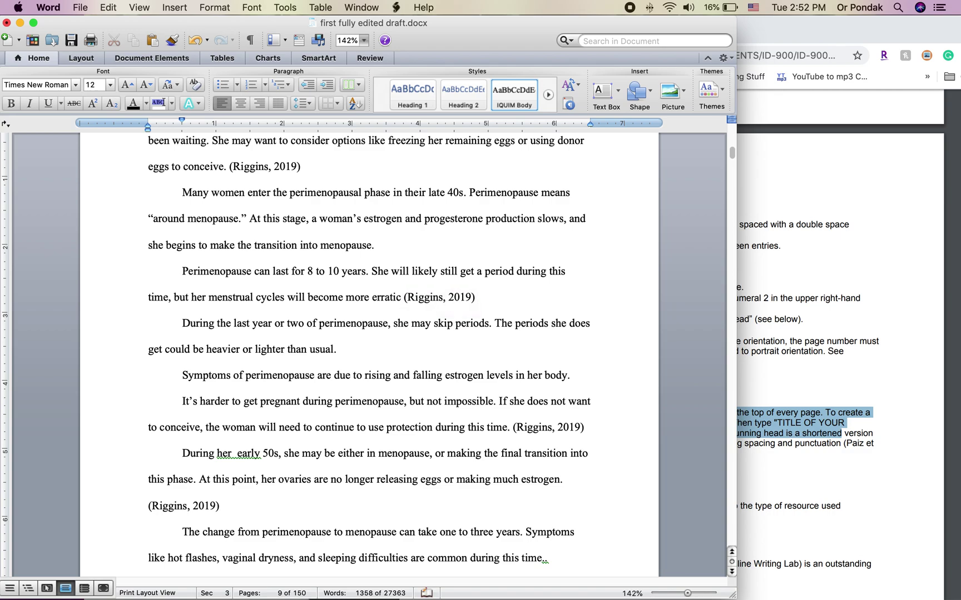
pyautogui.click(491, 296)
pyautogui.write('.')
# Delete the extra space between "her" and "early" in the paragraph beginning "During her early 50s"
pyautogui.scroll(-2, 396, 290)
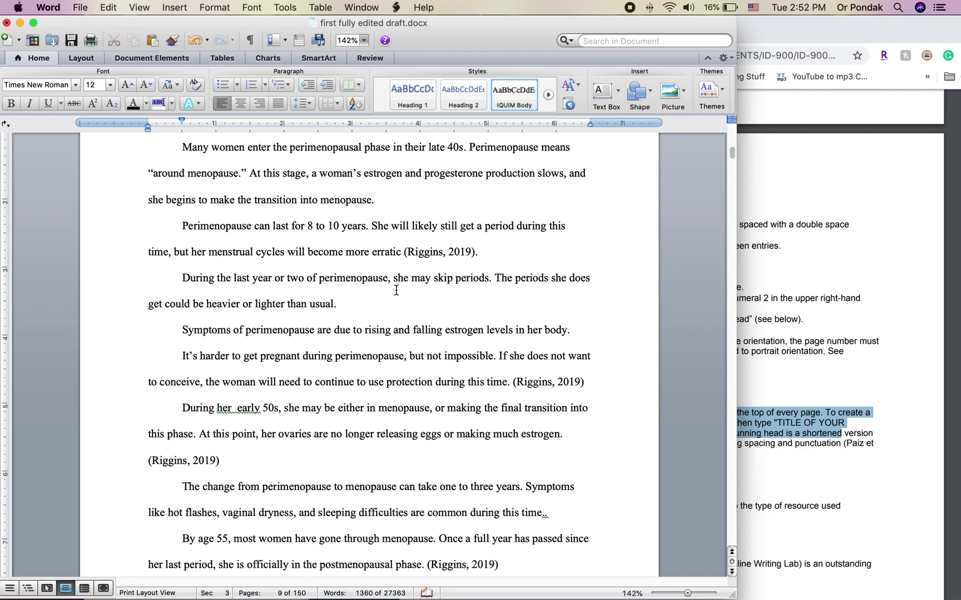
pyautogui.click(234, 408)
pyautogui.press('BackSpace')
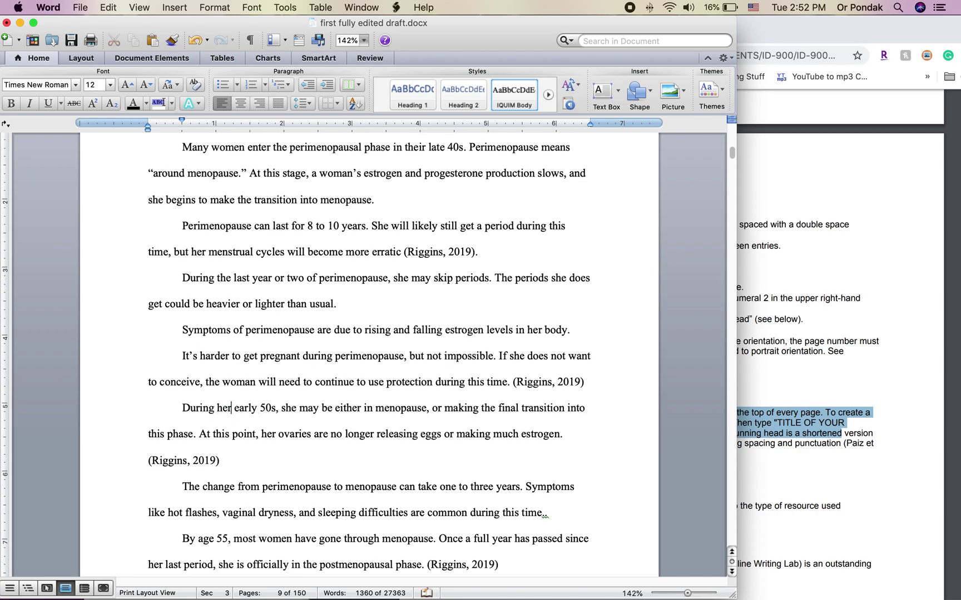
# Review the rest of page 9, the Figure 2 caption and the "What is Menopause?" paragraph on page 10
pyautogui.scroll(-4, 263, 409)
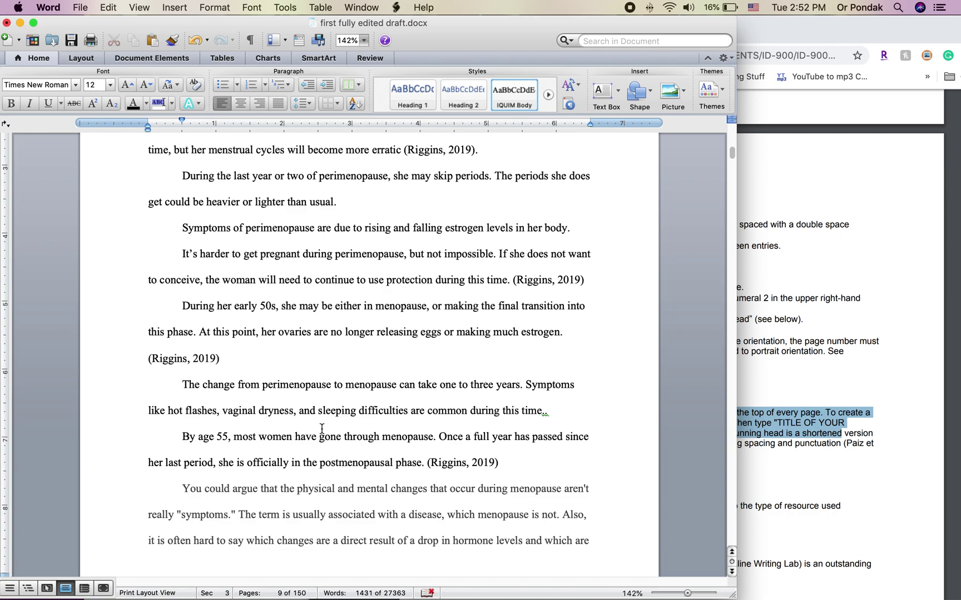
pyautogui.scroll(-4, 329, 481)
pyautogui.scroll(-5, 331, 484)
pyautogui.scroll(-1, 336, 490)
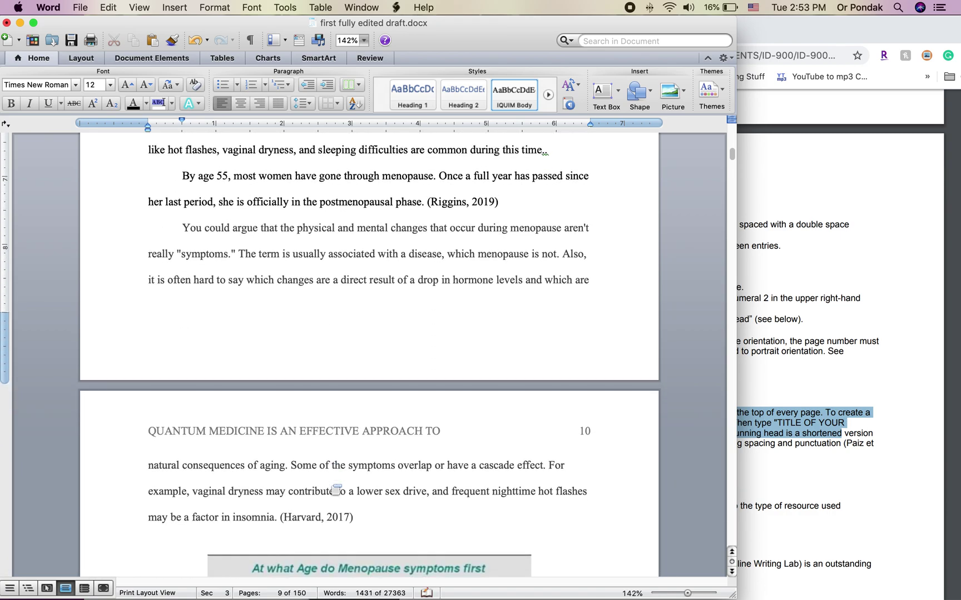
pyautogui.scroll(-2, 330, 482)
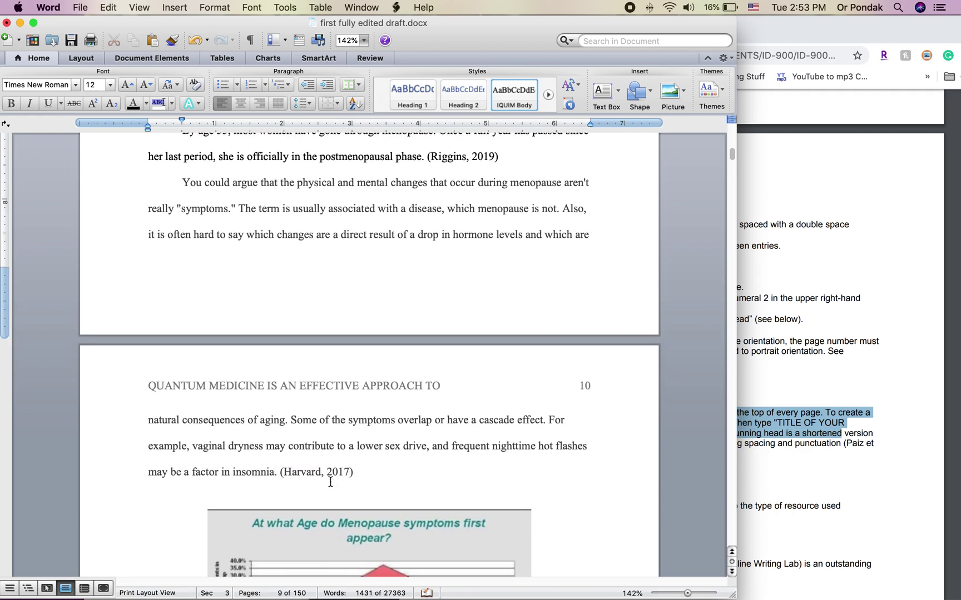
pyautogui.scroll(-2, 443, 458)
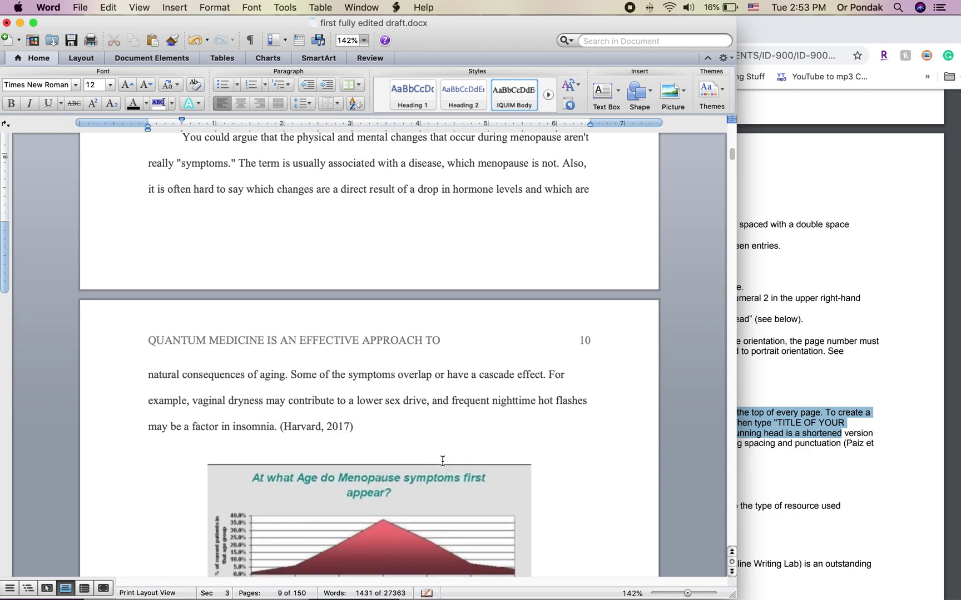
pyautogui.scroll(-10, 442, 461)
pyautogui.scroll(-1, 443, 461)
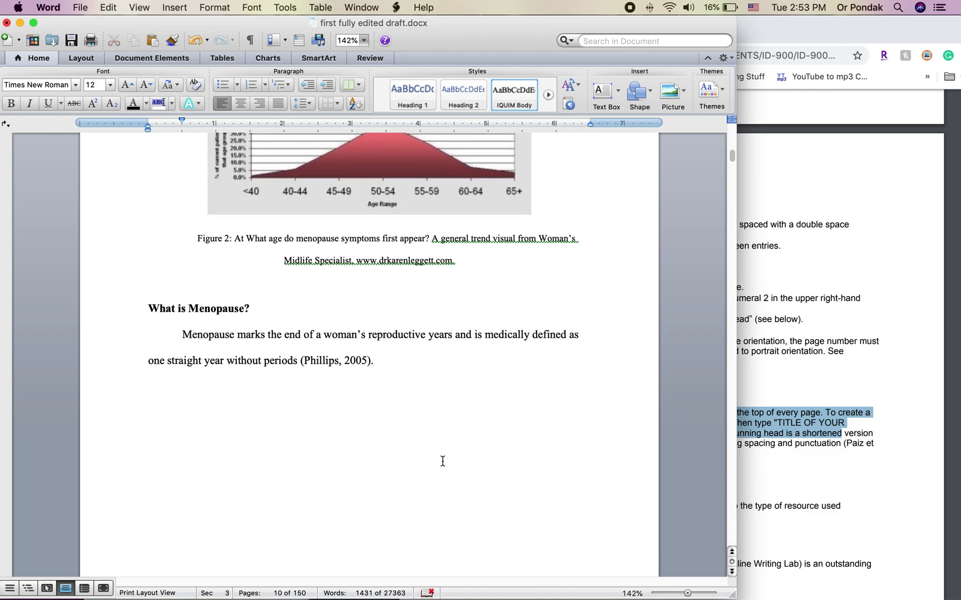
pyautogui.moveTo(387, 365); pyautogui.dragTo(270, 343)
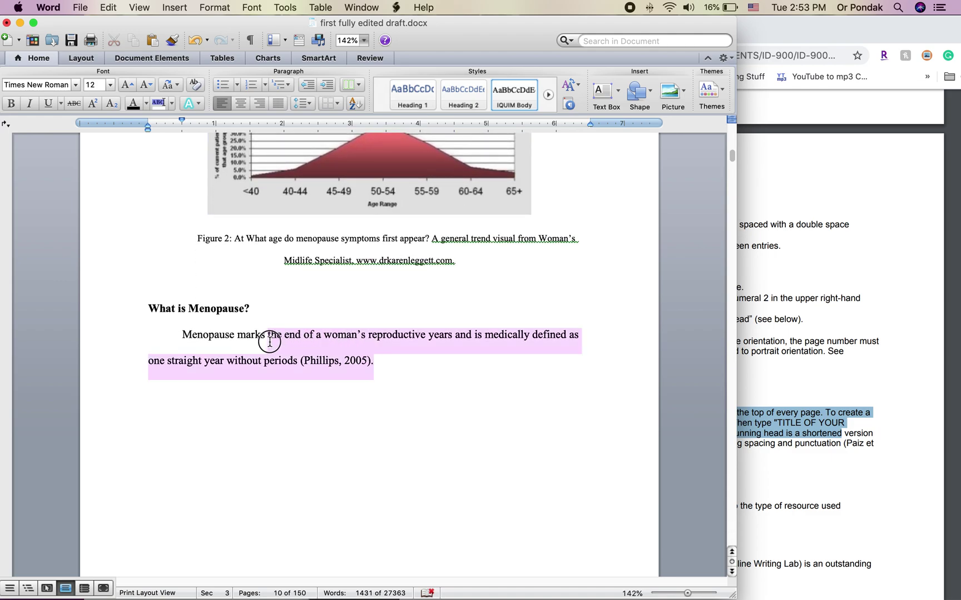
pyautogui.click(457, 387)
pyautogui.scroll(-1, 458, 393)
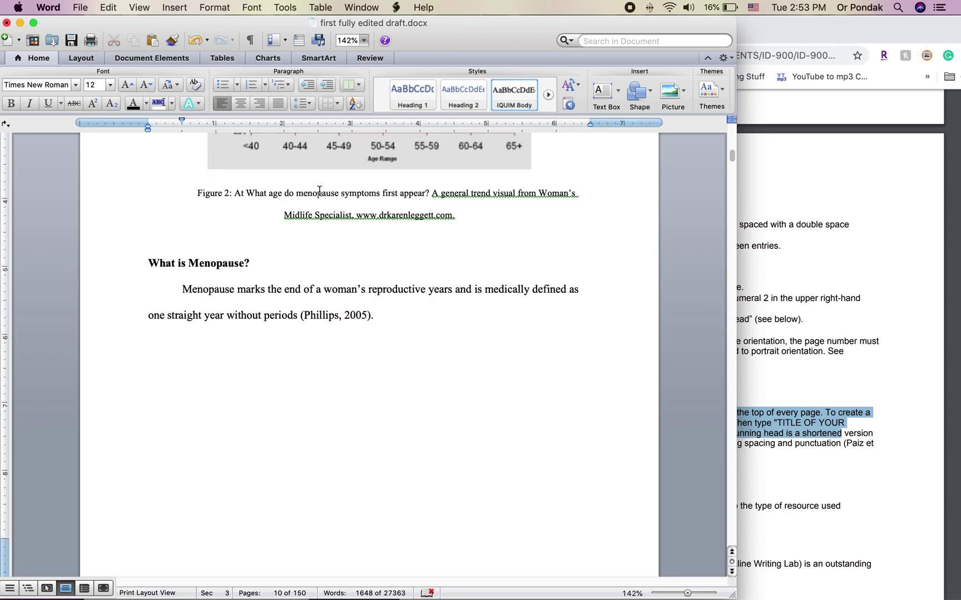
pyautogui.click(454, 208)
pyautogui.moveTo(454, 208); pyautogui.dragTo(431, 193)
pyautogui.click(467, 222)
# Replace the punctuation after "is removed" with a space before the citation in the paragraph below Figure 3
pyautogui.scroll(-8, 466, 224)
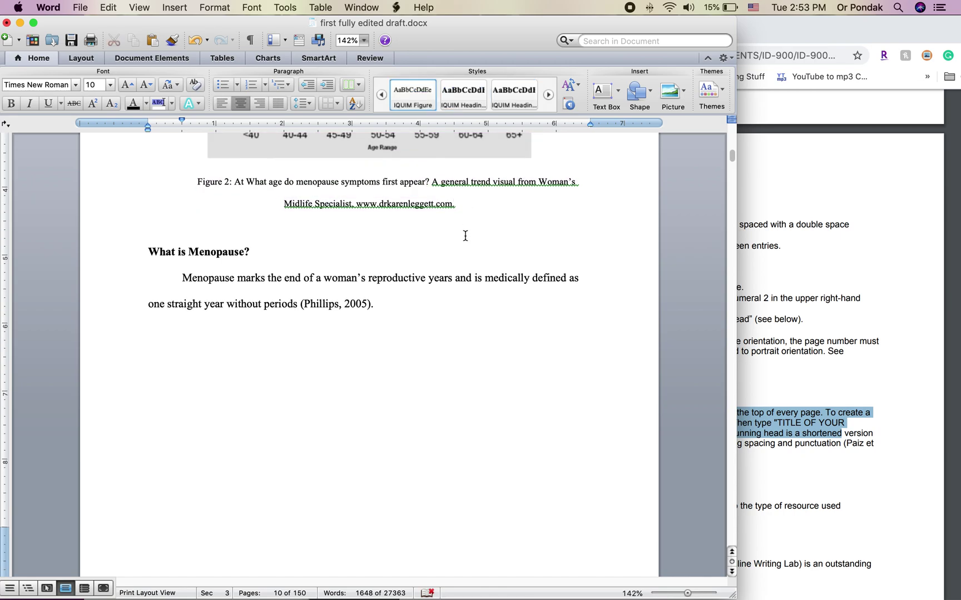
pyautogui.scroll(-5, 465, 239)
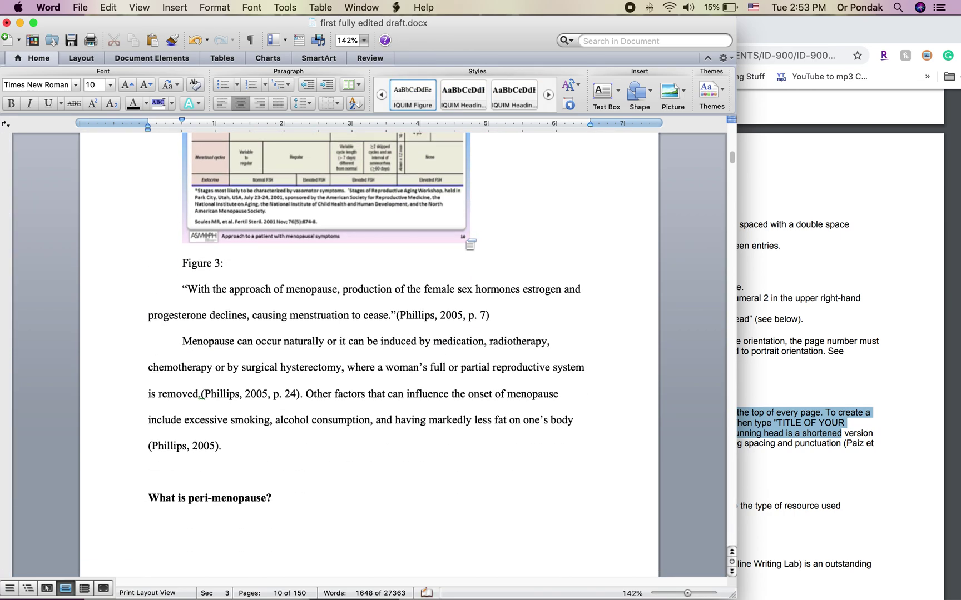
pyautogui.click(199, 336)
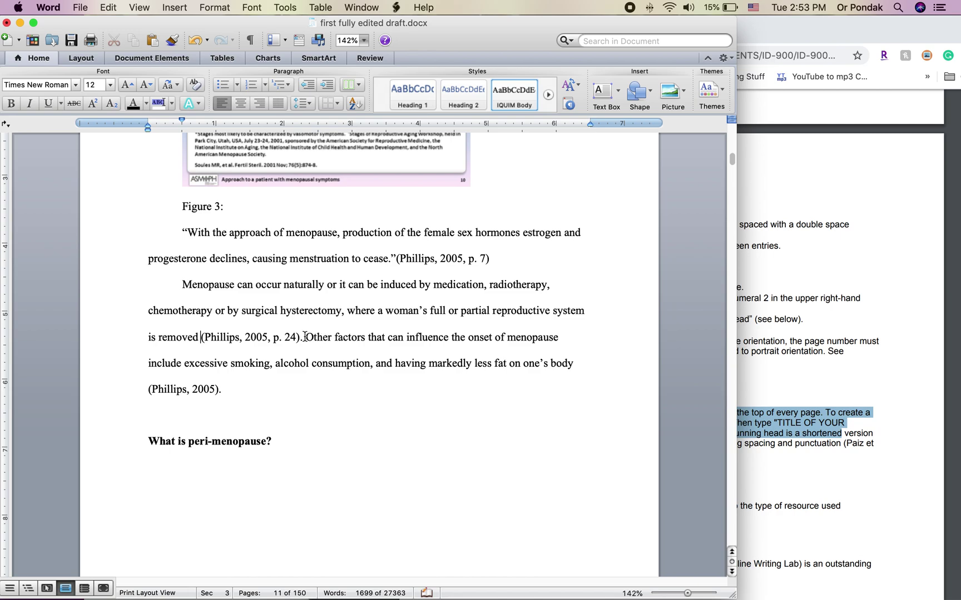
# Examine the peri-menopause section and the gap between the physiology heading and the page 13 text
pyautogui.scroll(-12, 388, 356)
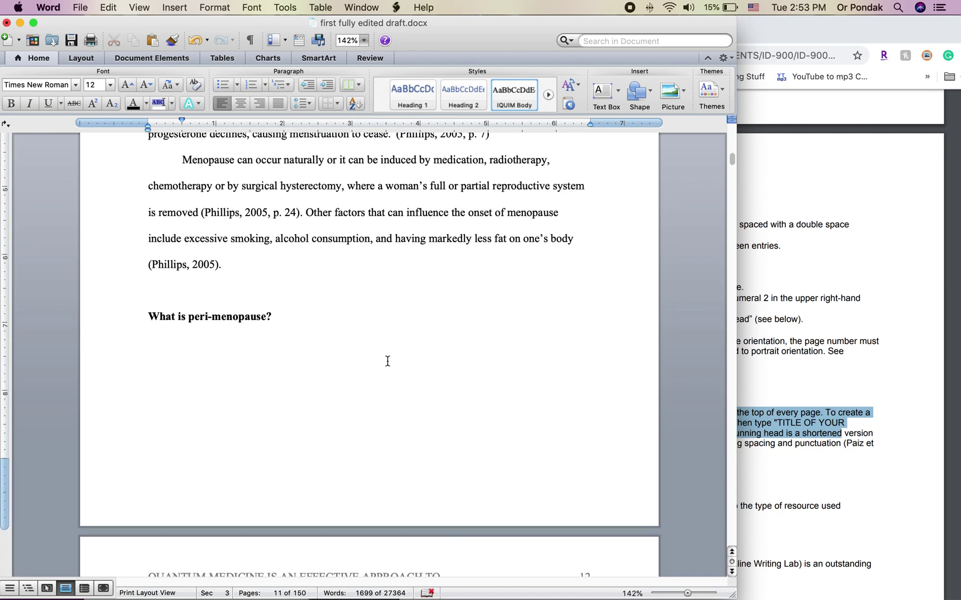
pyautogui.scroll(-3, 388, 364)
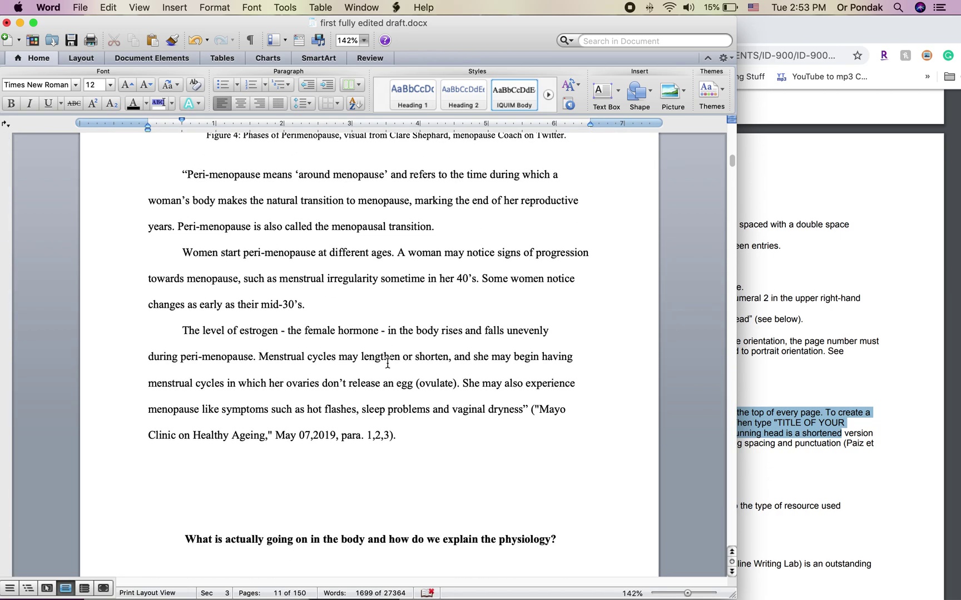
pyautogui.scroll(-3, 387, 364)
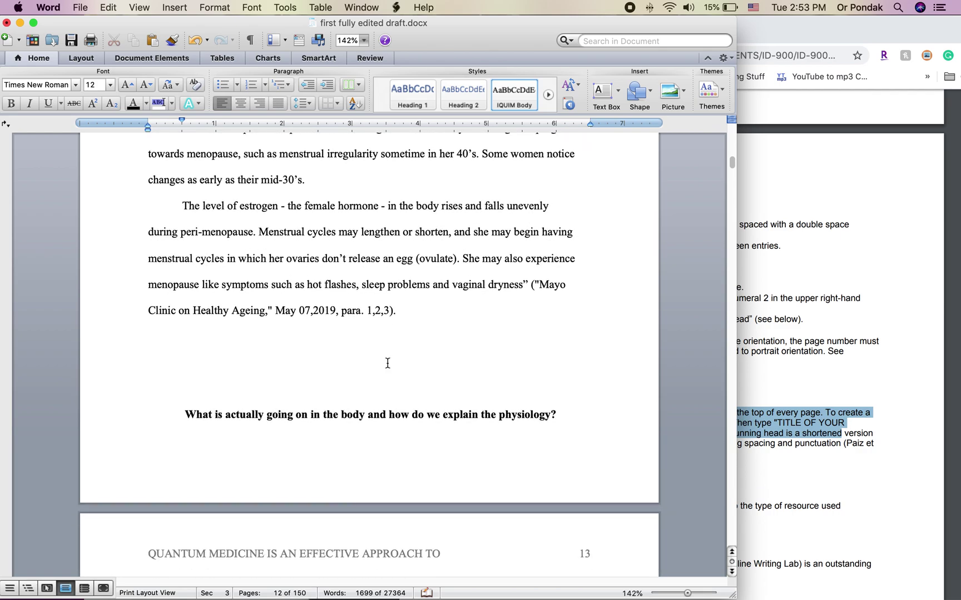
pyautogui.scroll(-5, 387, 363)
pyautogui.rightClick(387, 366)
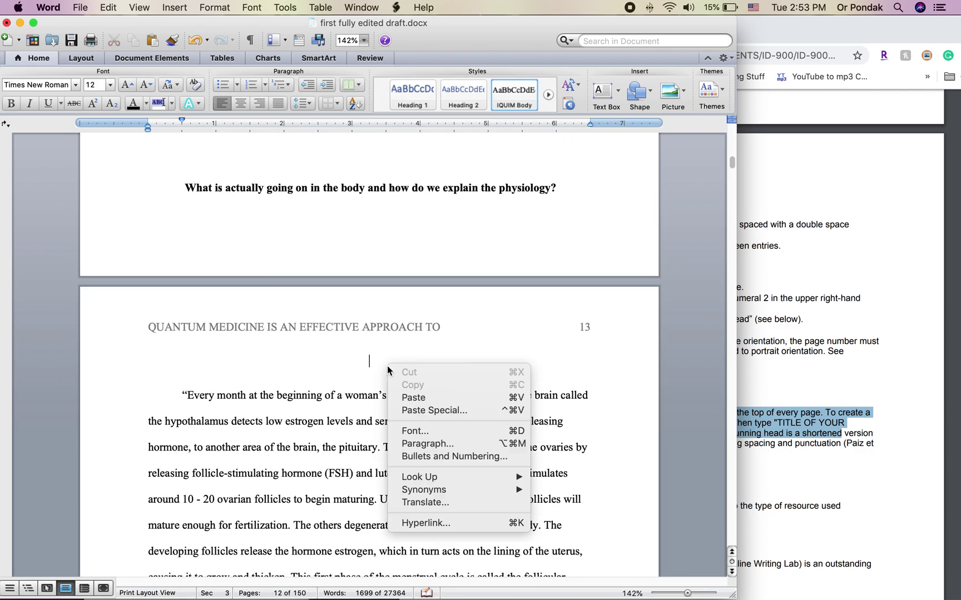
pyautogui.click(387, 366)
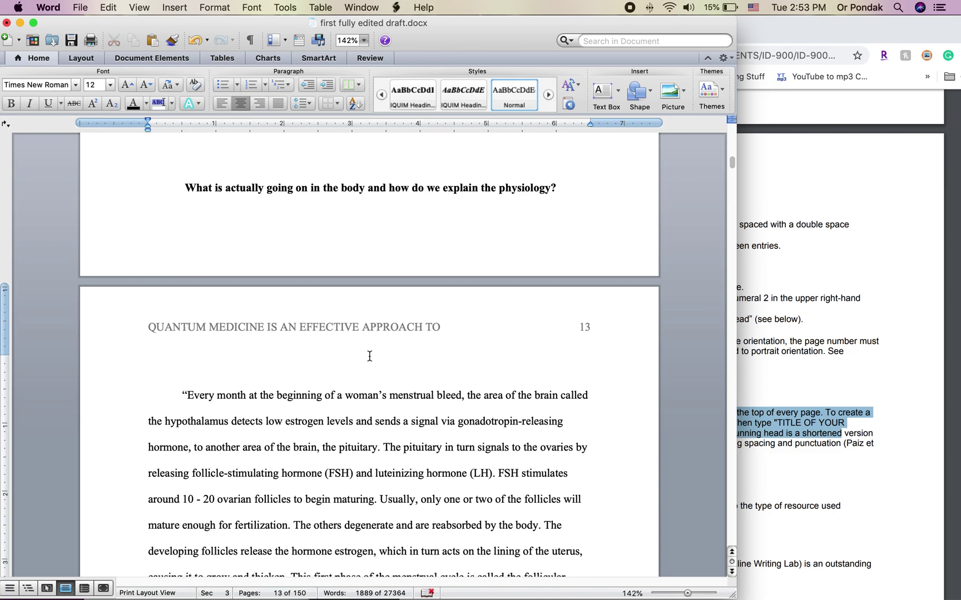
pyautogui.scroll(20, 370, 358)
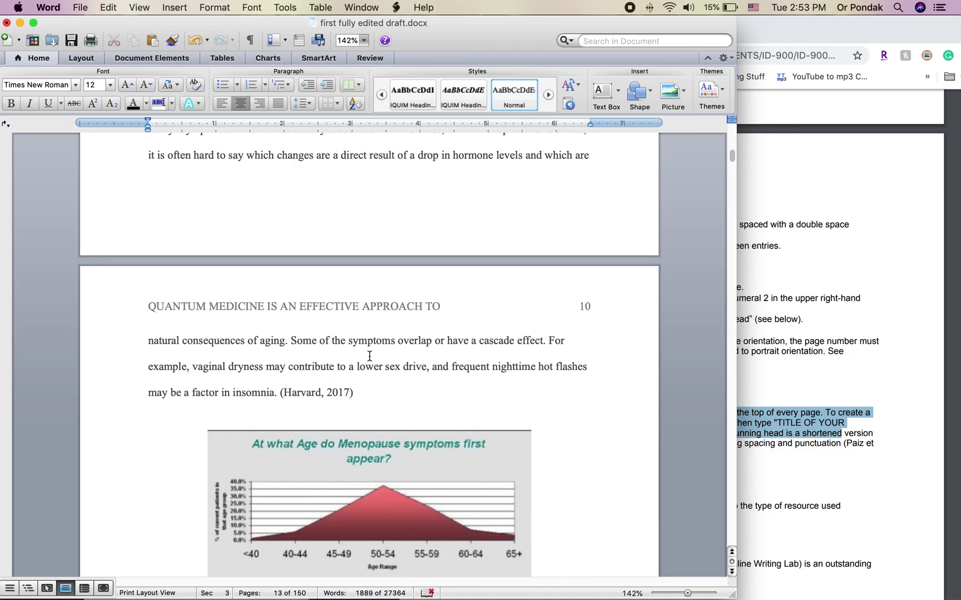